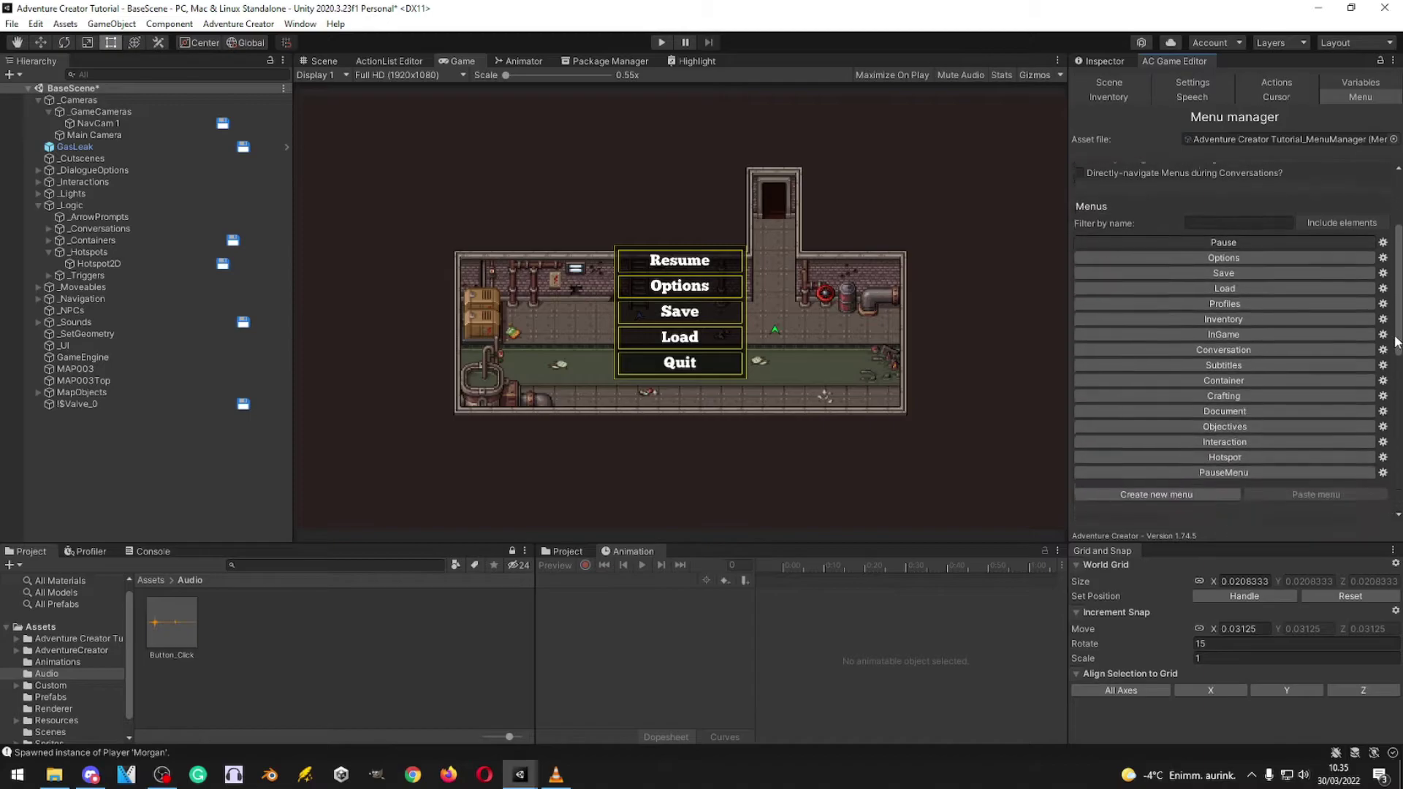
Step: Delete the old PauseMenu entry from the Menu manager list
scroll(1347, 404, "down", 4)
left_click(1225, 438)
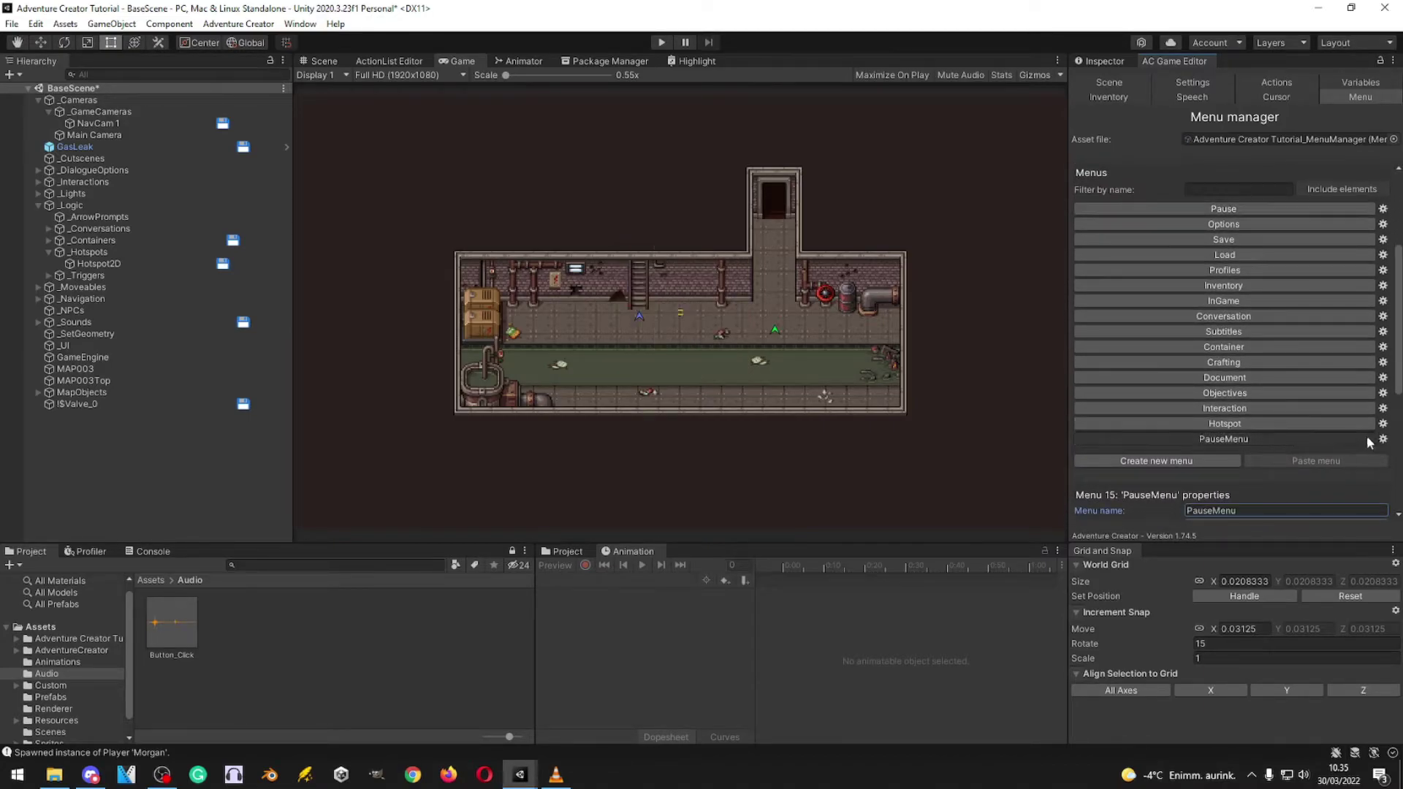
left_click(1383, 438)
left_click(1298, 463)
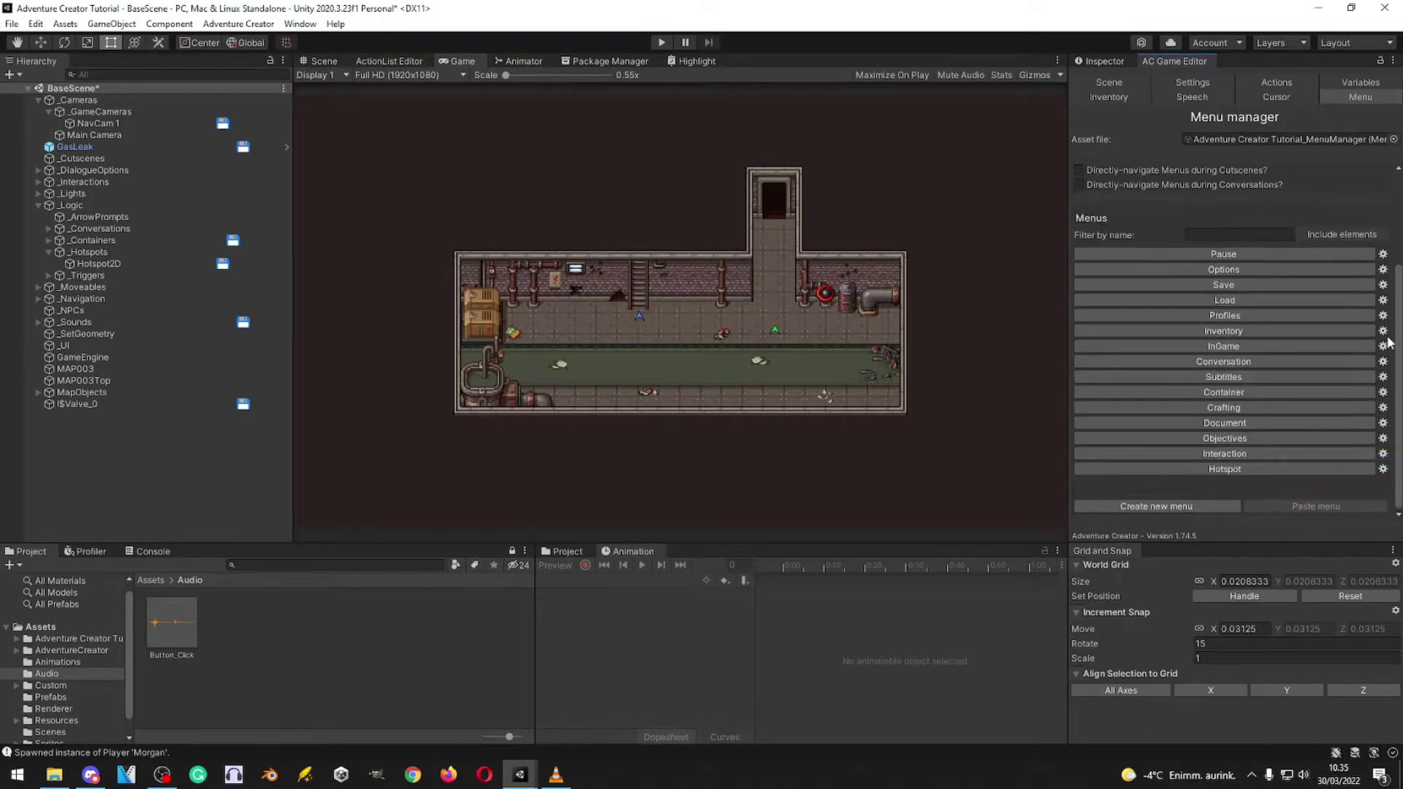
Step: Preview the Pause, Options, Save, Load, Profiles, Inventory and InGame menus, ending on Pause
left_click(1234, 256)
left_click(1230, 270)
left_click(1228, 285)
left_click(1226, 300)
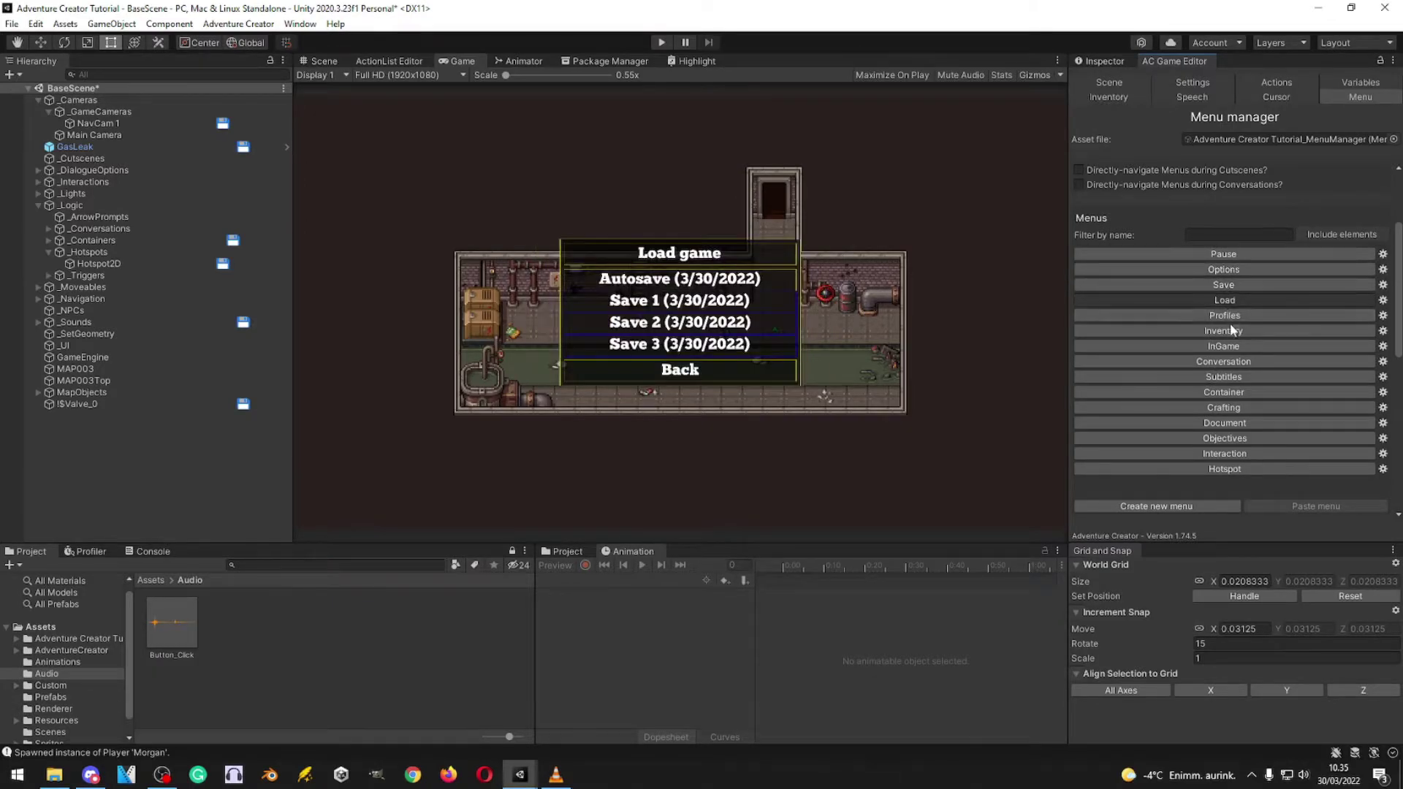
left_click(1229, 315)
left_click(1225, 330)
left_click(1224, 346)
left_click(1215, 255)
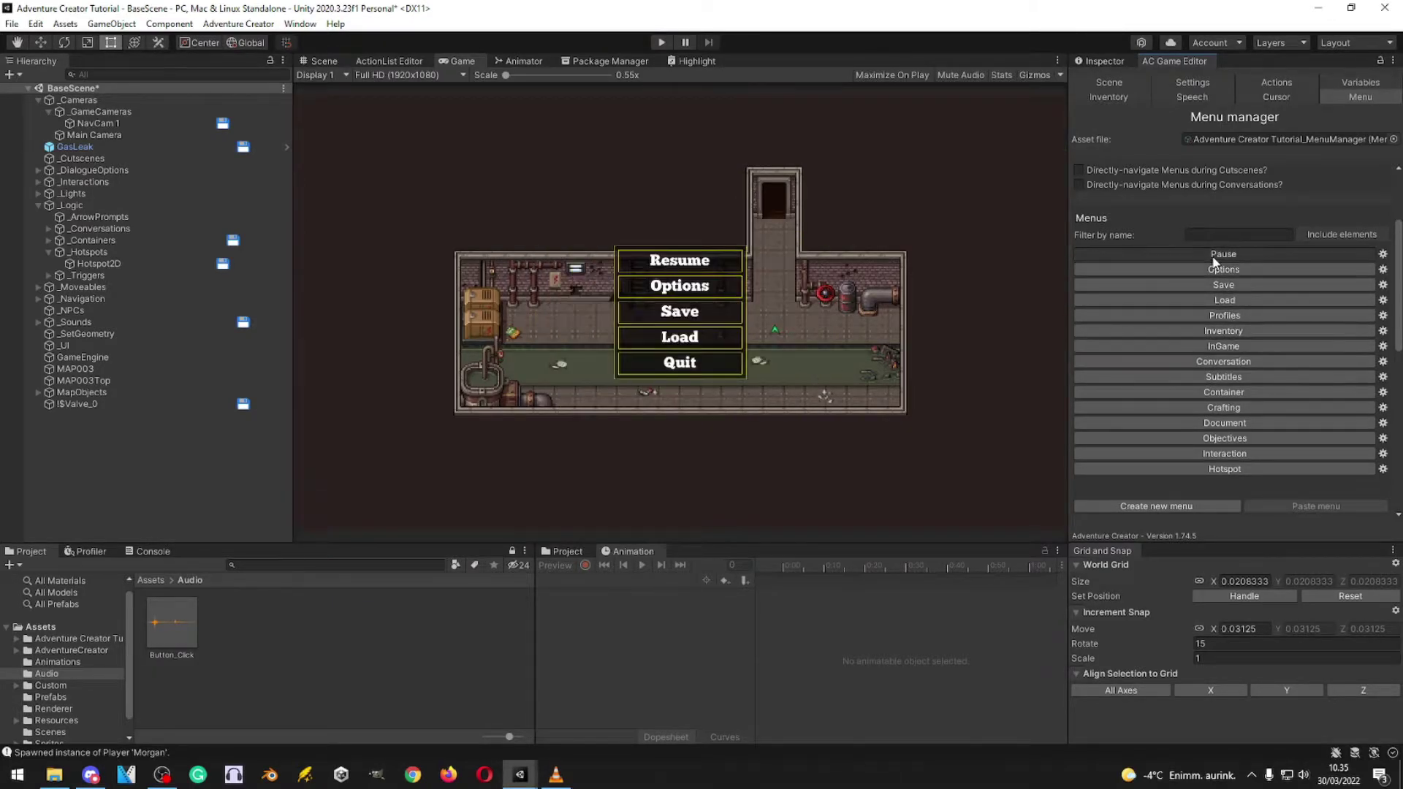
scroll(1399, 287, "down", 3)
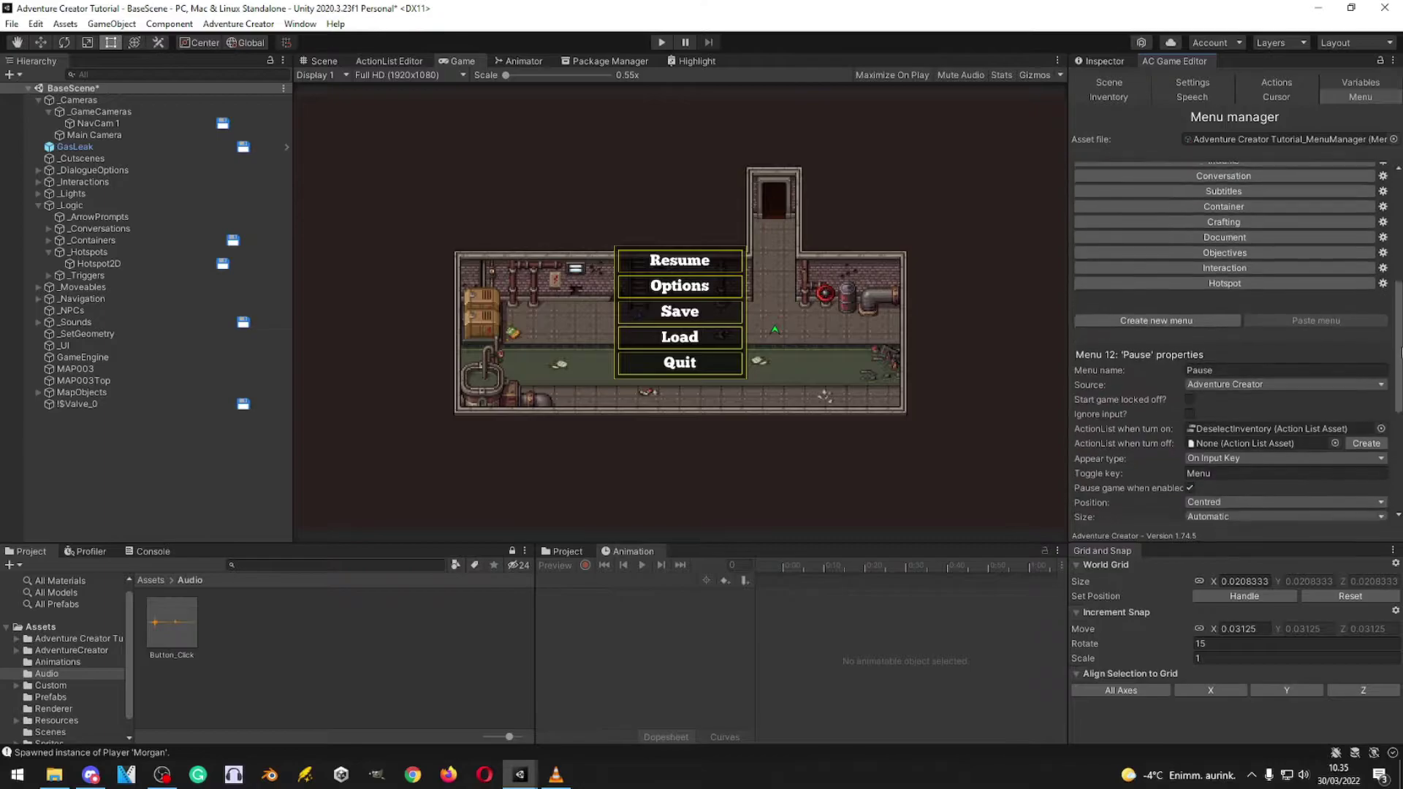
Step: After viewing the Hotspot menu, add a new menu and rename it PauseMenu
left_click(1238, 273)
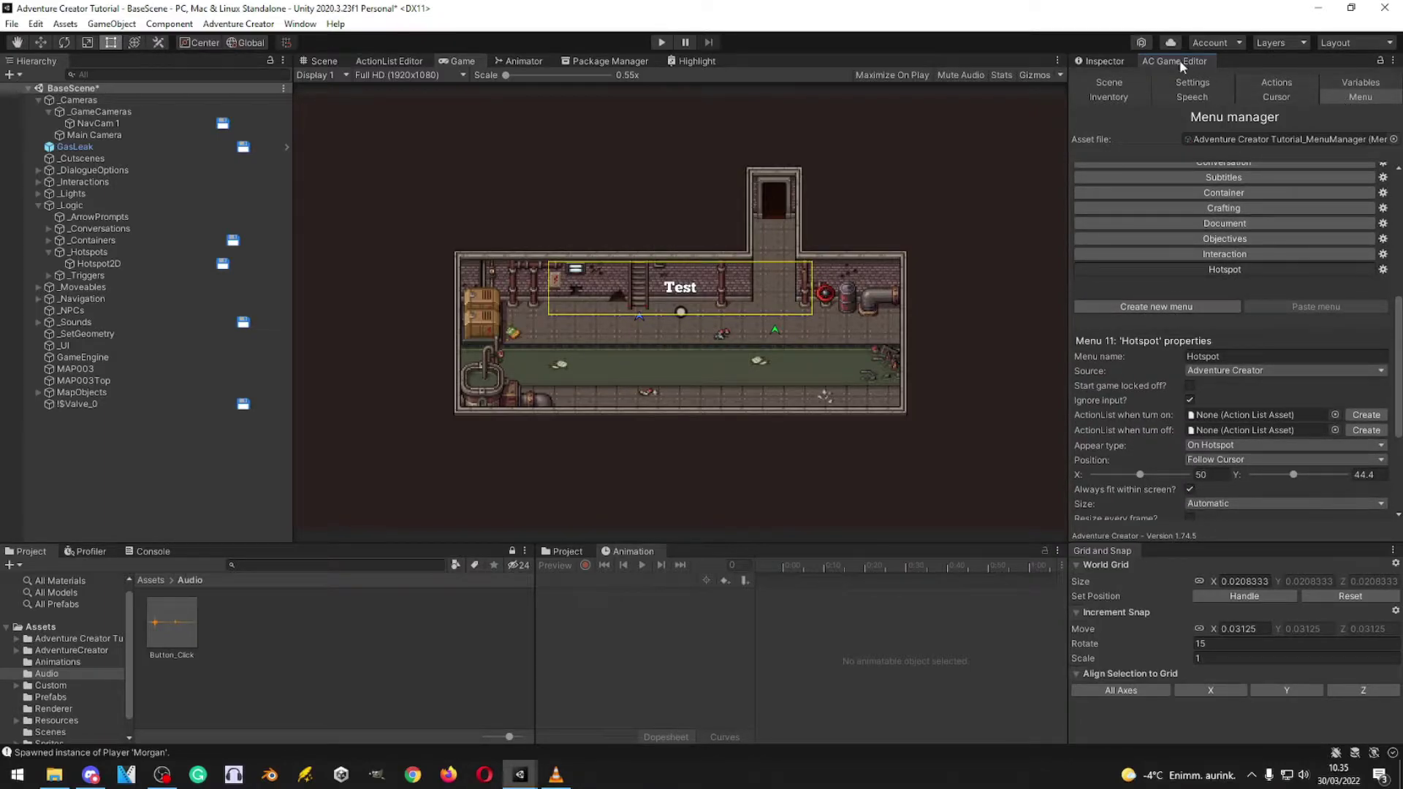
left_click(1134, 306)
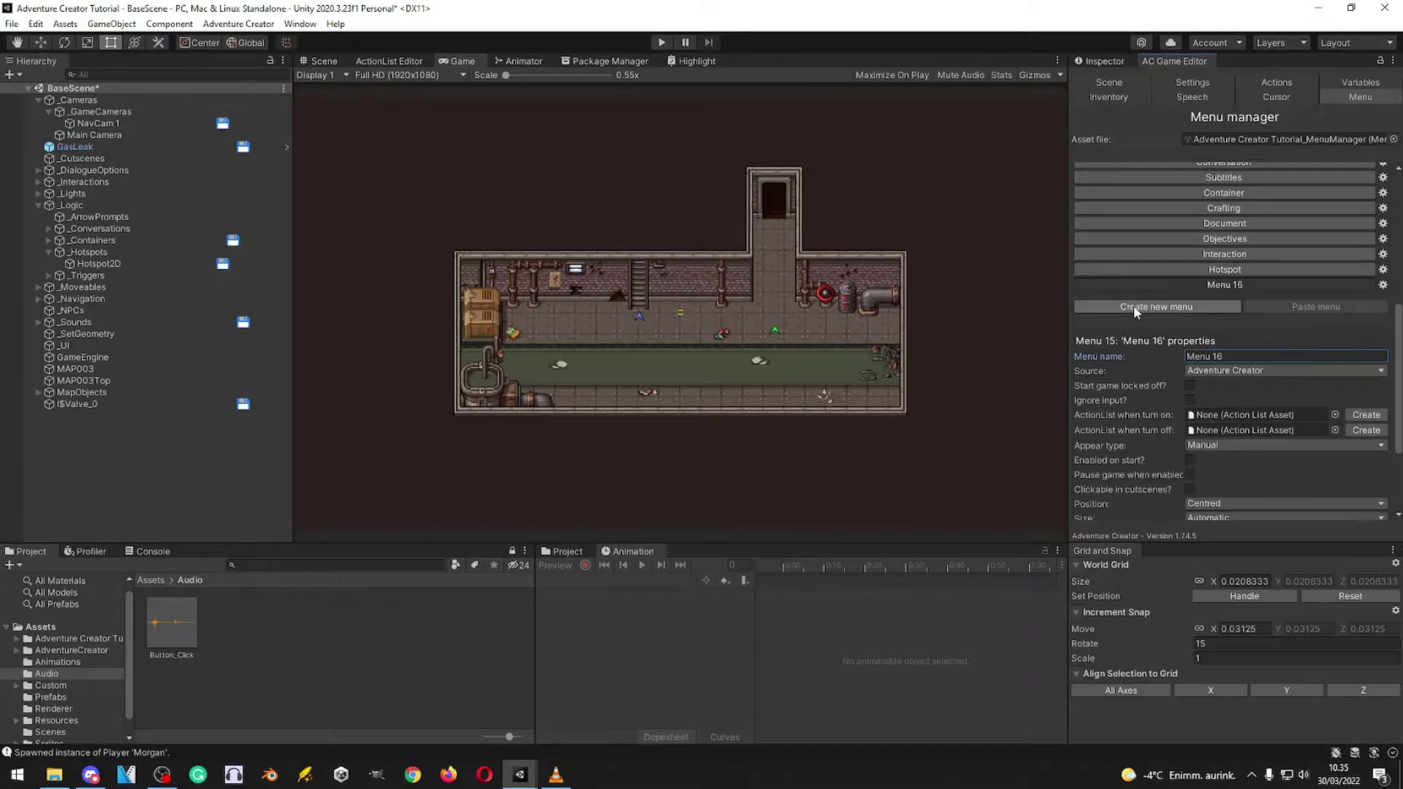
left_click(1238, 356)
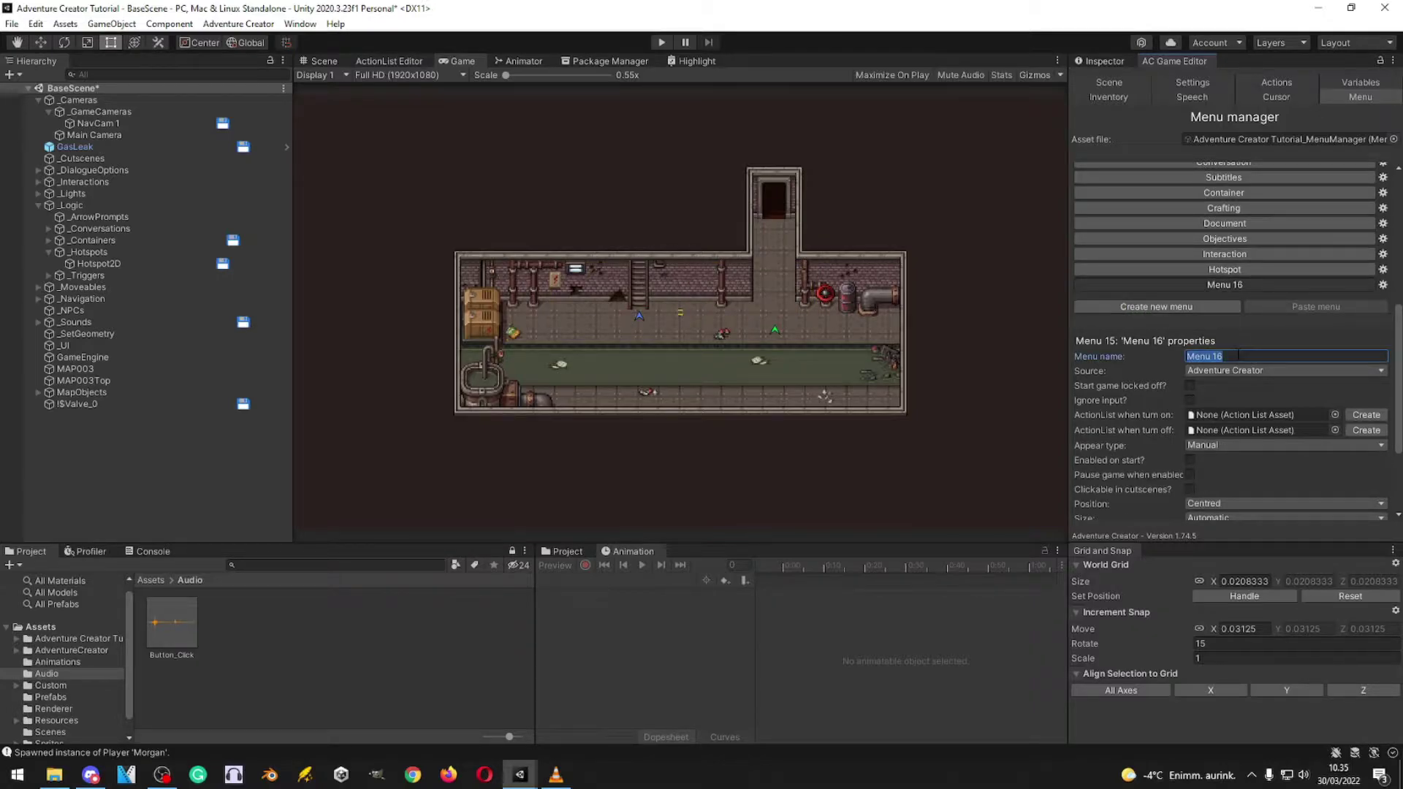
type("PauseMenu")
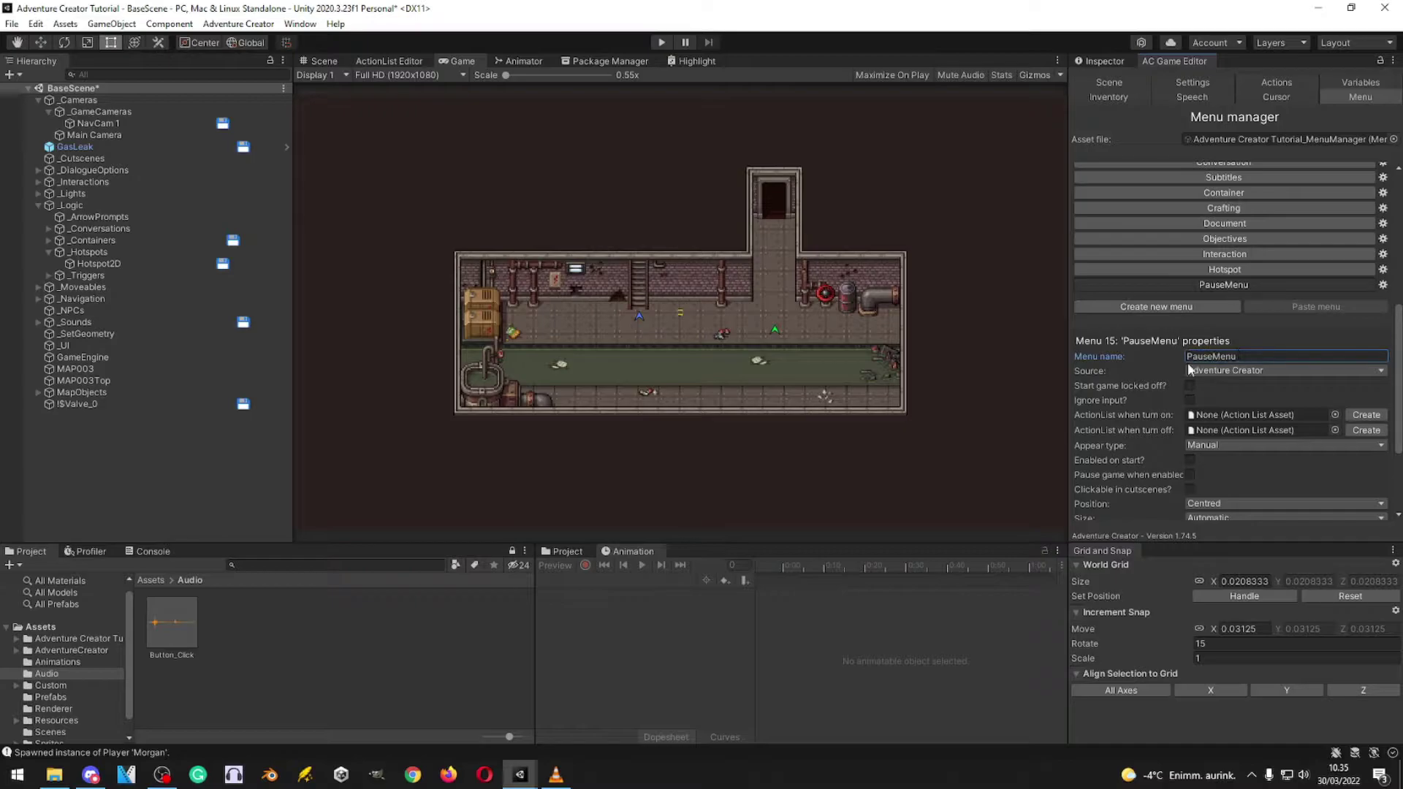
scroll(1169, 365, "down", 3)
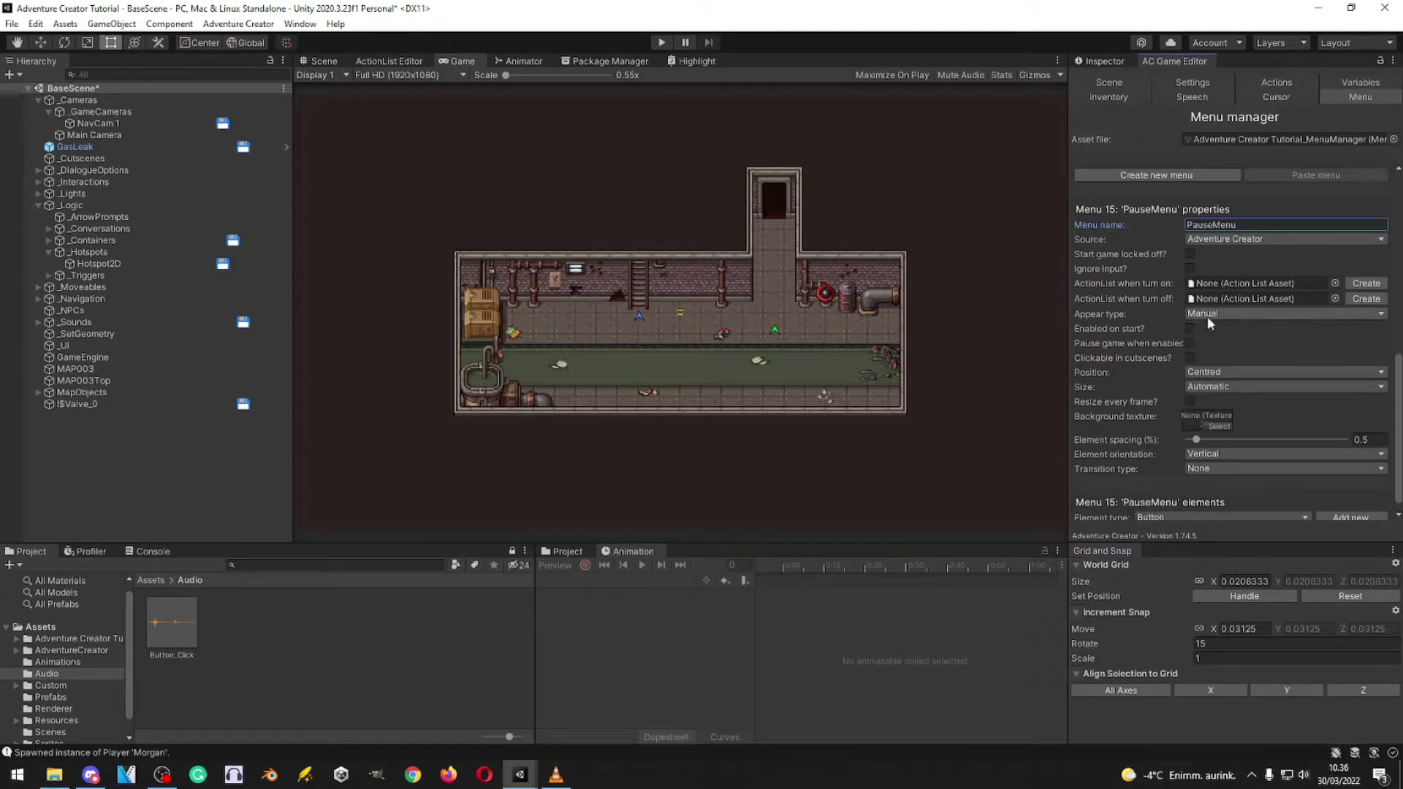
scroll(1203, 318, "up", 10)
Step: Set PauseMenu's Appear type to On Input Key with toggle key 'Menu'
left_click(1195, 398)
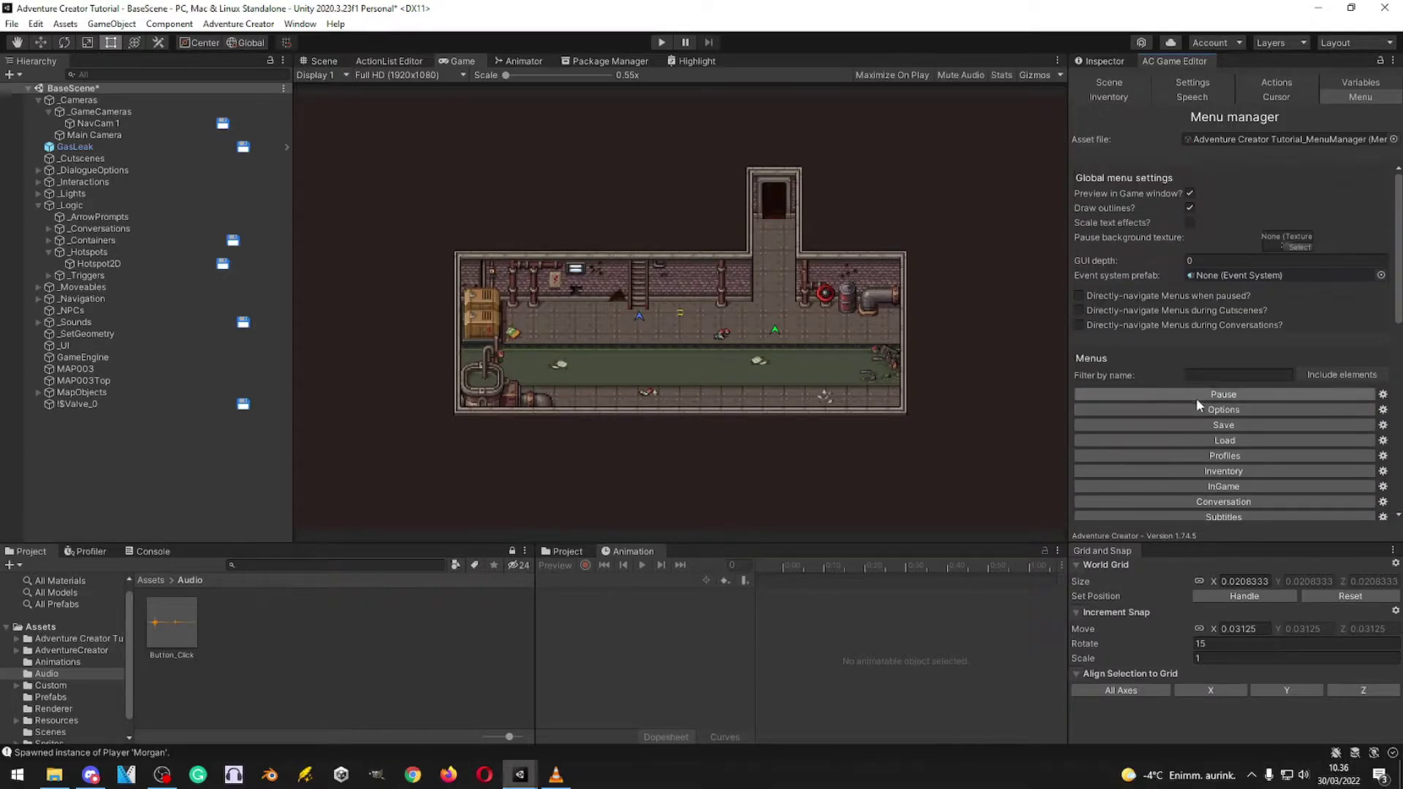
scroll(1174, 296, "down", 5)
left_click(1213, 317)
scroll(1199, 322, "down", 3)
left_click(1243, 346)
left_click(1228, 411)
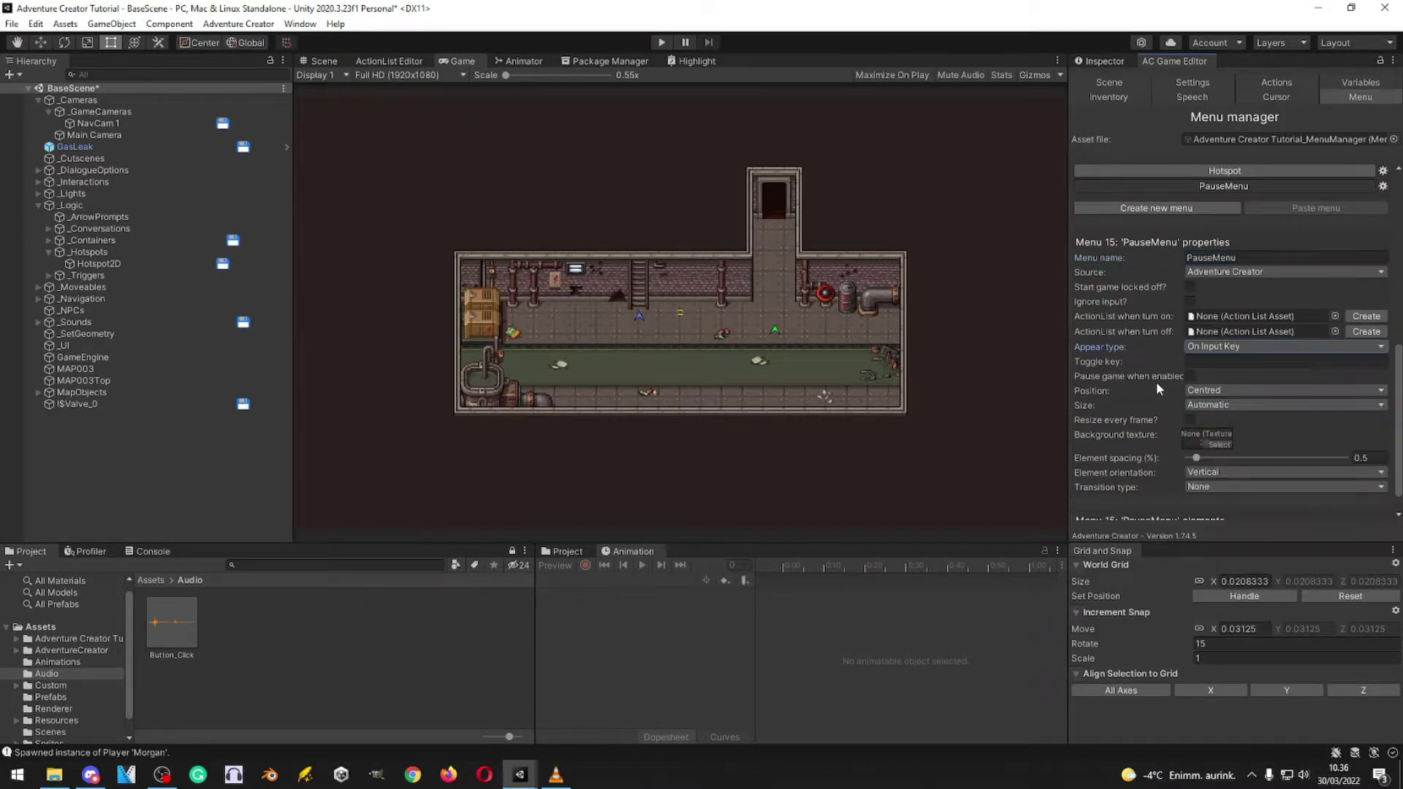
left_click(1233, 362)
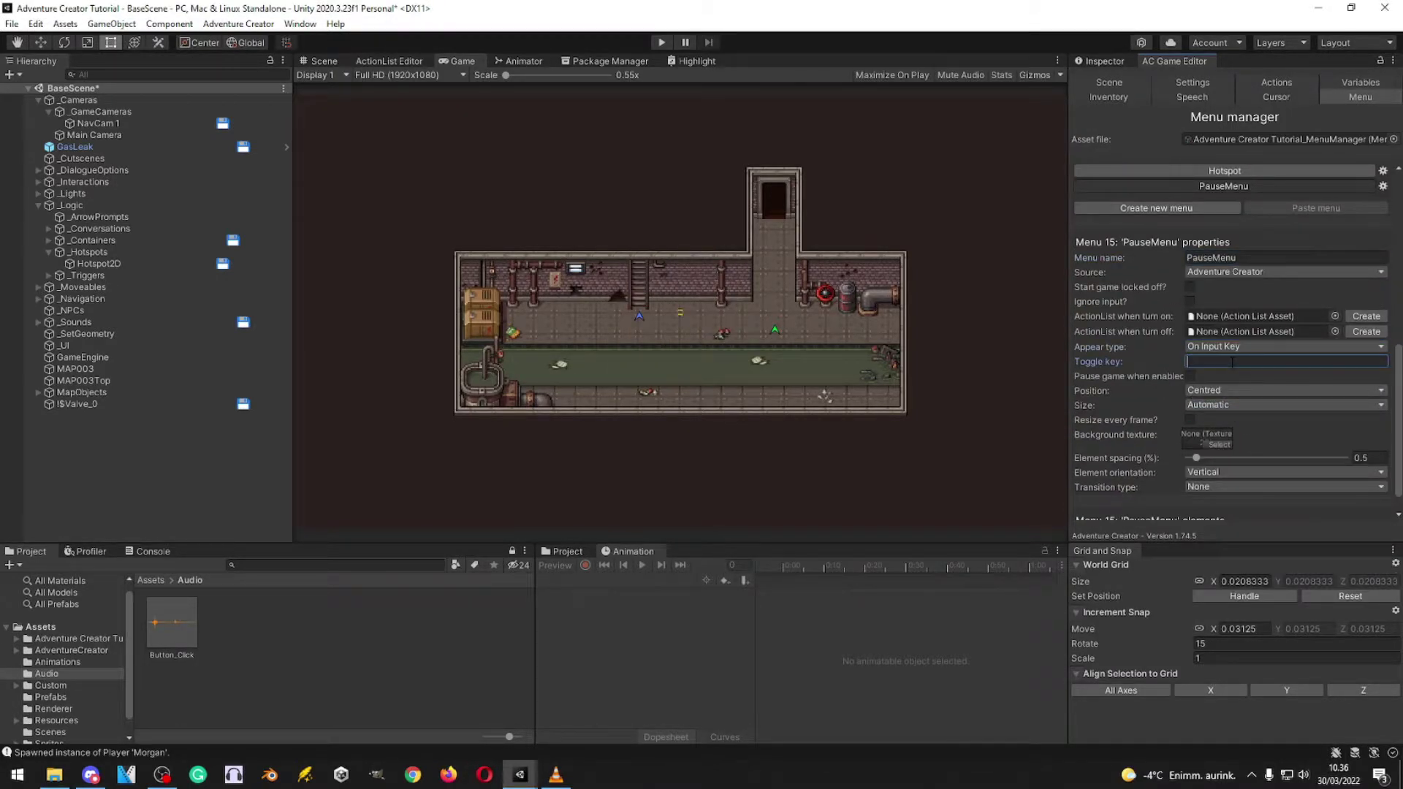
type("Menu")
Step: Switch PauseMenu's size to Manual with width 30 and height 70
left_click(1240, 404)
left_click(1237, 438)
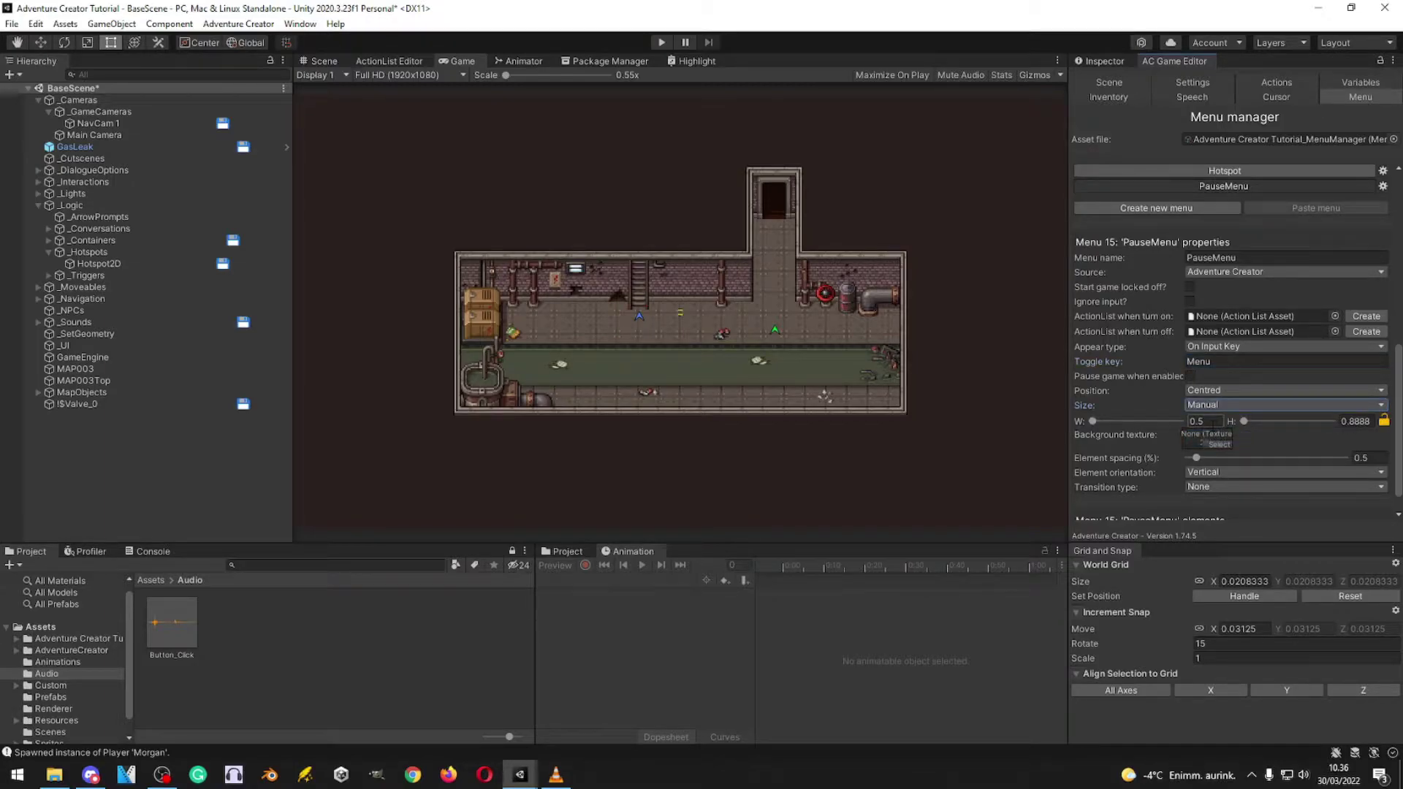
left_click(1213, 422)
type("50")
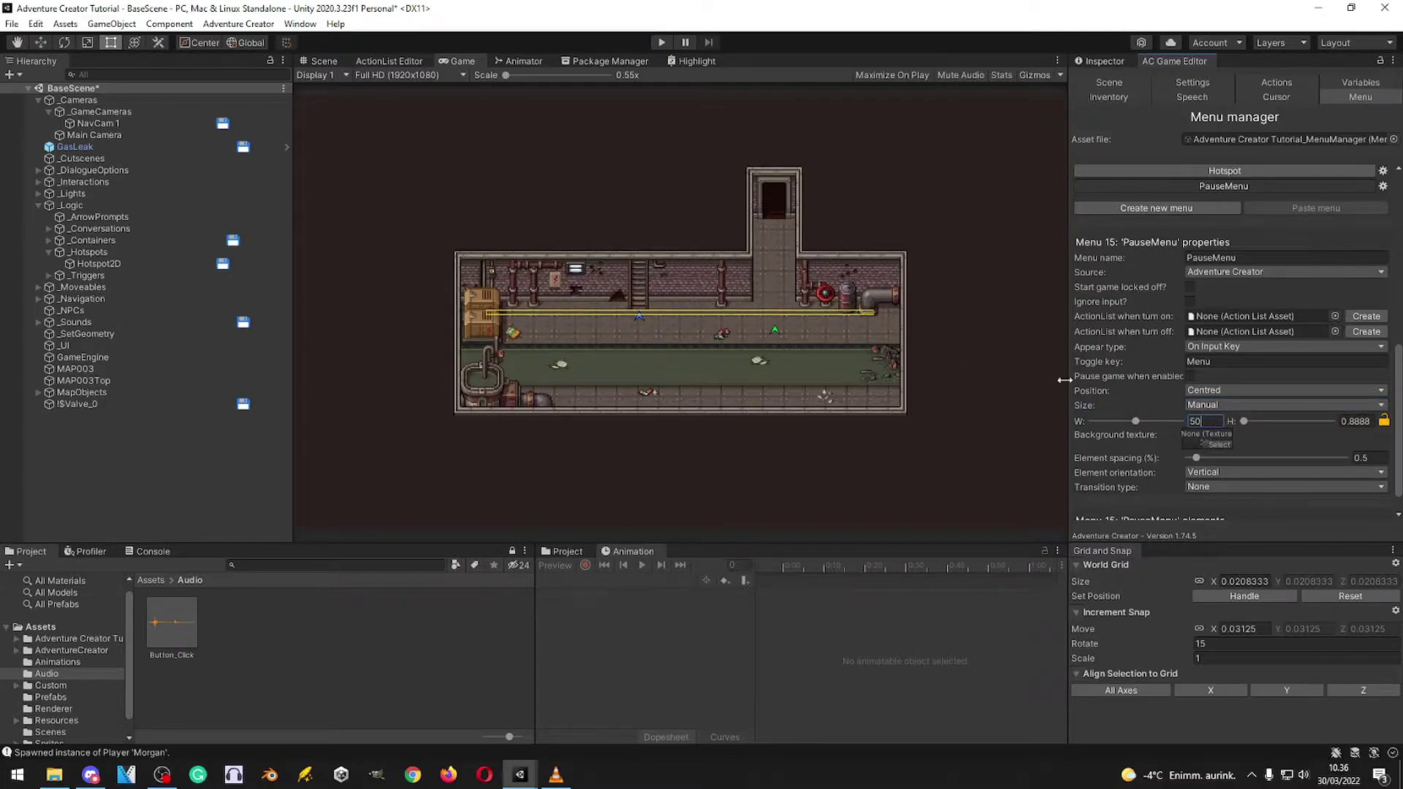
left_click(1356, 422)
type("20")
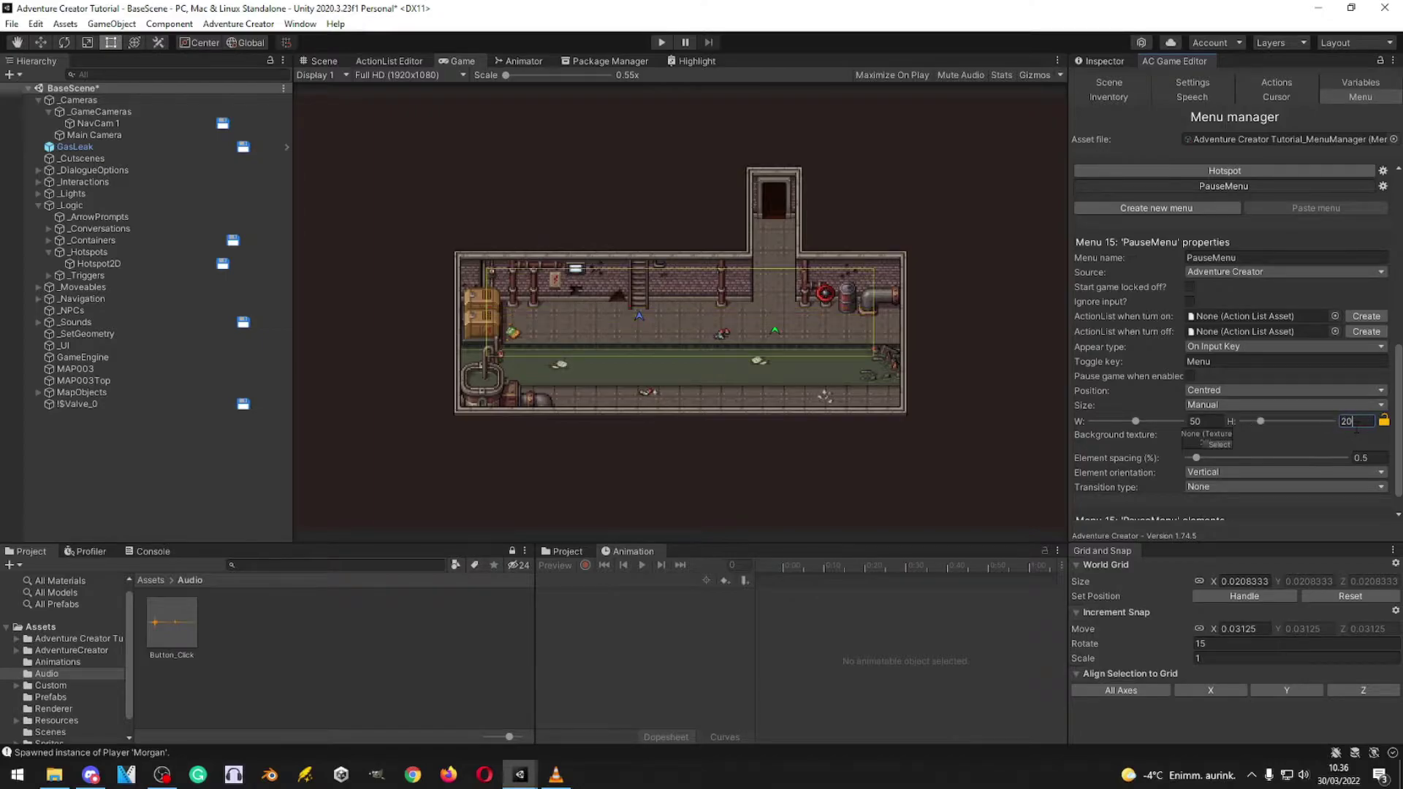
key("BackSpace")
key("BackSpace")
type("50")
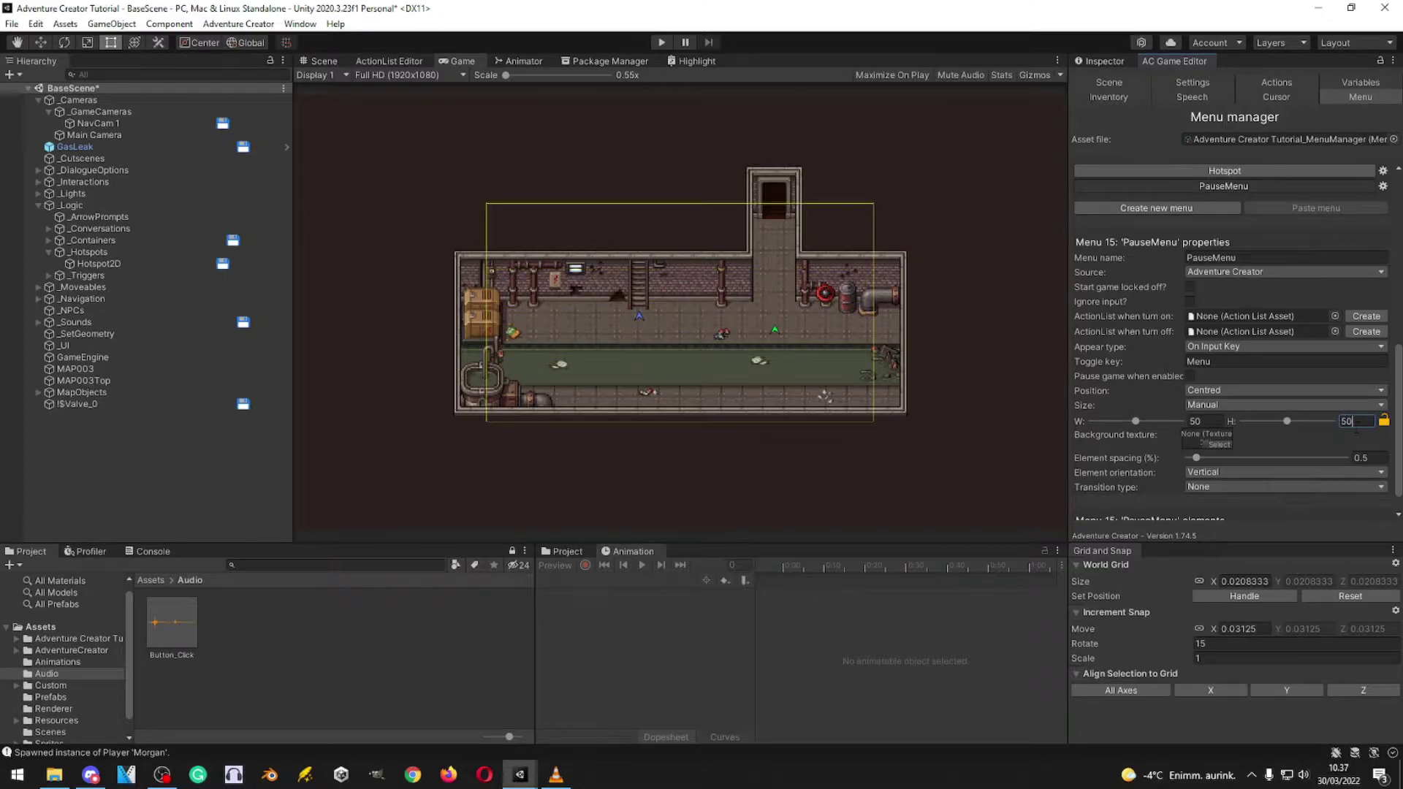
key("BackSpace")
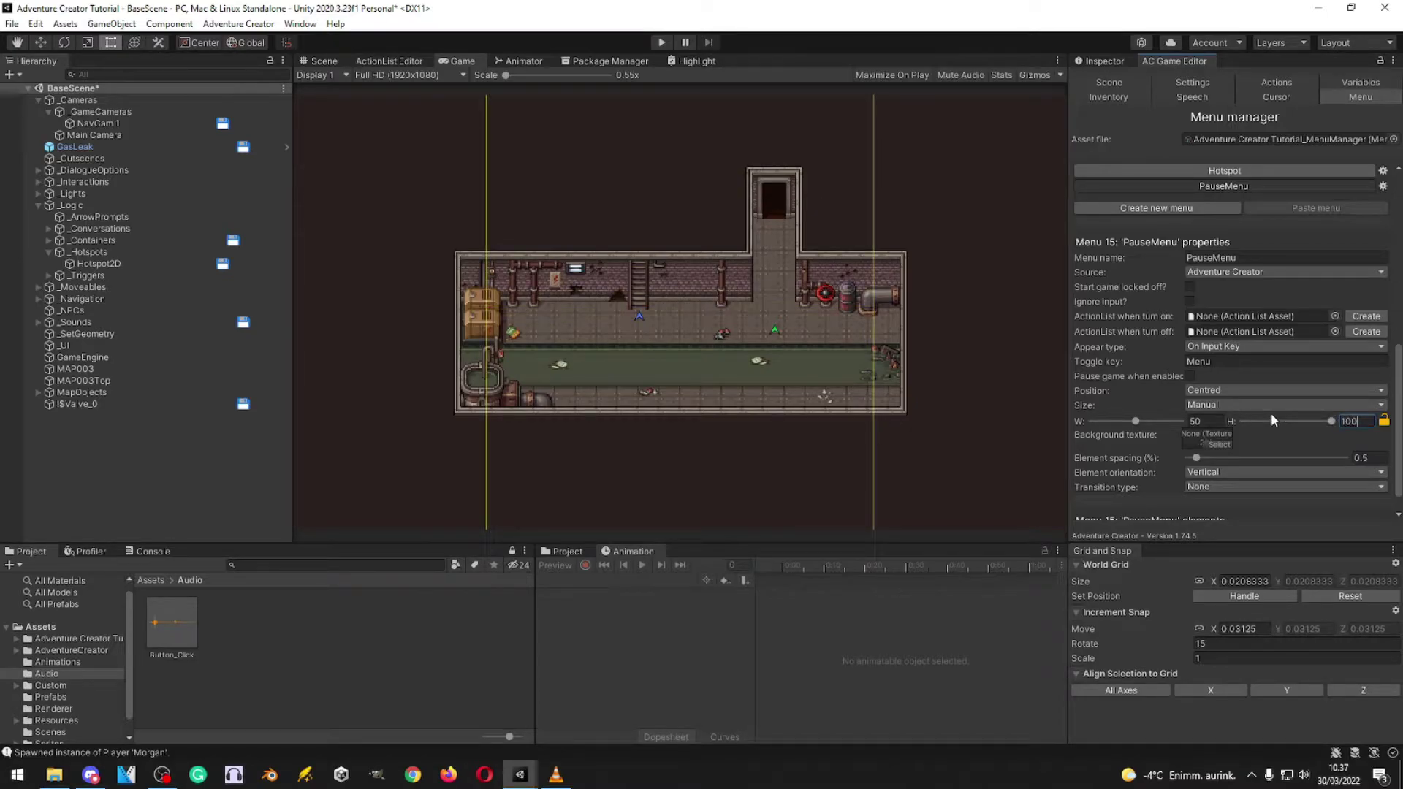
type("70")
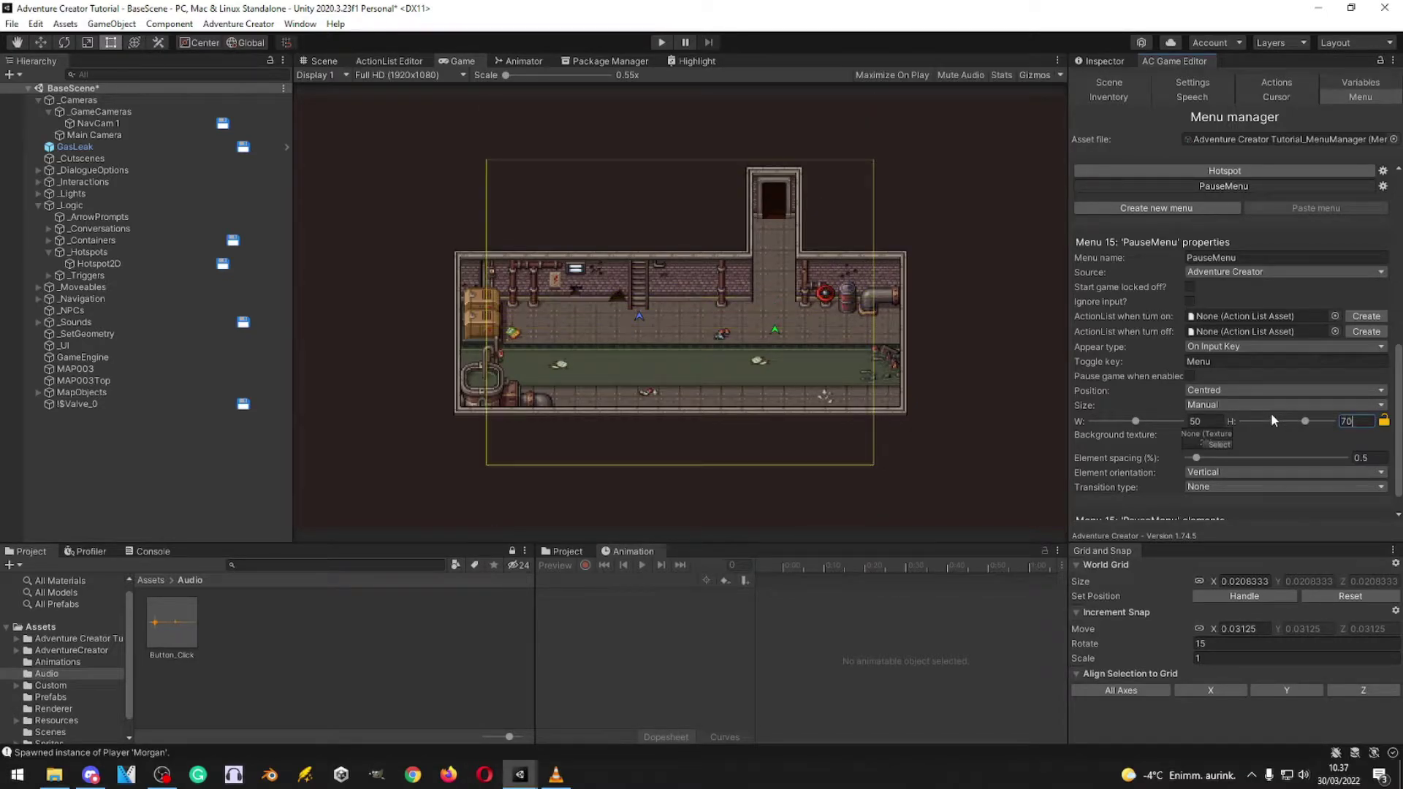
left_click(1187, 421)
type("30")
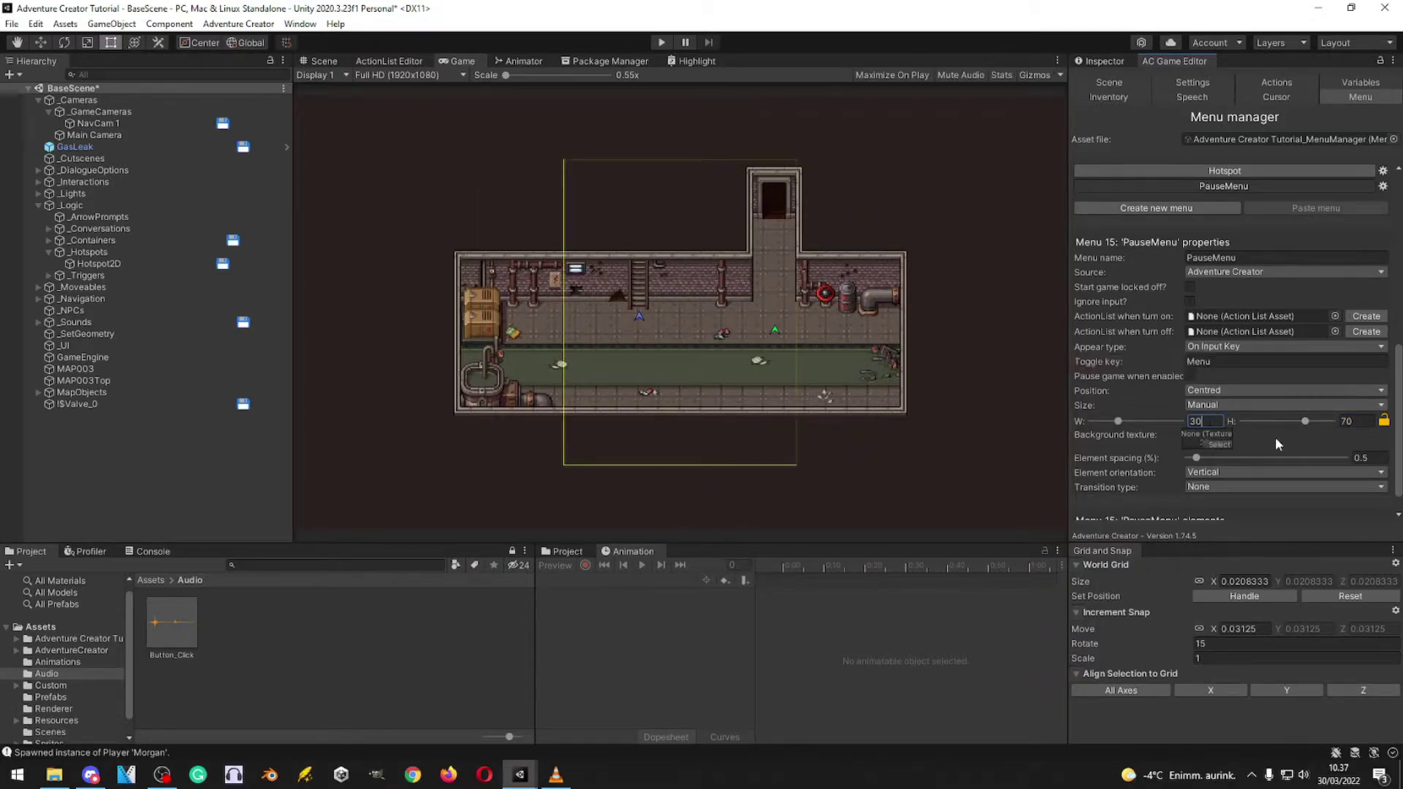
scroll(1089, 393, "down", 1)
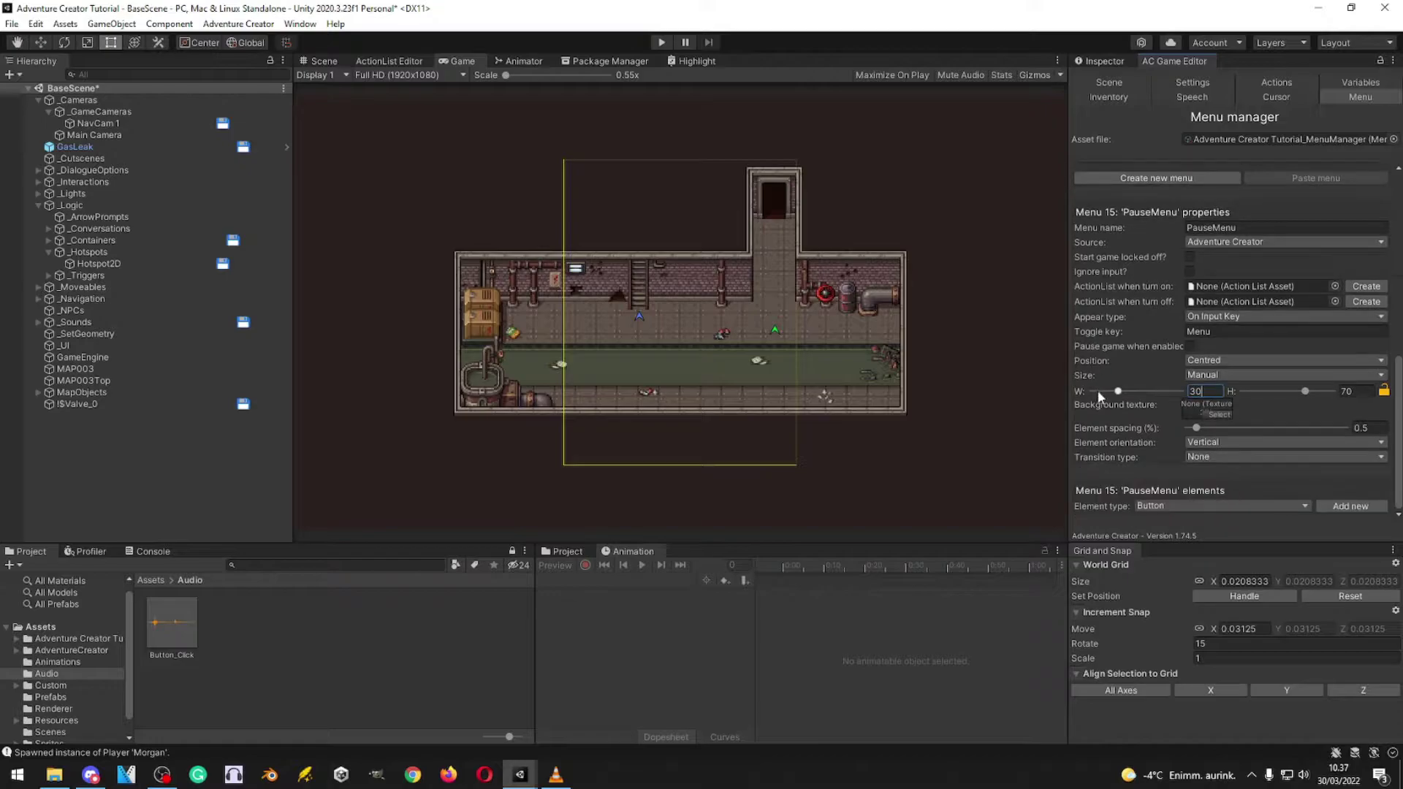
Step: Browse the background textures and apply the black texture to PauseMenu
left_click(1216, 414)
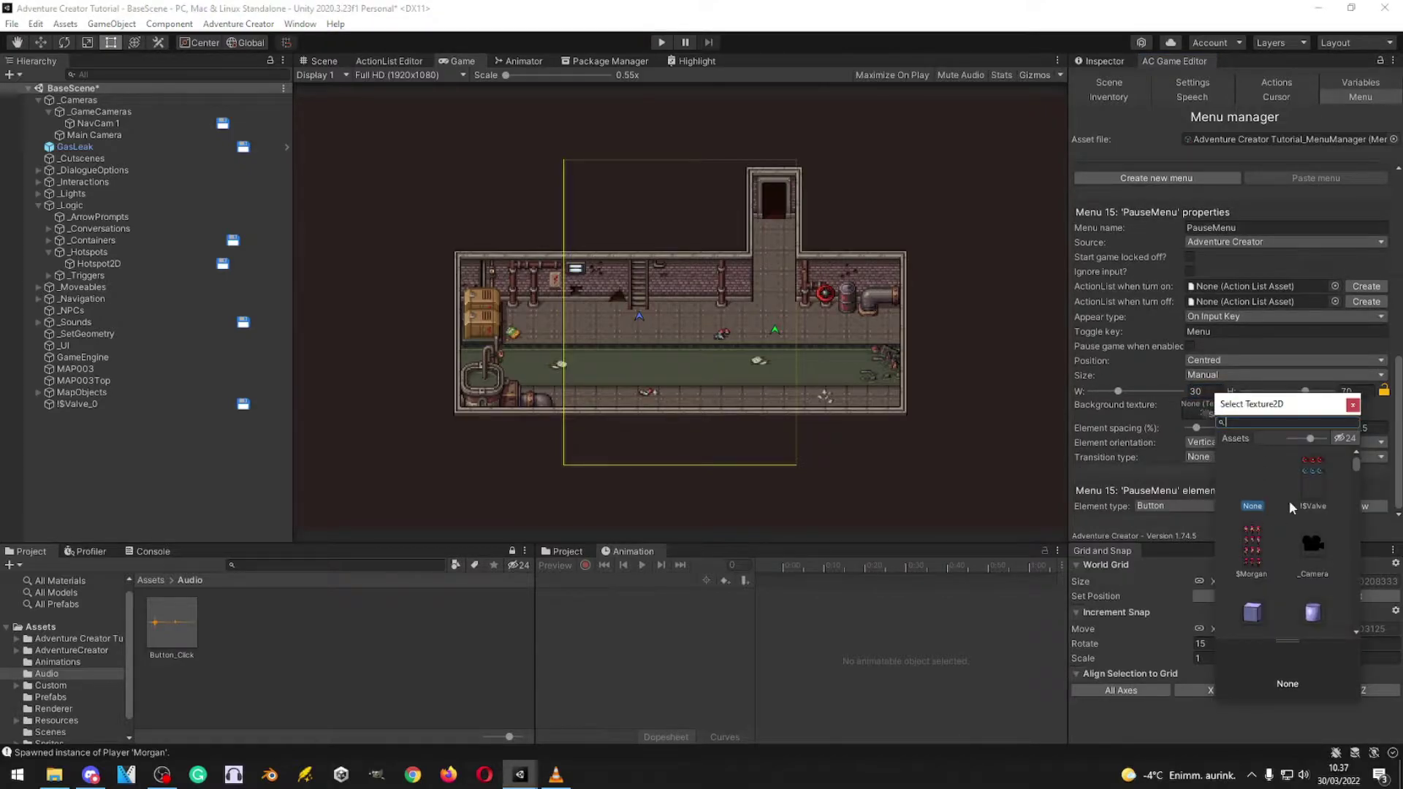
left_click(1300, 481)
key("Down")
key("Down")
key("Down")
key("Down")
key("Down")
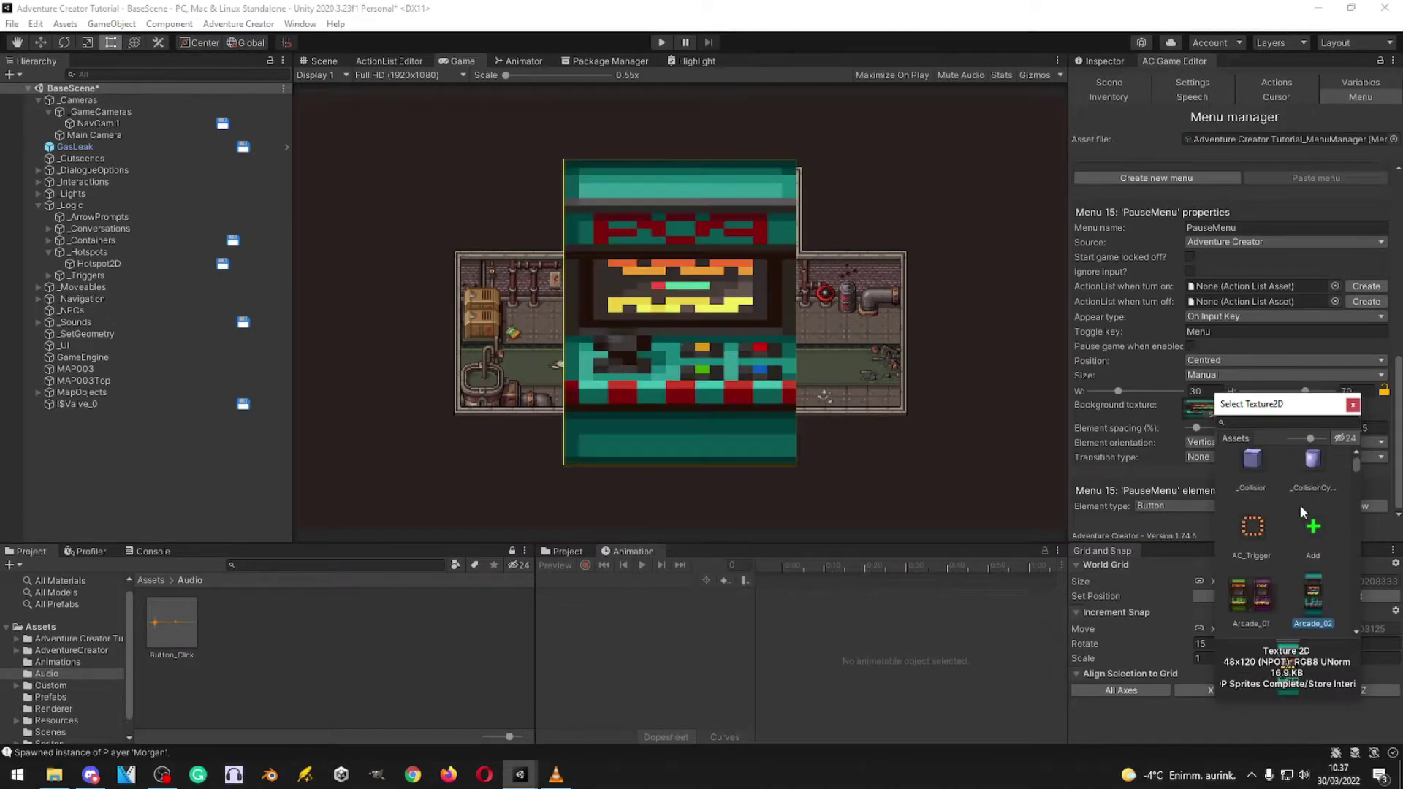
key("Down")
key("Down")
key("Down")
key("Down")
key("Down")
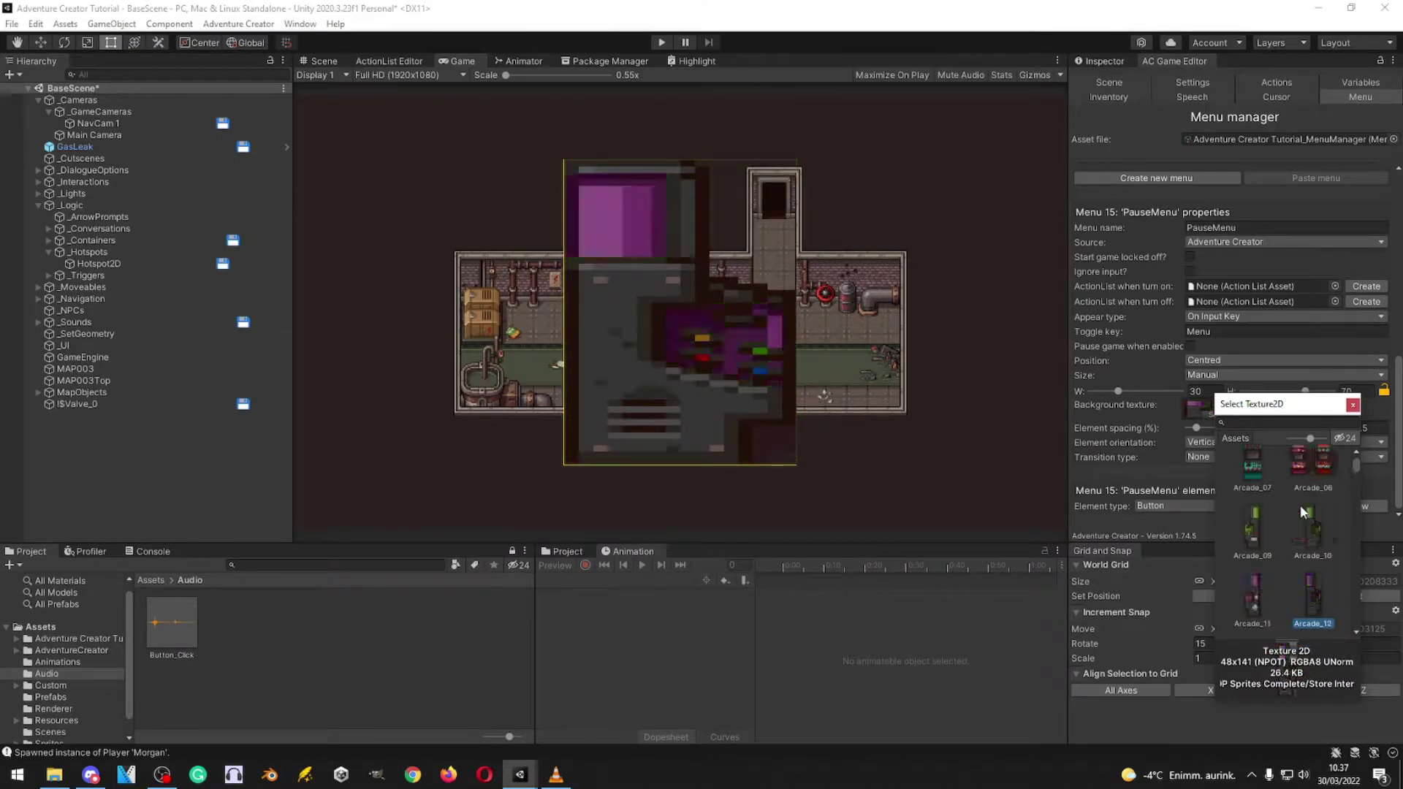
key("Down")
key("Down")
key("Down")
key("Down")
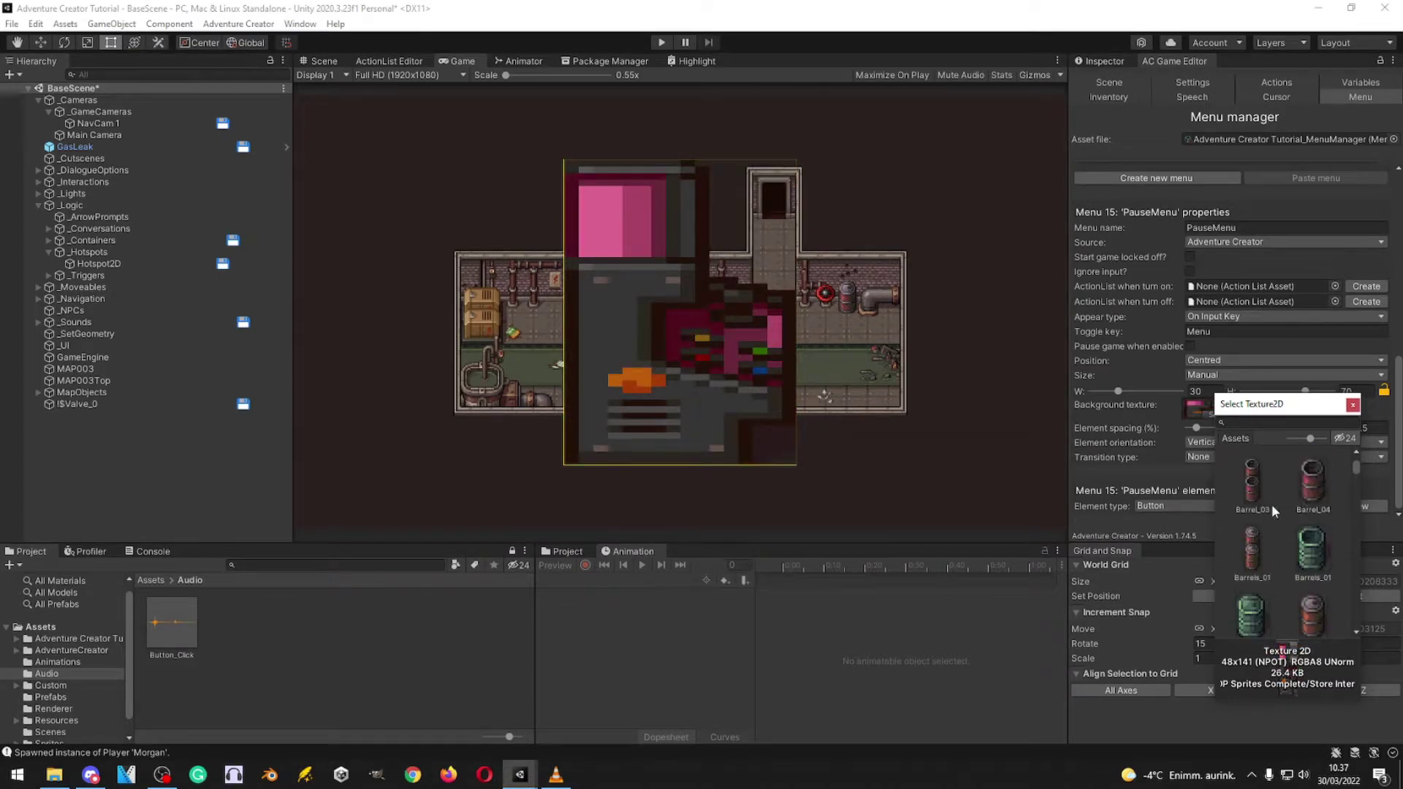
key("Down")
key("Down")
key("Down")
key("Down")
key("Down")
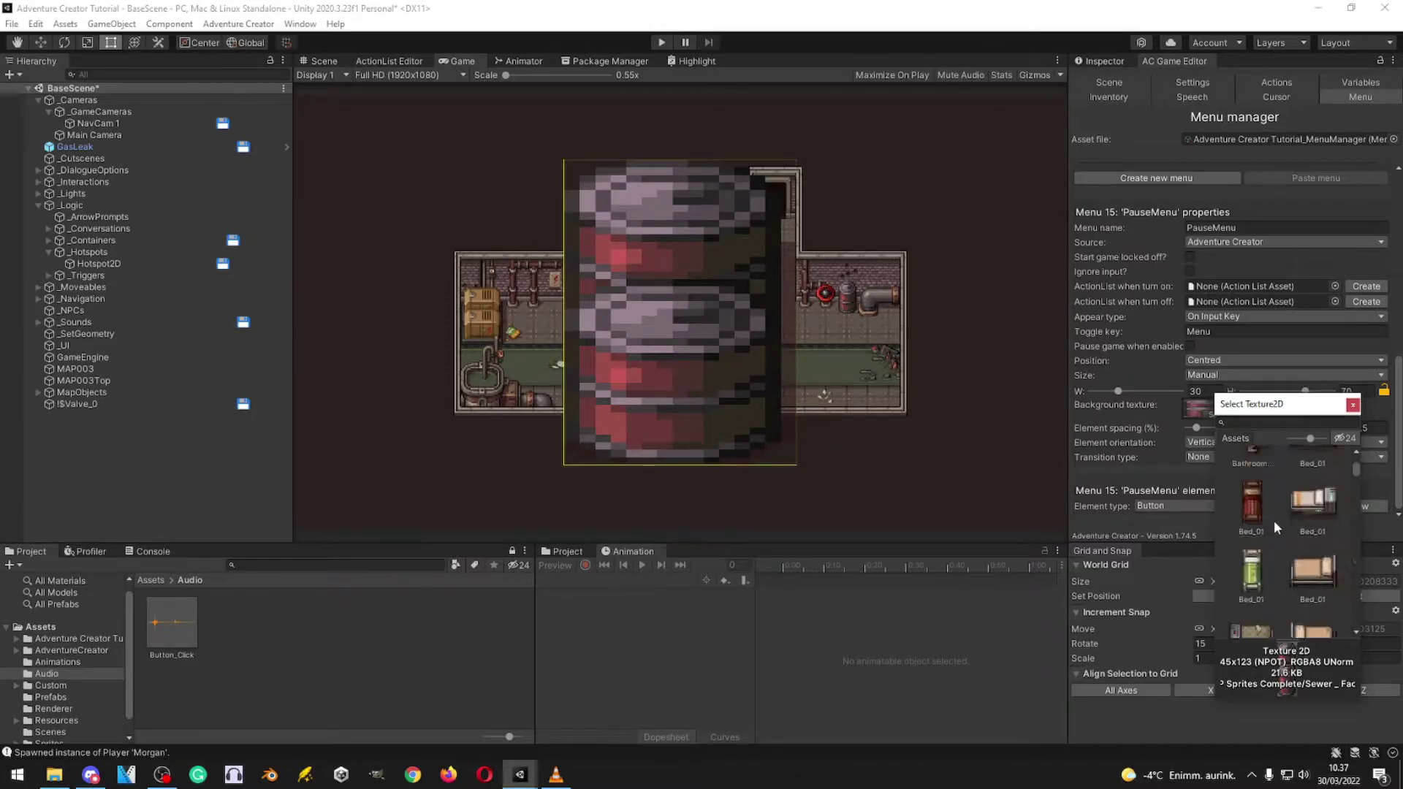
key("Down")
key("Down")
key("Down")
key("Down")
key("Down")
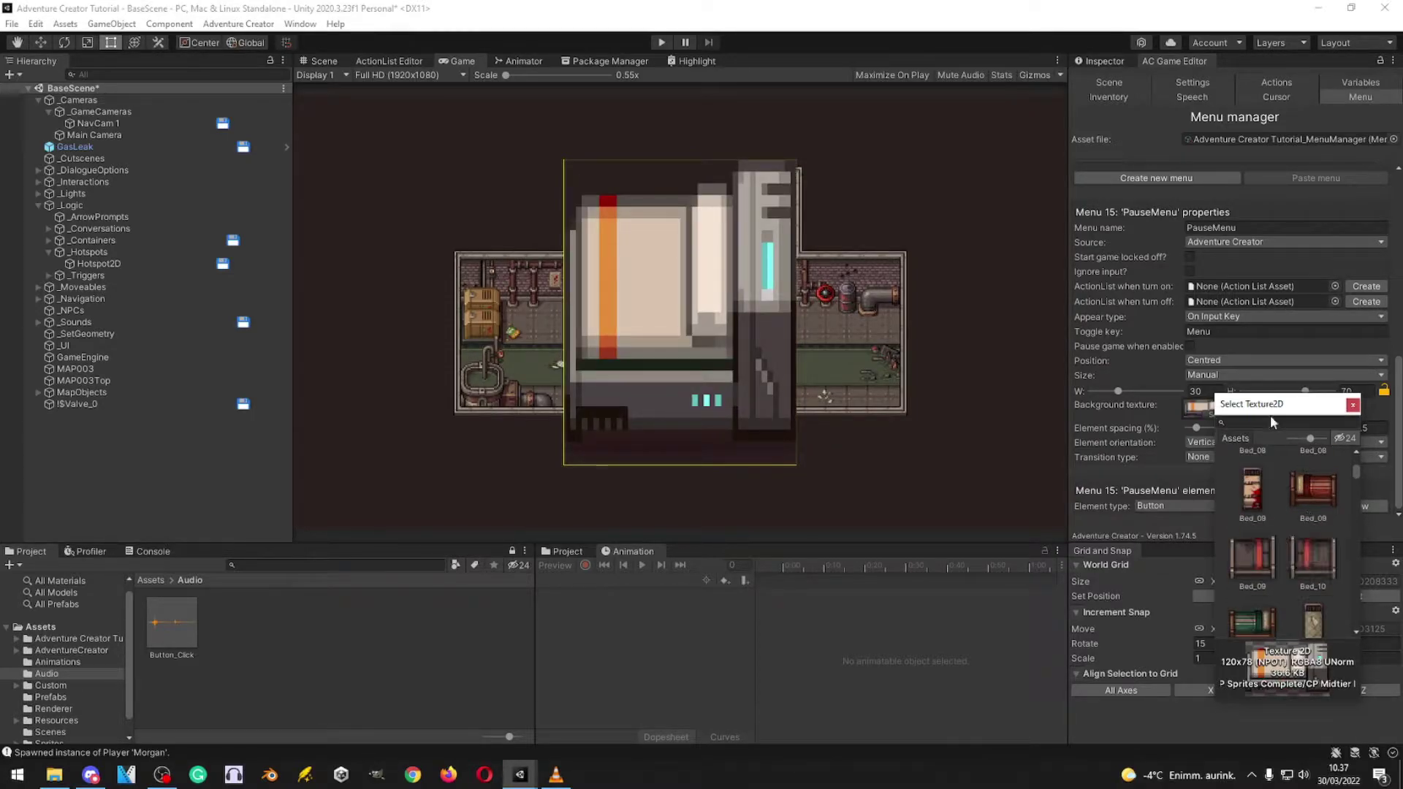
left_click(1283, 424)
type("bi")
double_click(1301, 479)
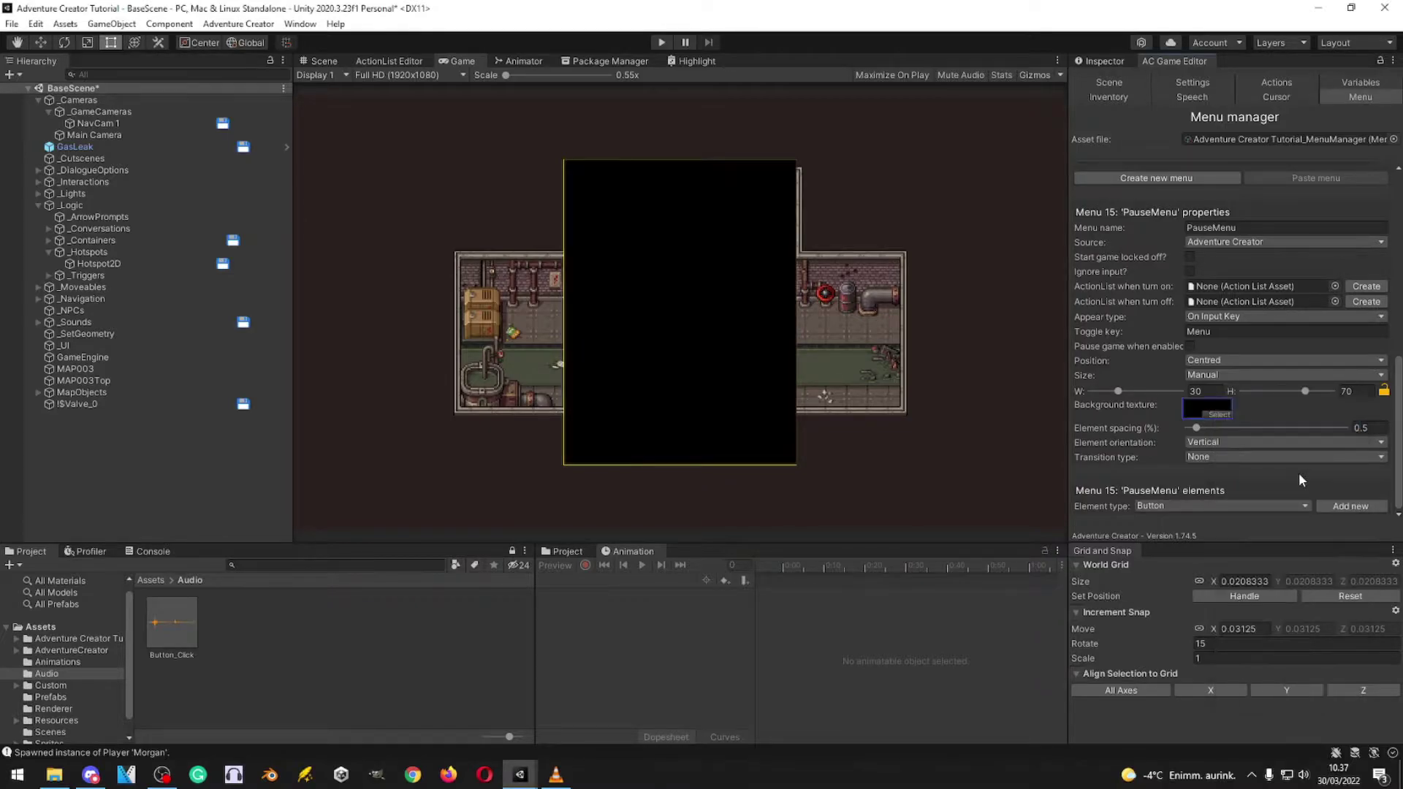
Step: Replace the menu background with the grey texture
left_click(1221, 416)
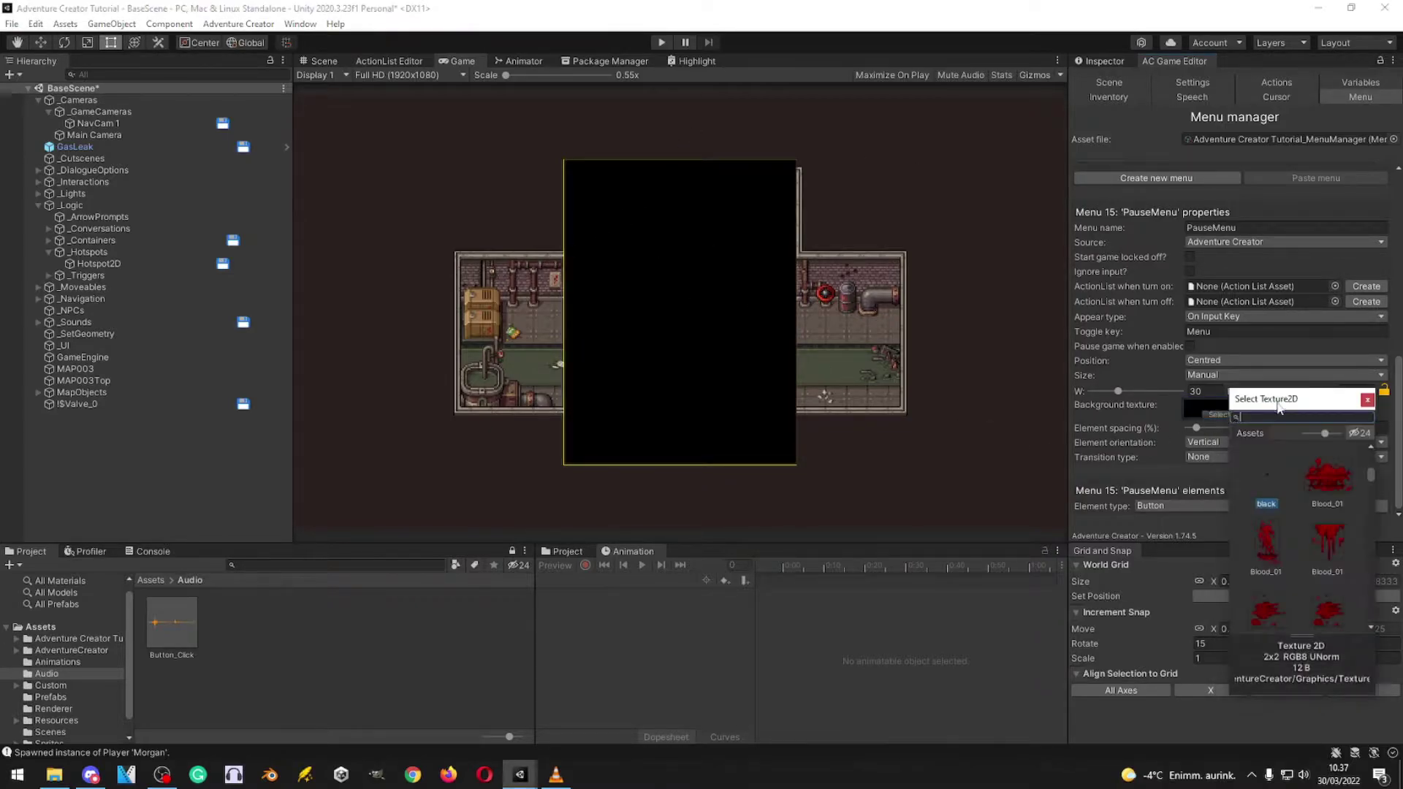
type("grey")
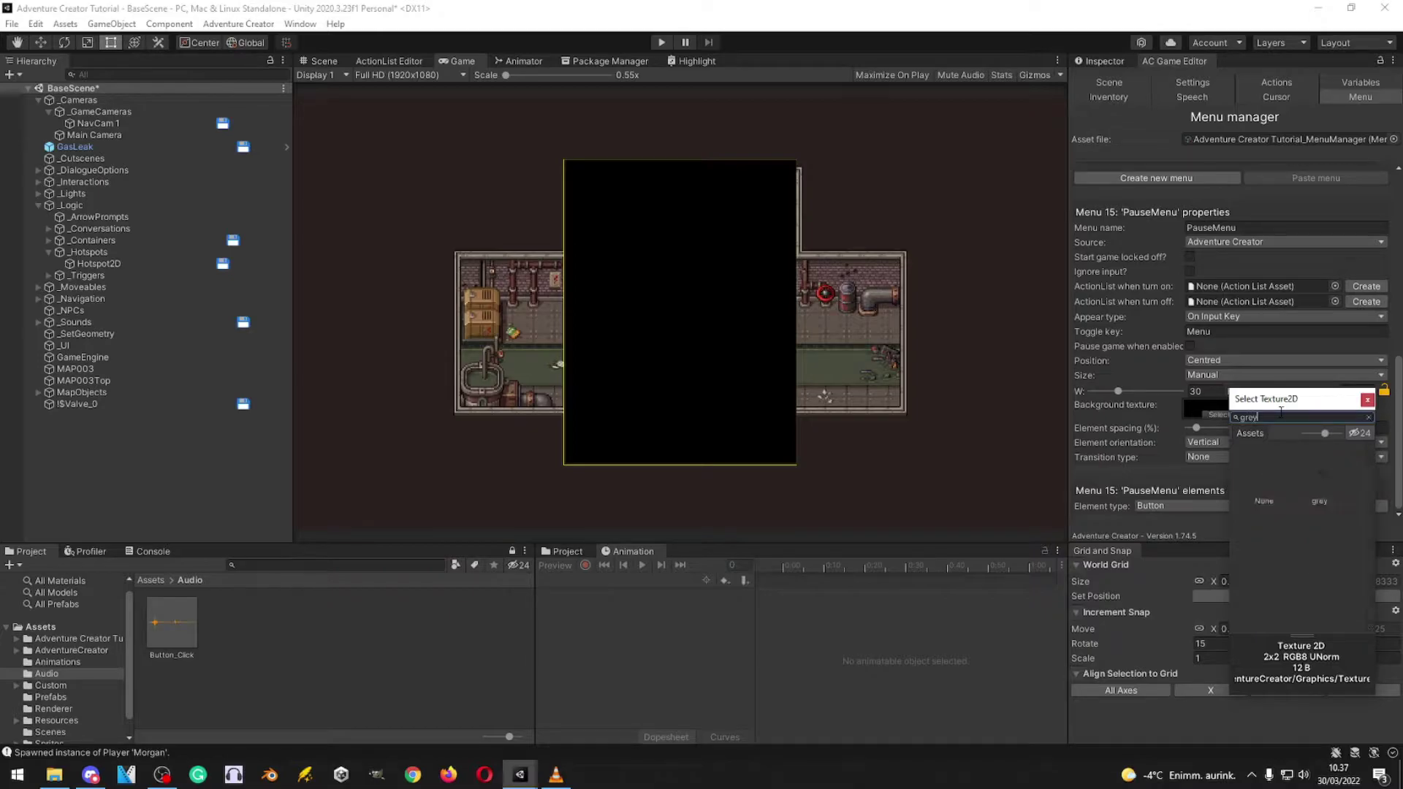
double_click(1320, 476)
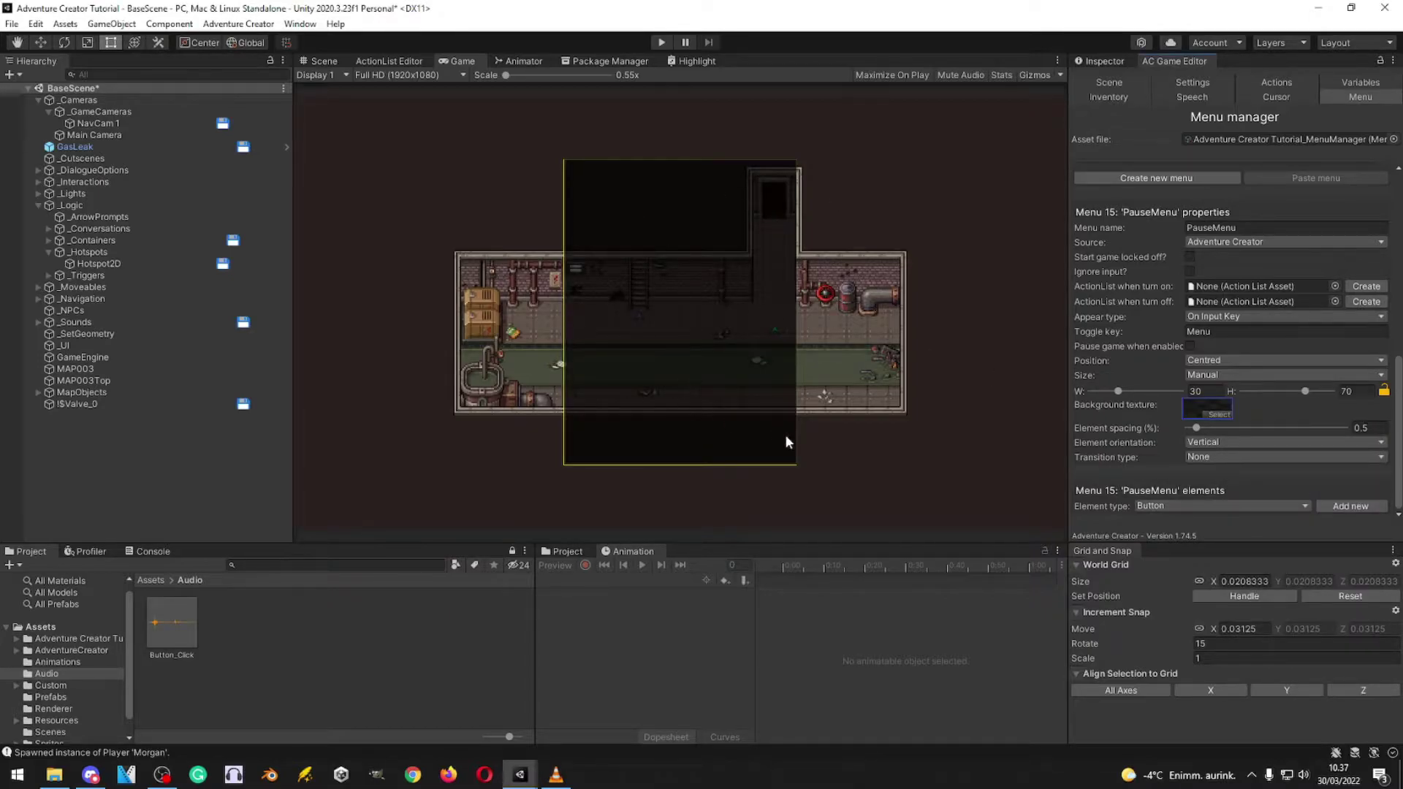
Step: Give PauseMenu a Fade transition lasting 0.3 seconds with Linear animation
left_click(1214, 462)
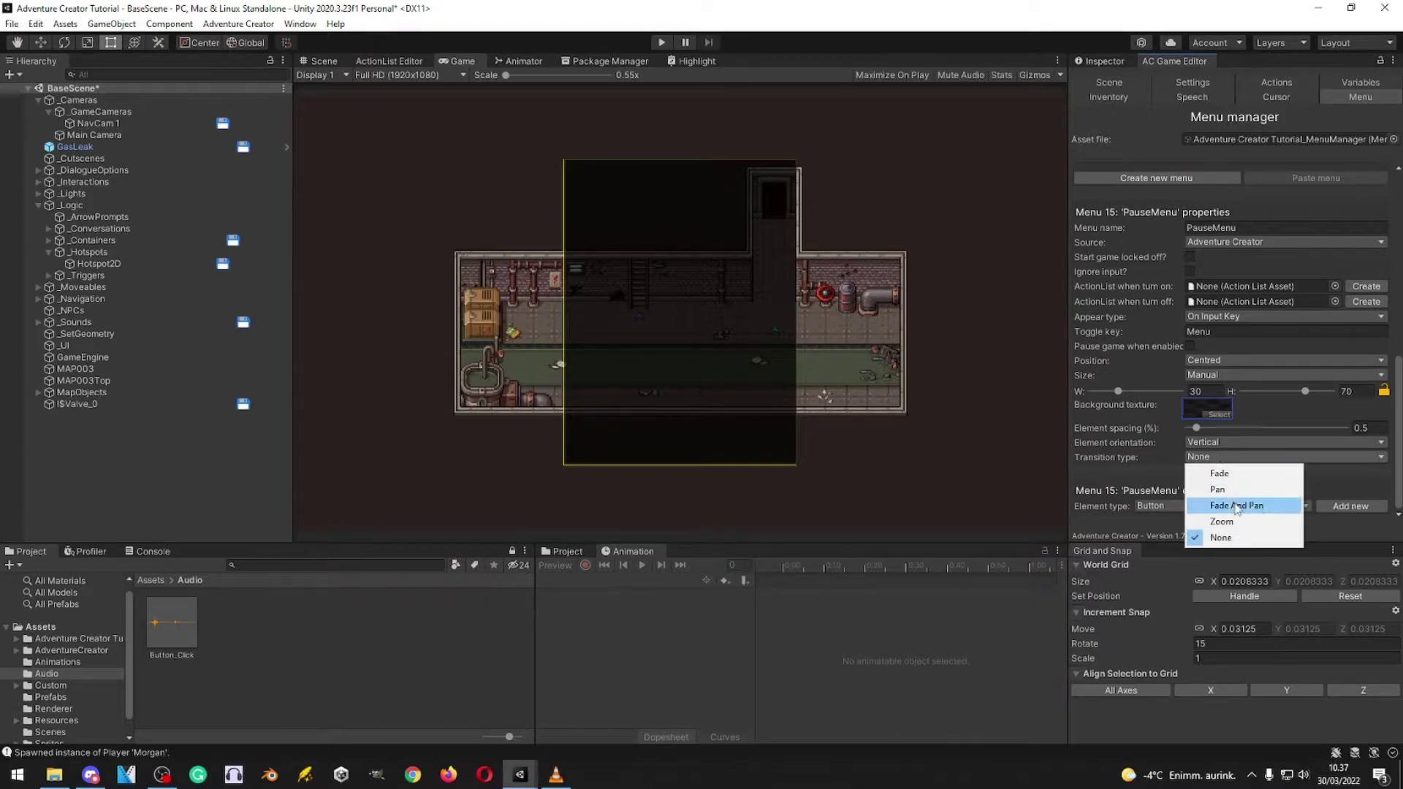
left_click(1234, 475)
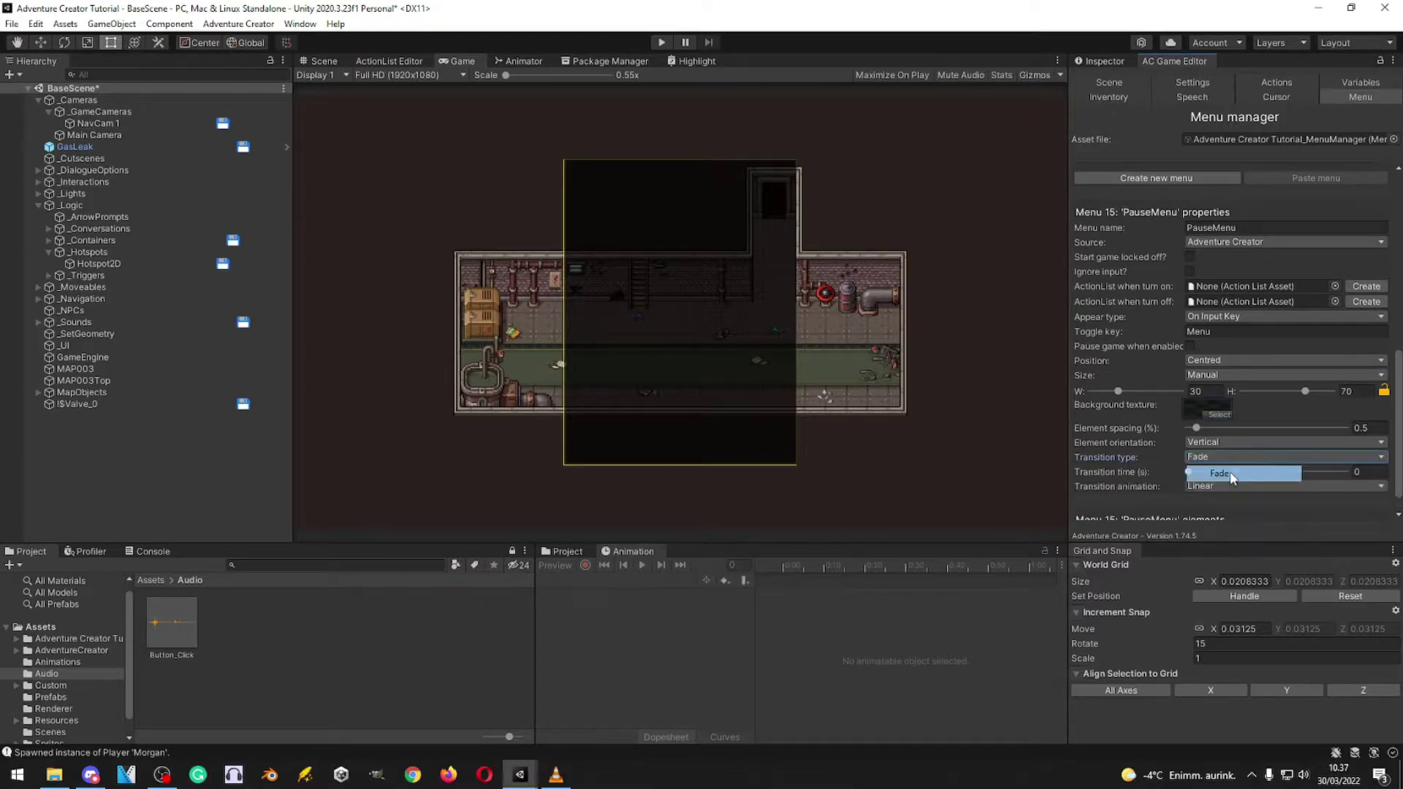
left_click(1369, 472)
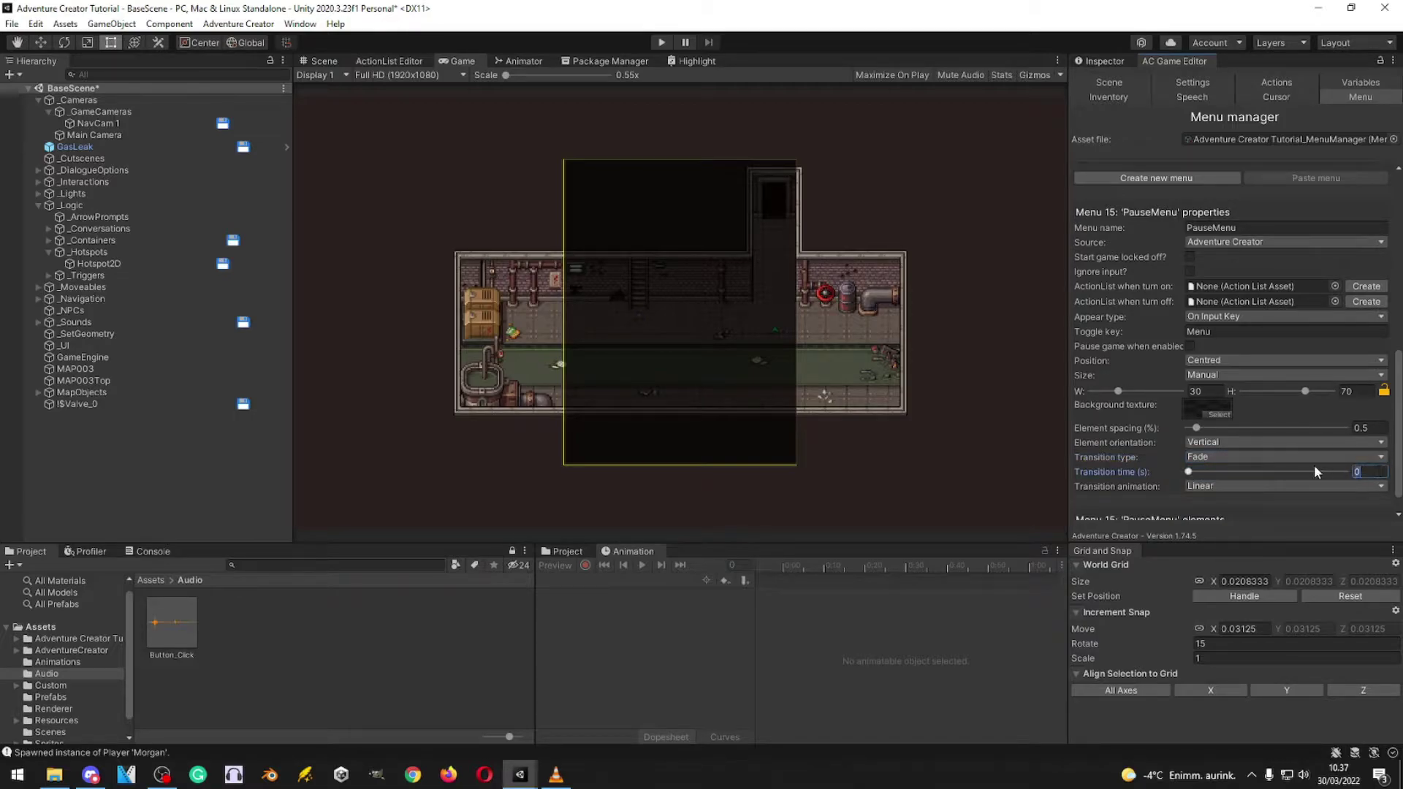
type(".3")
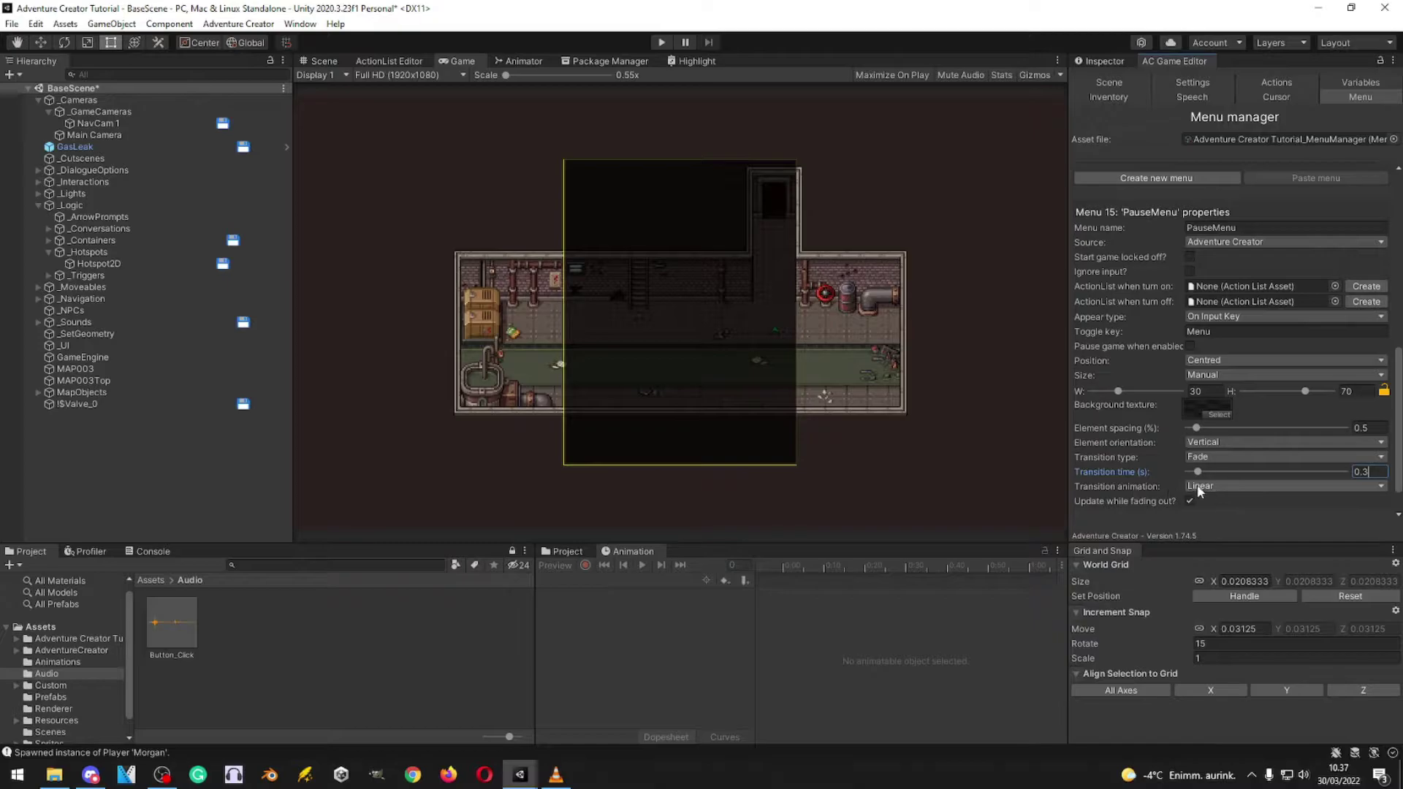
scroll(1165, 486, "down", 2)
left_click(1226, 443)
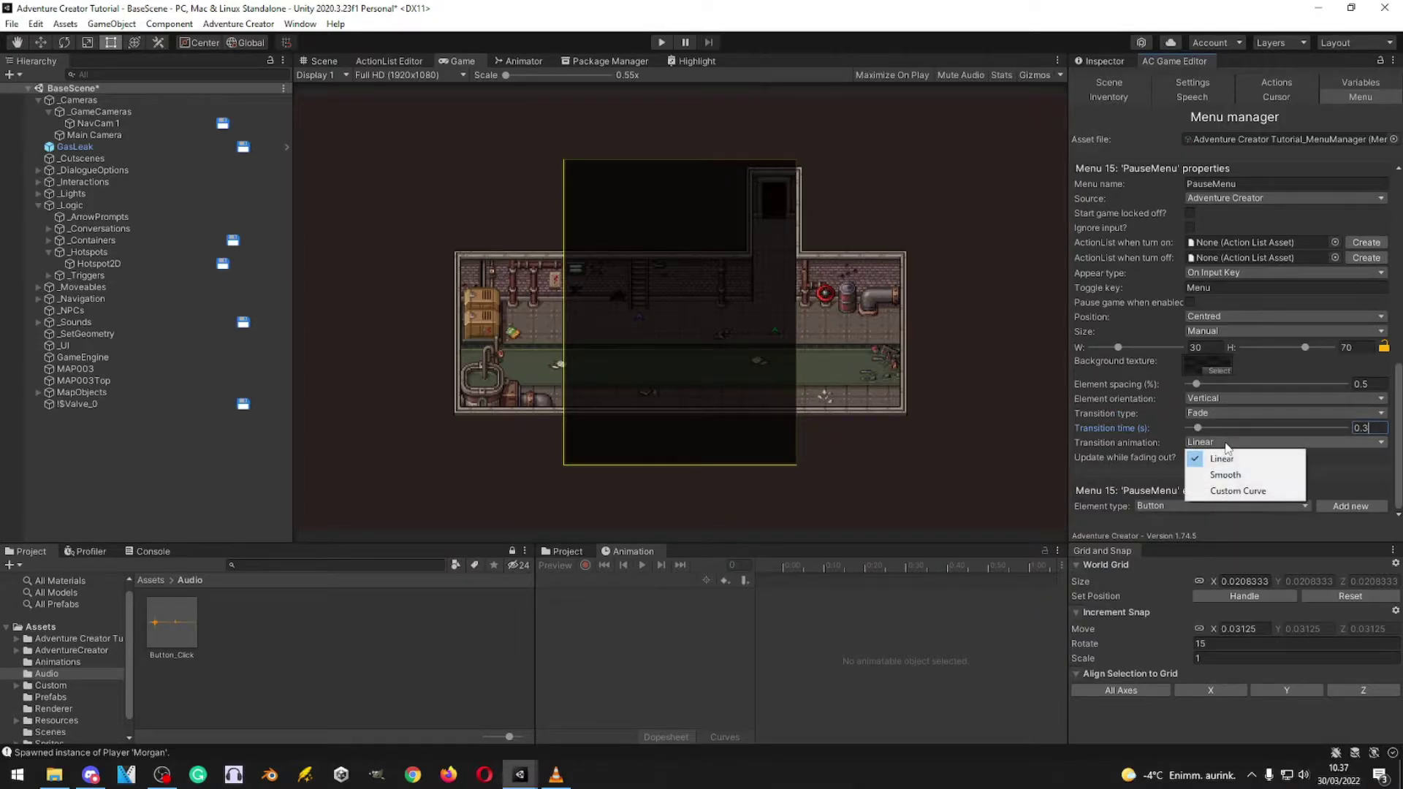
left_click(1129, 475)
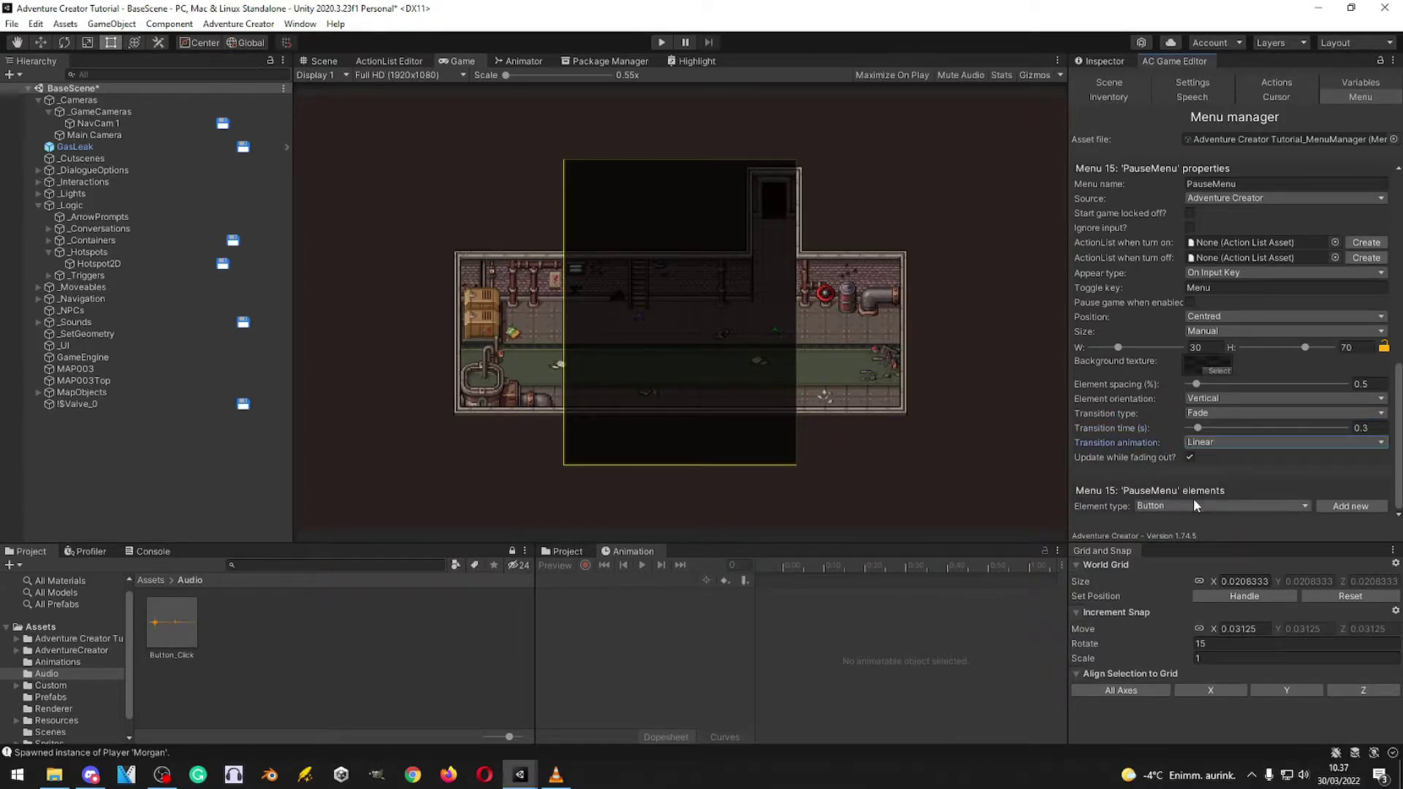
Step: Add a Button element to PauseMenu, then preview the built-in Pause menu
left_click(1330, 509)
scroll(1226, 474, "down", 5)
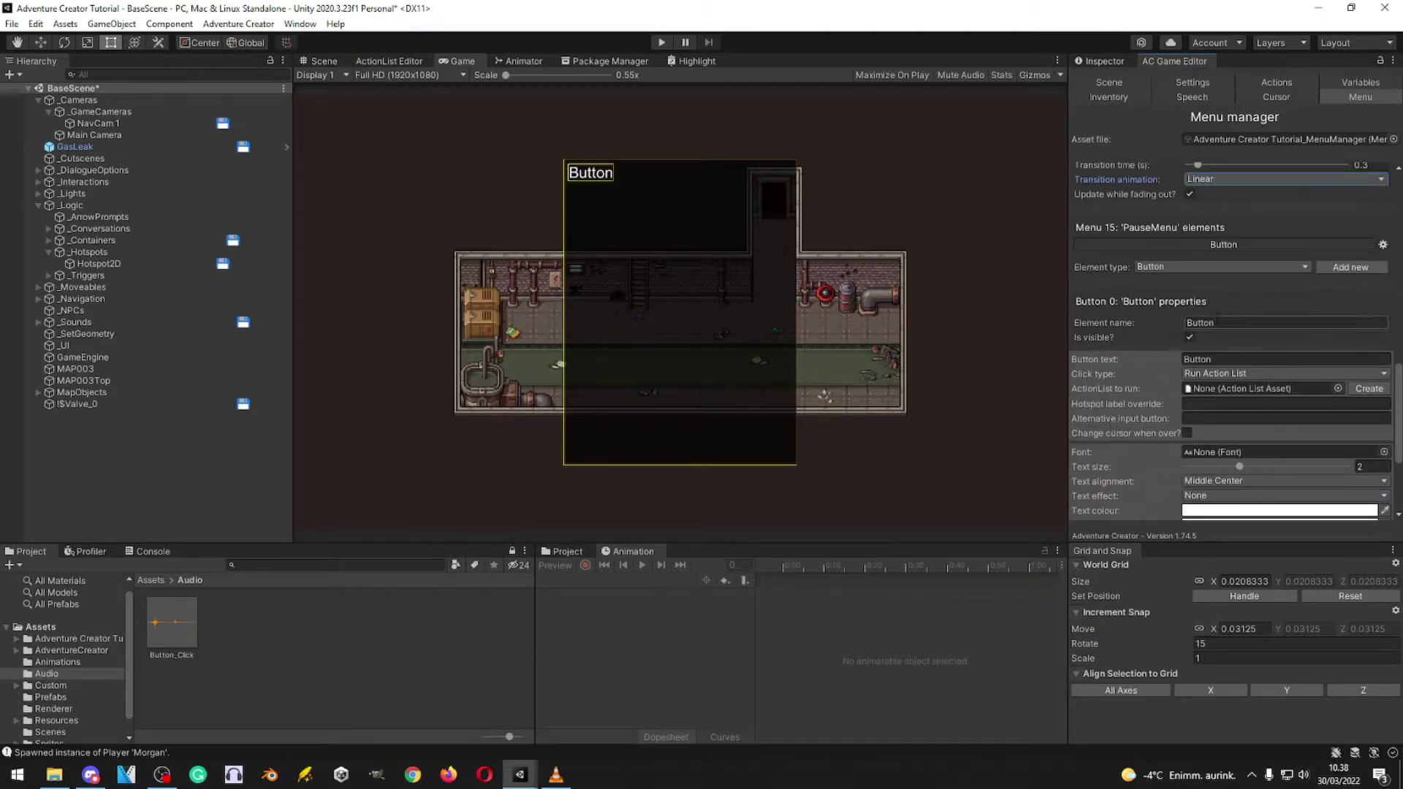
left_click(1191, 266)
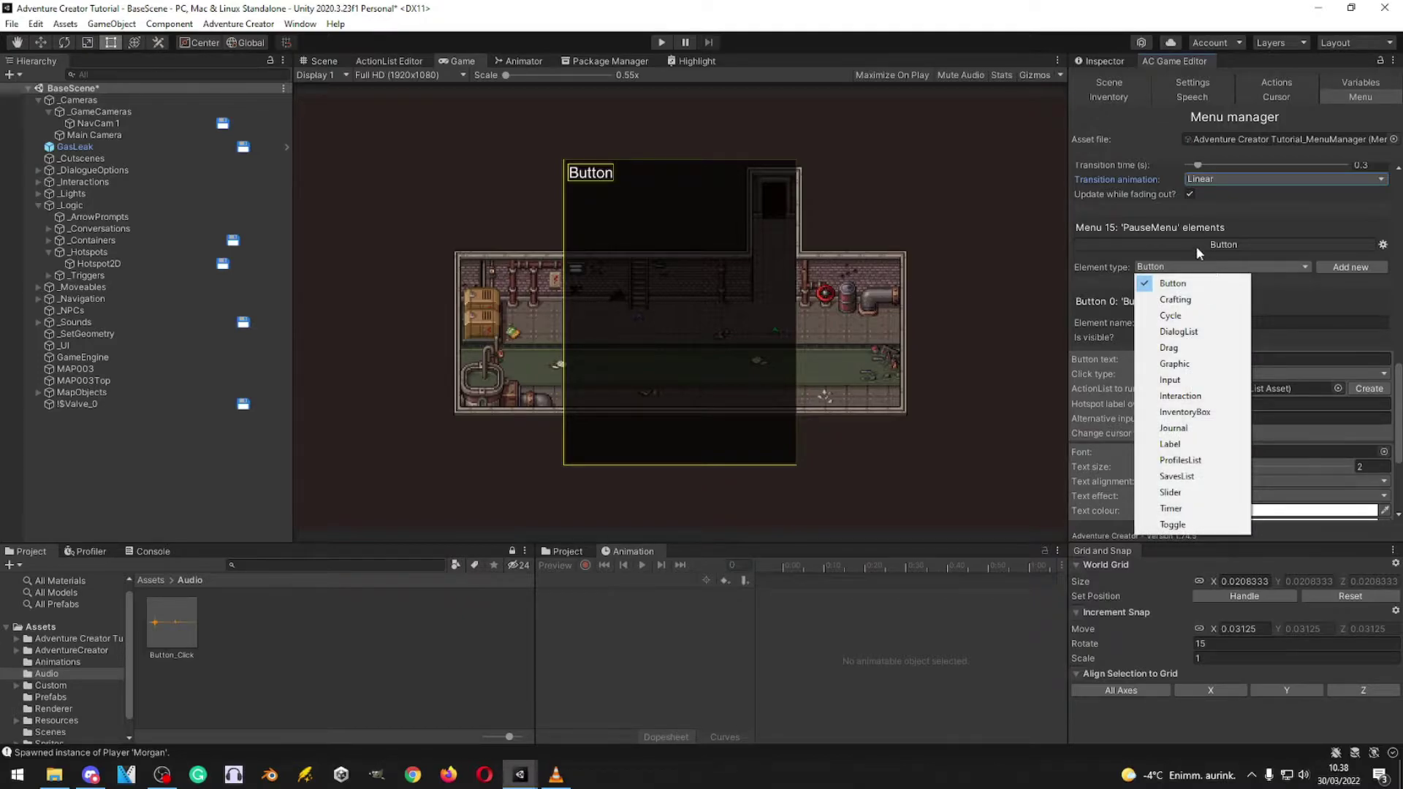
left_click(1196, 265)
scroll(1172, 394, "up", 10)
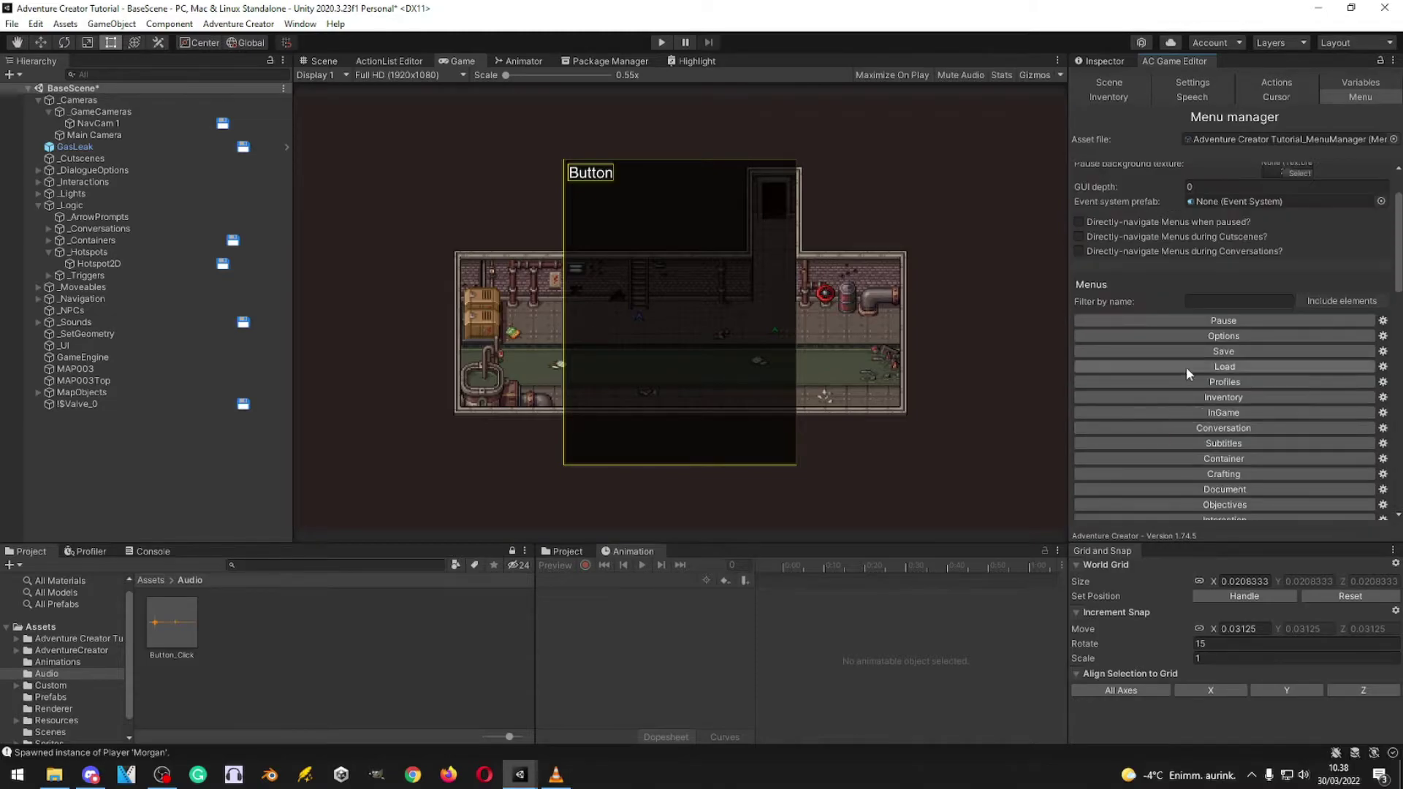
left_click(1206, 234)
Step: Preview the Options, Save, Load, Profiles, Inventory, InGame, Conversation, Subtitles, Container and Crafting menus
left_click(1213, 249)
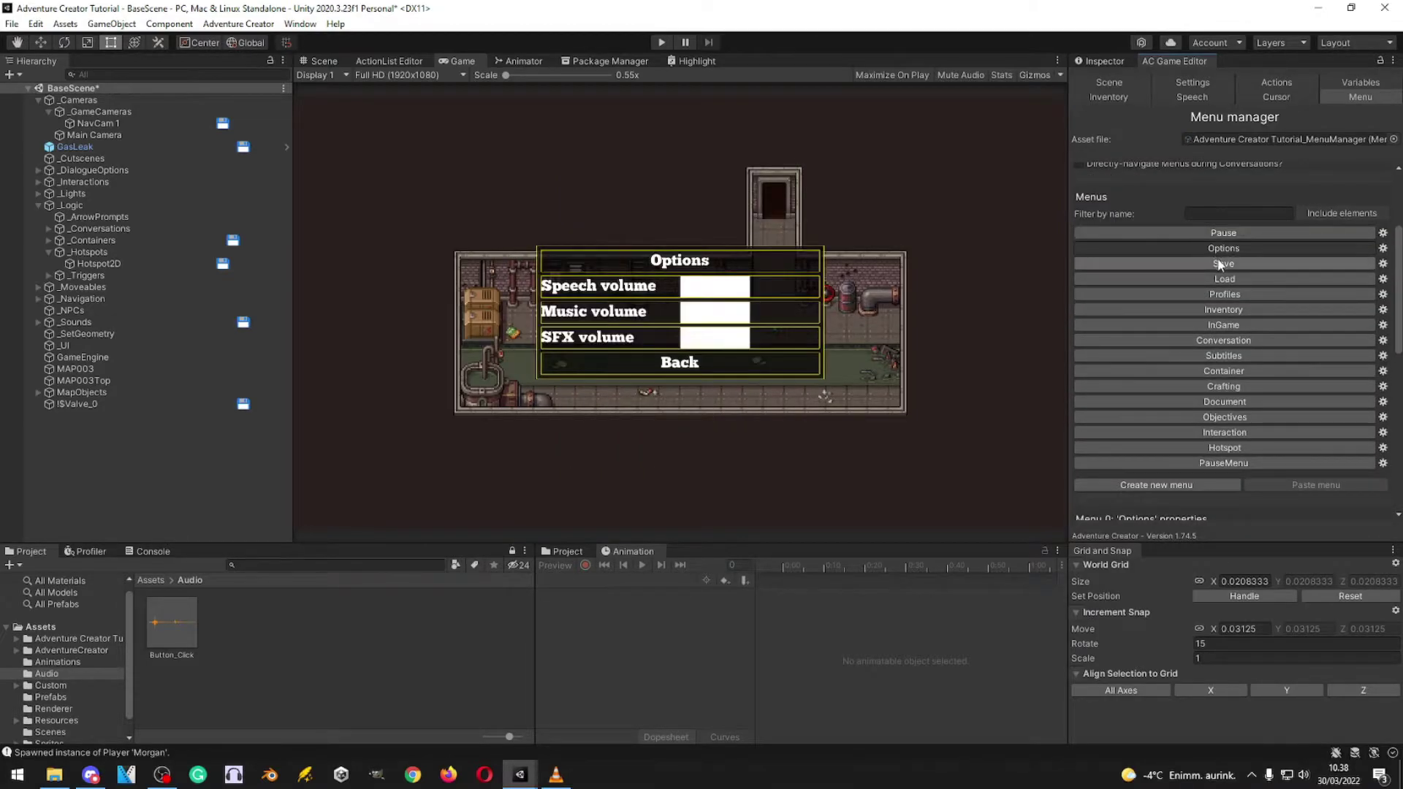
left_click(1217, 264)
left_click(1222, 278)
left_click(1224, 294)
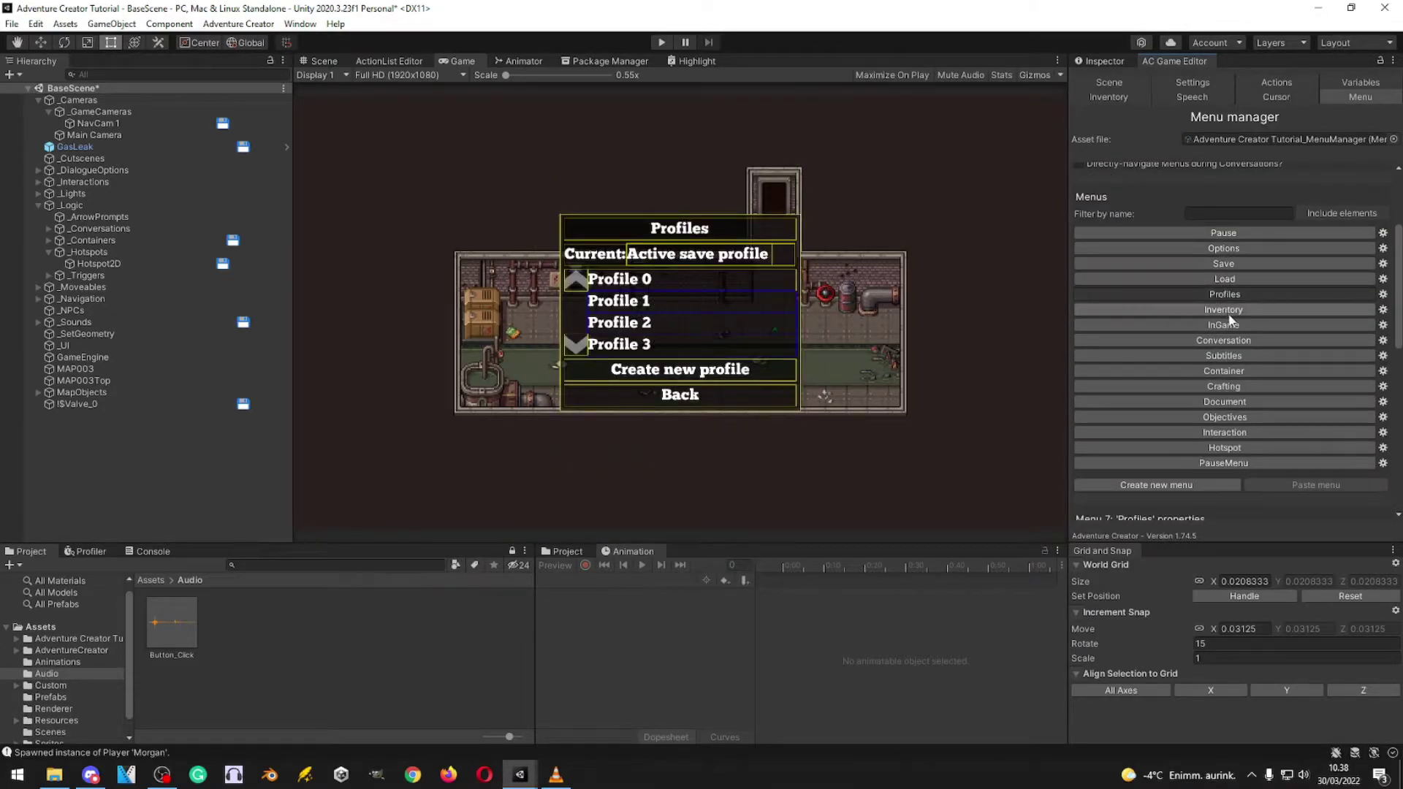
left_click(1227, 310)
left_click(1228, 326)
left_click(1227, 342)
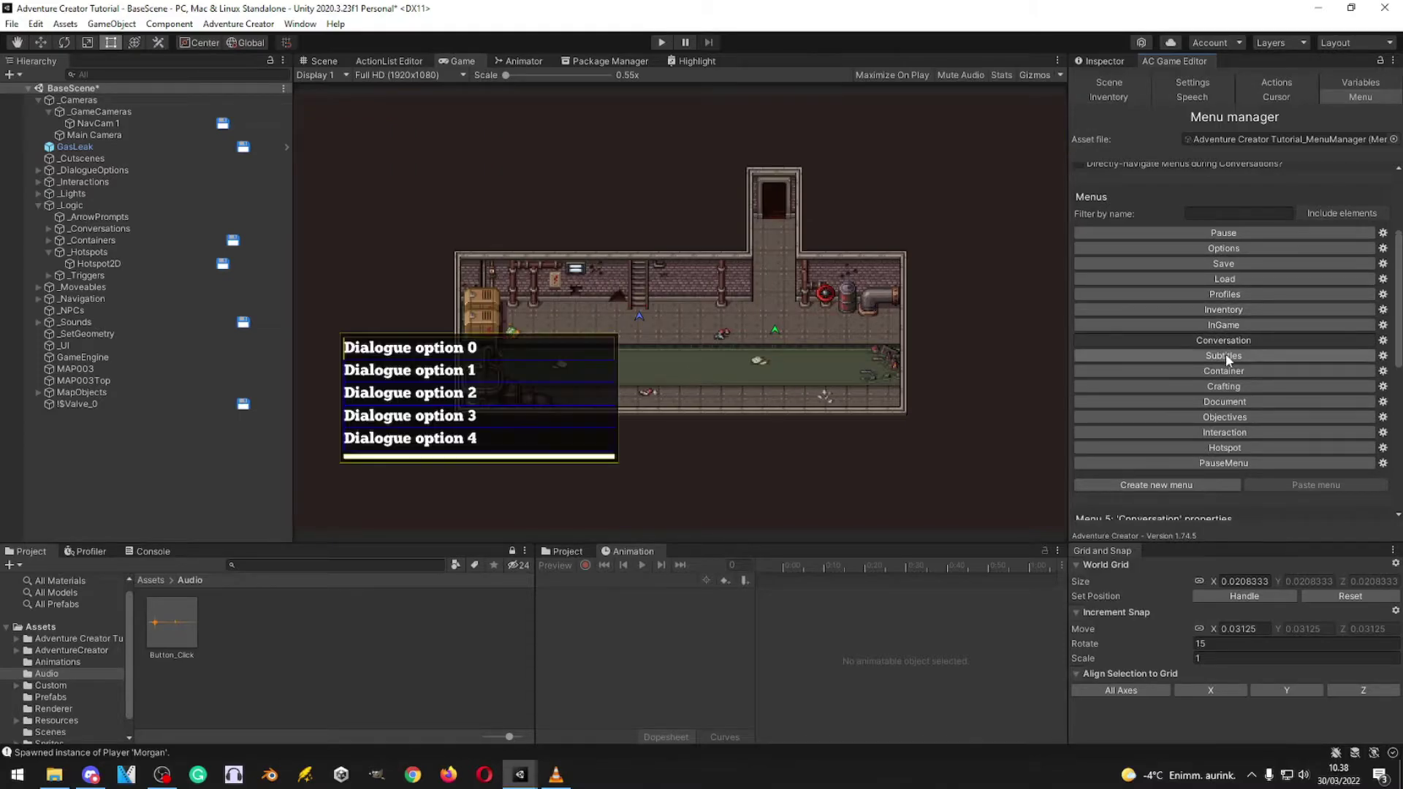
left_click(1226, 355)
left_click(1226, 370)
left_click(1227, 385)
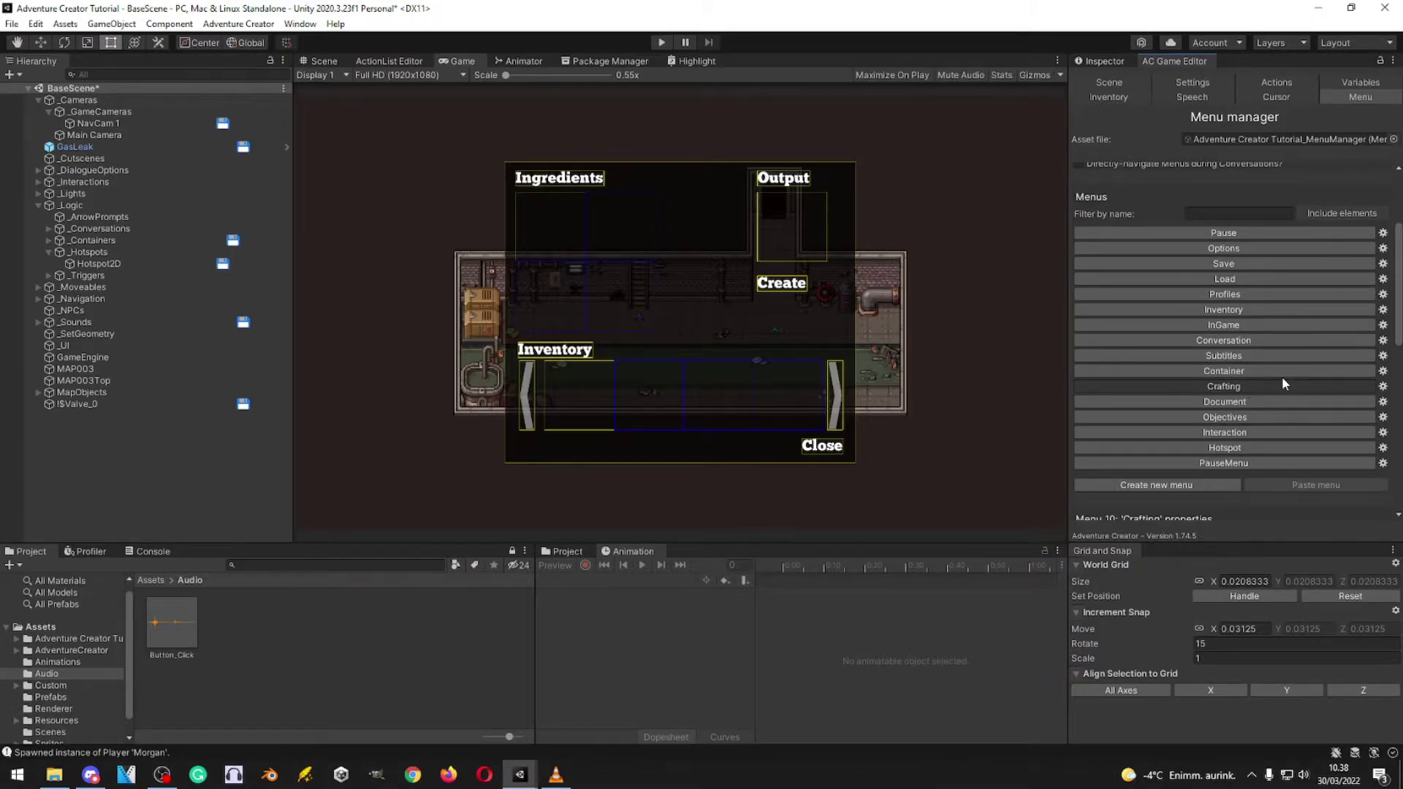
scroll(1272, 384, "down", 3)
Step: Rename PauseMenu's button element to ResumeButton
left_click(1214, 212)
scroll(1146, 377, "down", 2)
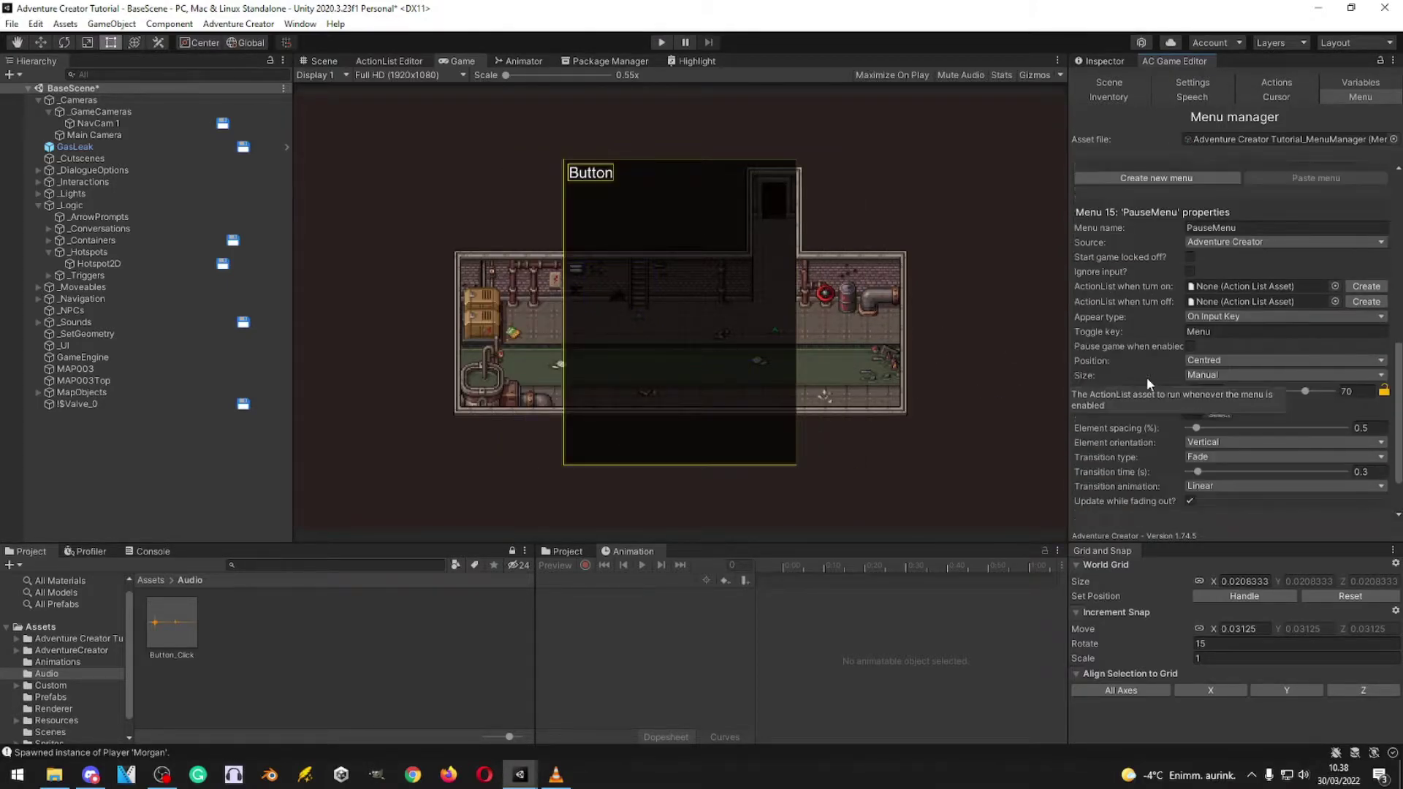
scroll(1147, 377, "down", 2)
scroll(1145, 371, "down", 4)
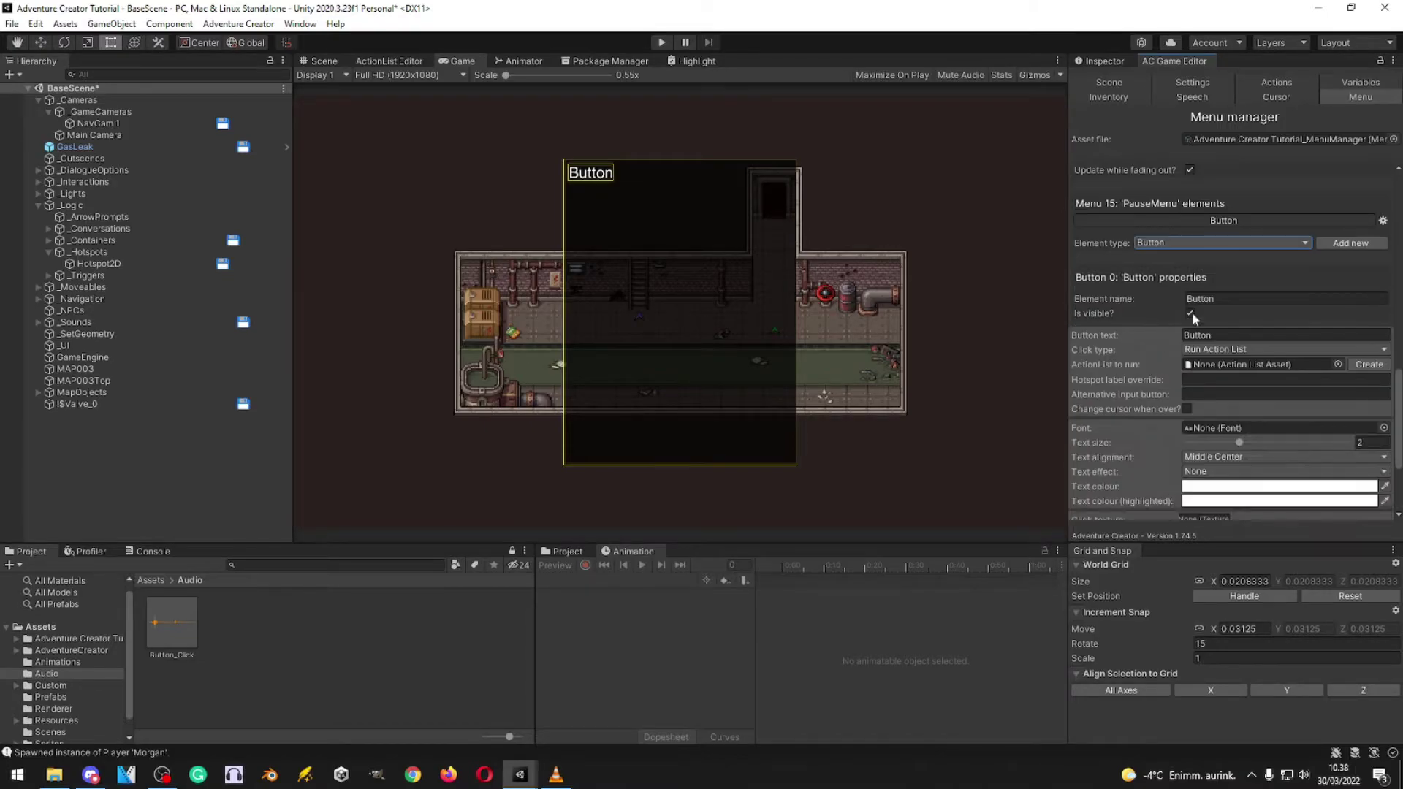
left_click(1226, 299)
left_click(1227, 298)
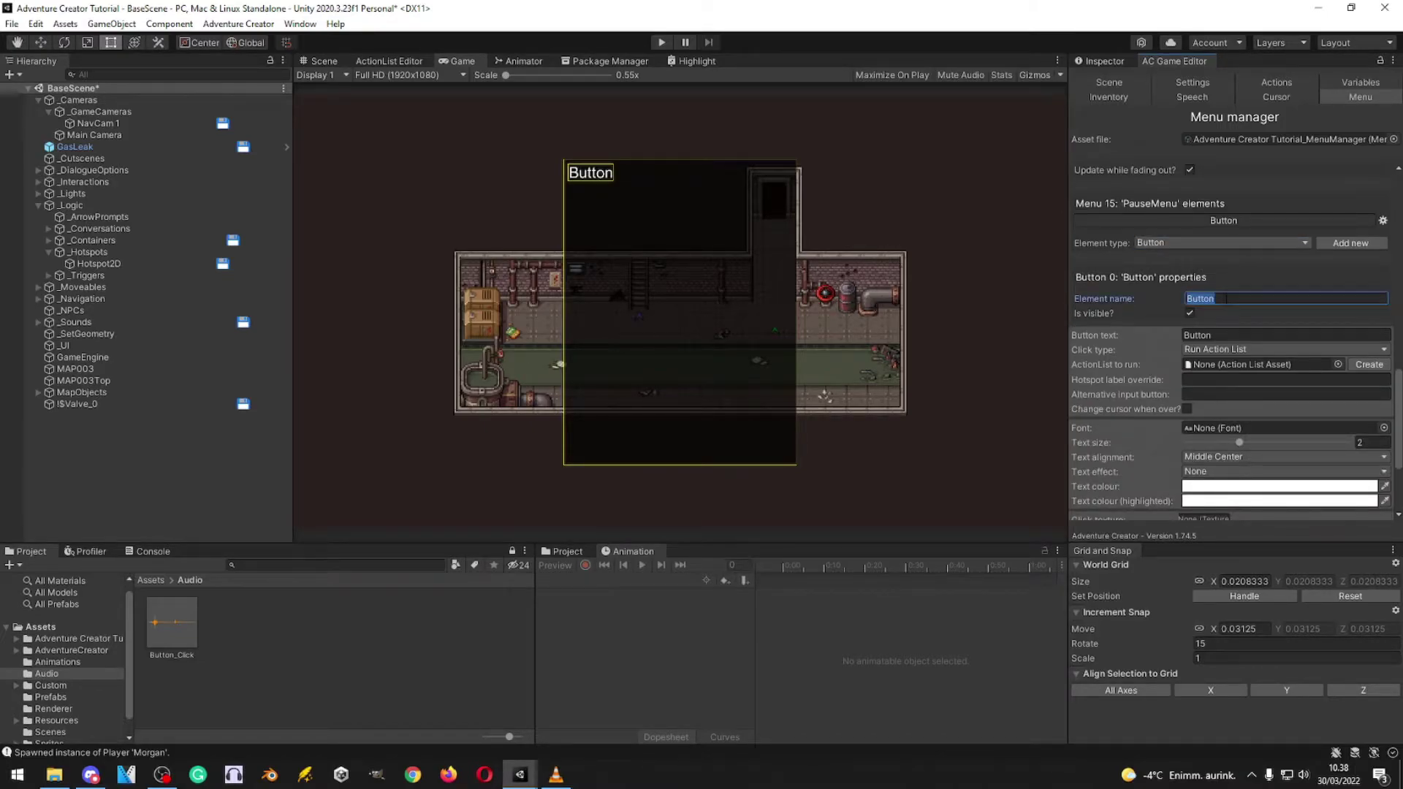
type("ResumeButton")
Step: Set the button's label text to Resume
left_click(1226, 334)
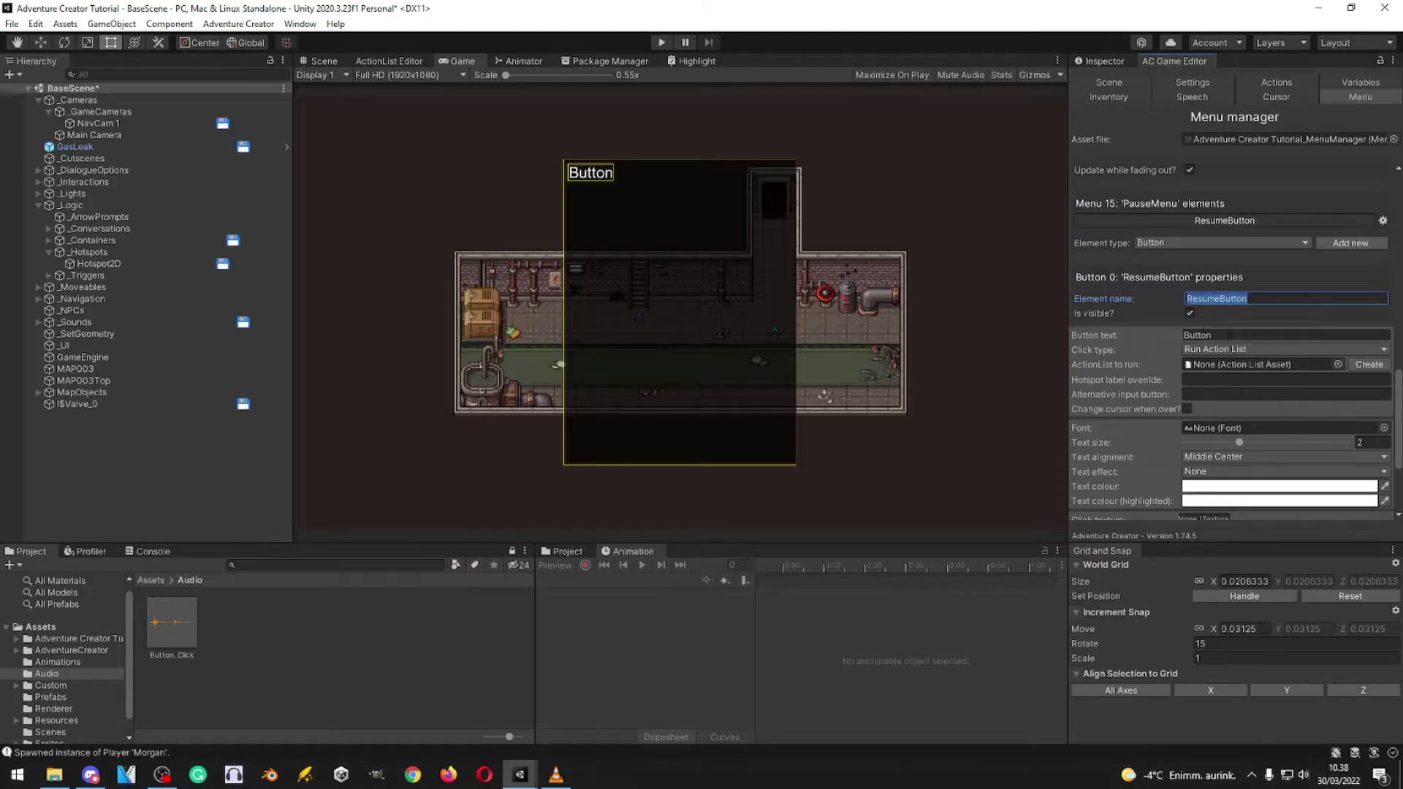
type("ResumeButton")
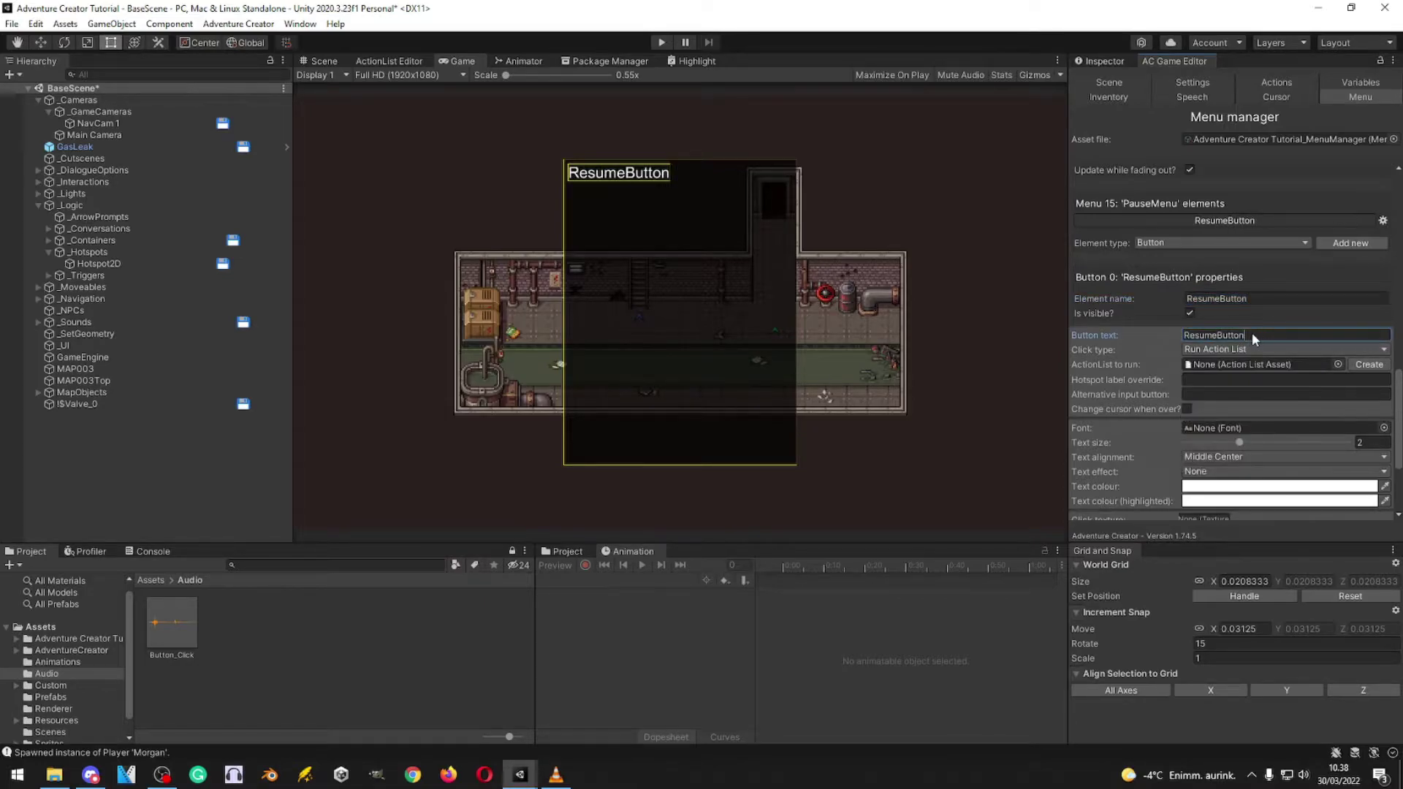
key("BackSpace")
key("BackSpace")
key("BackSpace")
key("BackSpace")
key("BackSpace")
key("BackSpace")
Step: Try the Resume button's position options and leave it on Aligned
scroll(1134, 370, "down", 3)
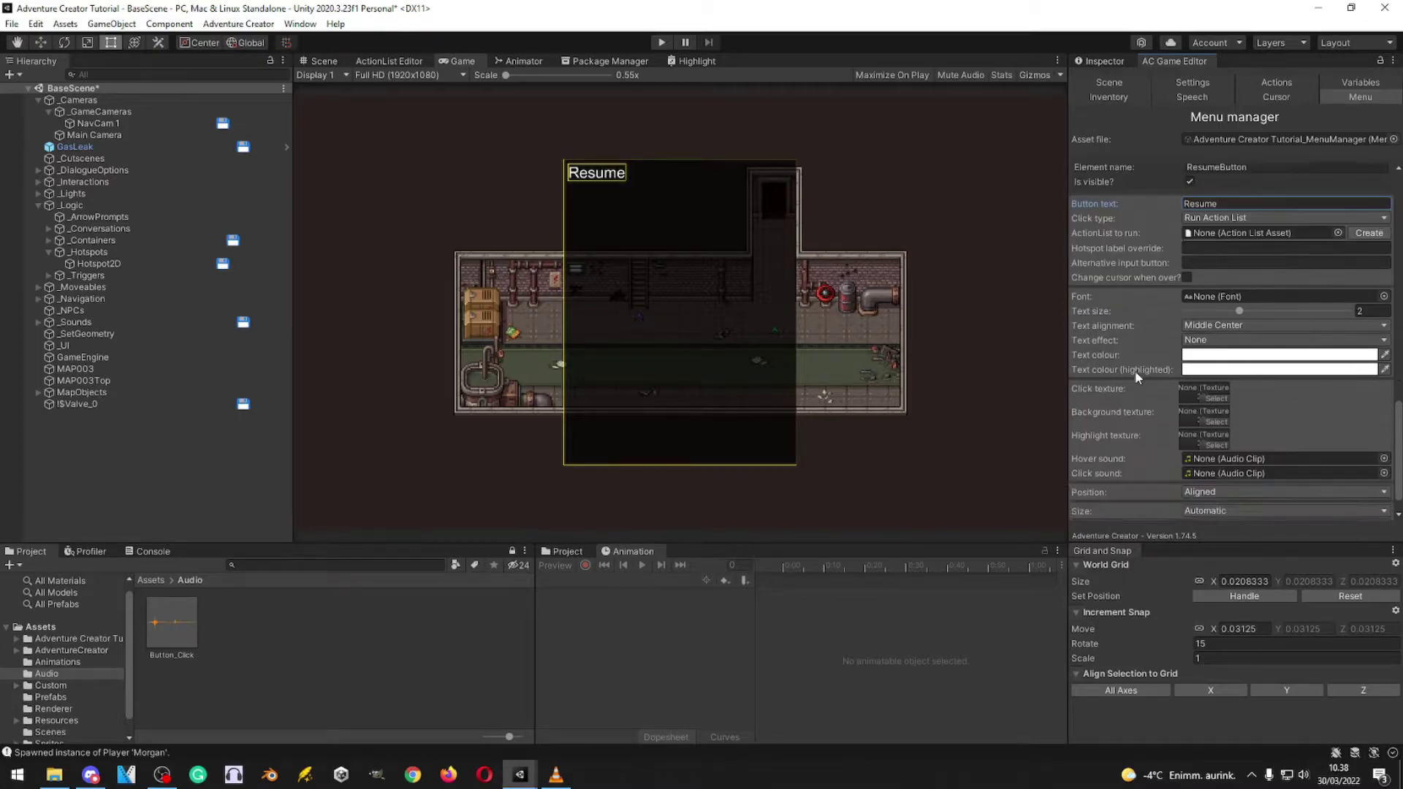
scroll(1135, 370, "down", 1)
left_click(1213, 461)
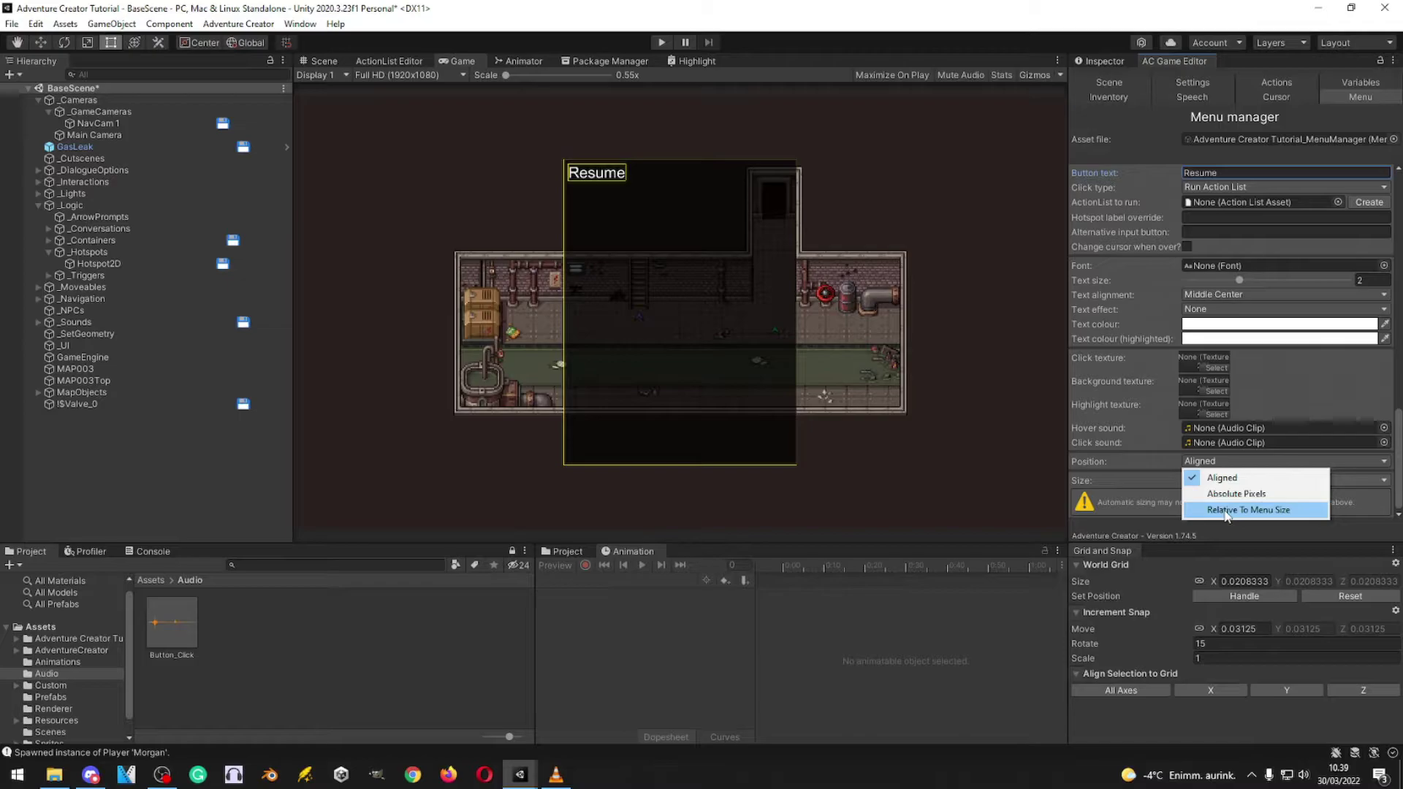
left_click(1226, 510)
left_click(1214, 447)
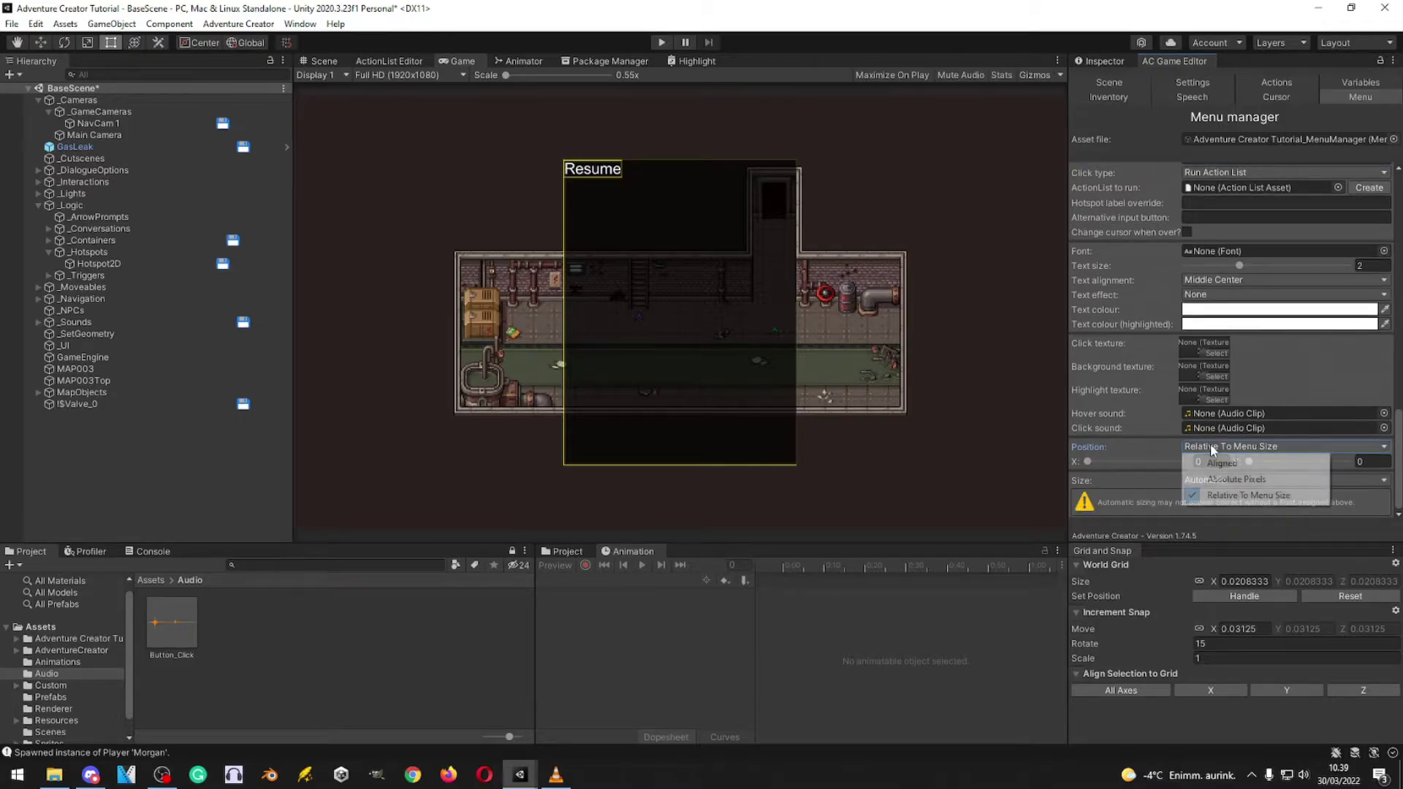
left_click(1222, 464)
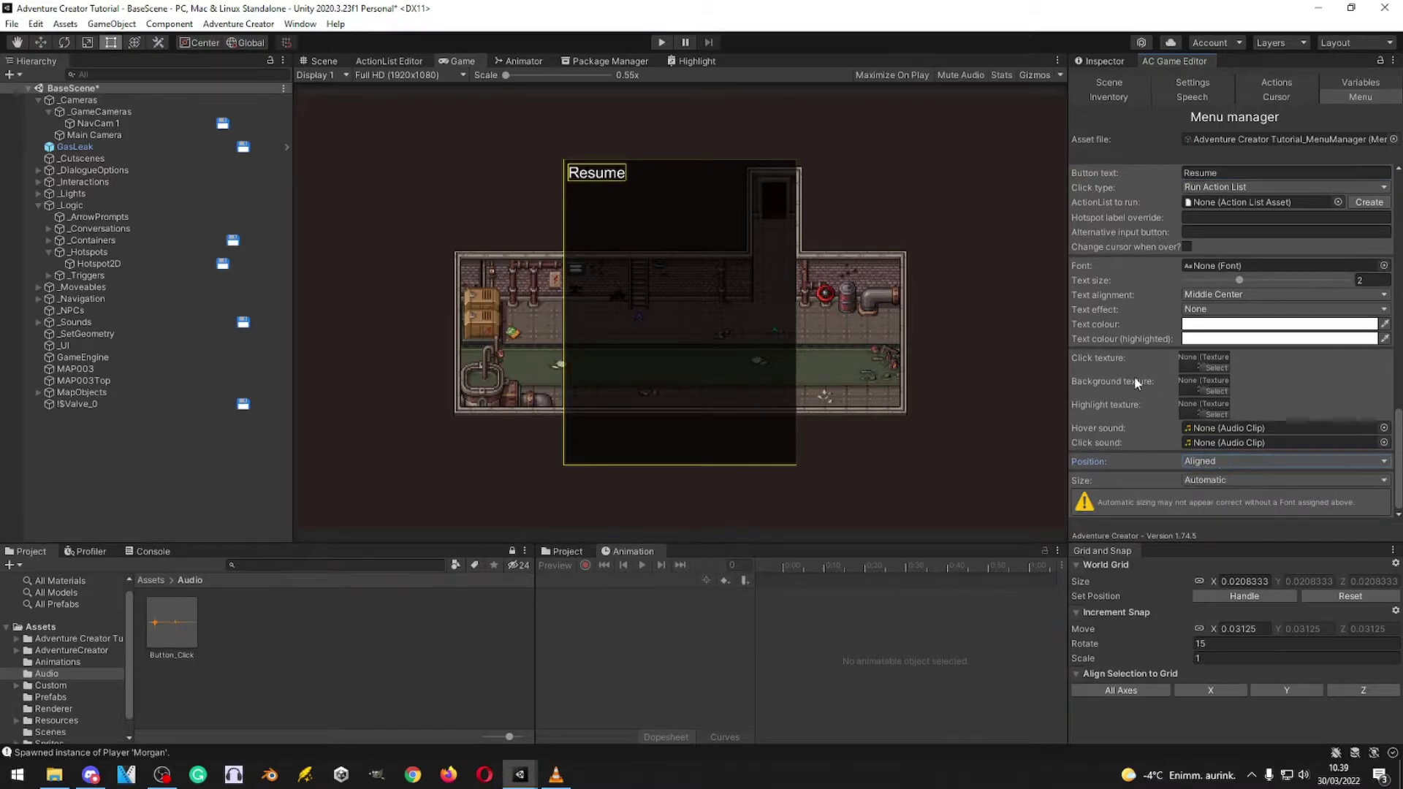
Step: Set the PauseMenu's position to Centred on screen
scroll(1155, 432, "up", 10)
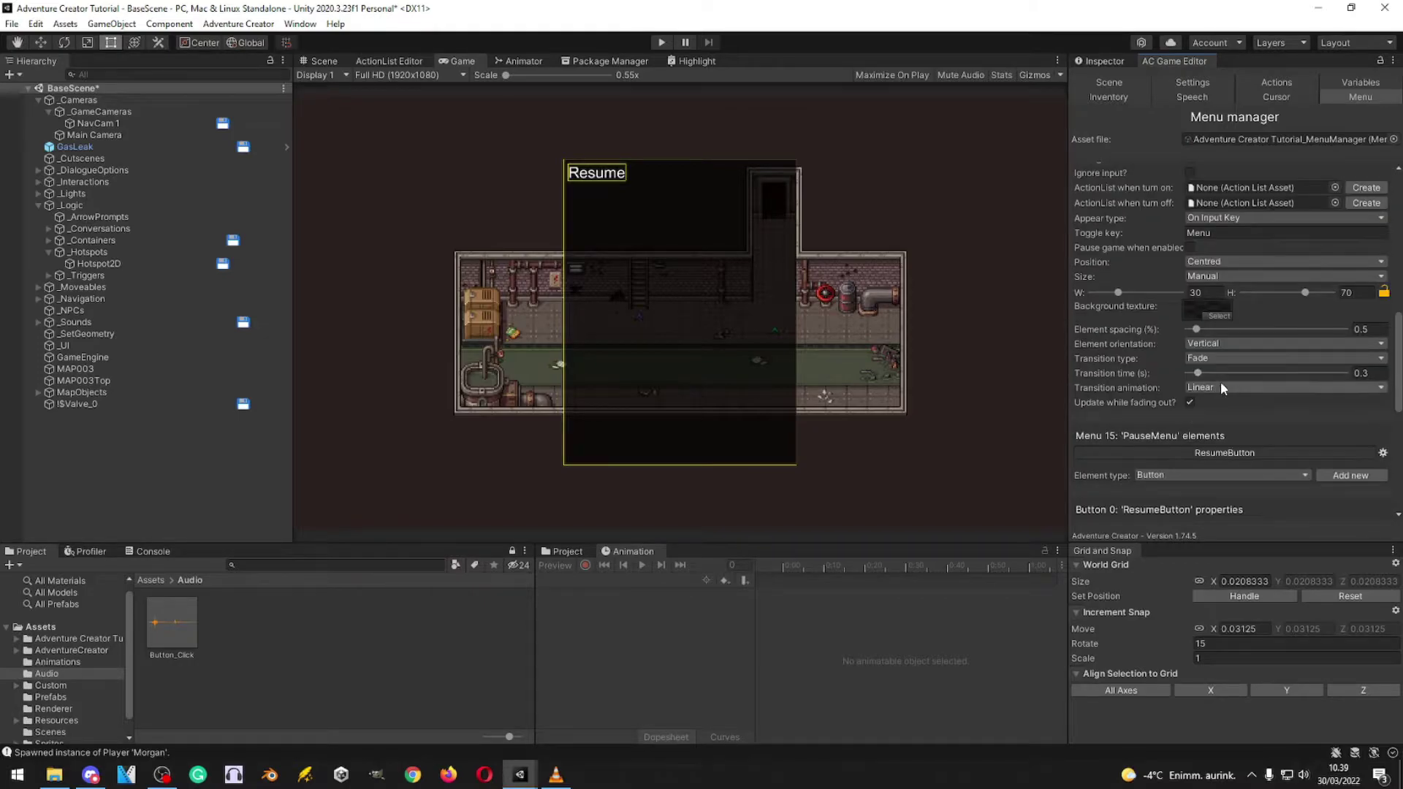
scroll(1220, 382, "up", 2)
left_click(1213, 306)
left_click(1211, 323)
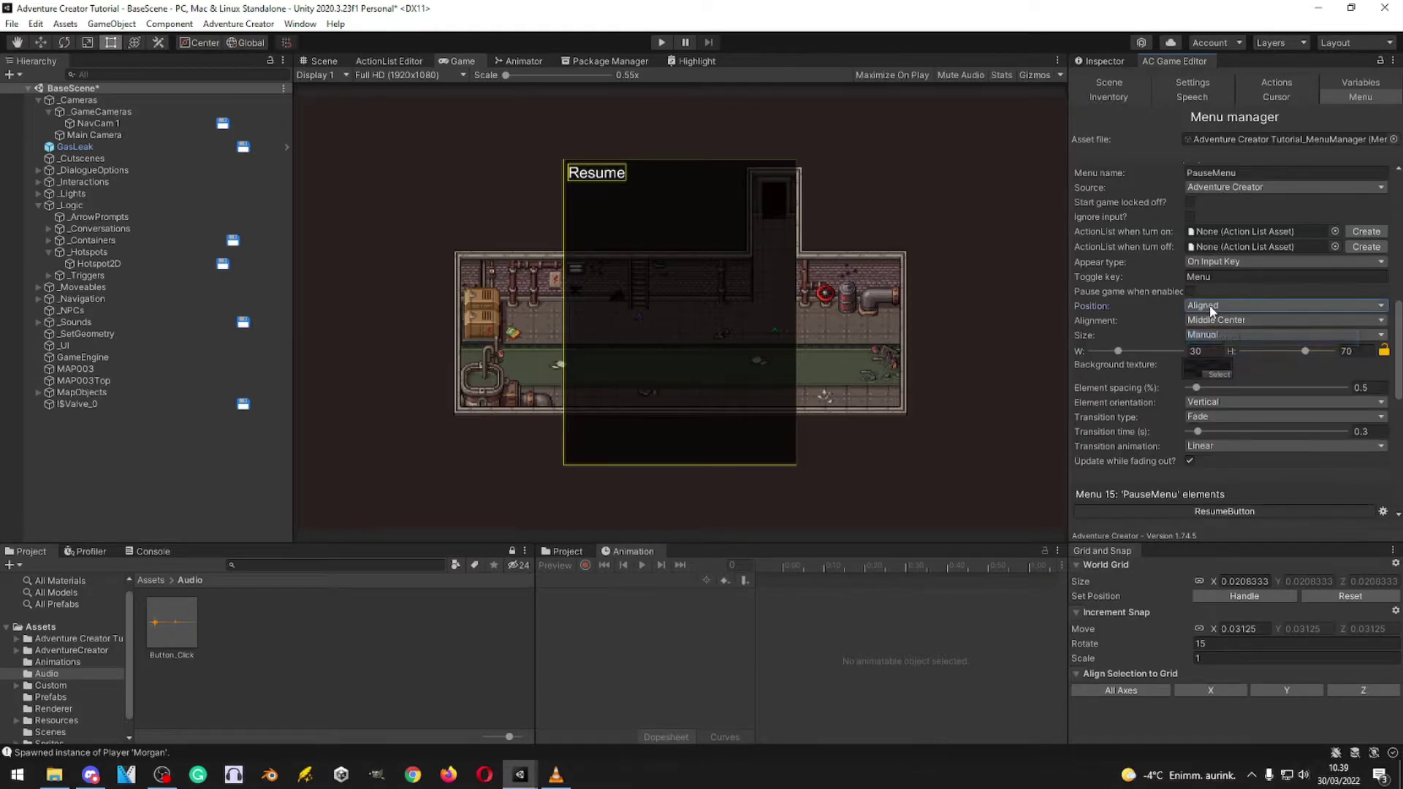
left_click(1212, 307)
left_click(1120, 304)
left_click(1222, 322)
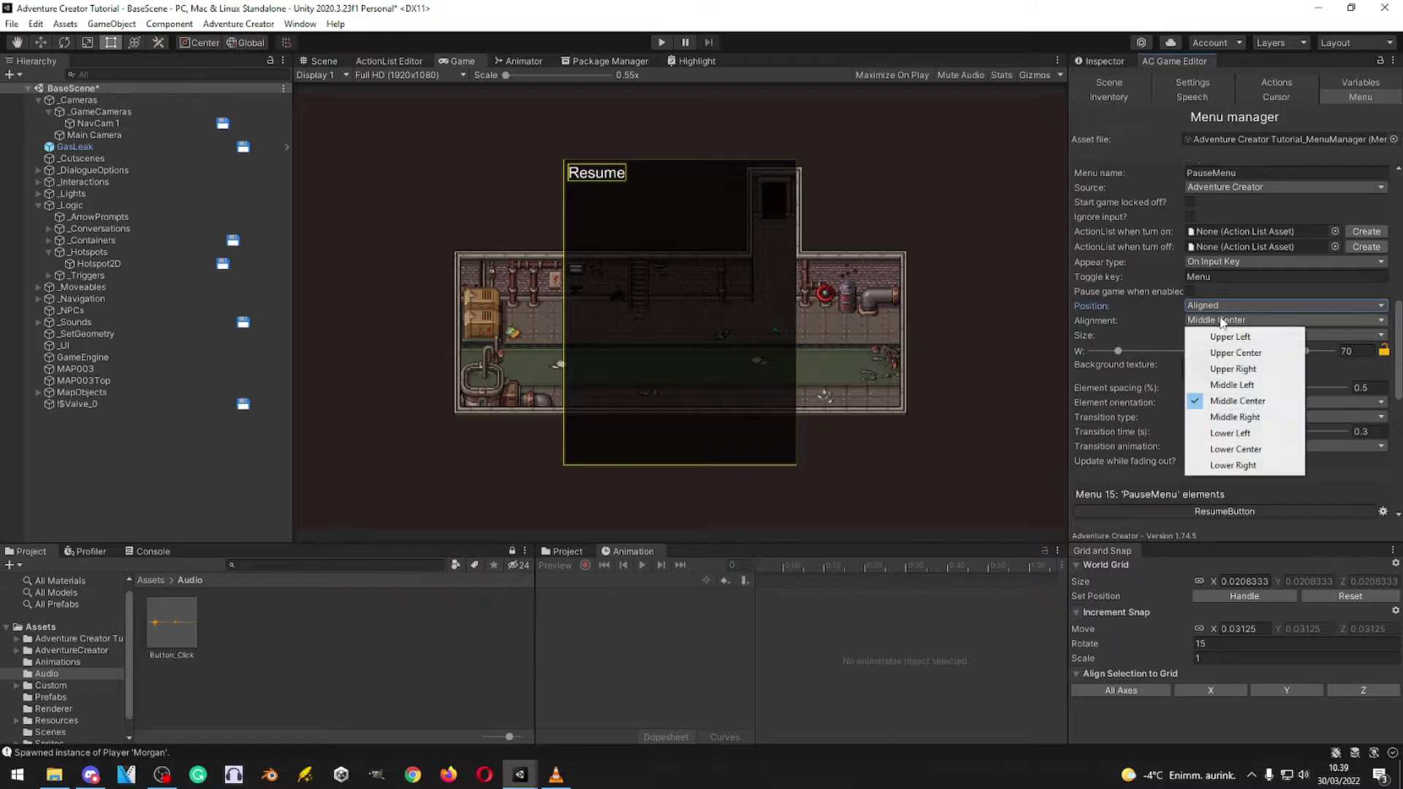
left_click(1237, 354)
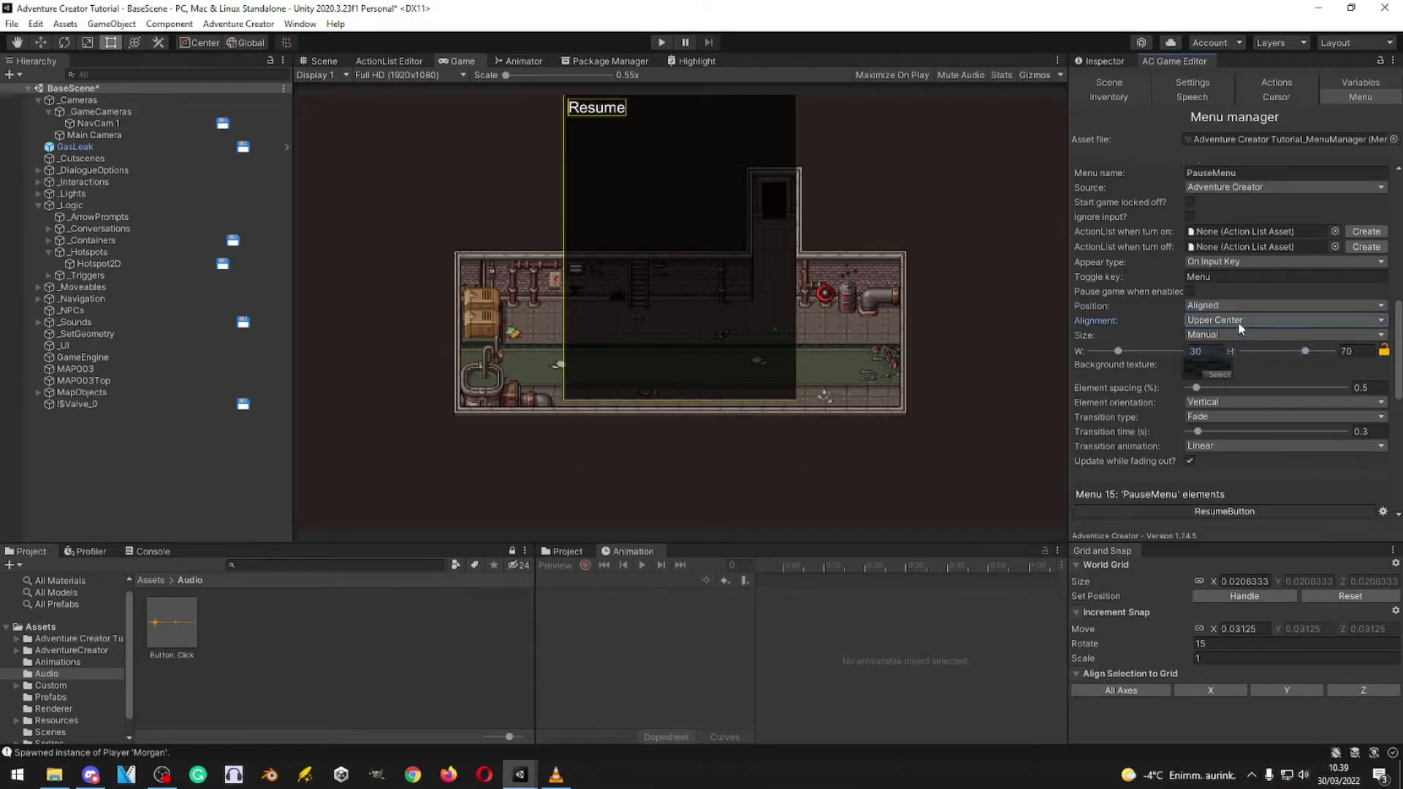
left_click(1241, 325)
left_click(1237, 402)
left_click(1235, 306)
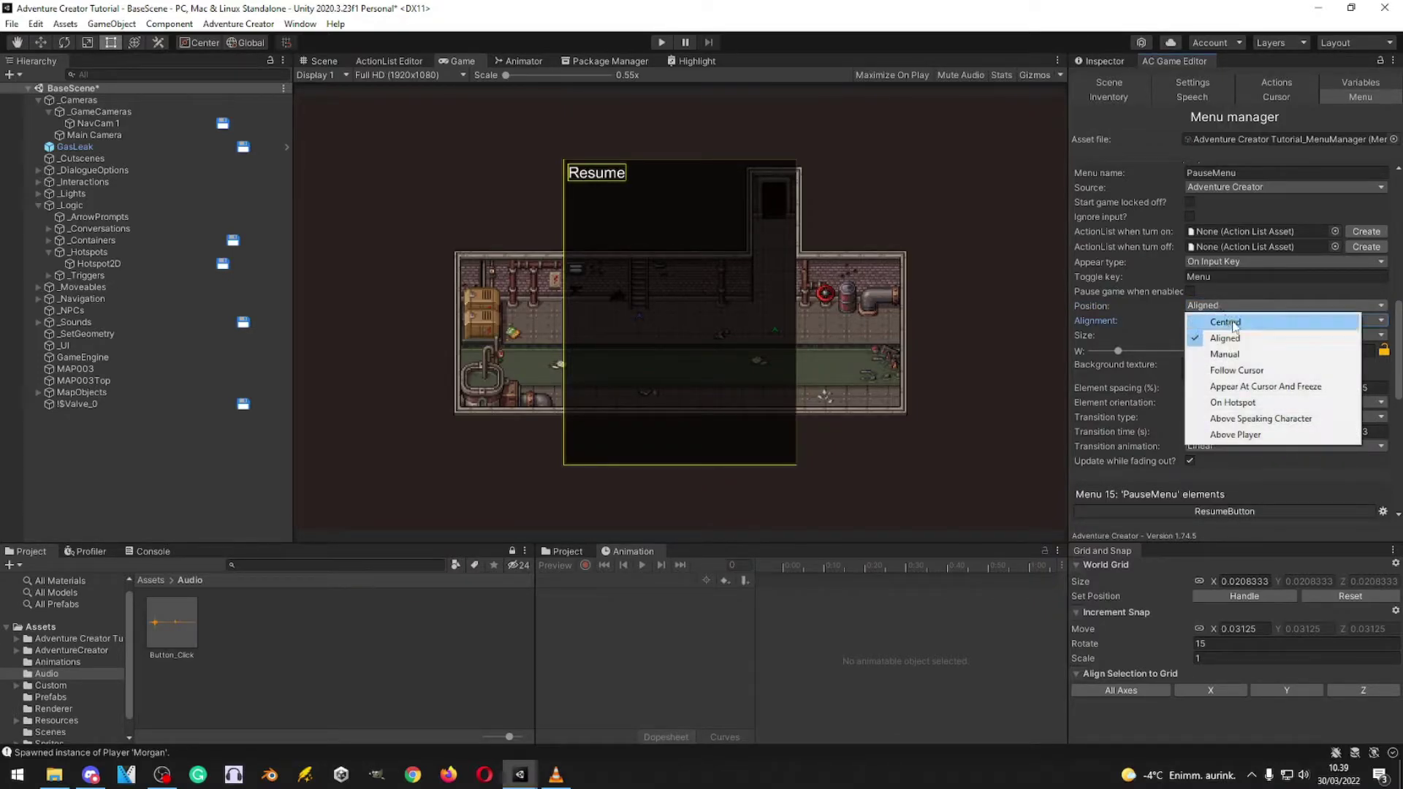
left_click(1234, 323)
Step: Change ResumeButton's size to Manual, giving 7.4479 by 3.8888
scroll(1130, 374, "down", 8)
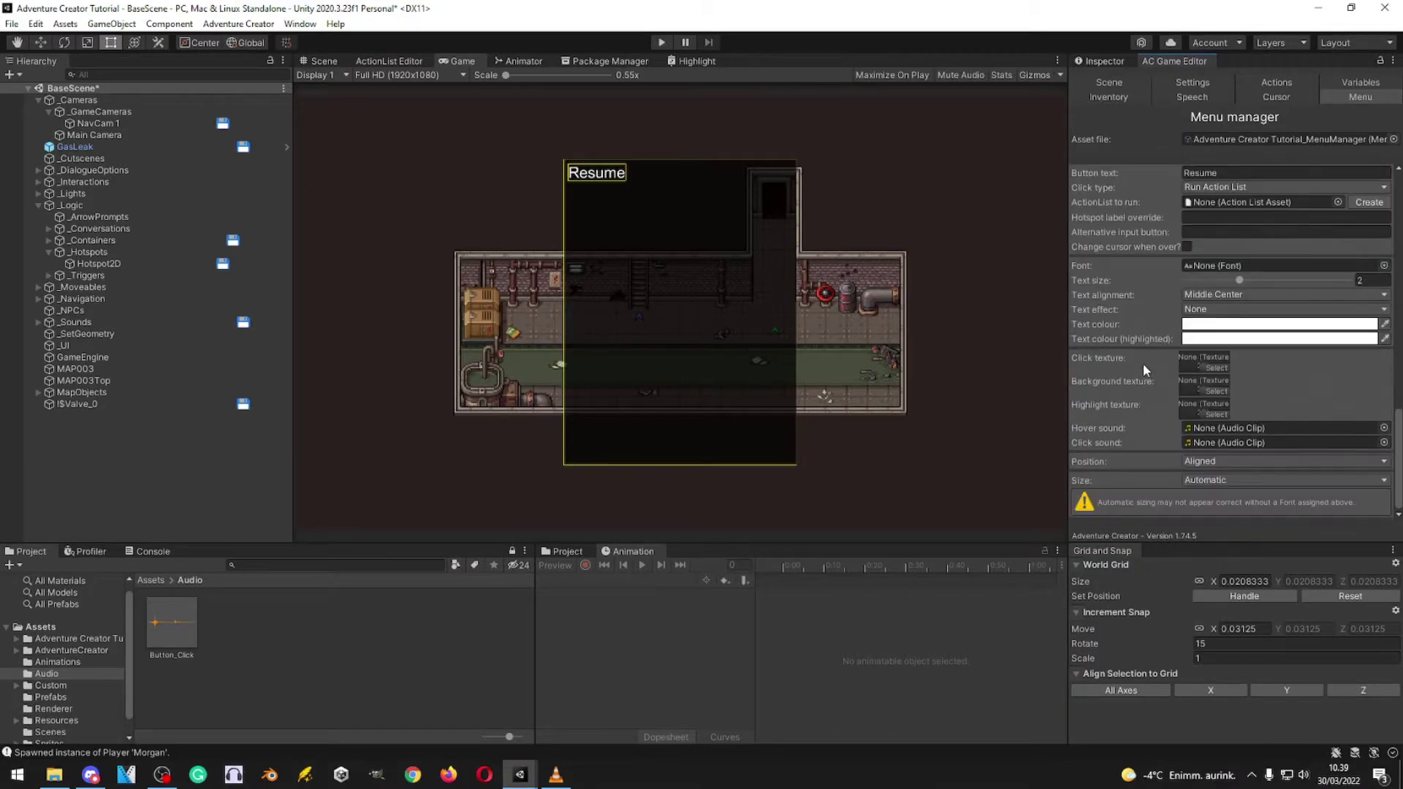
left_click(1203, 481)
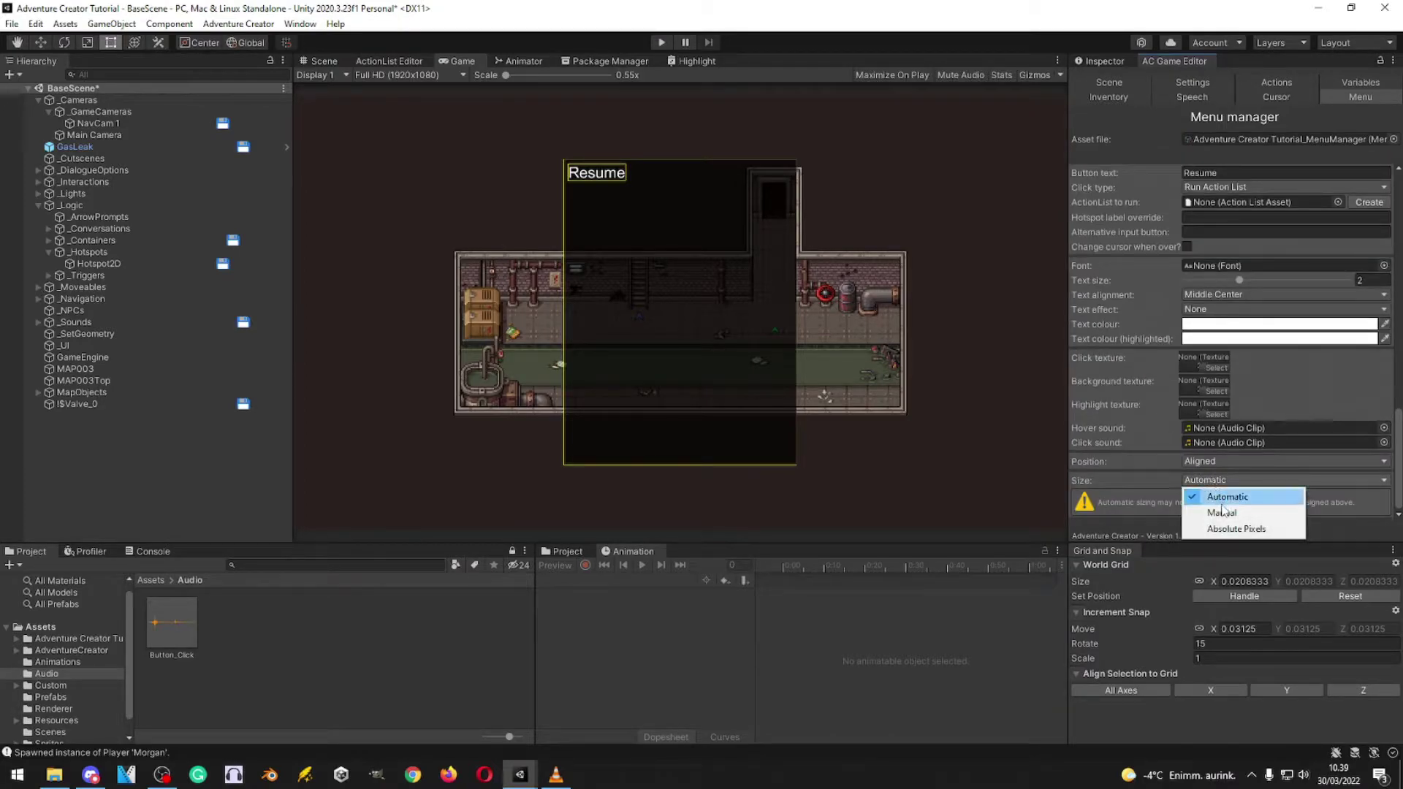
left_click(1222, 512)
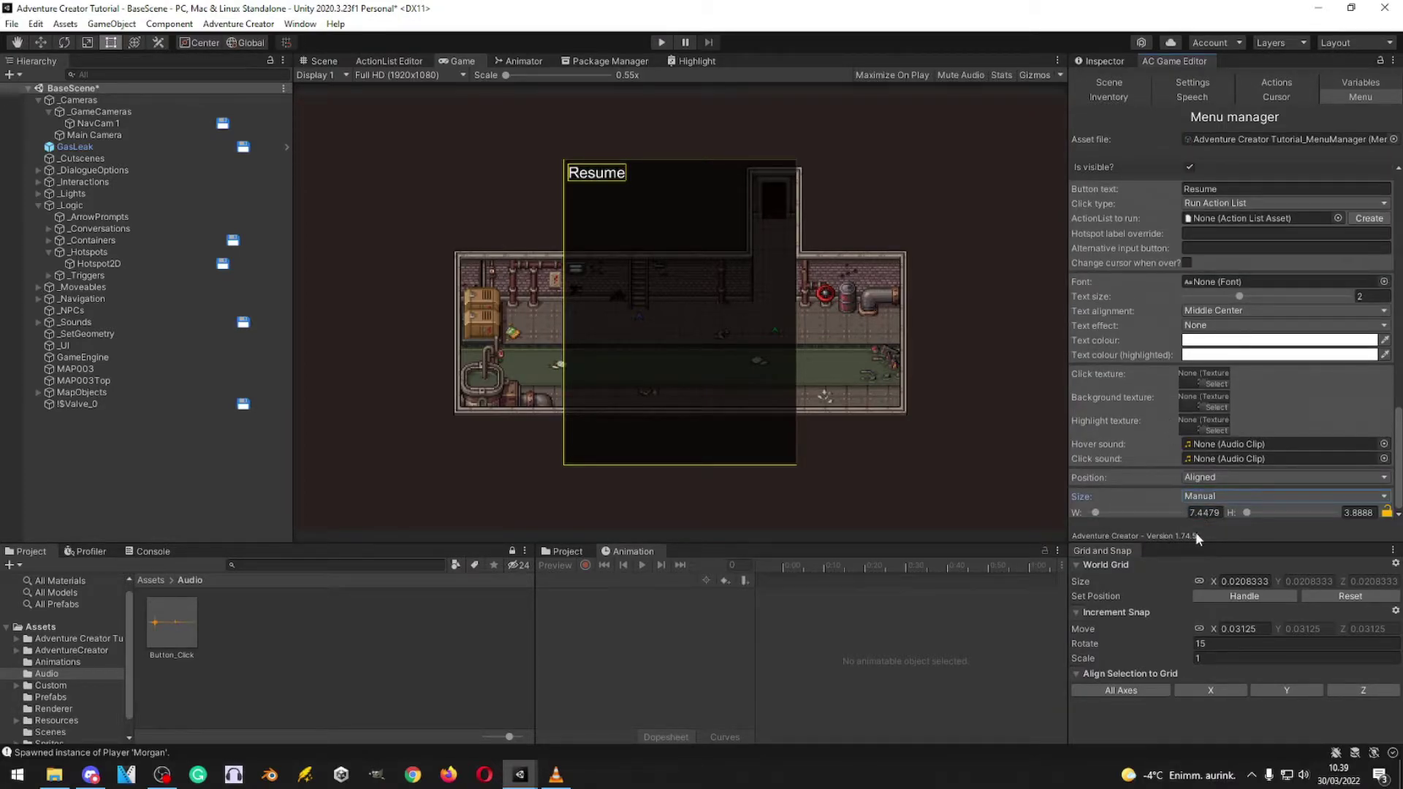
scroll(1151, 435, "up", 5)
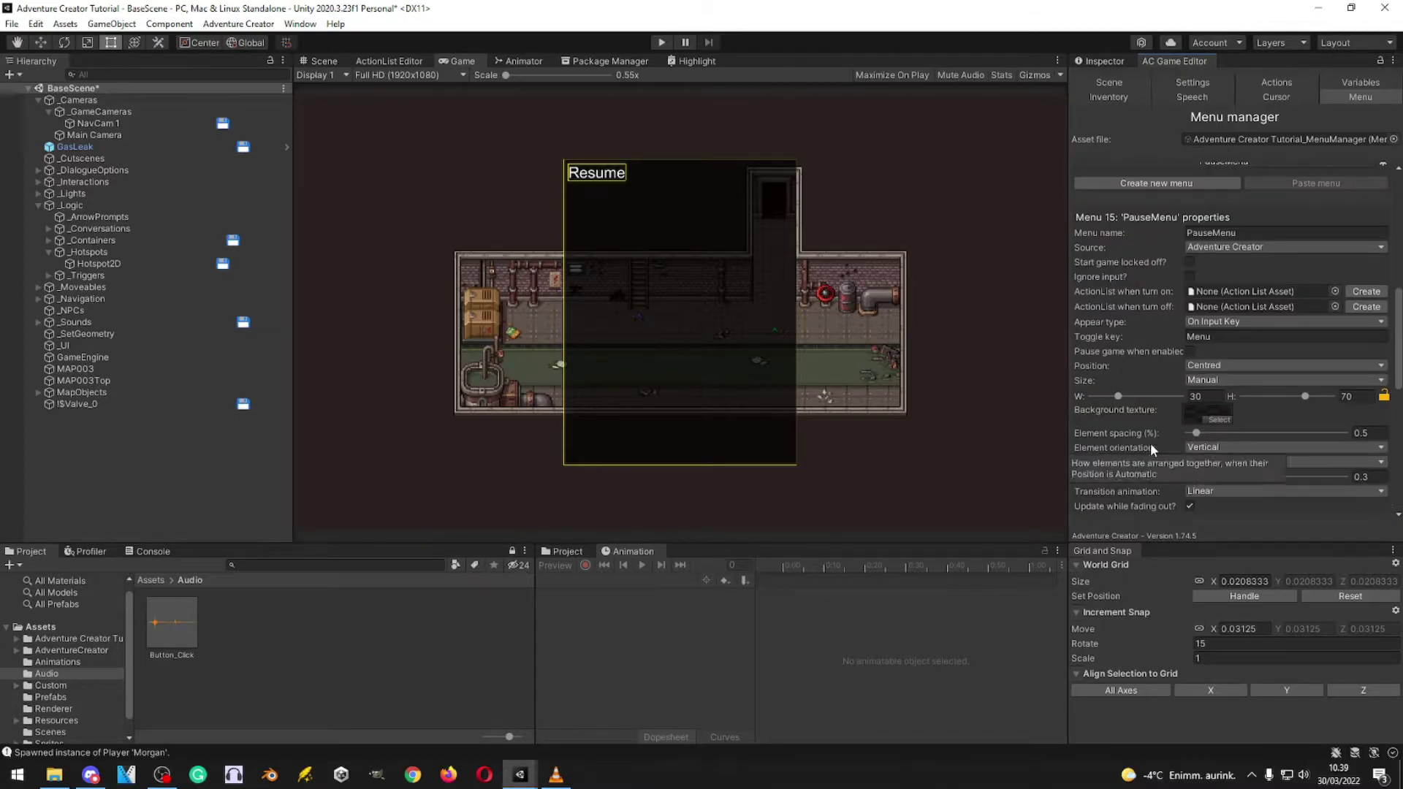
scroll(1152, 440, "down", 5)
Step: Size the Resume button 30 by 6, relative to menu size, and darken its text to light grey CDCDCD
left_click(1208, 513)
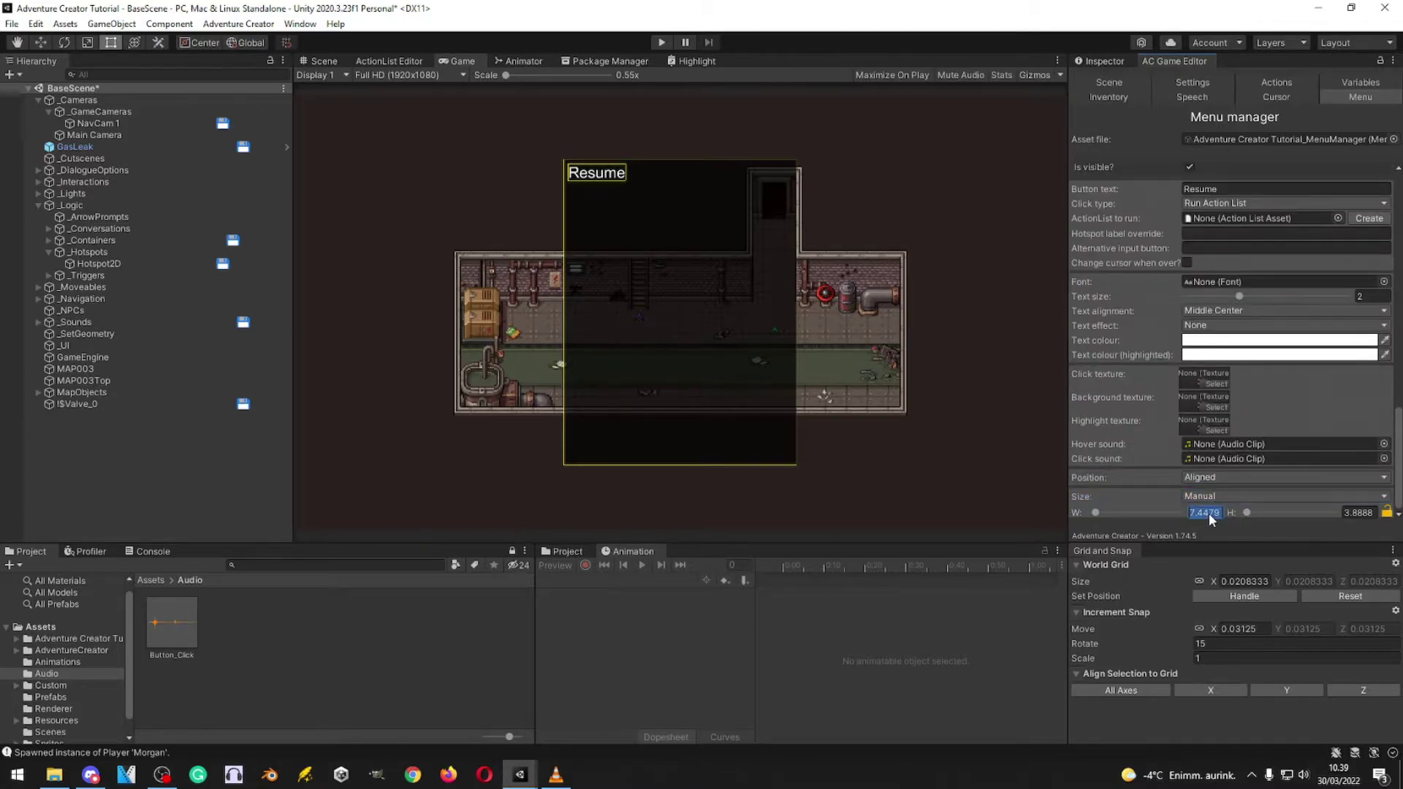
type("30")
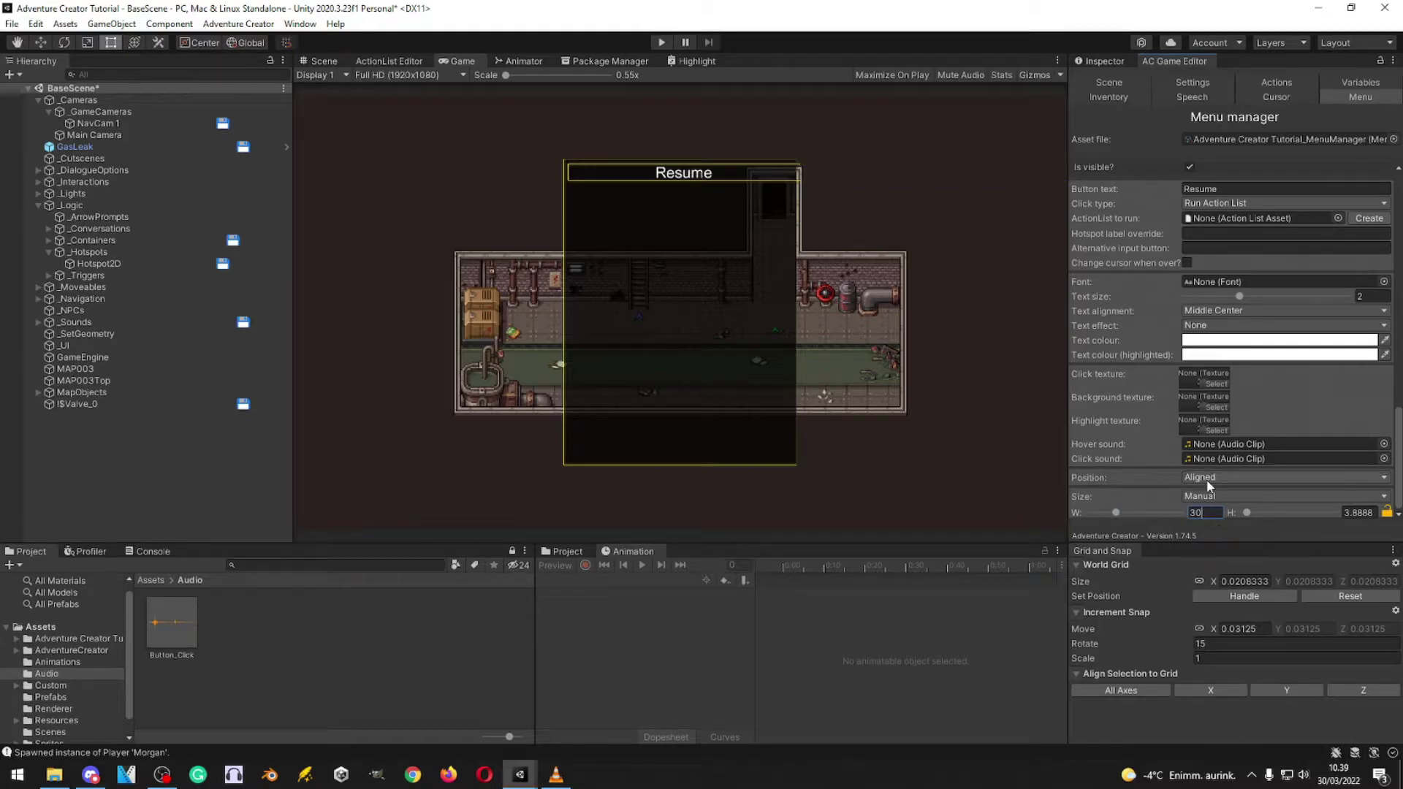
left_click(1243, 477)
left_click(1226, 526)
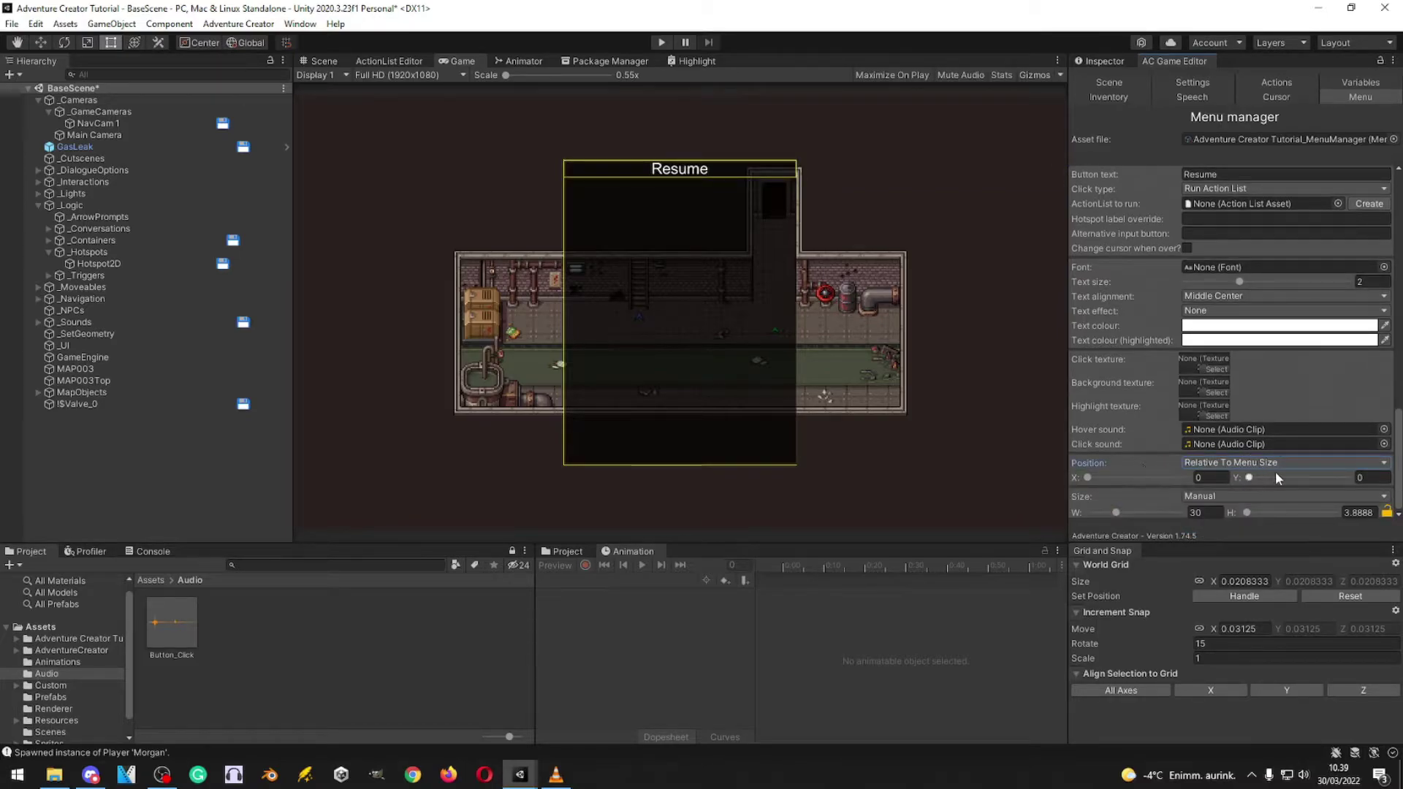
left_click(1355, 513)
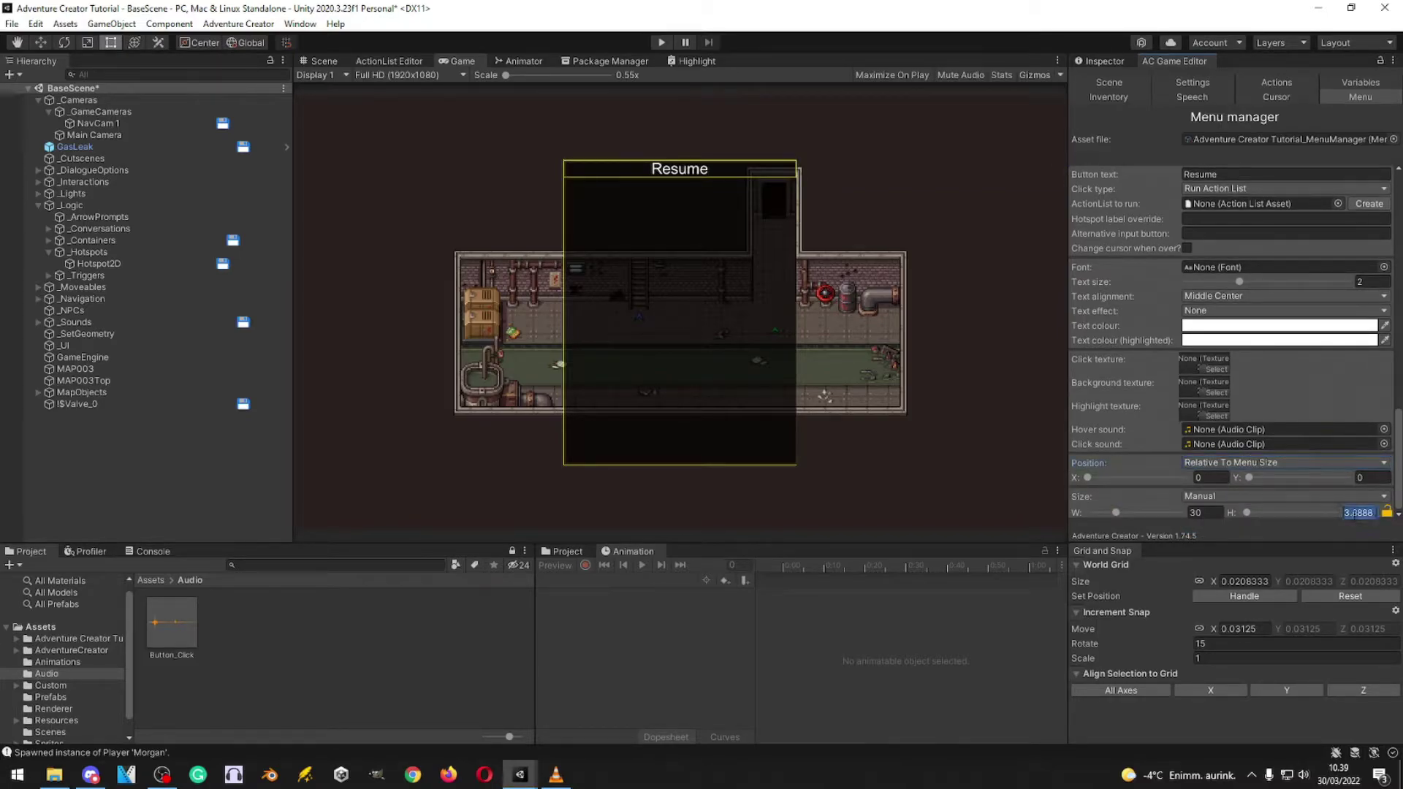
type("5")
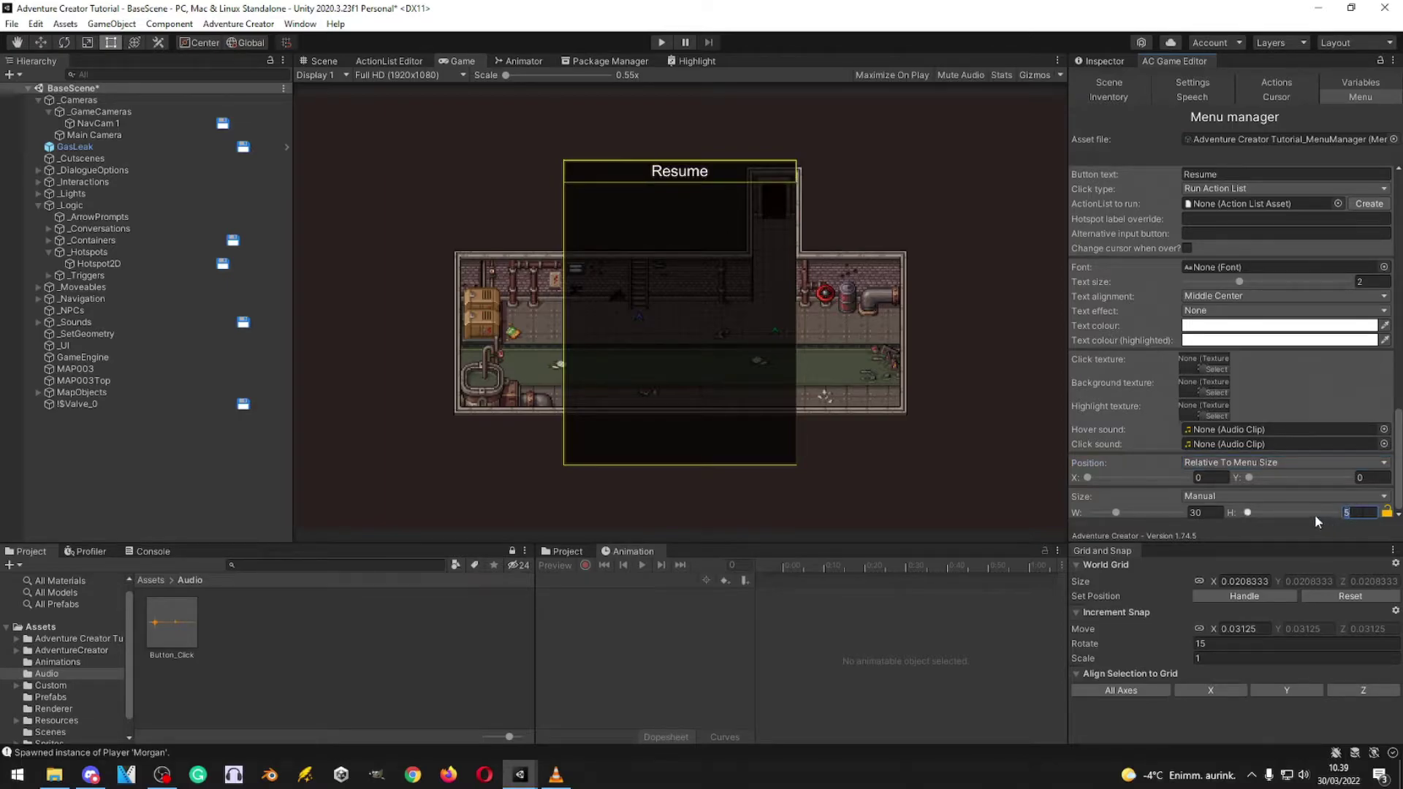
type("6")
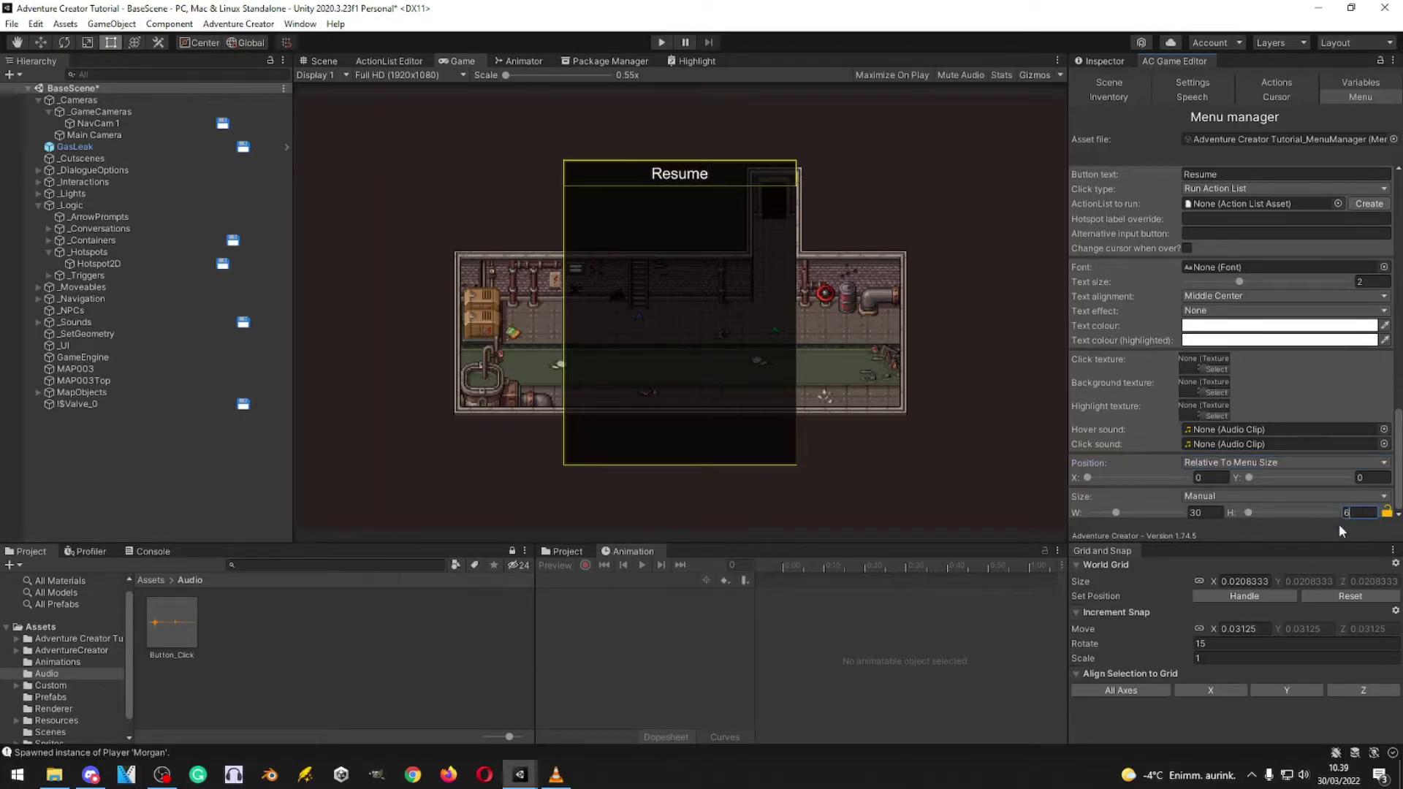
left_click(1220, 341)
left_click_drag(1242, 412, 1243, 419)
Step: Set the Resume button's font to Chunkfive
left_click(1368, 316)
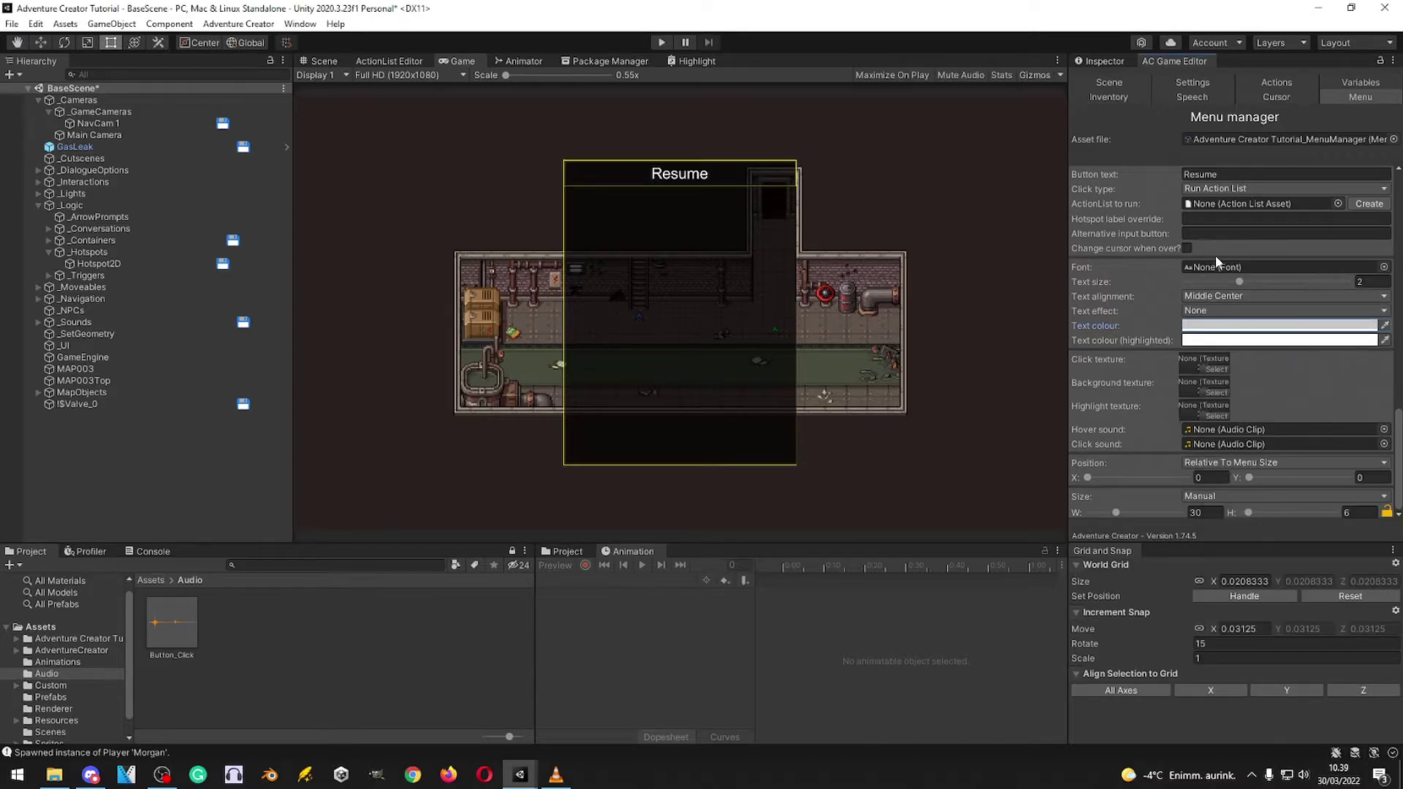
left_click(1383, 267)
left_click(1274, 419)
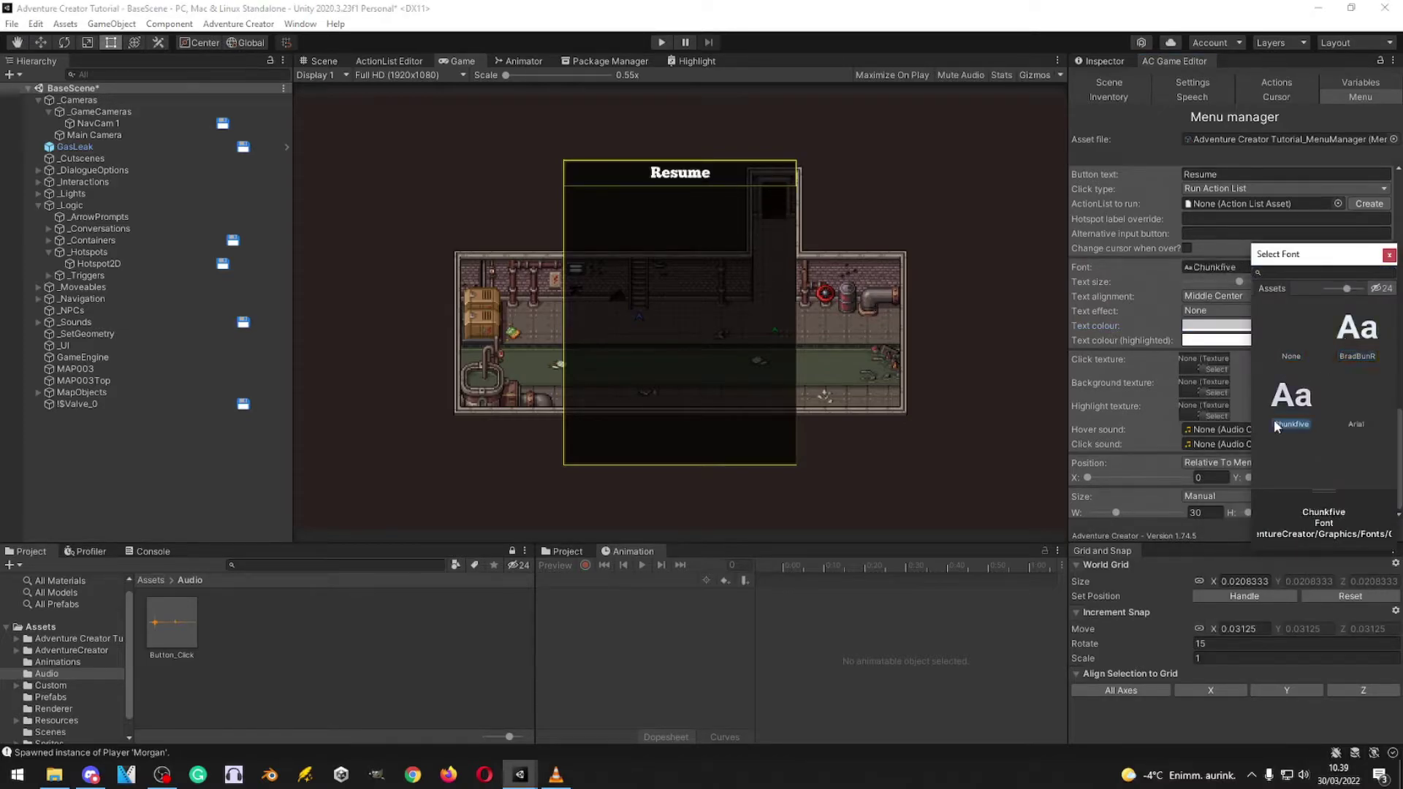
left_click(1345, 345)
left_click(1345, 396)
left_click(1290, 400)
double_click(1297, 398)
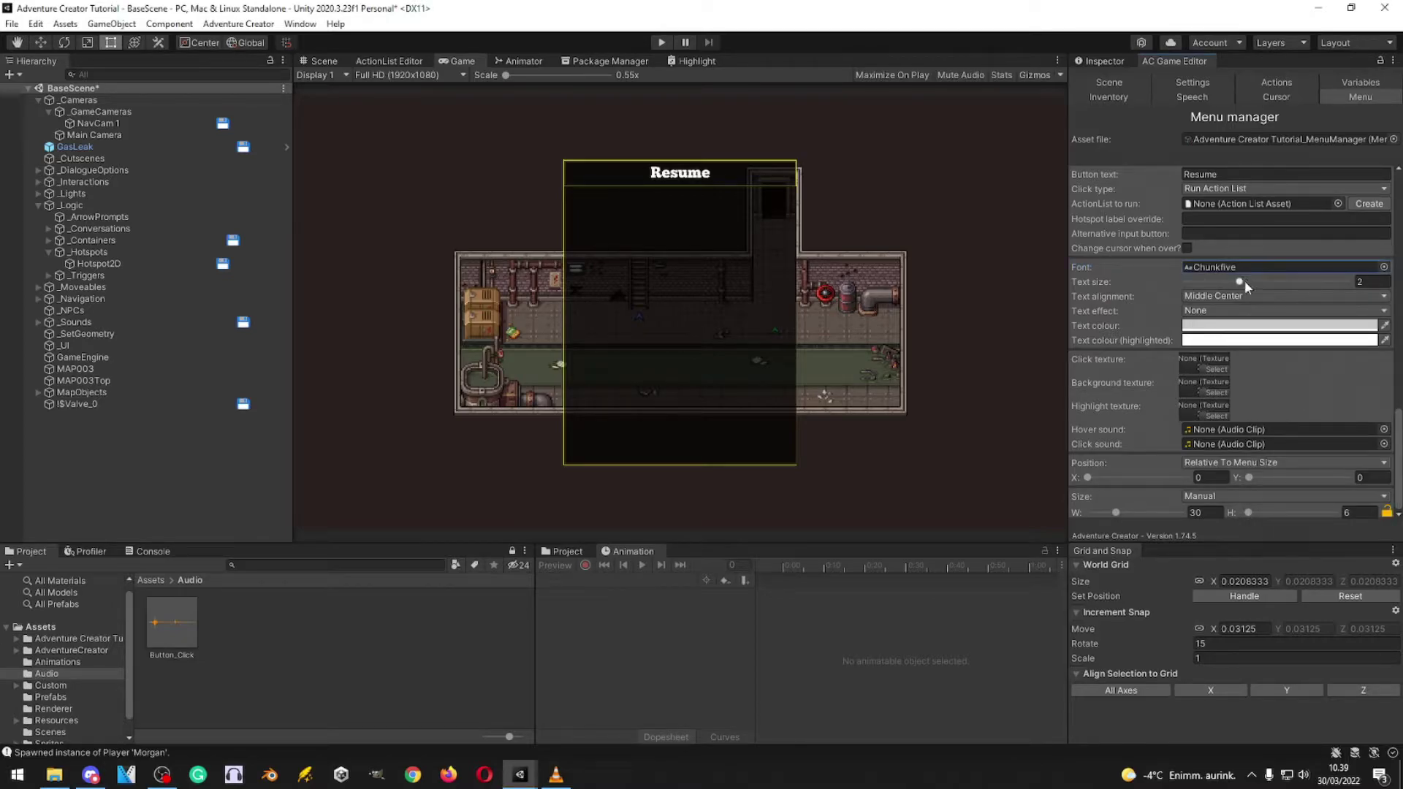
Step: Enlarge the Resume button's label to text size 3
left_click_drag(1244, 280, 1298, 278)
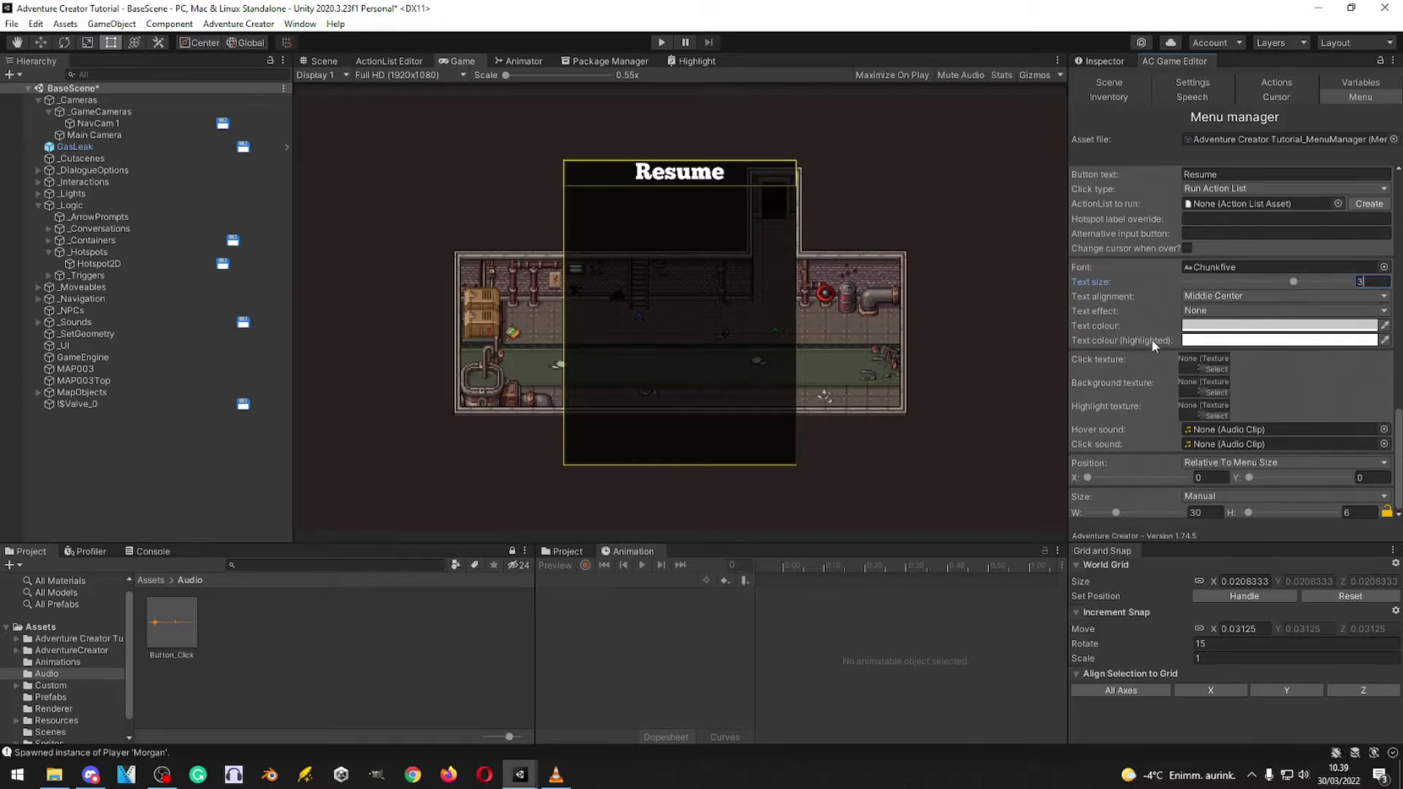
scroll(1152, 339, "up", 4)
scroll(1177, 319, "down", 2)
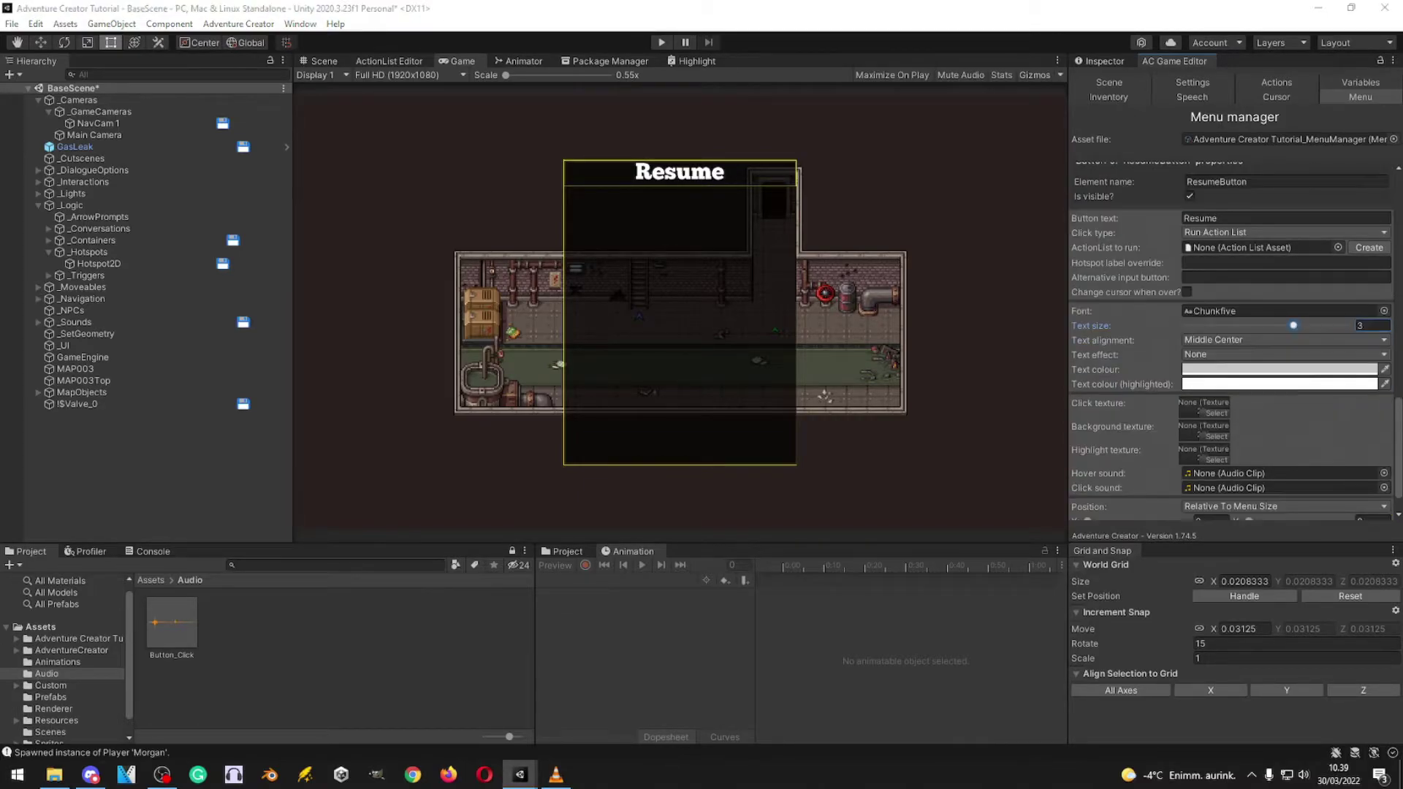
Step: Set the Resume button's click type to Turn Off Menu and its height to 10
left_click(1201, 232)
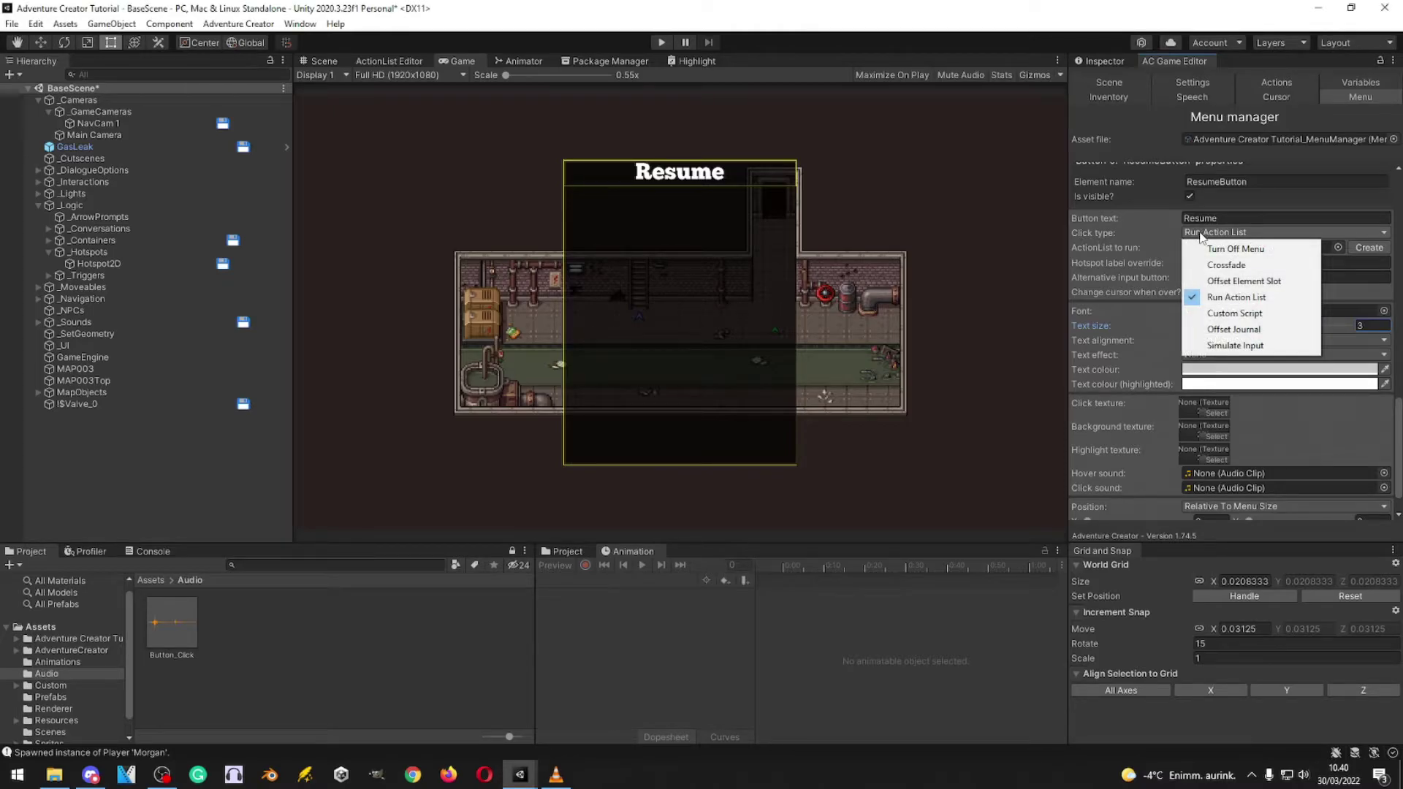
left_click(1203, 250)
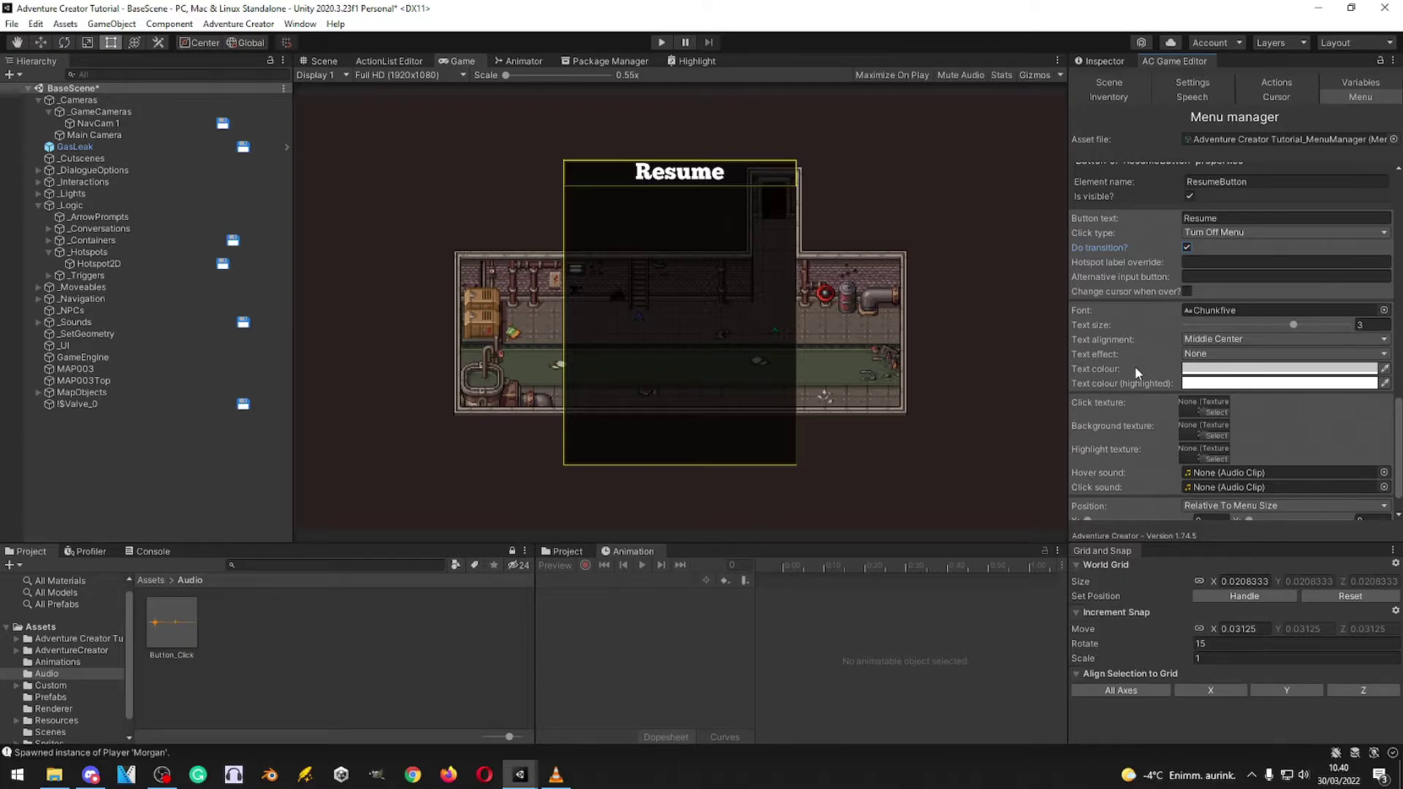
scroll(1136, 367, "down", 3)
left_click(1358, 512)
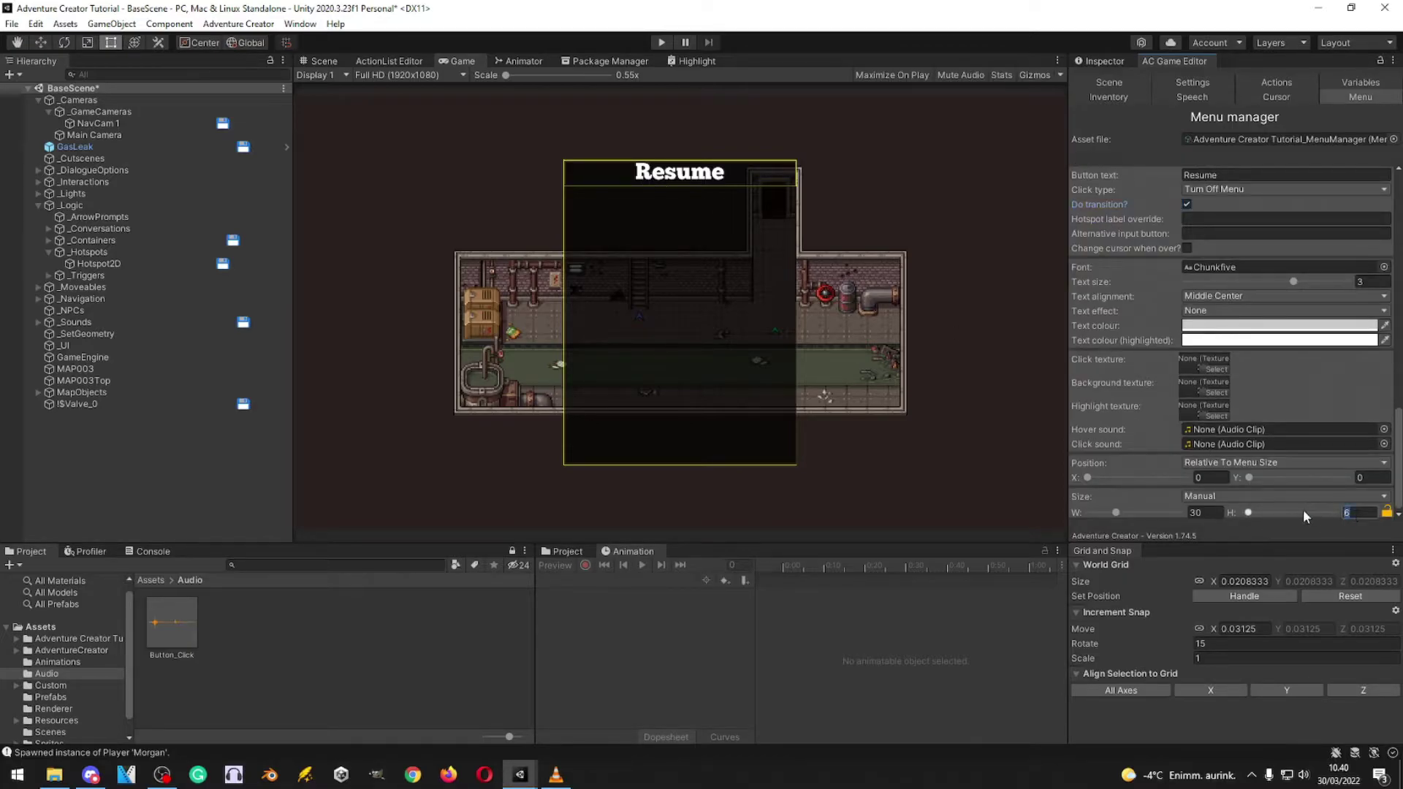
type("7")
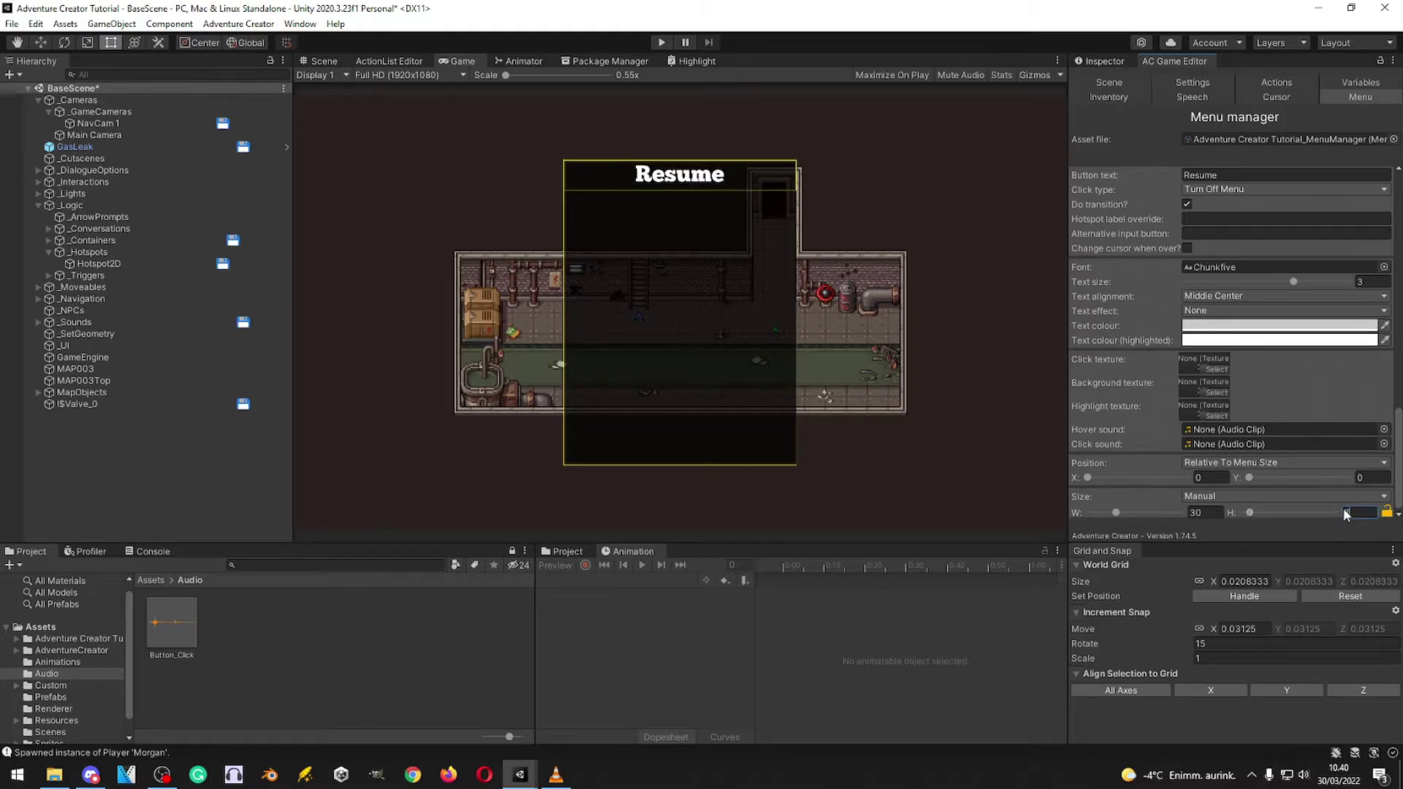
type("10")
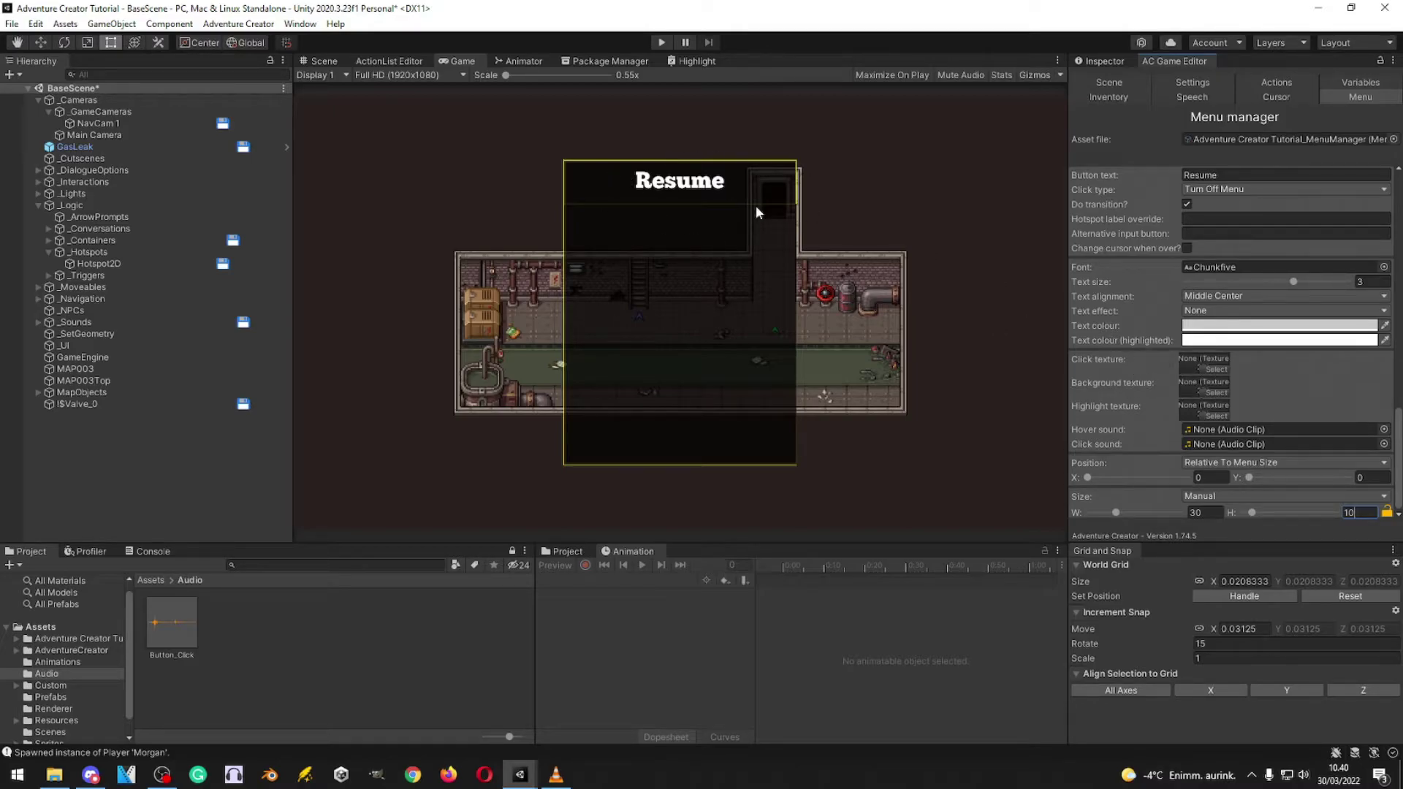
left_click(687, 193)
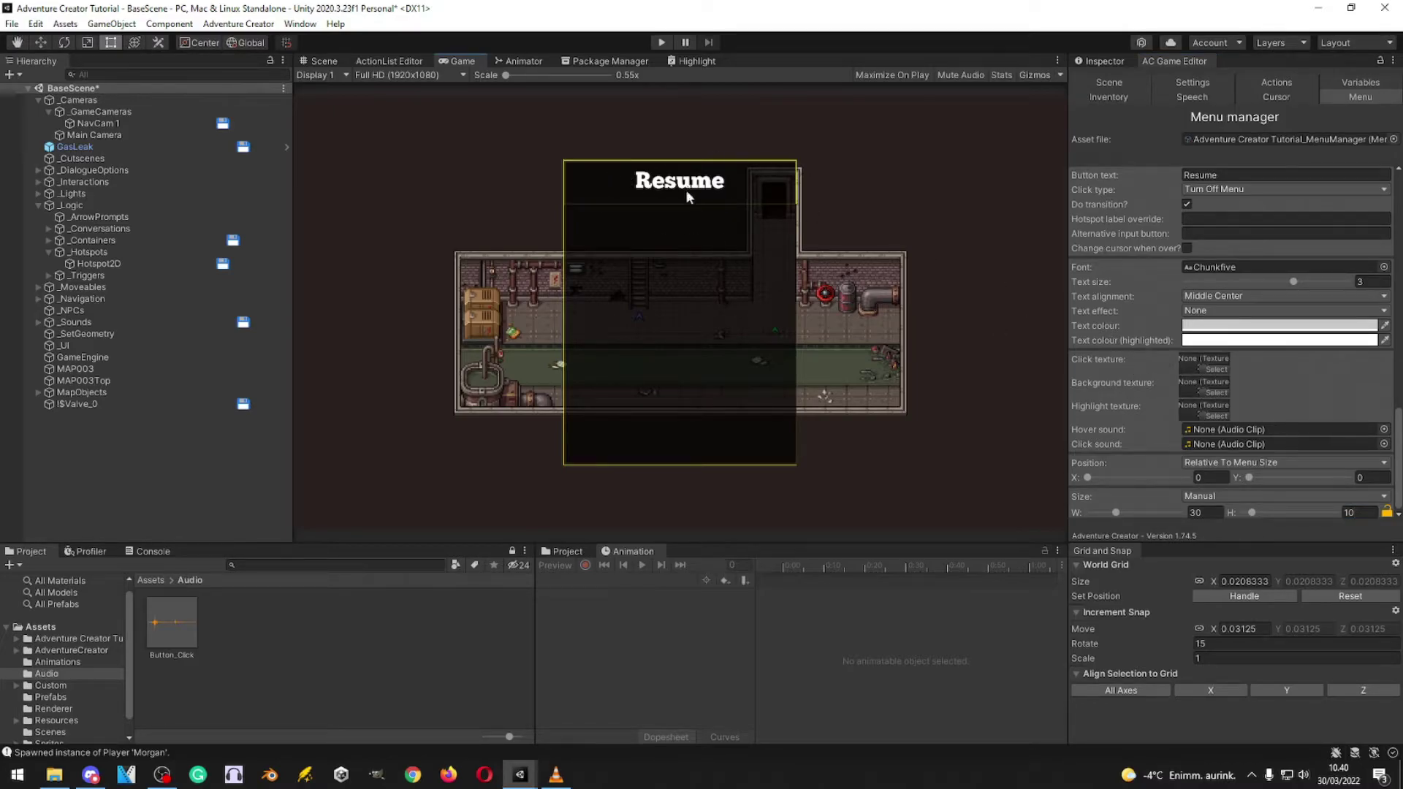
left_click(1198, 311)
left_click(1213, 338)
mouse_move(1229, 328)
left_mouse_down()
mouse_move(1348, 338)
mouse_move(1241, 329)
left_mouse_up()
left_click(1252, 317)
left_click(1252, 317)
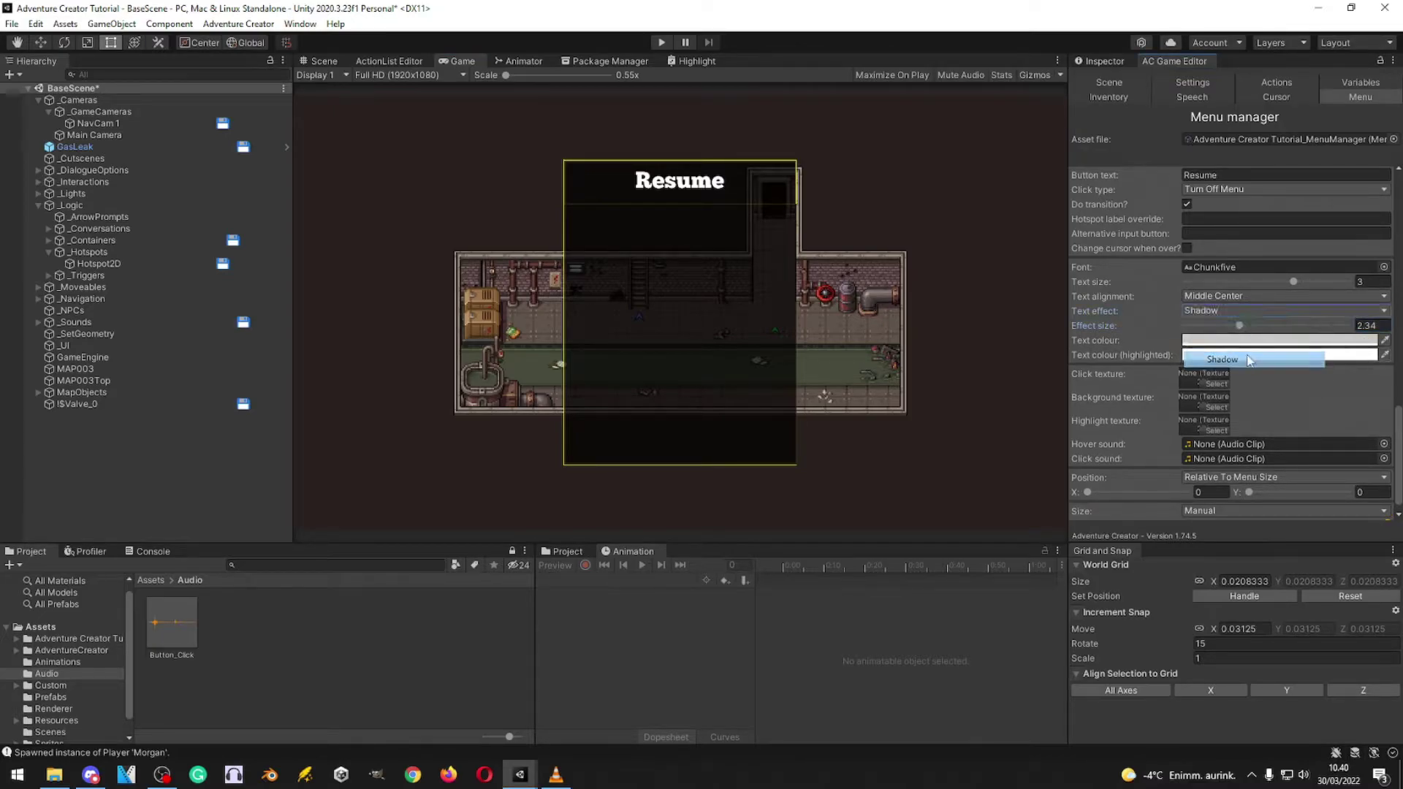
left_click(1240, 313)
left_click(1235, 375)
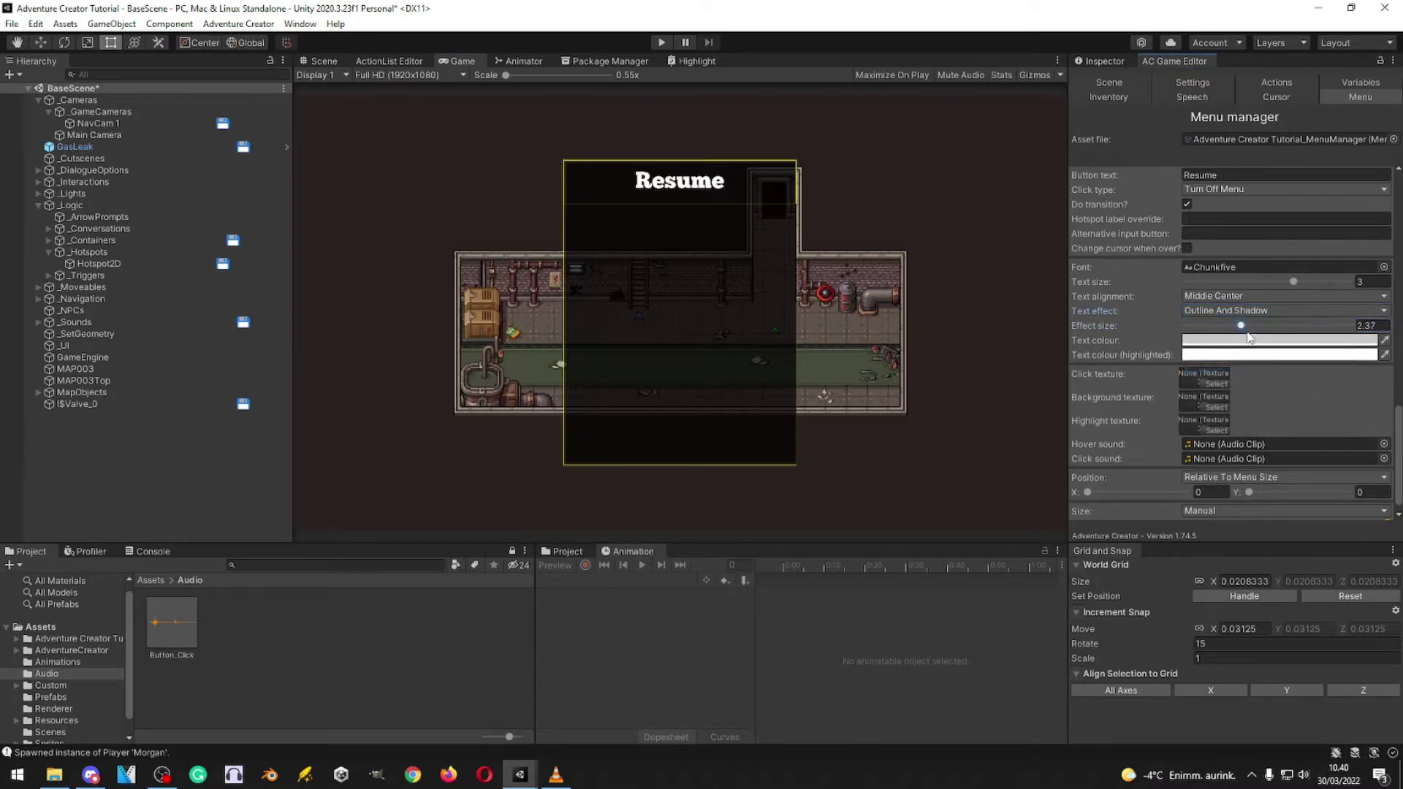
mouse_move(1243, 327)
left_mouse_down()
mouse_move(1211, 329)
mouse_move(1253, 327)
left_mouse_up()
left_click(1251, 324)
type("1")
left_click(1250, 313)
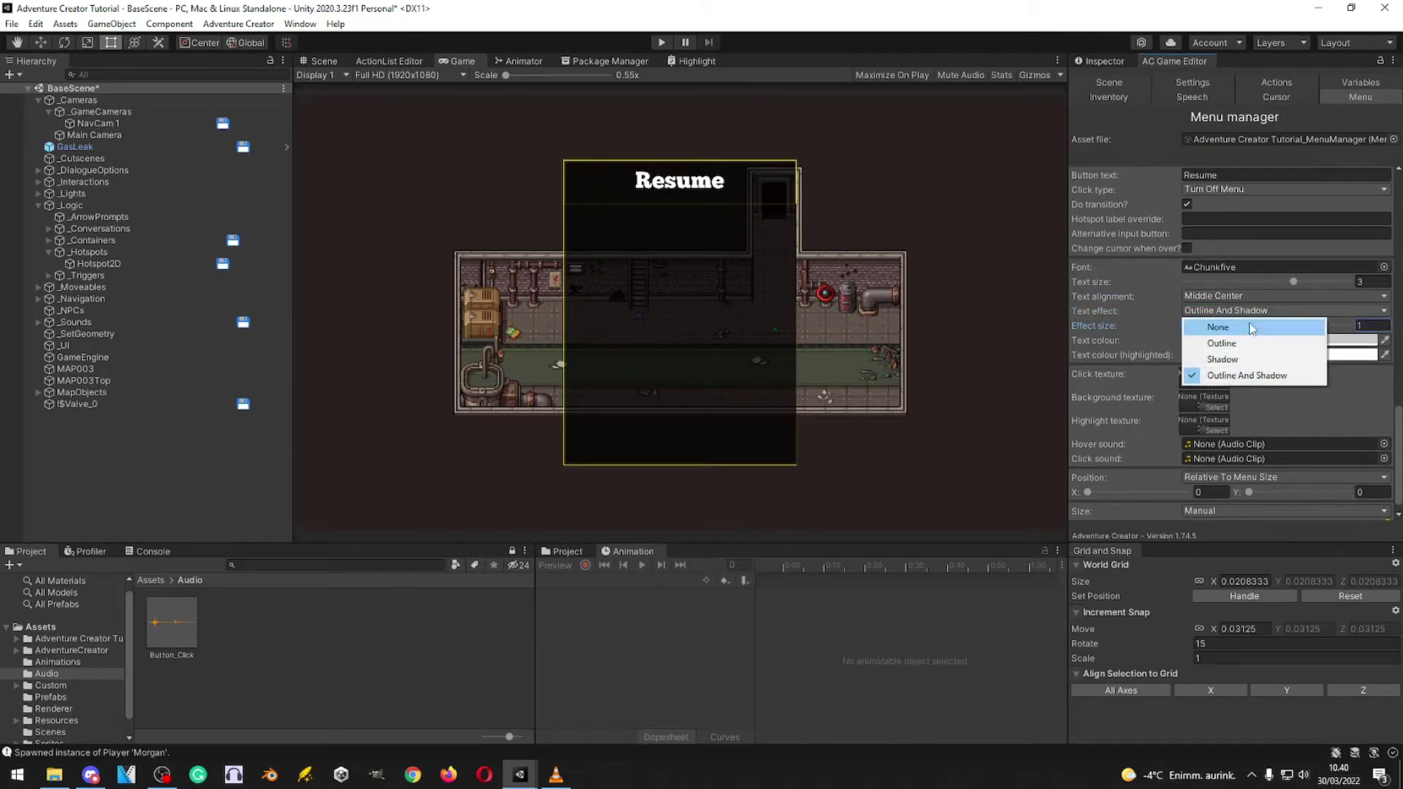
left_click(1243, 323)
scroll(1121, 317, "up", 5)
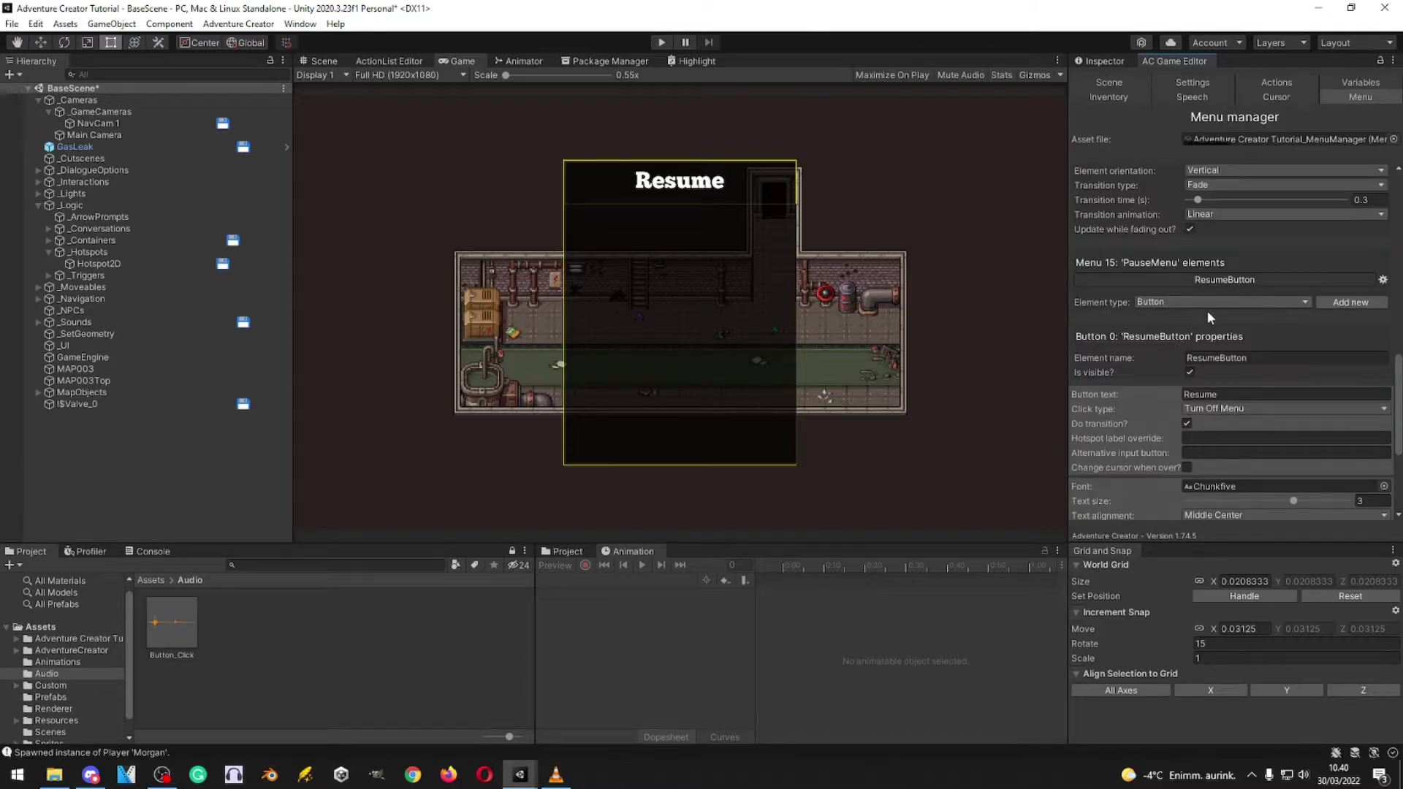
Step: Copy the ResumeButton element and paste a duplicate into the PauseMenu
scroll(1343, 290, "down", 4)
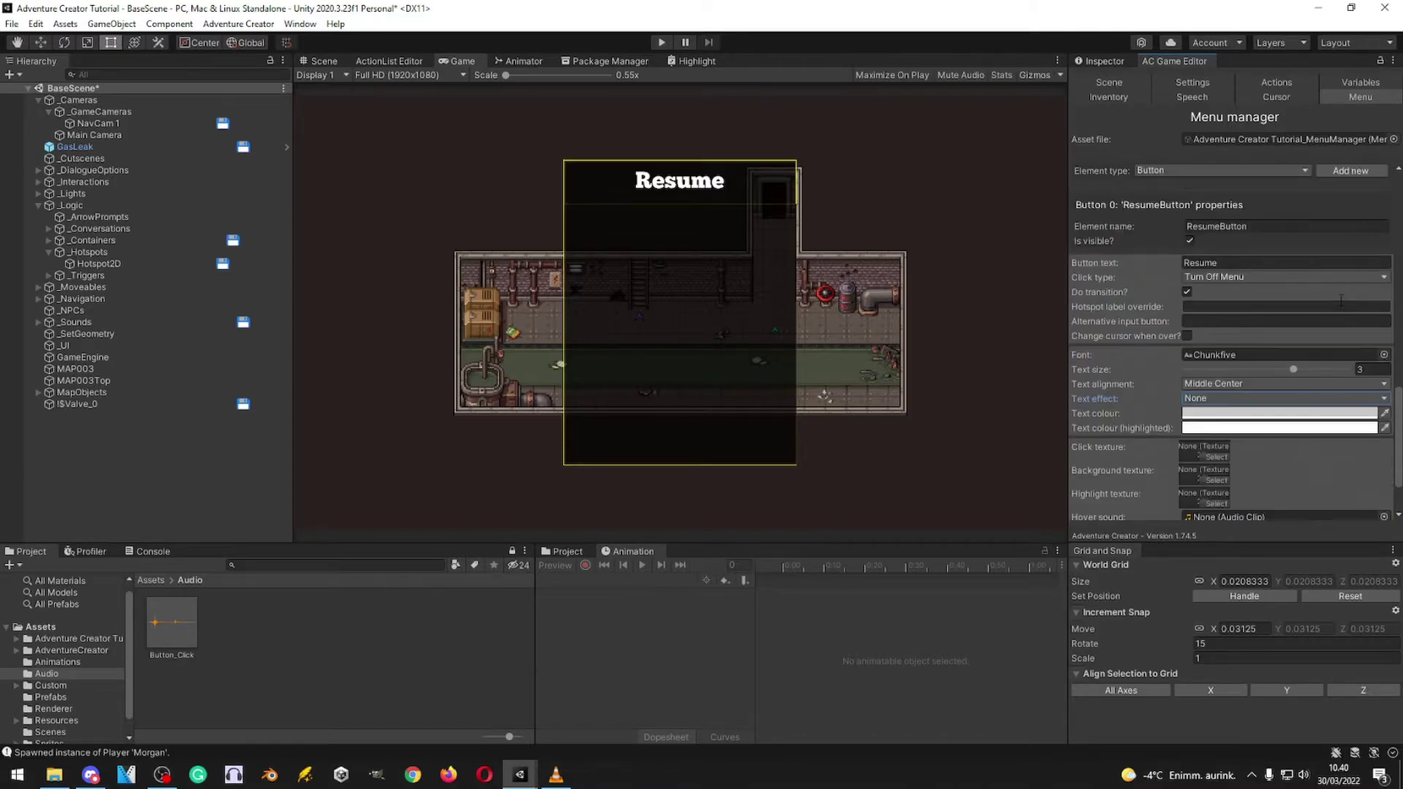
scroll(1341, 300, "up", 3)
left_click(1383, 236)
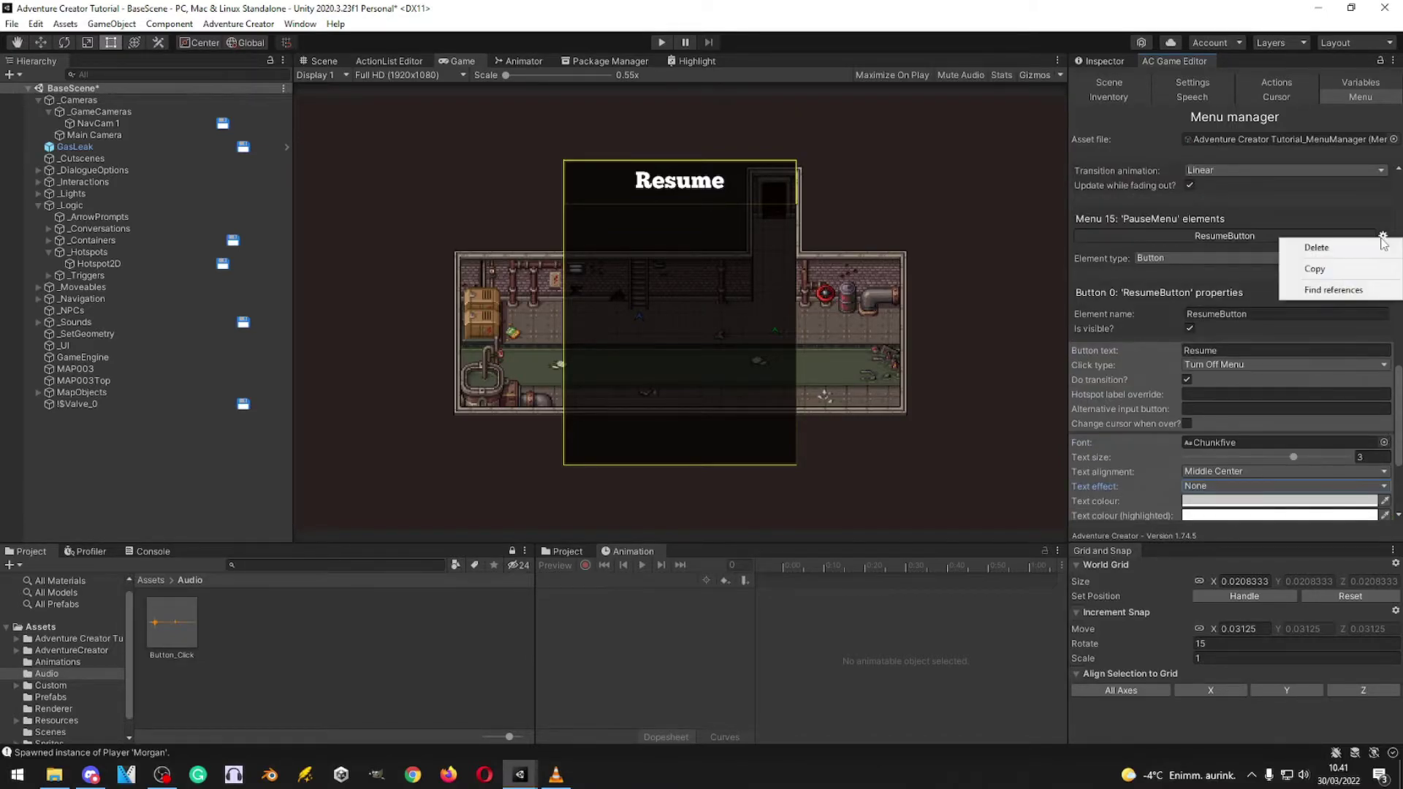
left_click(1326, 270)
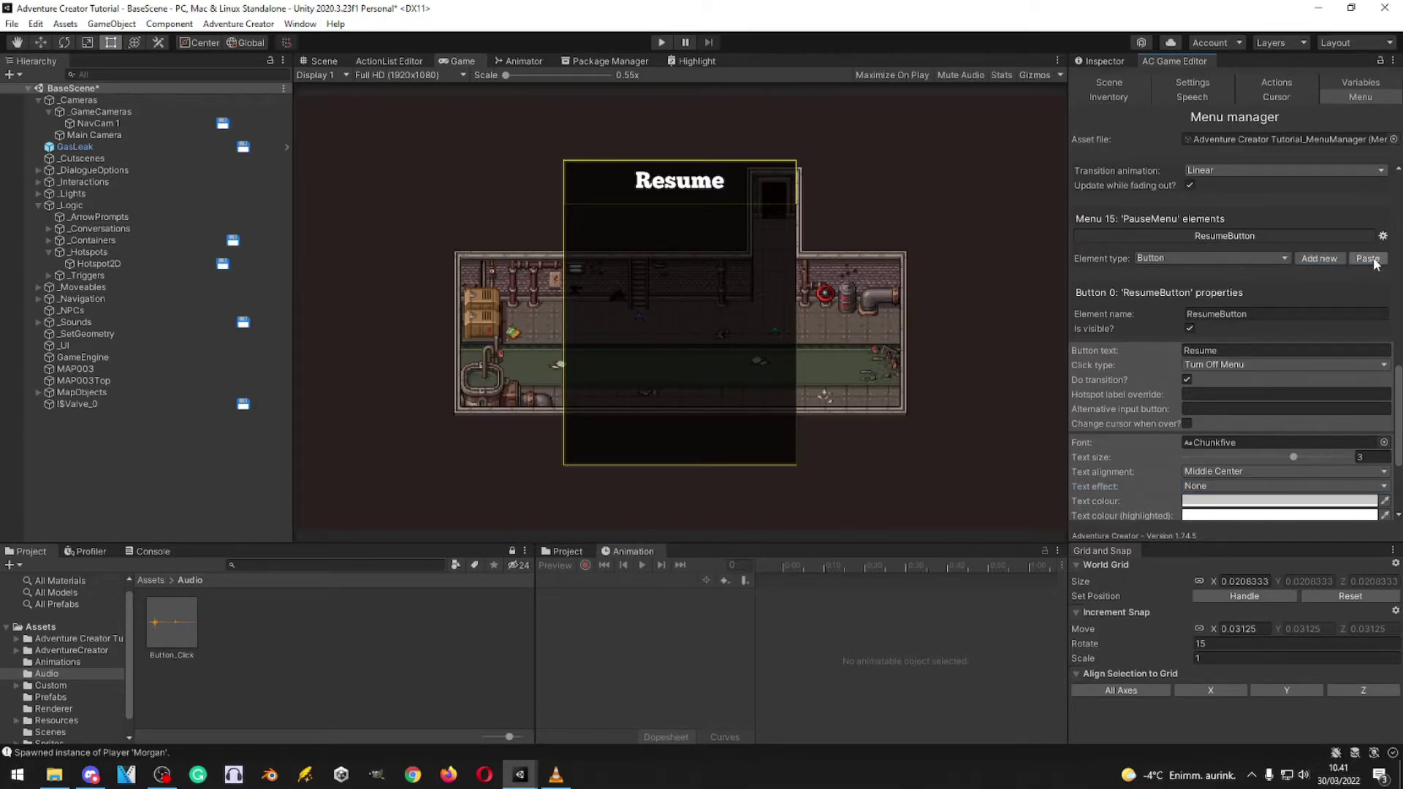
left_click(1367, 259)
Step: Move the duplicate button below the first by setting its Position Y to 15
scroll(1205, 301, "down", 6)
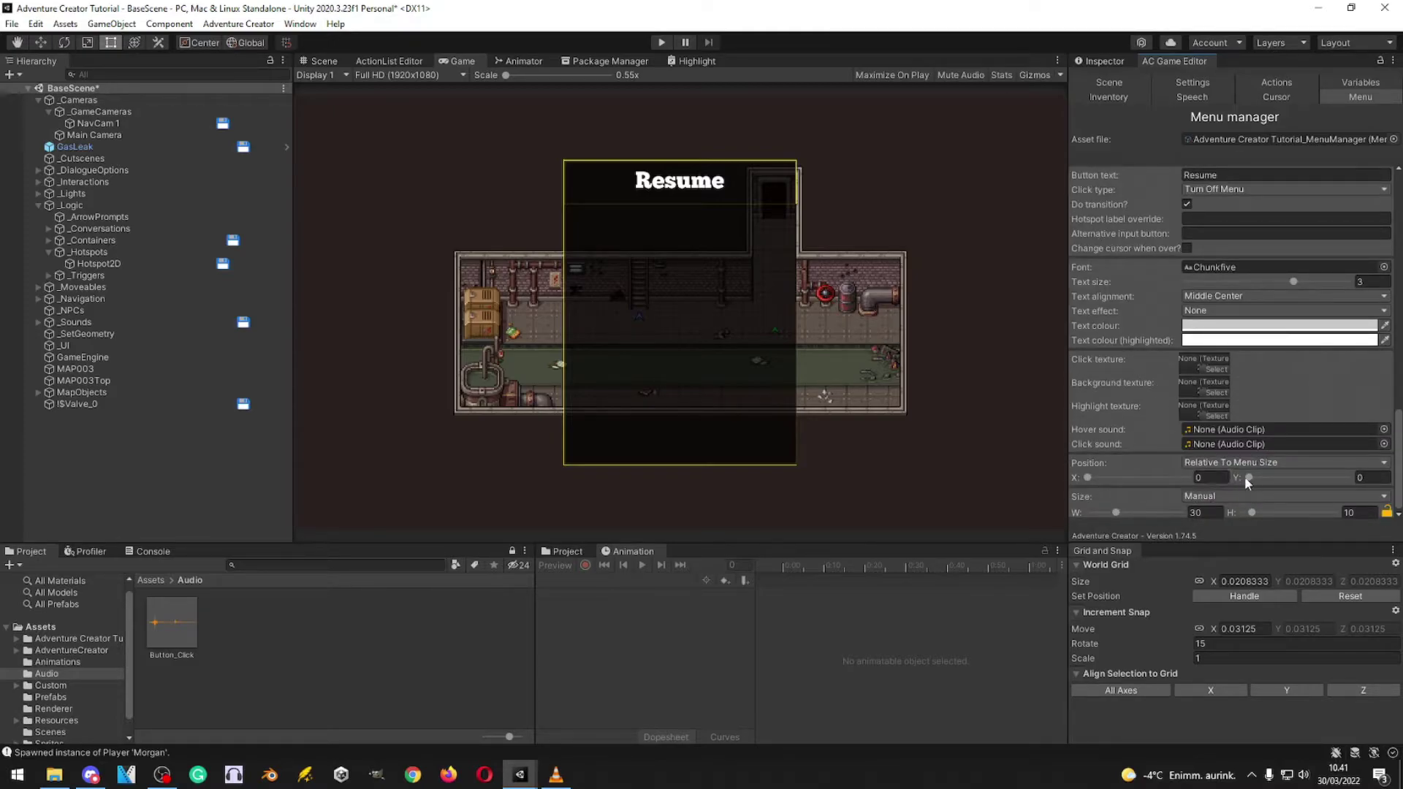
left_click_drag(1247, 477, 1255, 479)
left_click(1362, 478)
type("15")
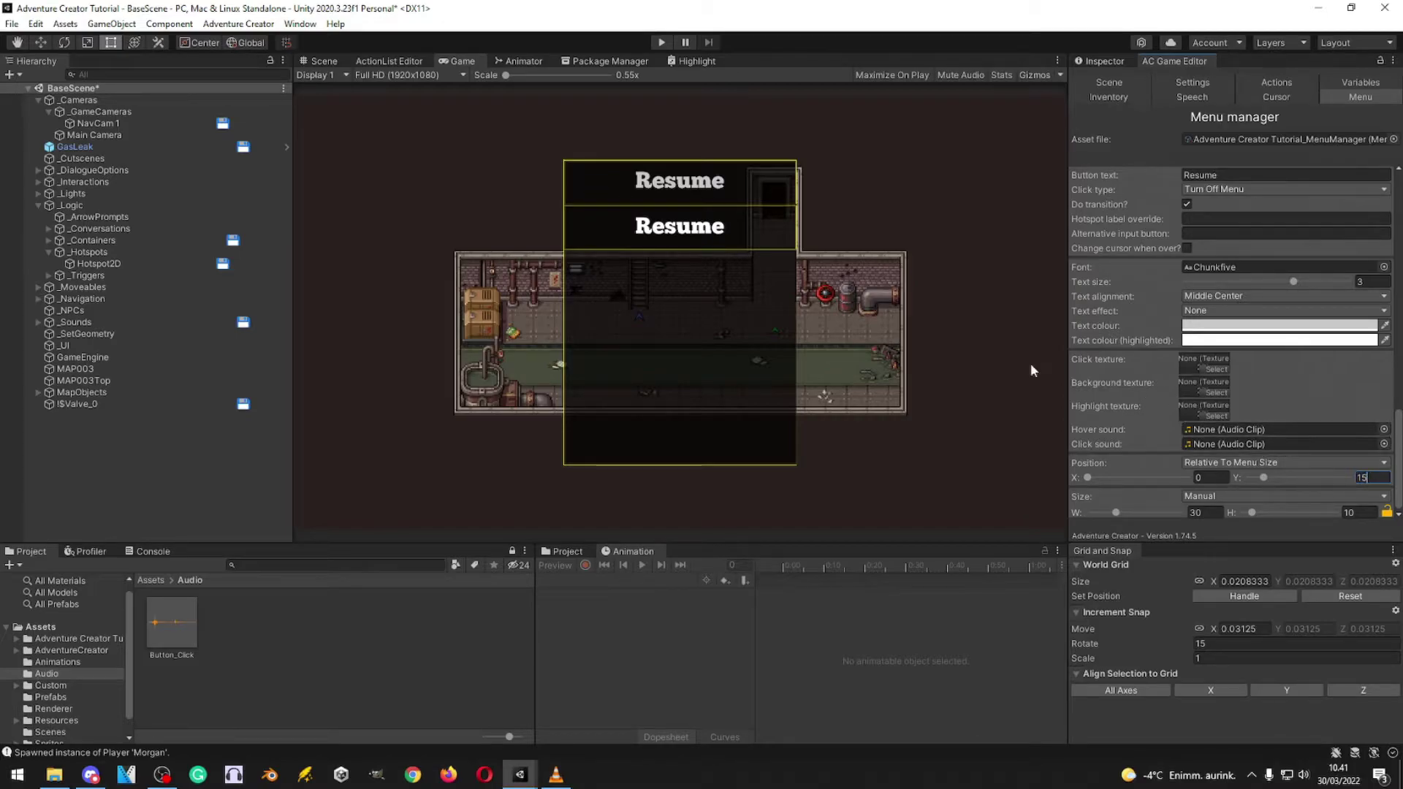
scroll(731, 205, "up", 3)
scroll(722, 186, "down", 3)
scroll(1164, 336, "up", 3)
Step: Rename the copied element OptionsButton and set its button text to Options
left_click(1247, 315)
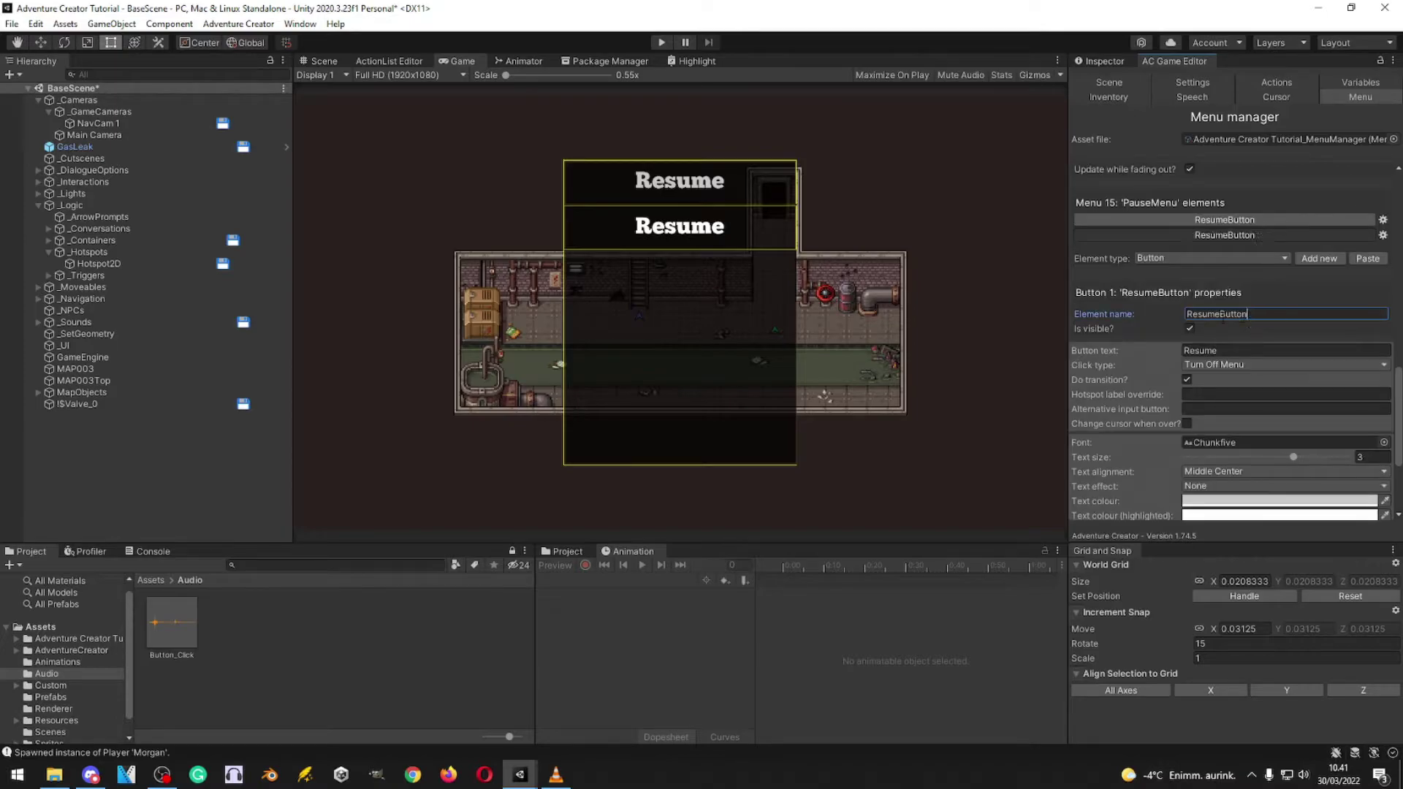
double_click(1219, 314)
key("BackSpace")
type("O")
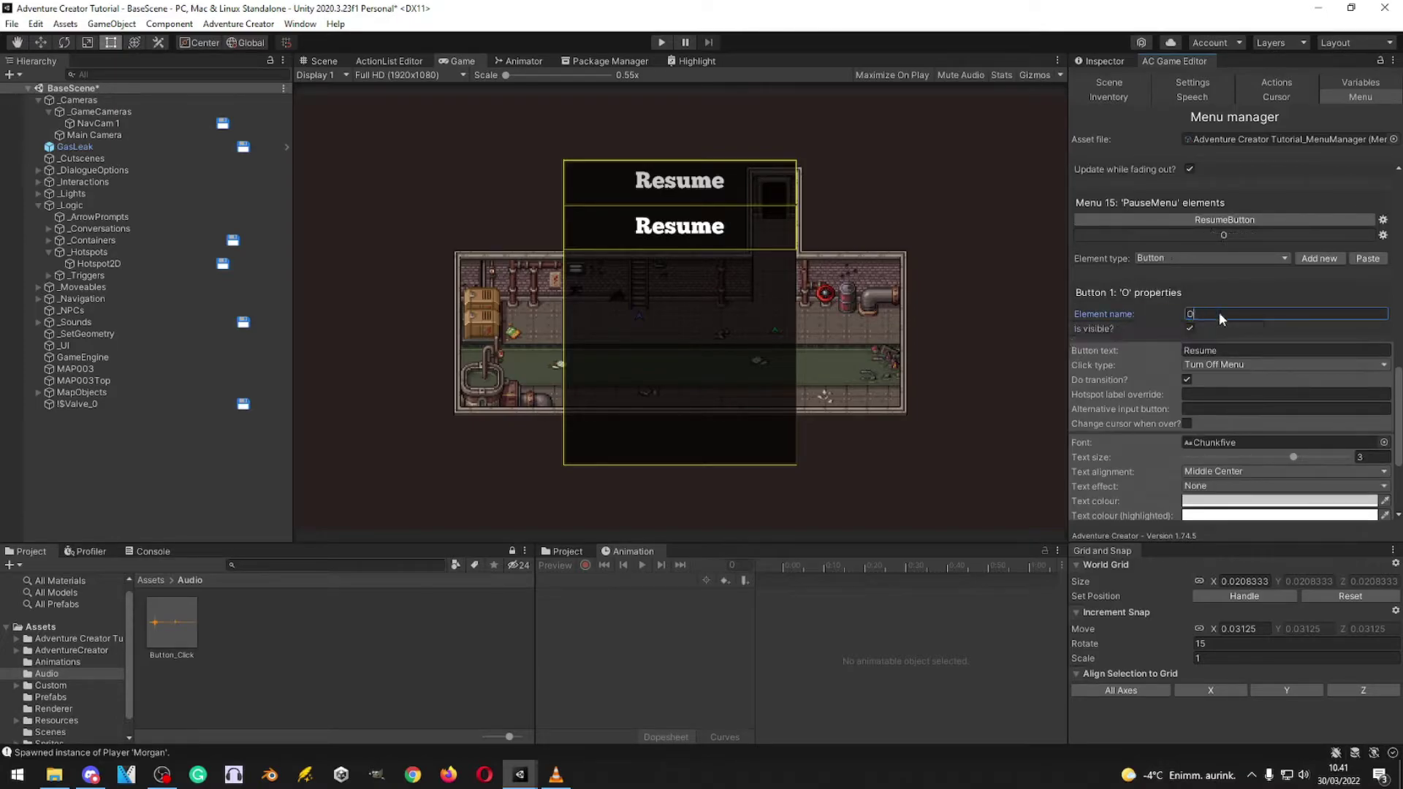
type("ptionsButton")
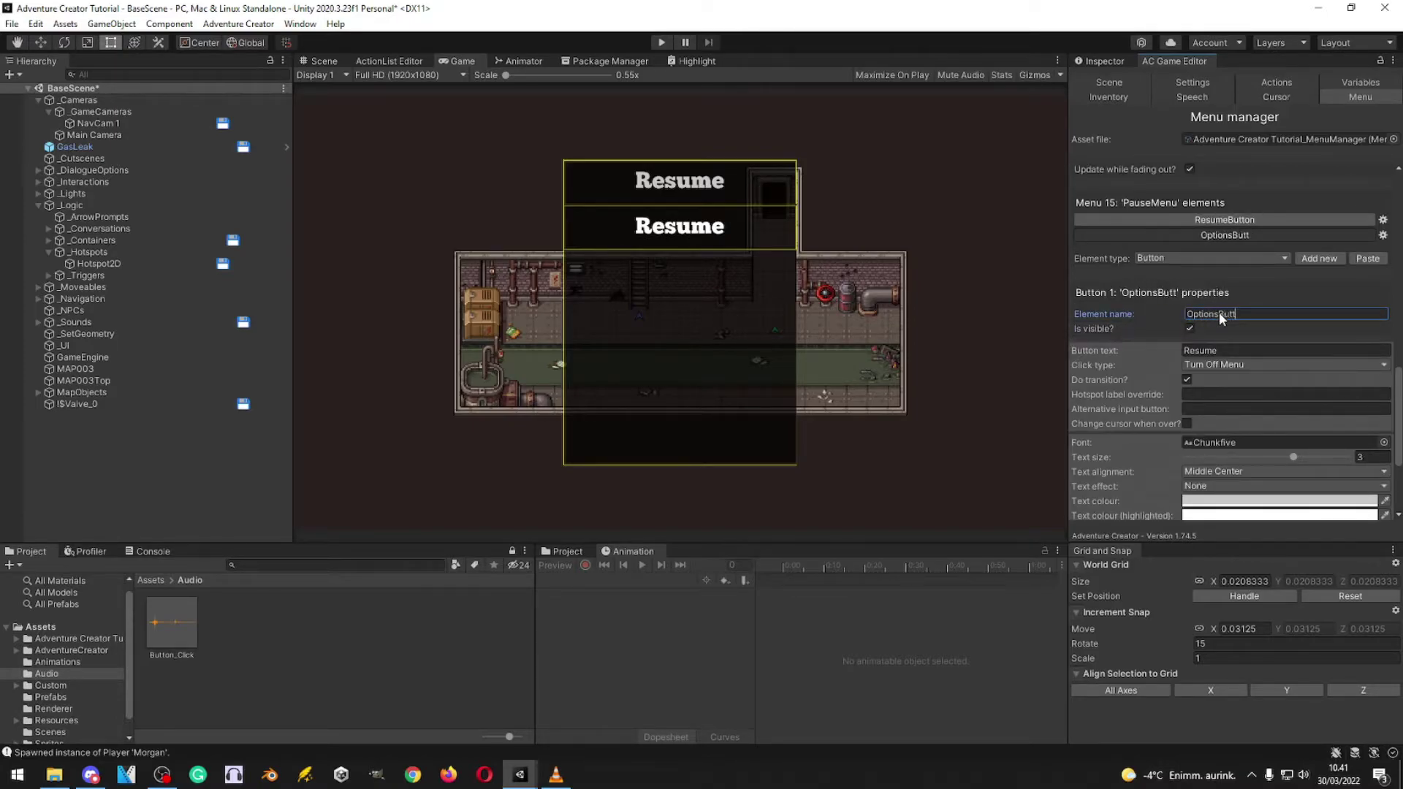
left_click(1251, 354)
type("Options")
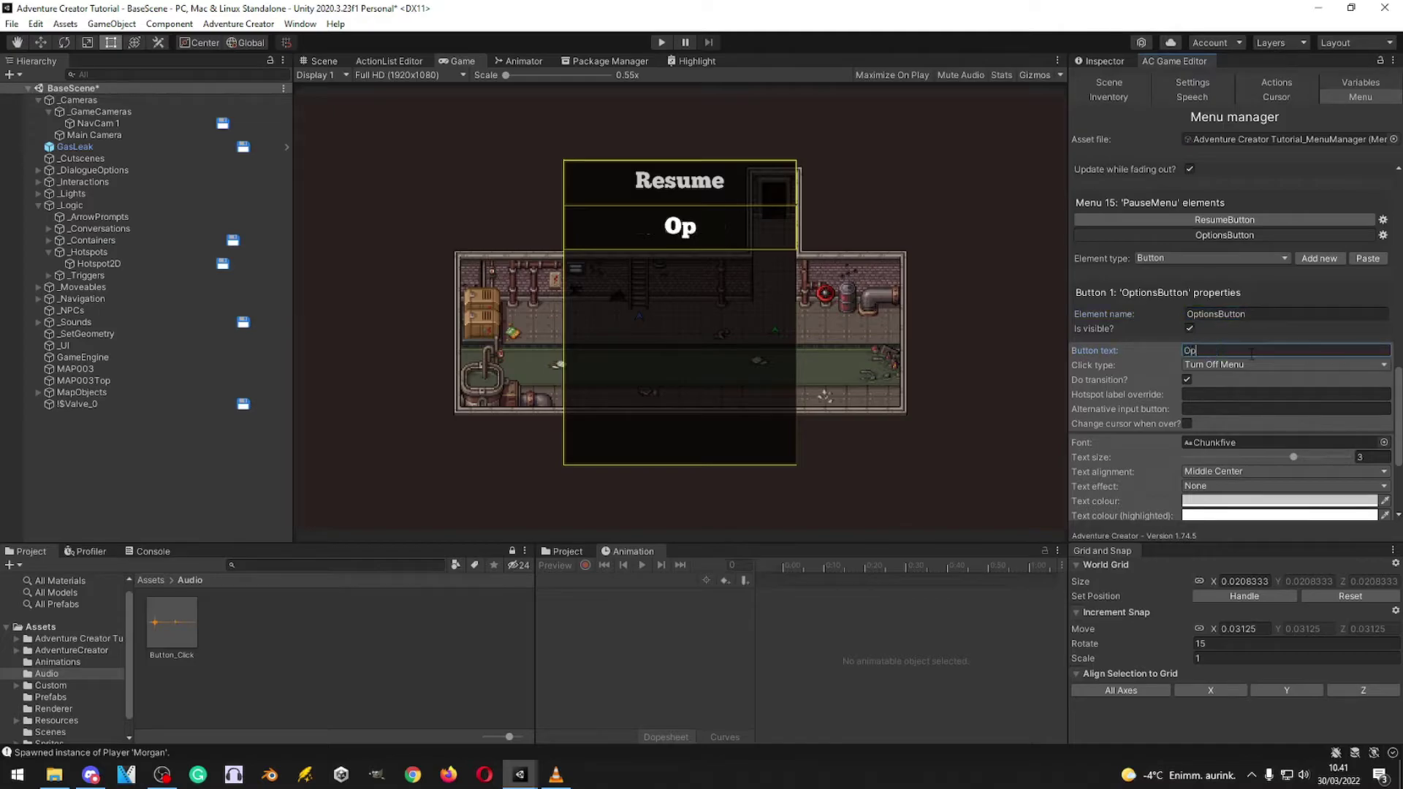
Step: Set OptionsButton's click type to Crossfade
left_click(1217, 364)
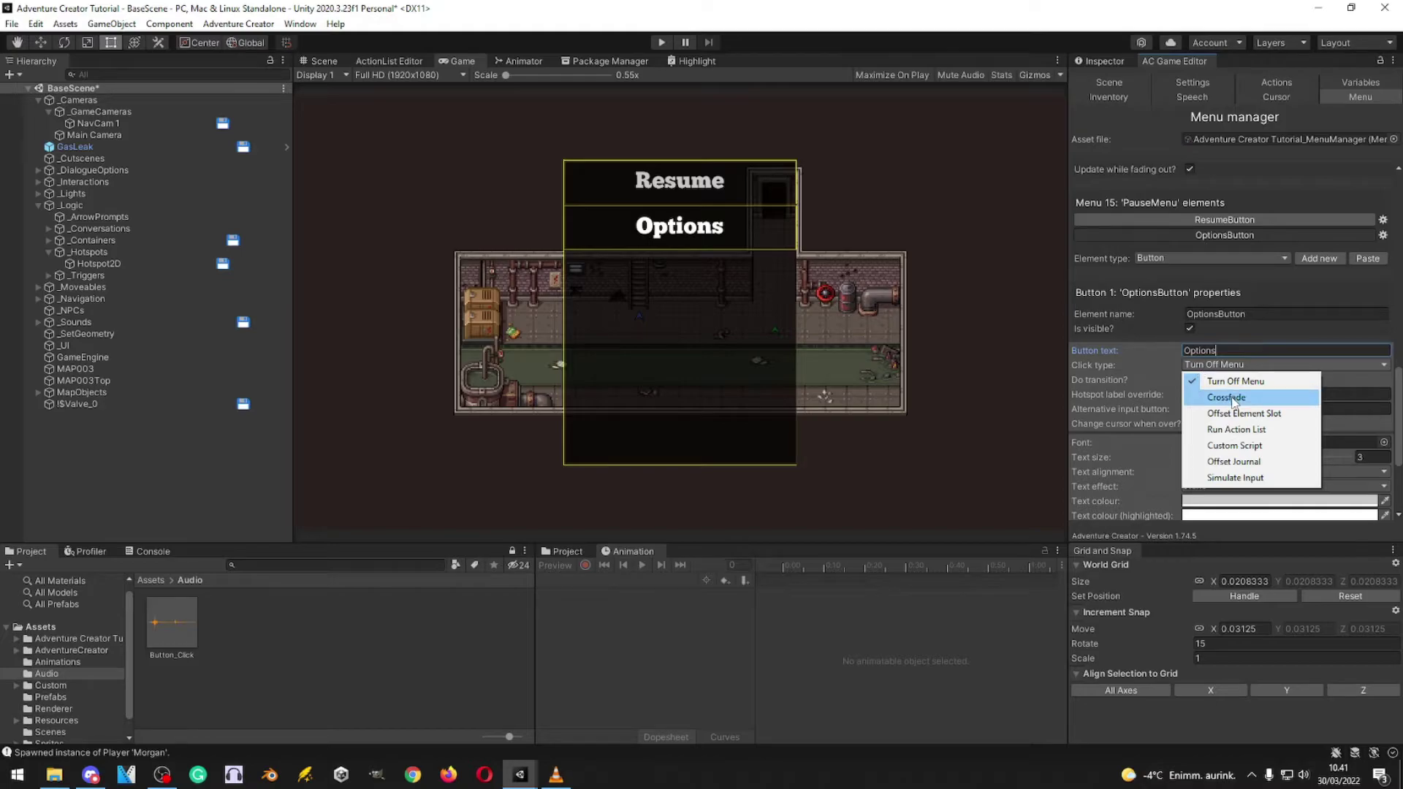
left_click(1233, 399)
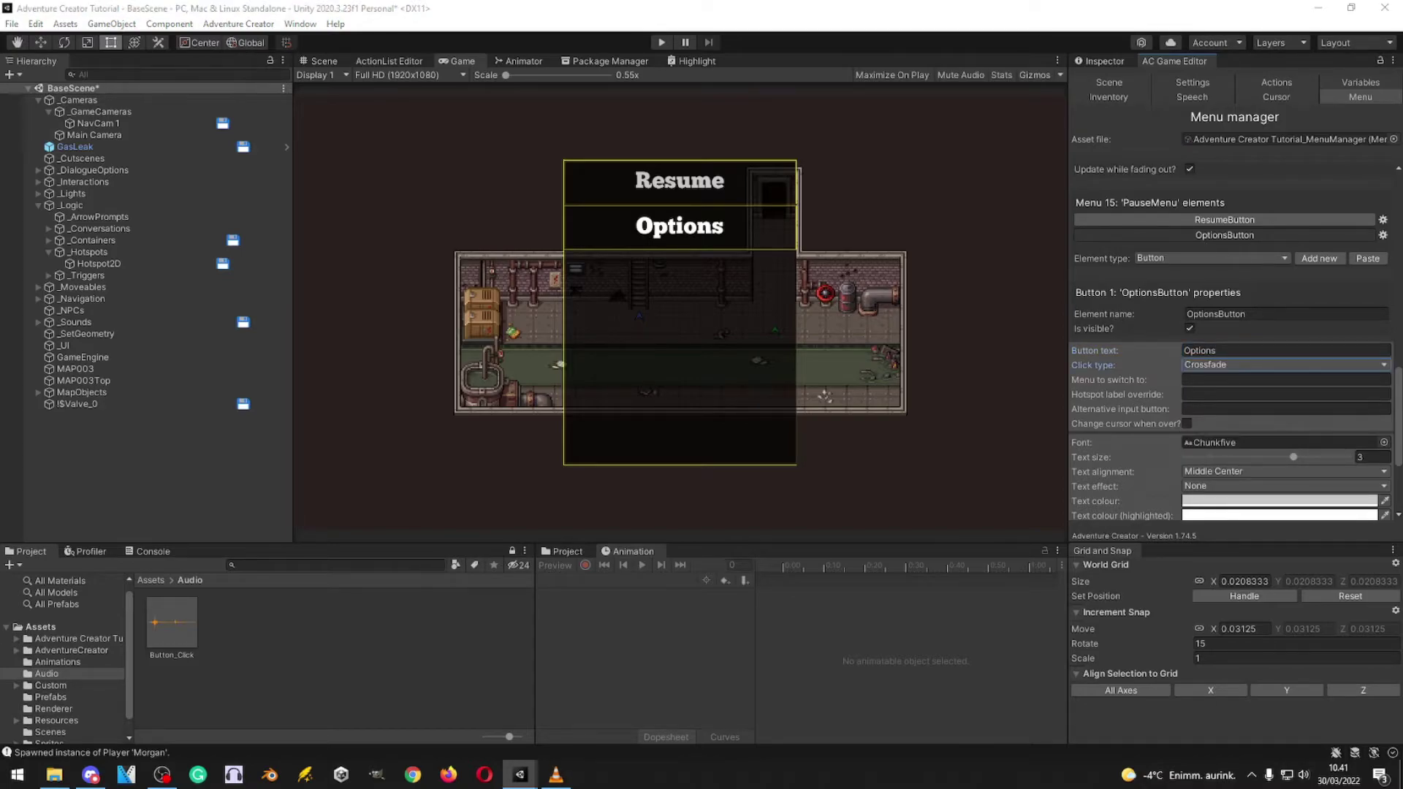
left_click(1240, 366)
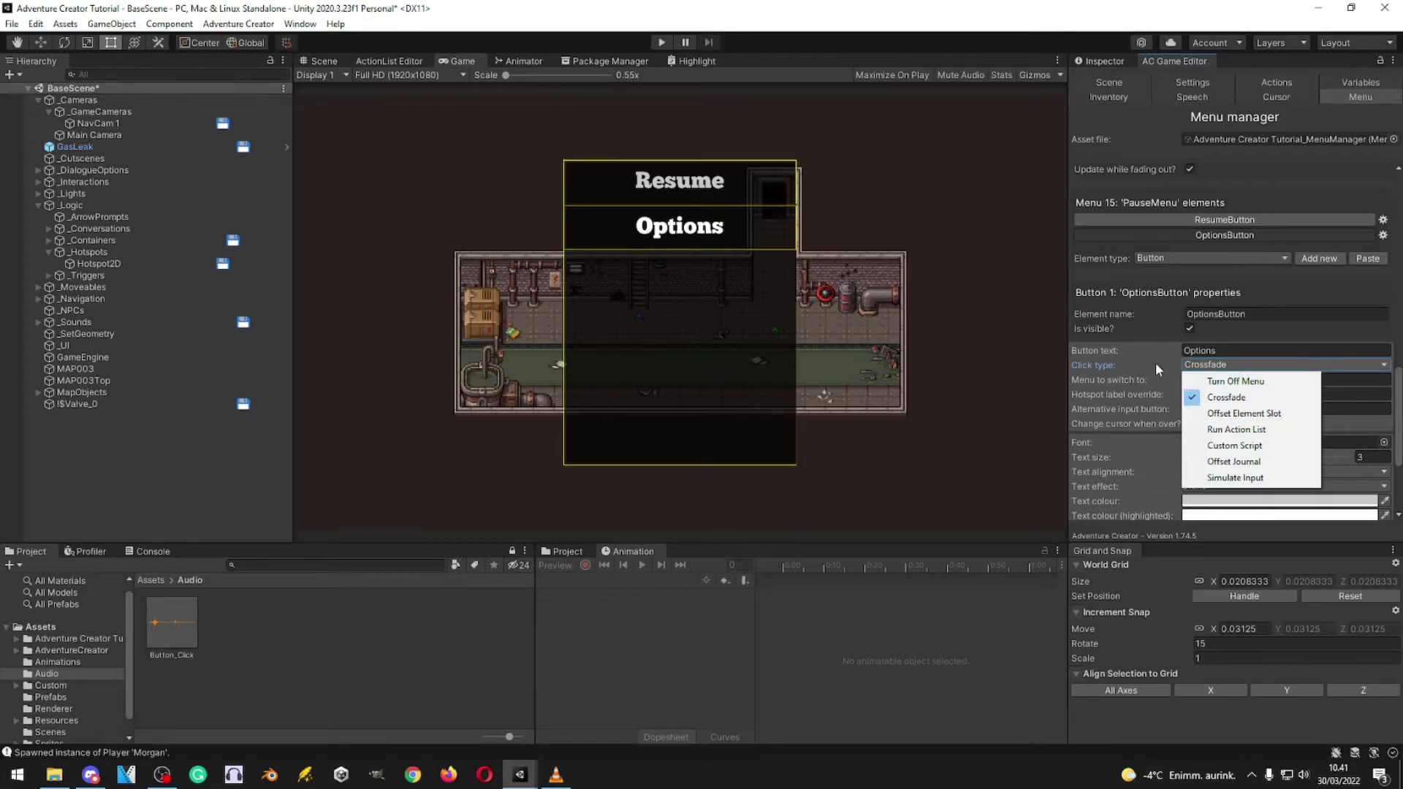
left_click(1121, 364)
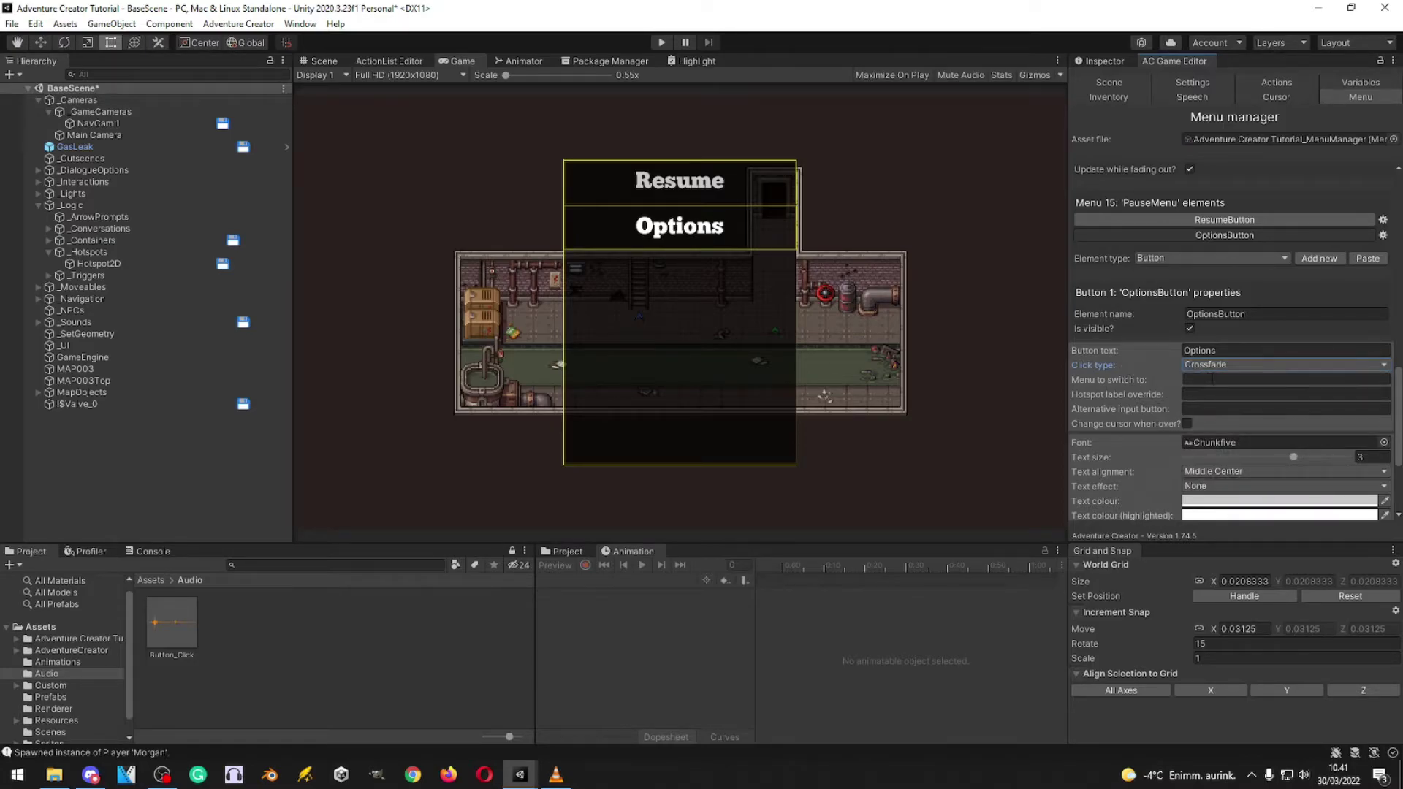
left_click(1212, 378)
Step: Set OptionsButton's menu to switch to Options and preview the built-in Pause menu
type("Options")
scroll(1200, 344, "up", 10)
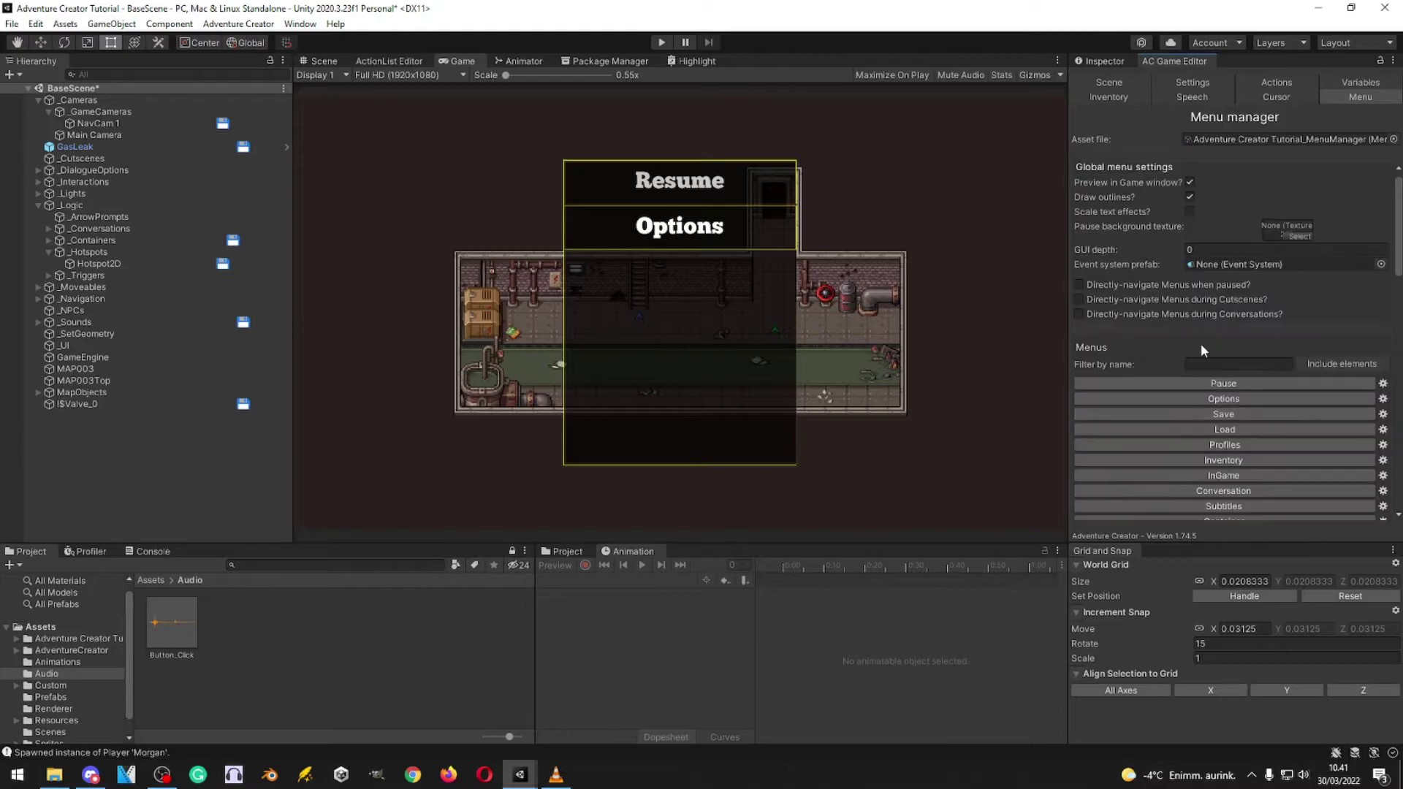
left_click(1209, 253)
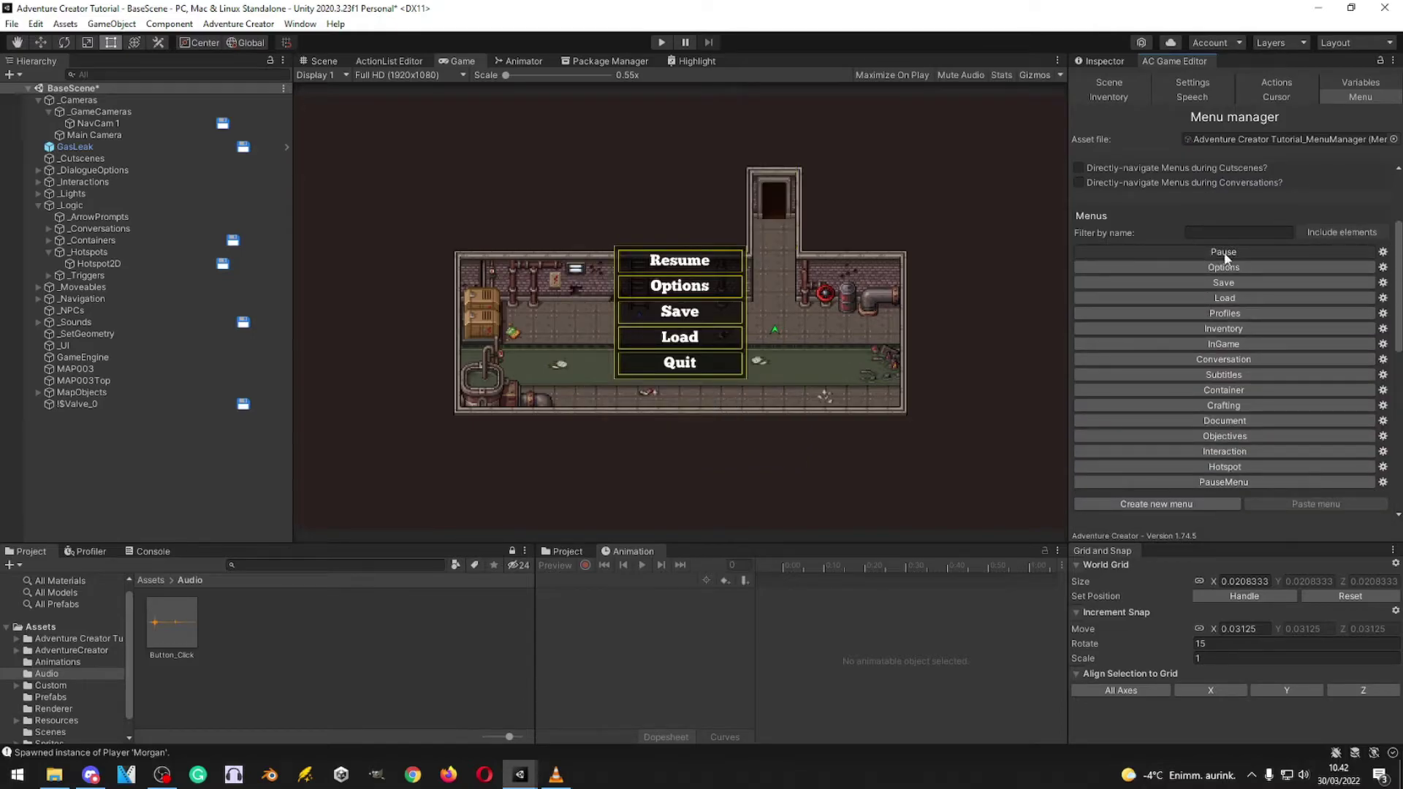
scroll(1197, 489, "down", 10)
scroll(1164, 422, "up", 5)
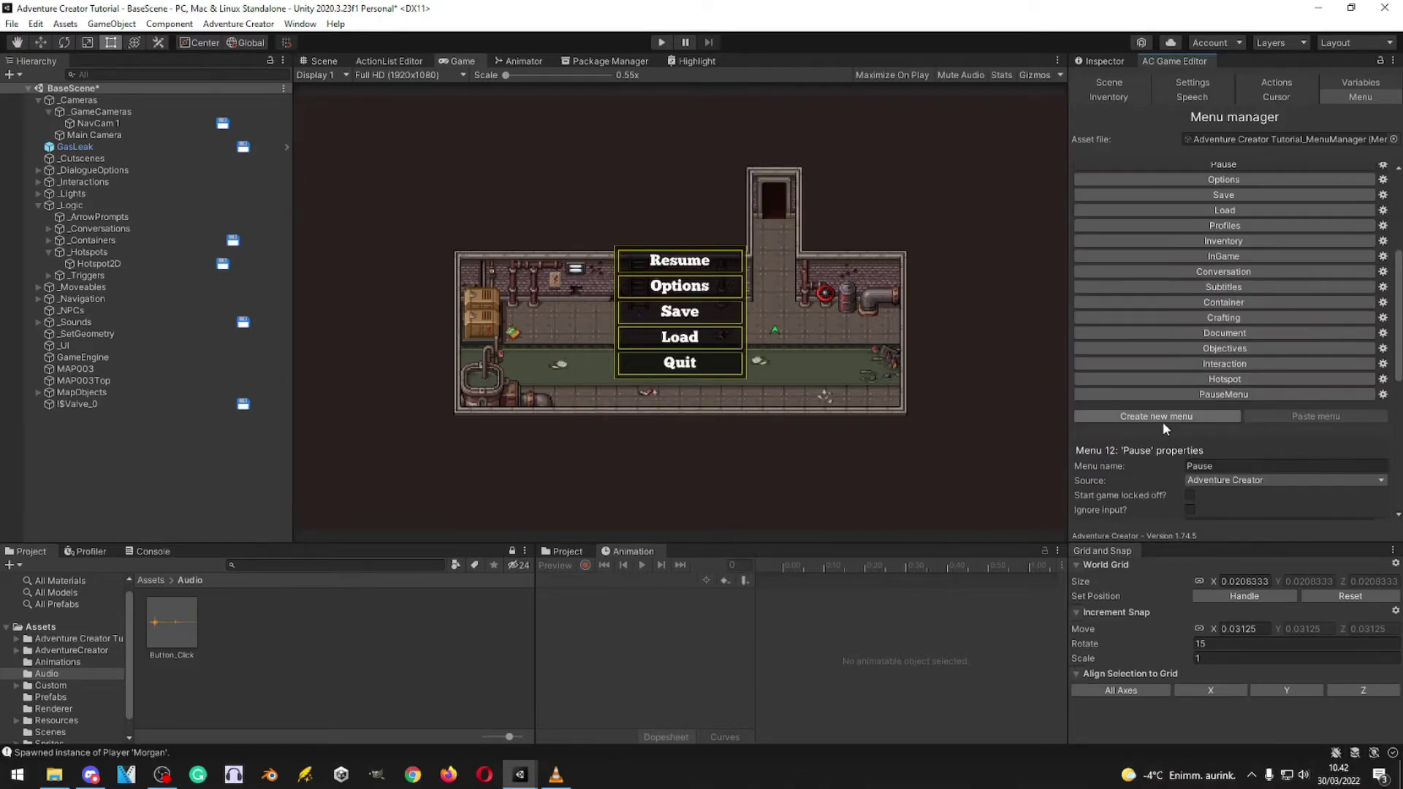
scroll(1177, 423, "down", 3)
scroll(1177, 423, "up", 8)
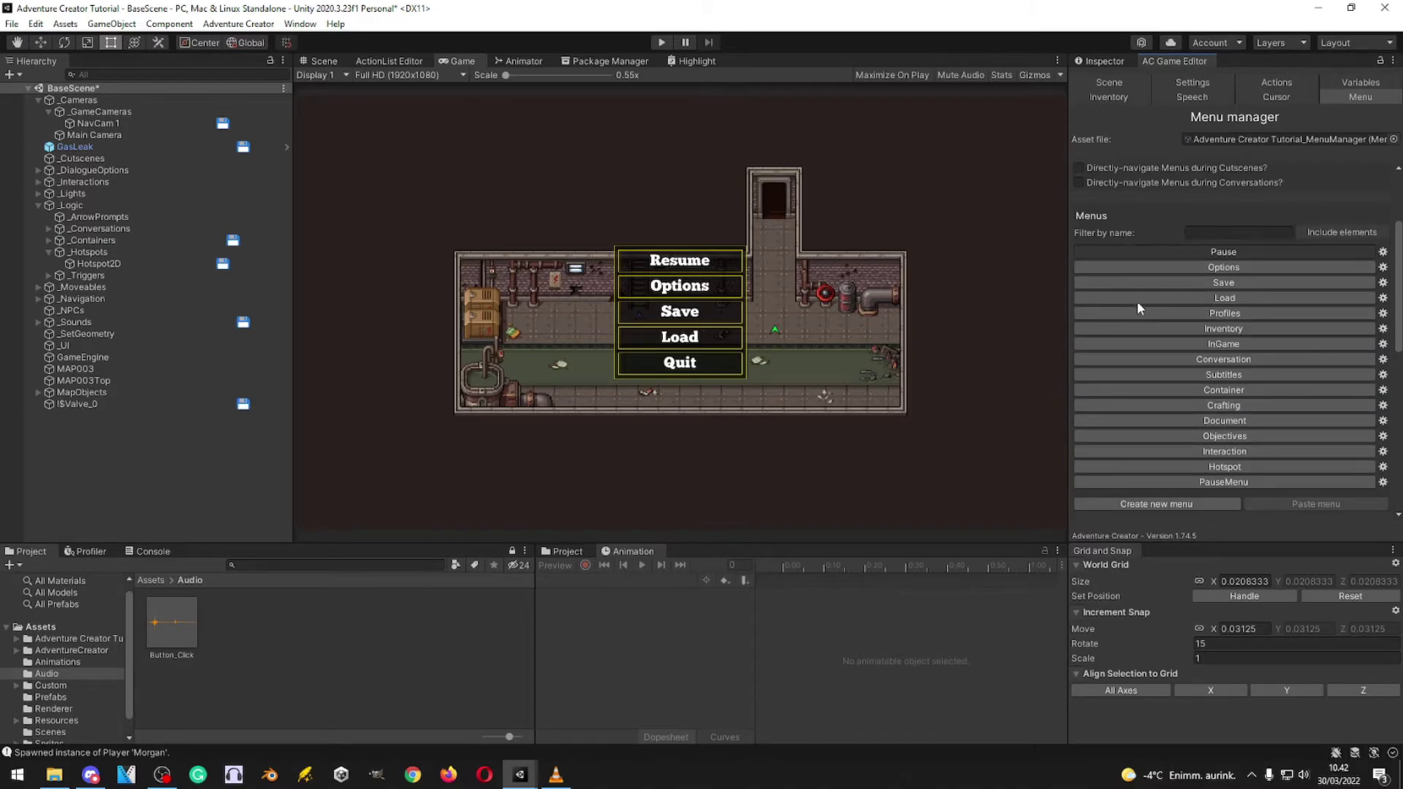
scroll(1228, 307, "down", 5)
Step: Return to the PauseMenu and scroll to its button elements
left_click(1228, 307)
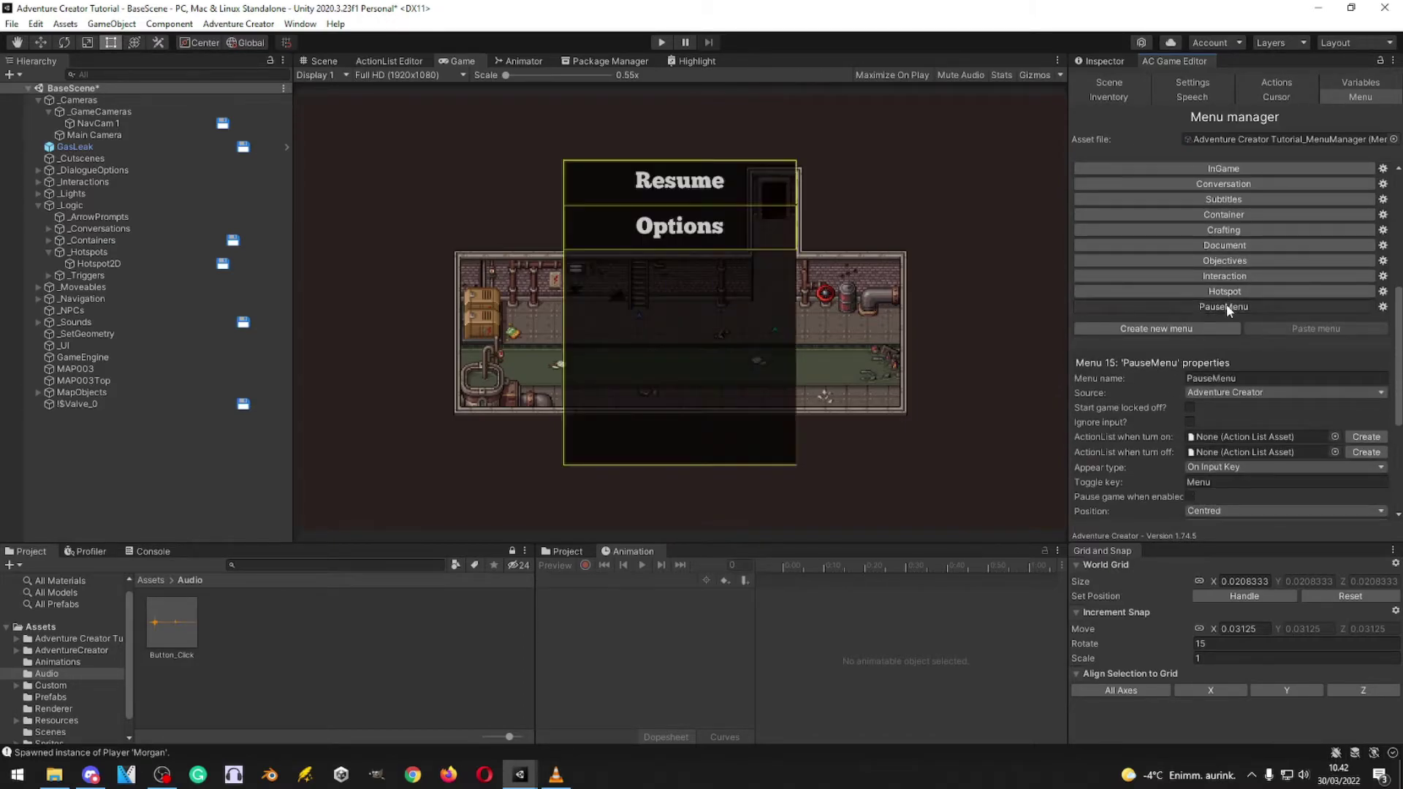
scroll(1145, 393, "down", 4)
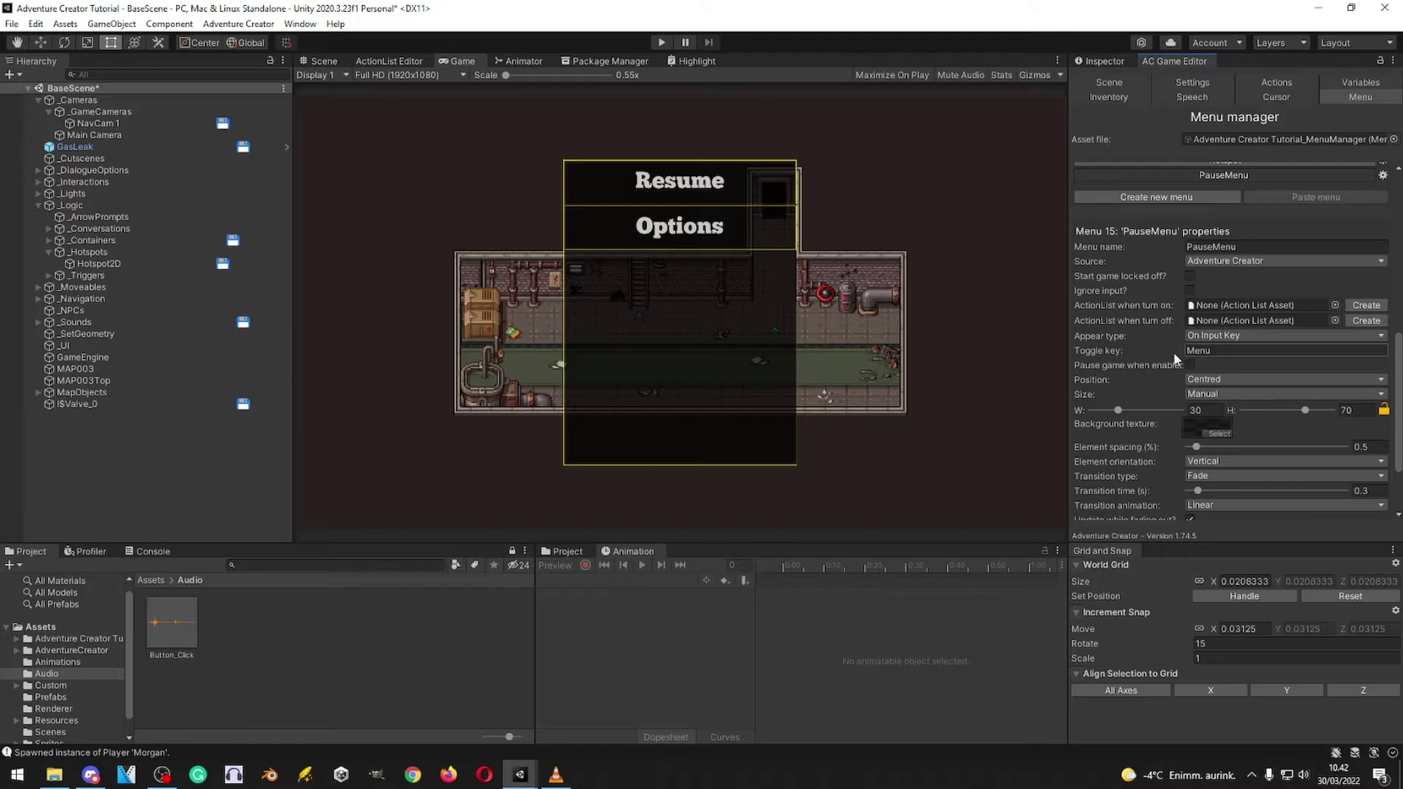
scroll(1225, 354, "up", 8)
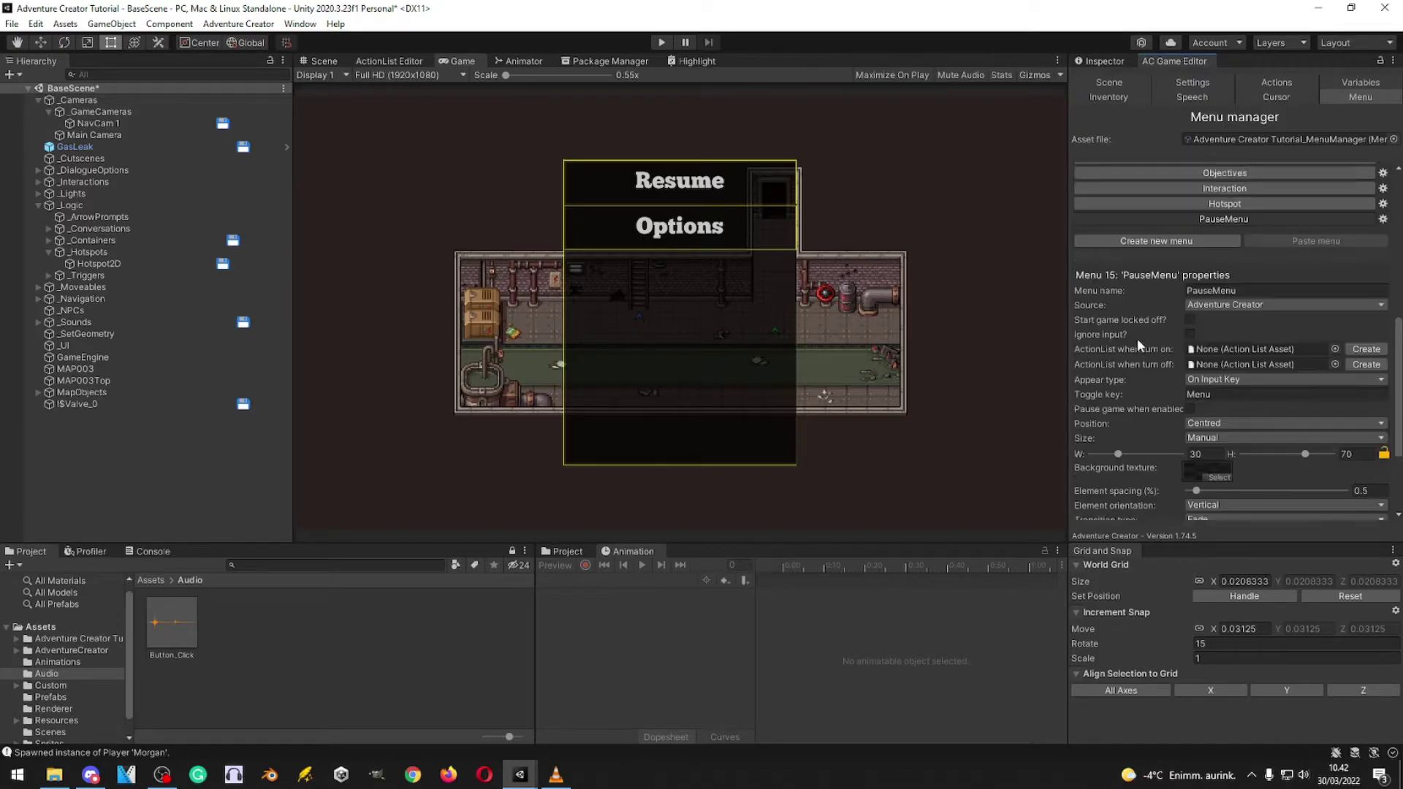
left_click(1358, 252)
left_click(1383, 252)
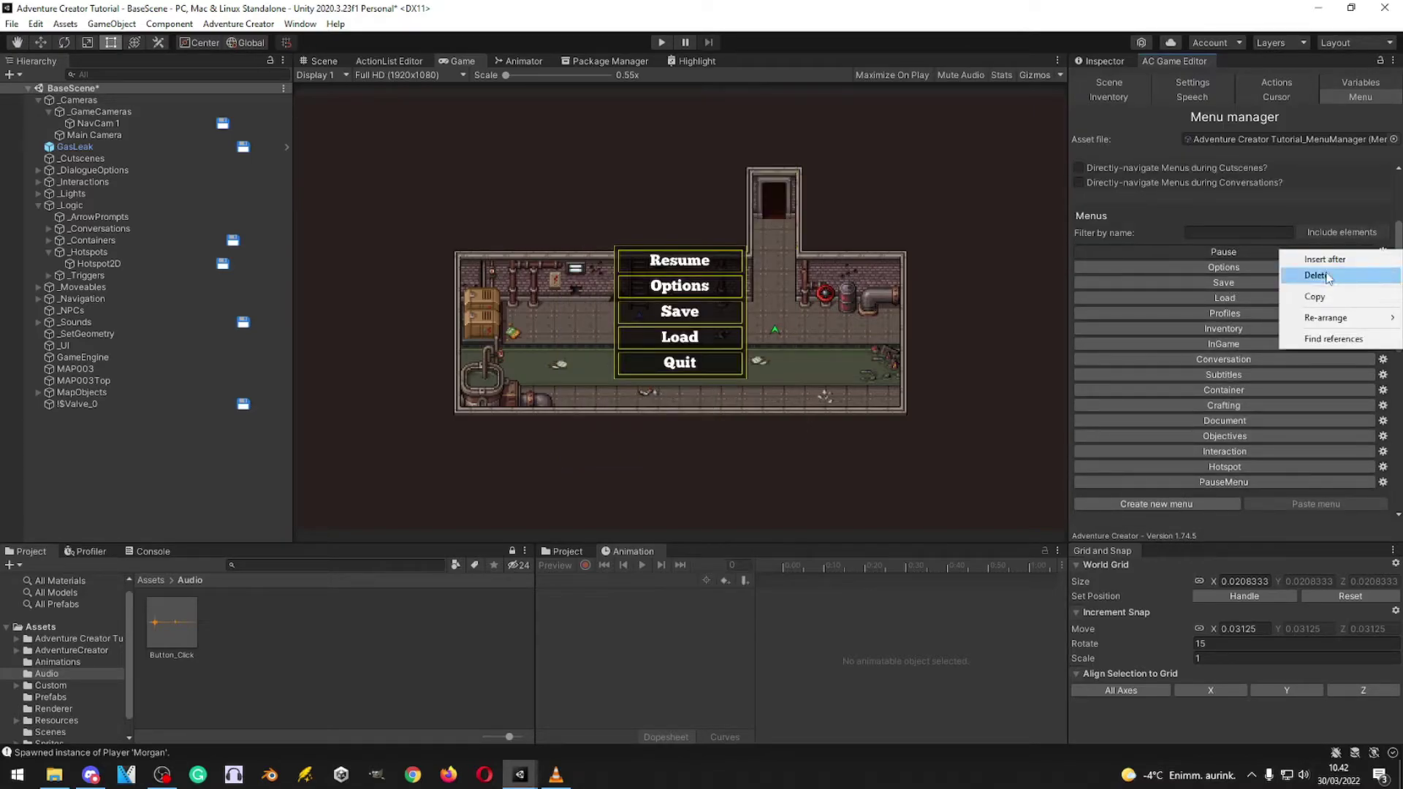
left_click(1225, 482)
scroll(1211, 215, "down", 5)
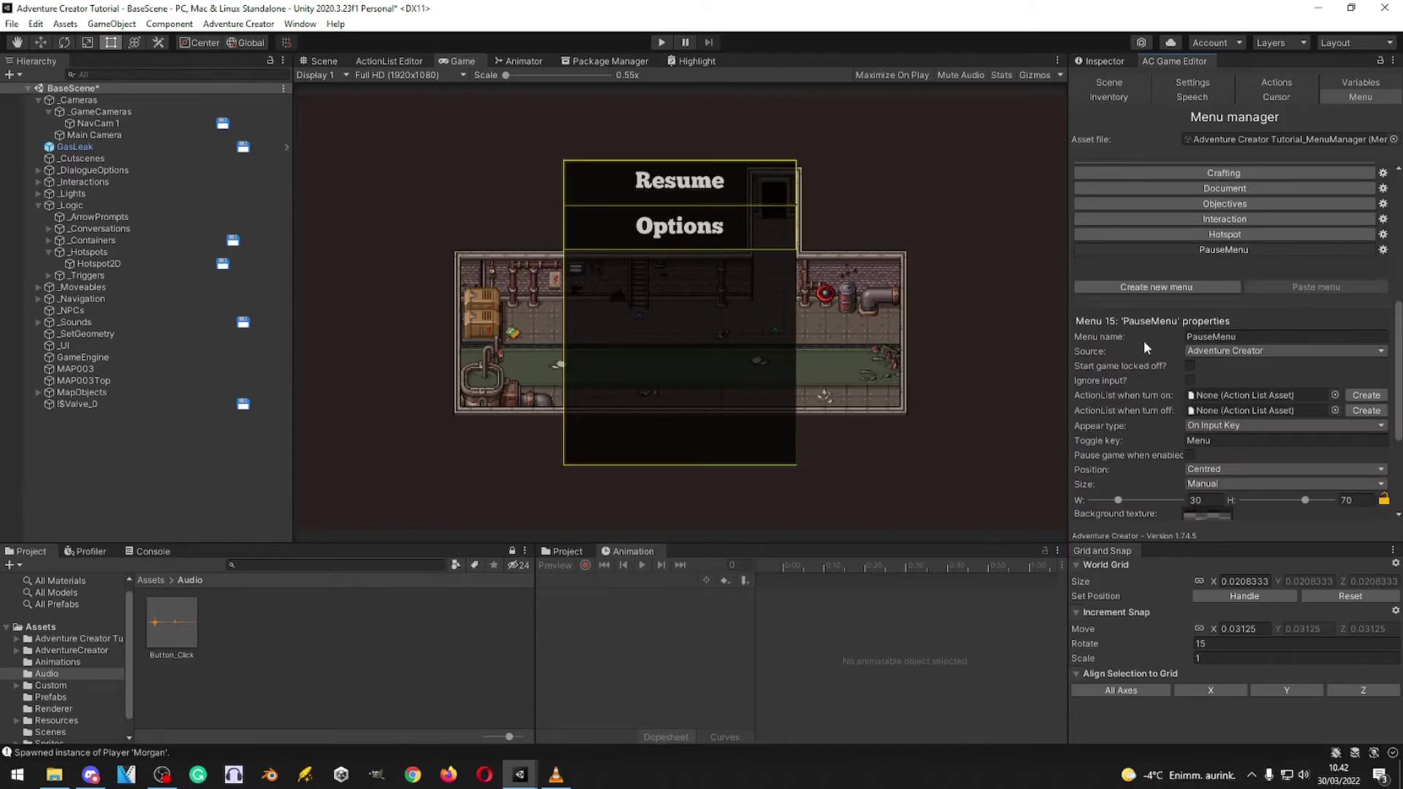
scroll(1143, 341, "down", 10)
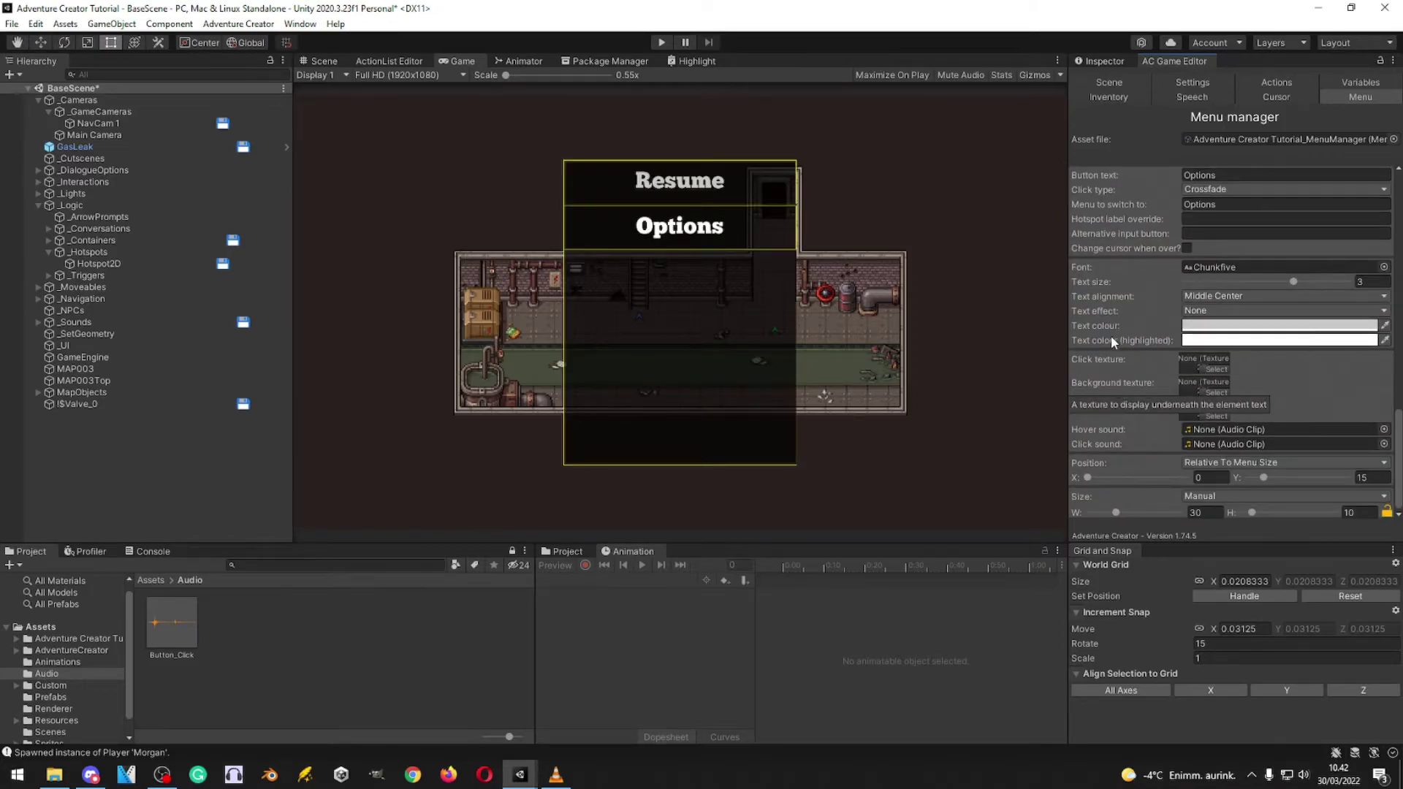
scroll(1109, 342, "up", 4)
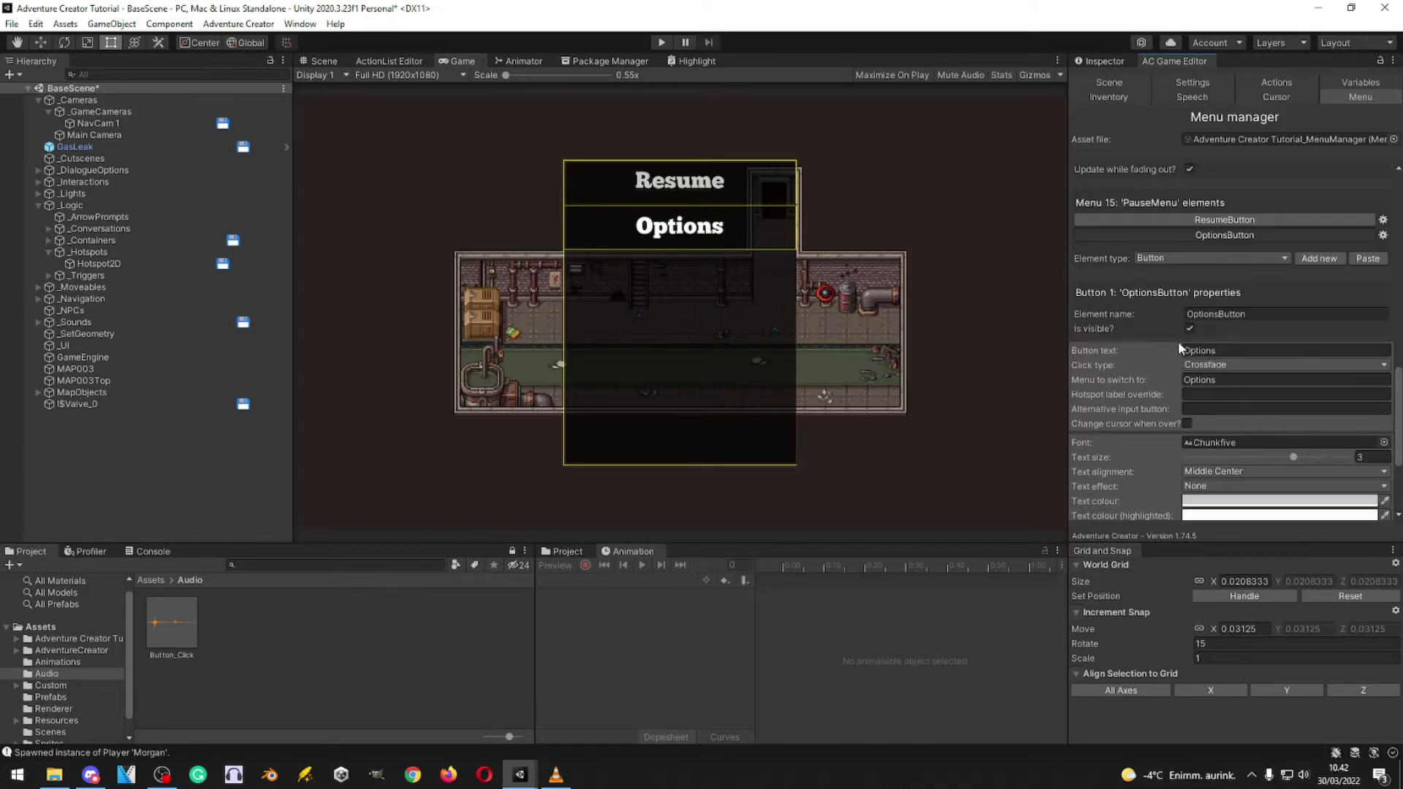
scroll(1107, 339, "down", 4)
scroll(1106, 339, "up", 3)
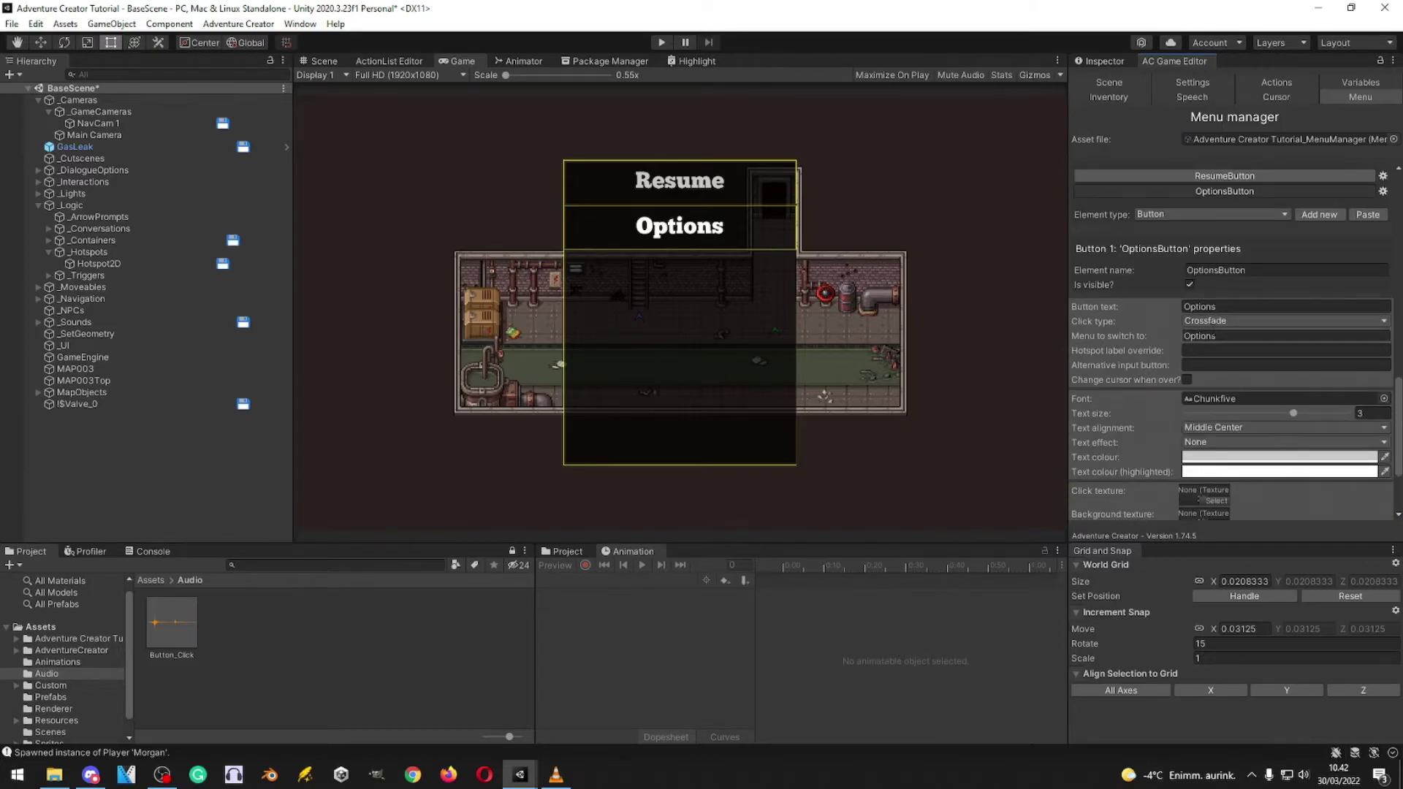
scroll(1177, 338, "up", 3)
Step: Copy and paste OptionsButton, placing the copy at Position Y 30
left_click(1383, 279)
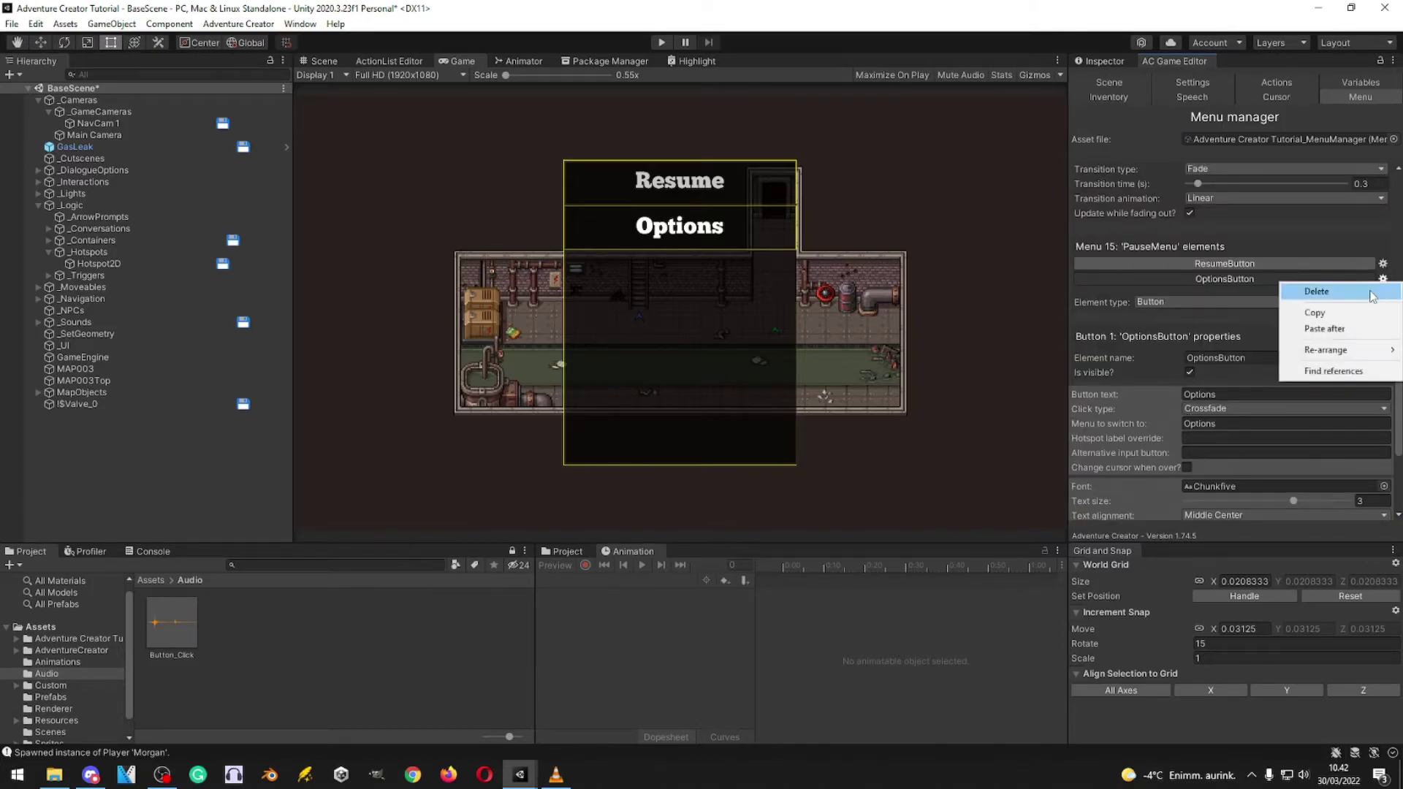
left_click(1315, 312)
left_click(1383, 279)
left_click(1325, 328)
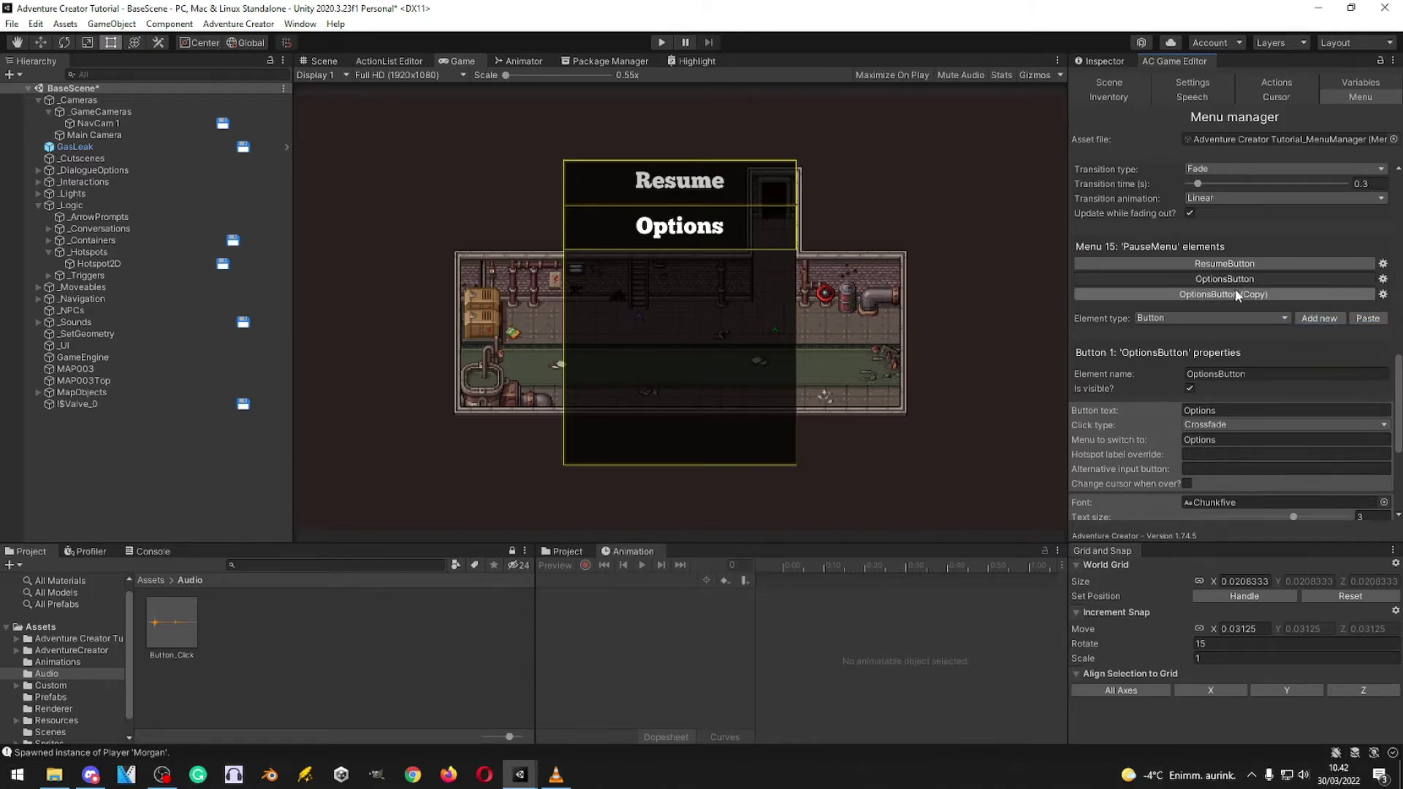
scroll(1242, 329, "down", 4)
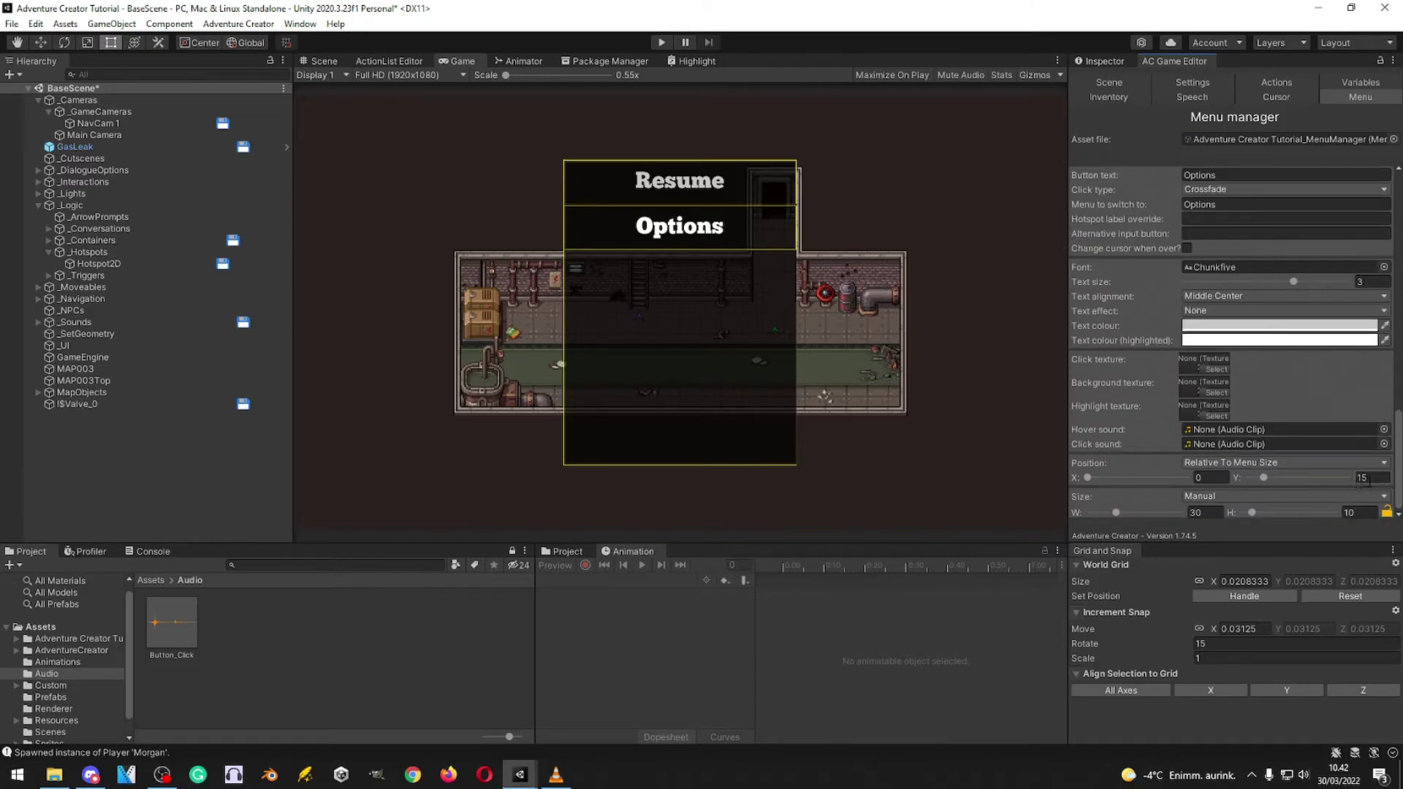
left_click(1369, 479)
type("30")
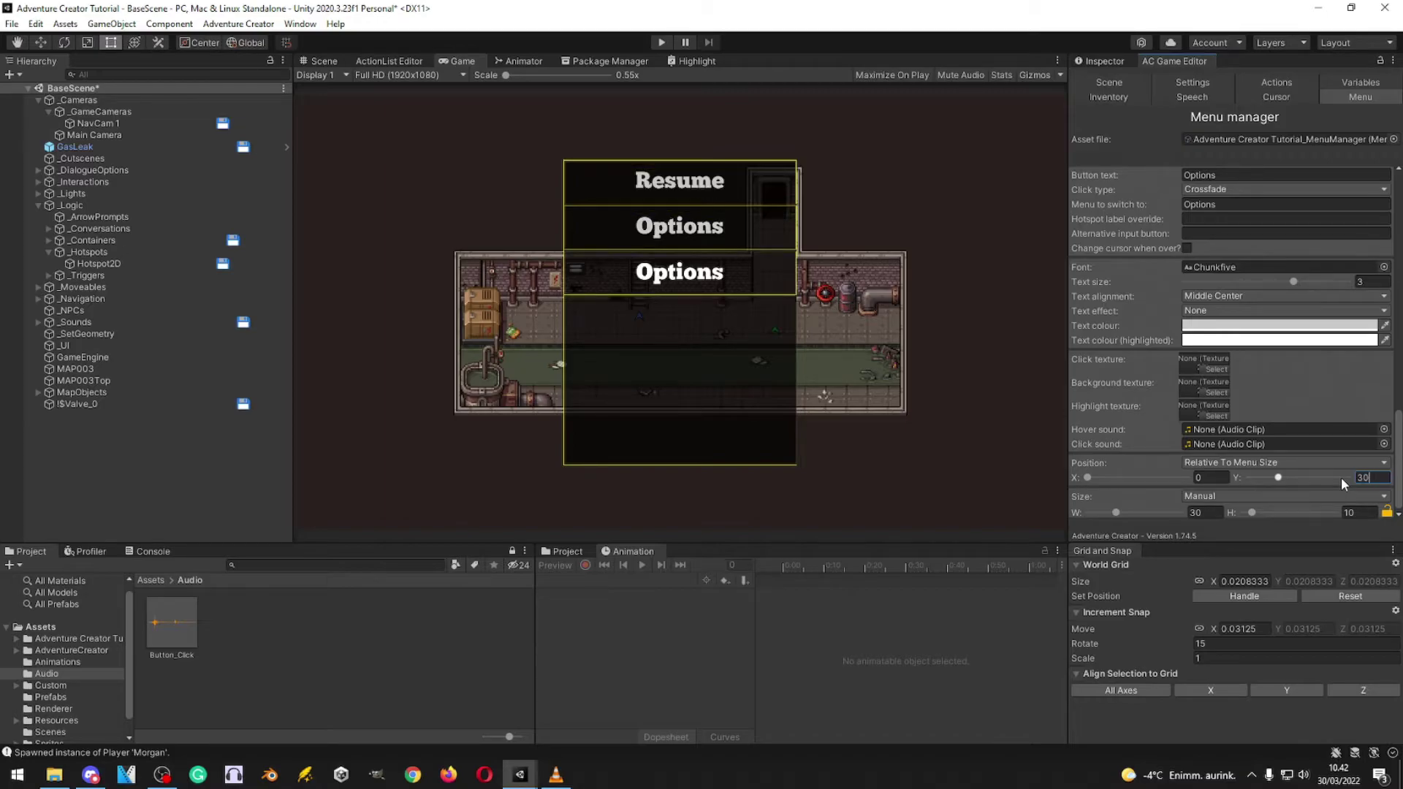
scroll(1170, 381, "up", 4)
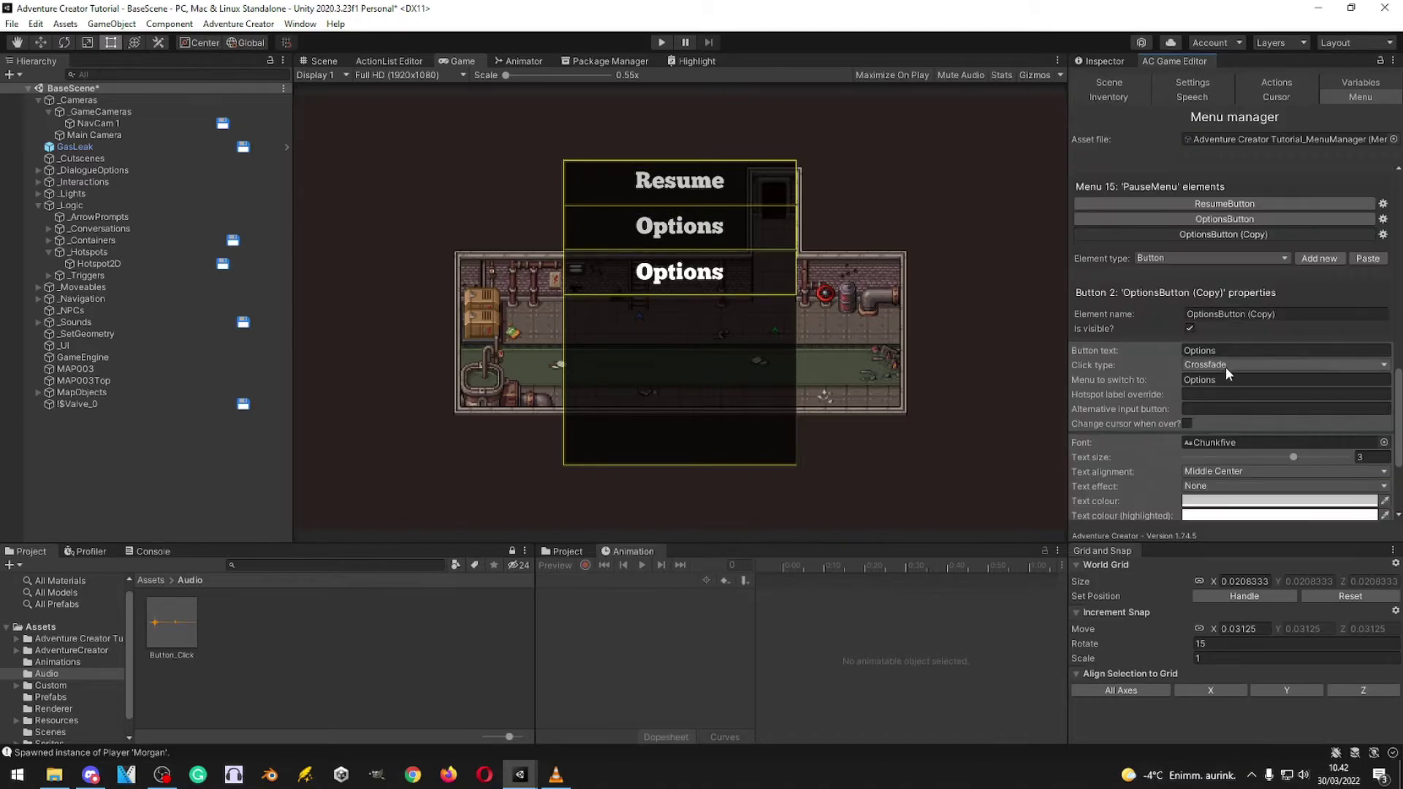
Step: Label the copy Save, make it switch to the Save menu, and rename it SaveButton
left_click(1228, 350)
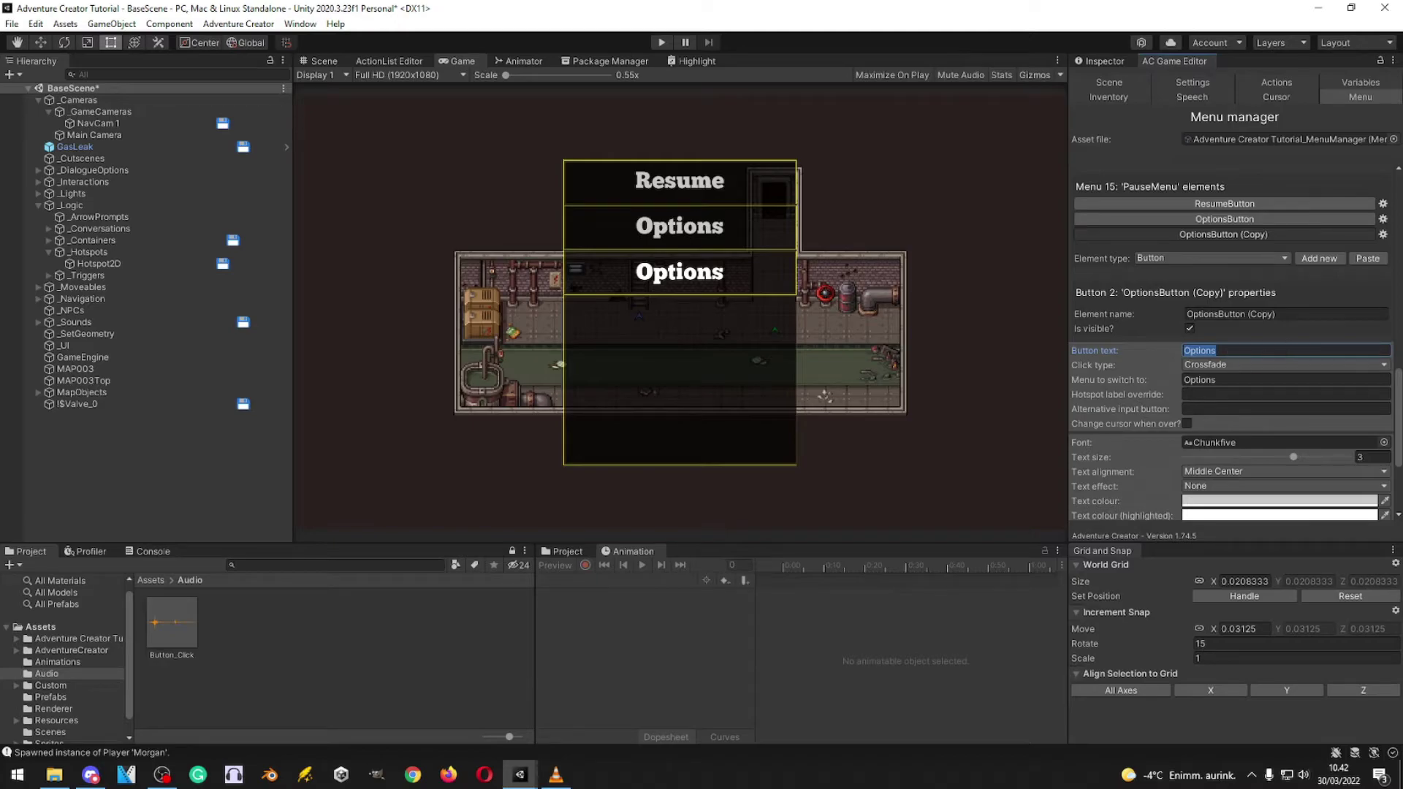
key("BackSpace")
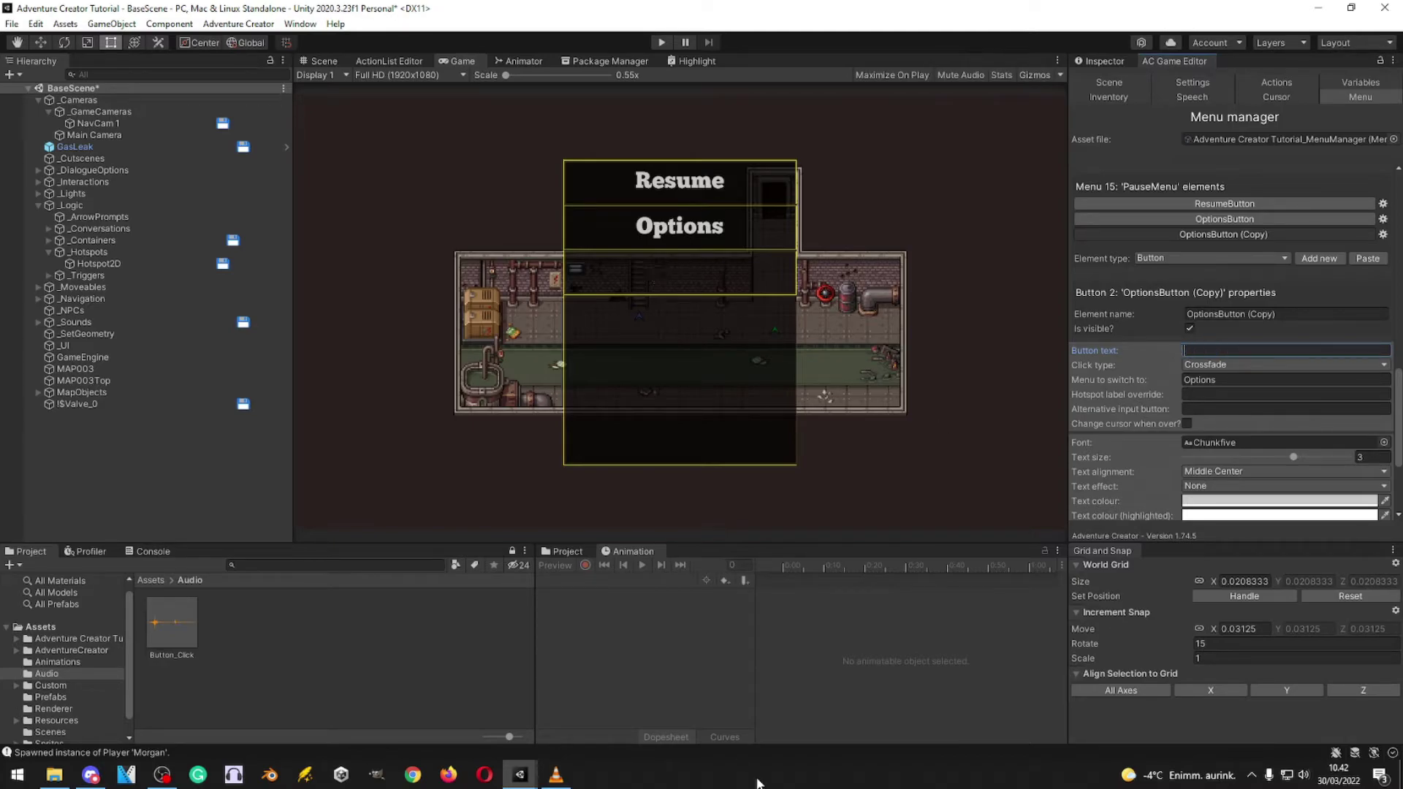
type("Save")
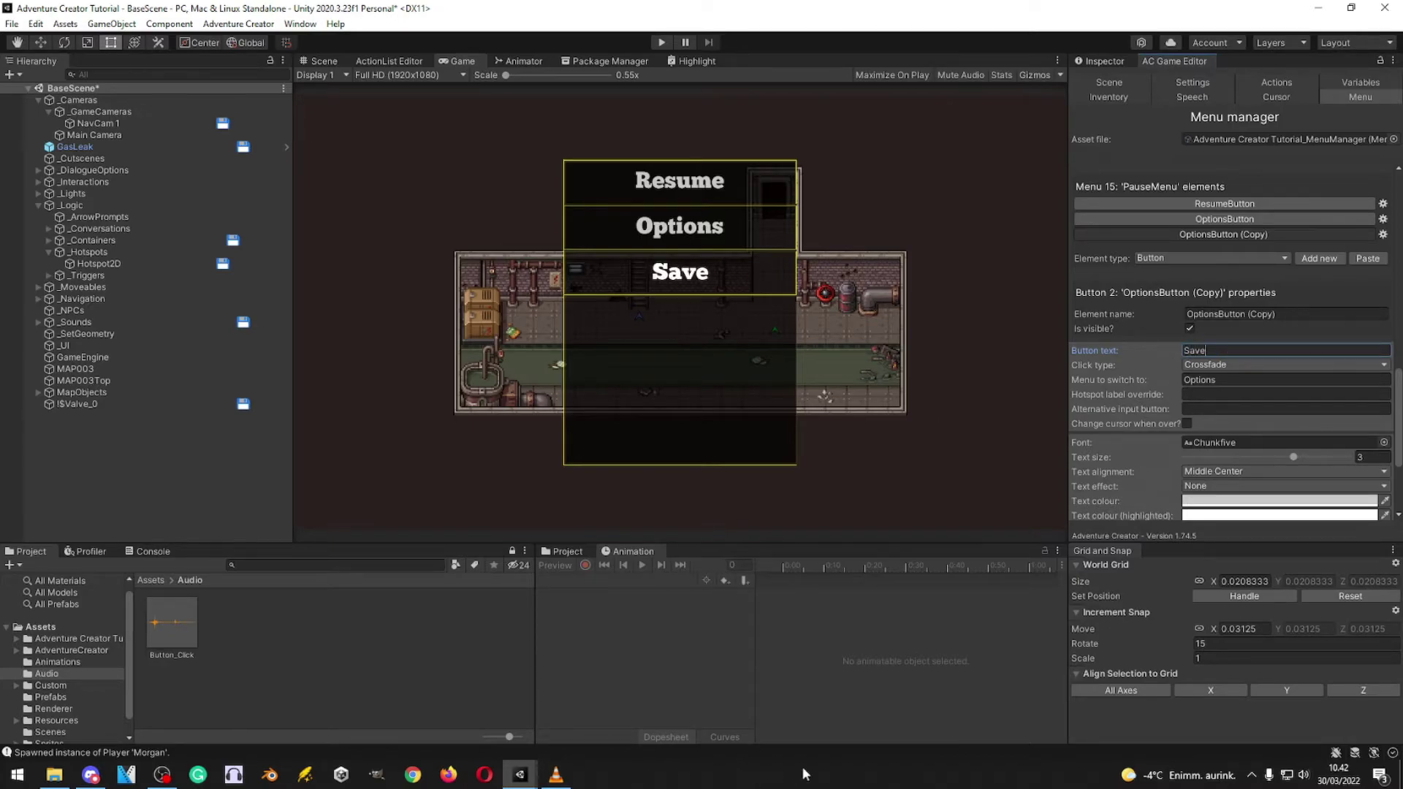
left_click(1230, 379)
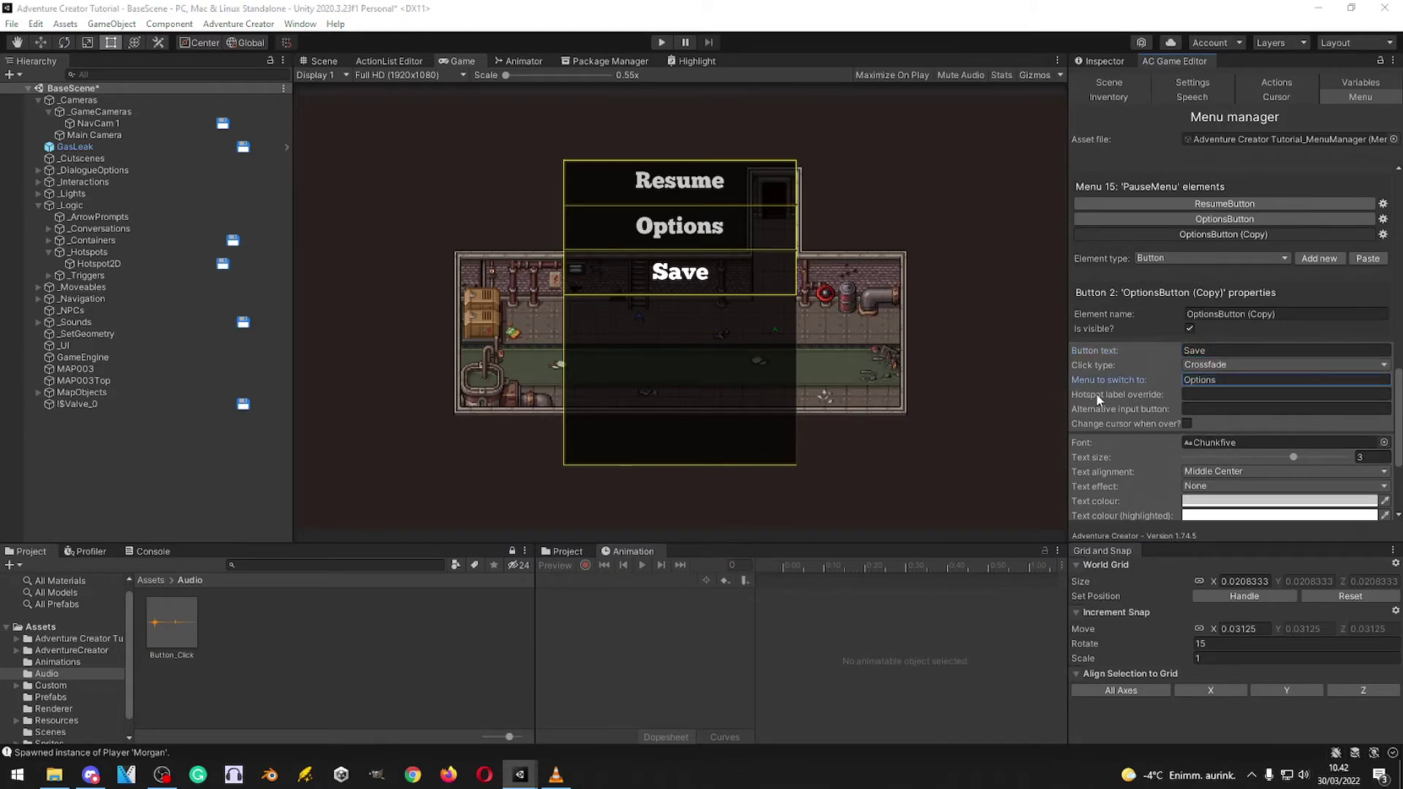
left_click(1217, 379)
type("Save")
left_click(1222, 313)
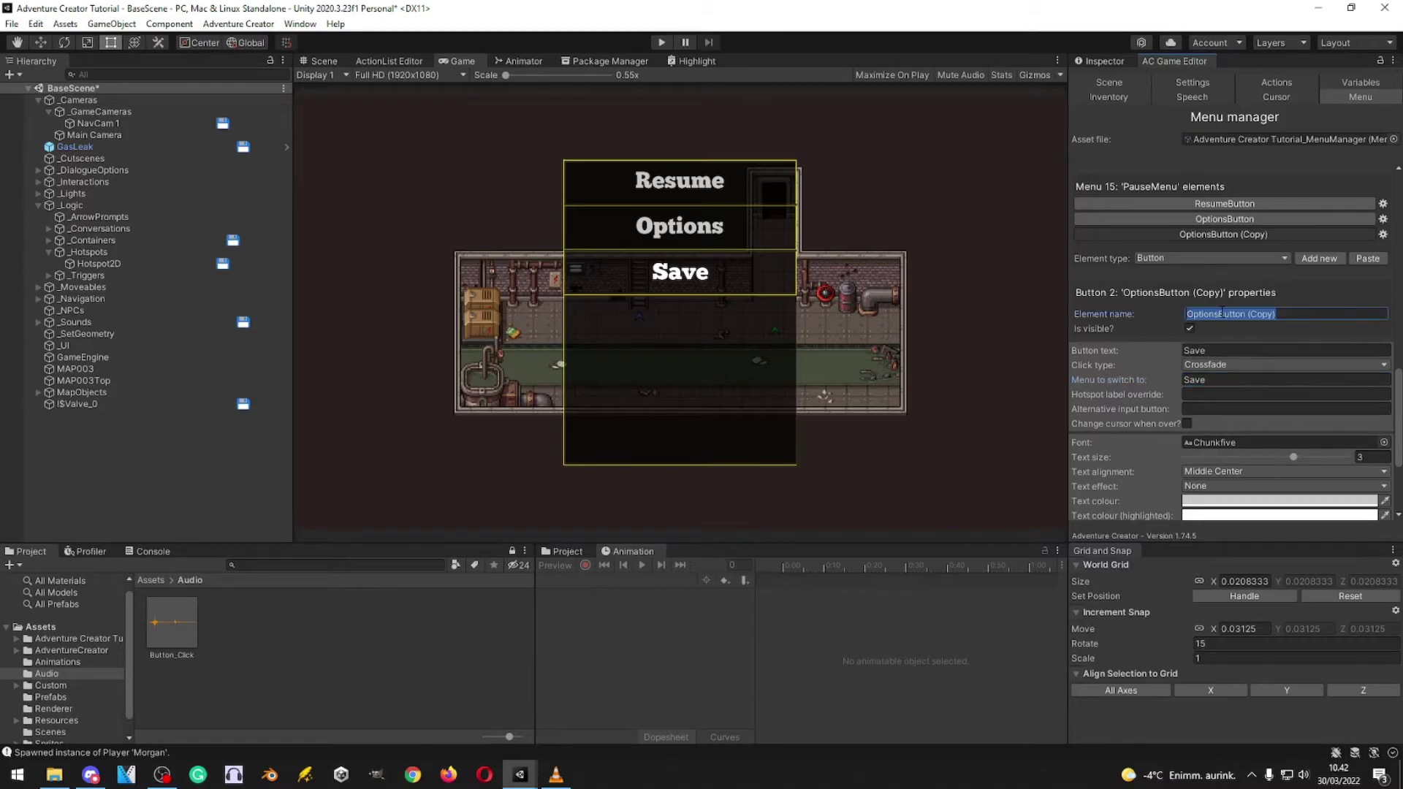
type("SaveButton")
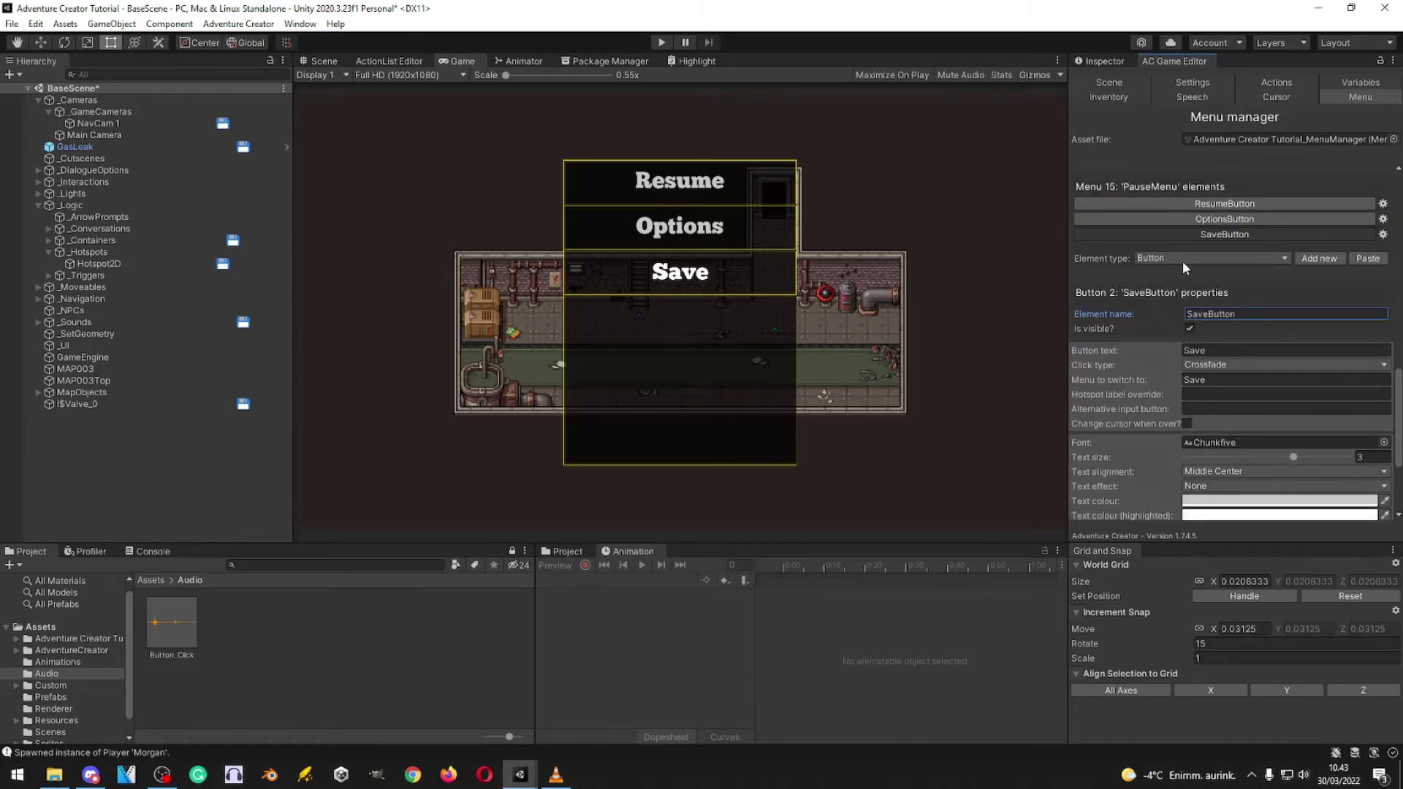
Step: Paste a button after SaveButton, naming it LoadButton with text and target menu Load
left_click(1383, 234)
left_click(1342, 283)
left_click(1222, 249)
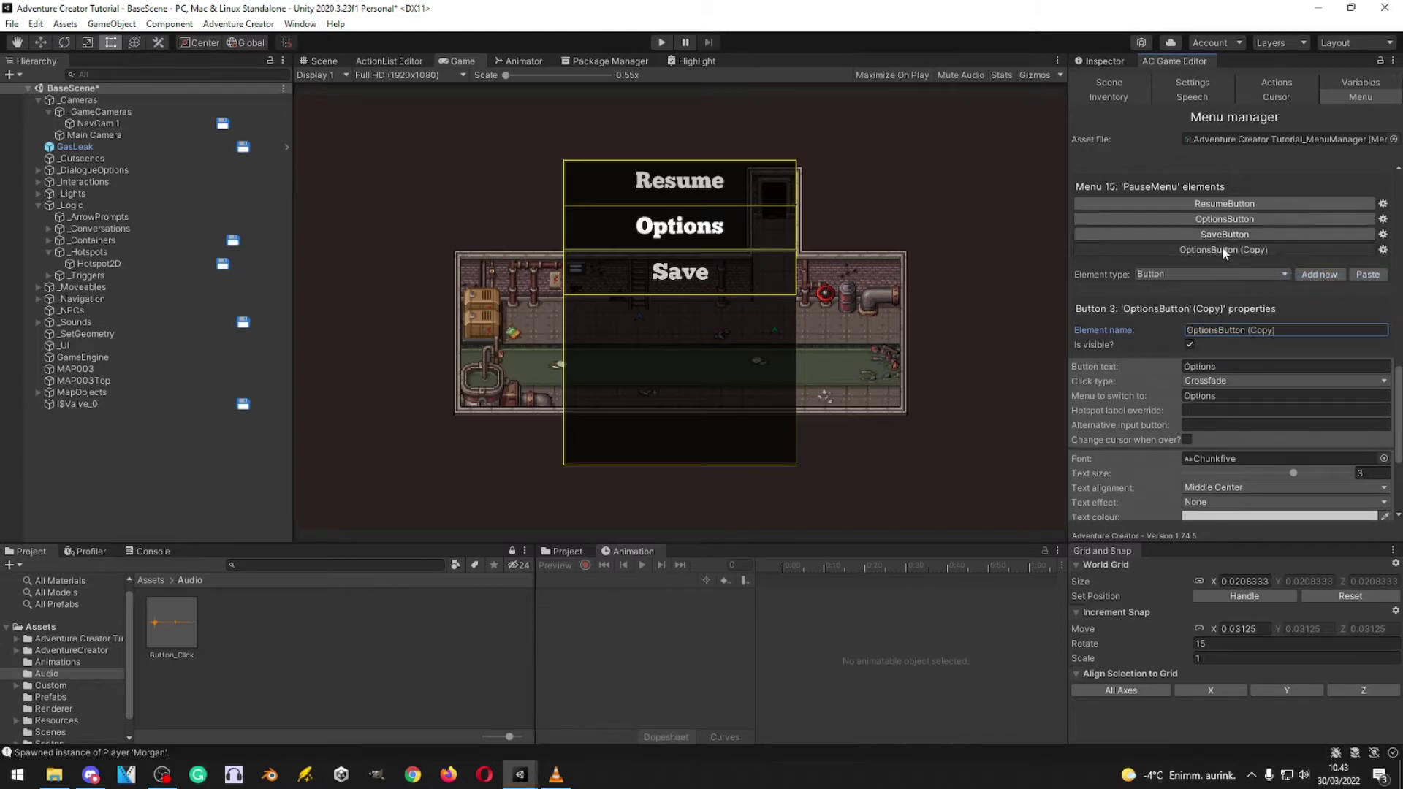
left_click(1235, 330)
type("LoadButton")
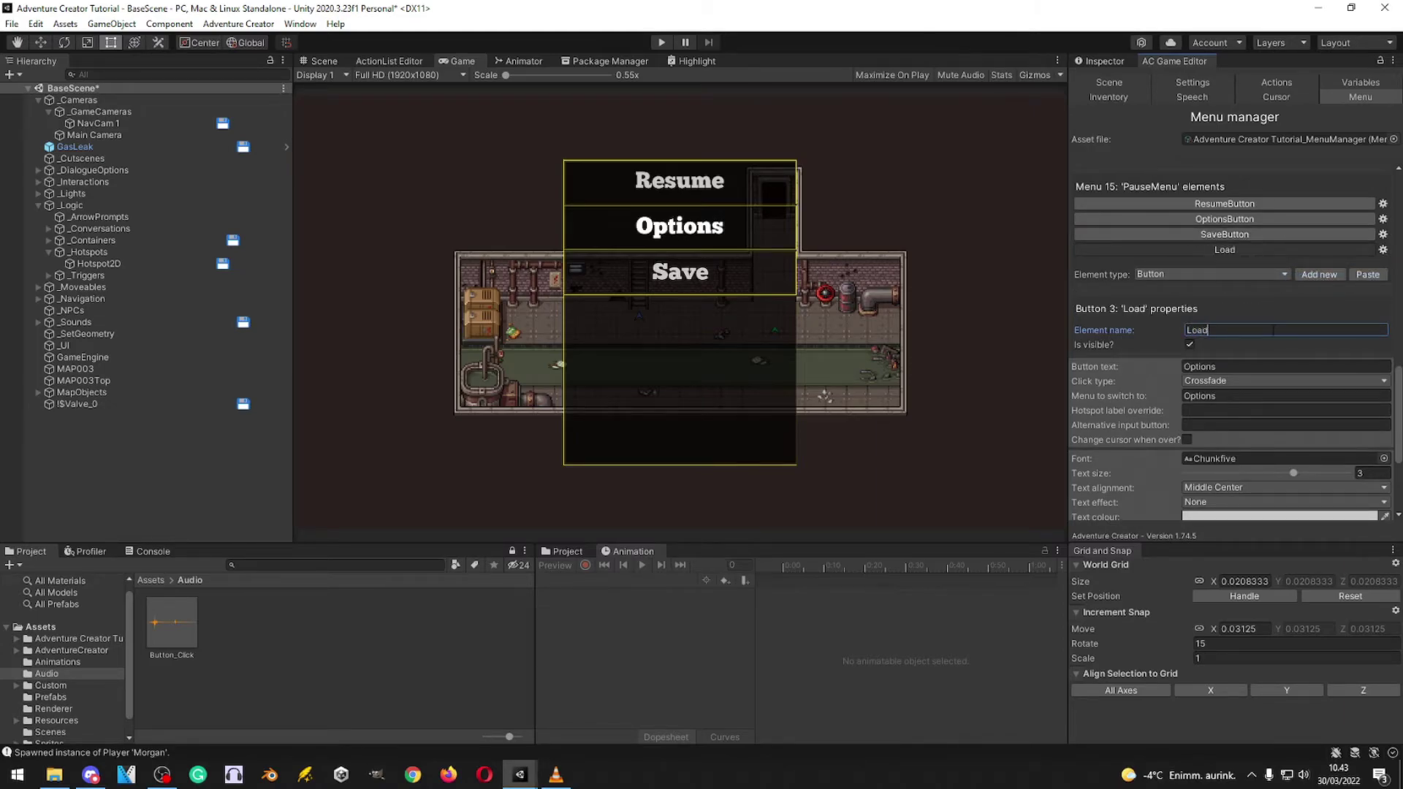
key("Tab")
key("Tab")
type("Load")
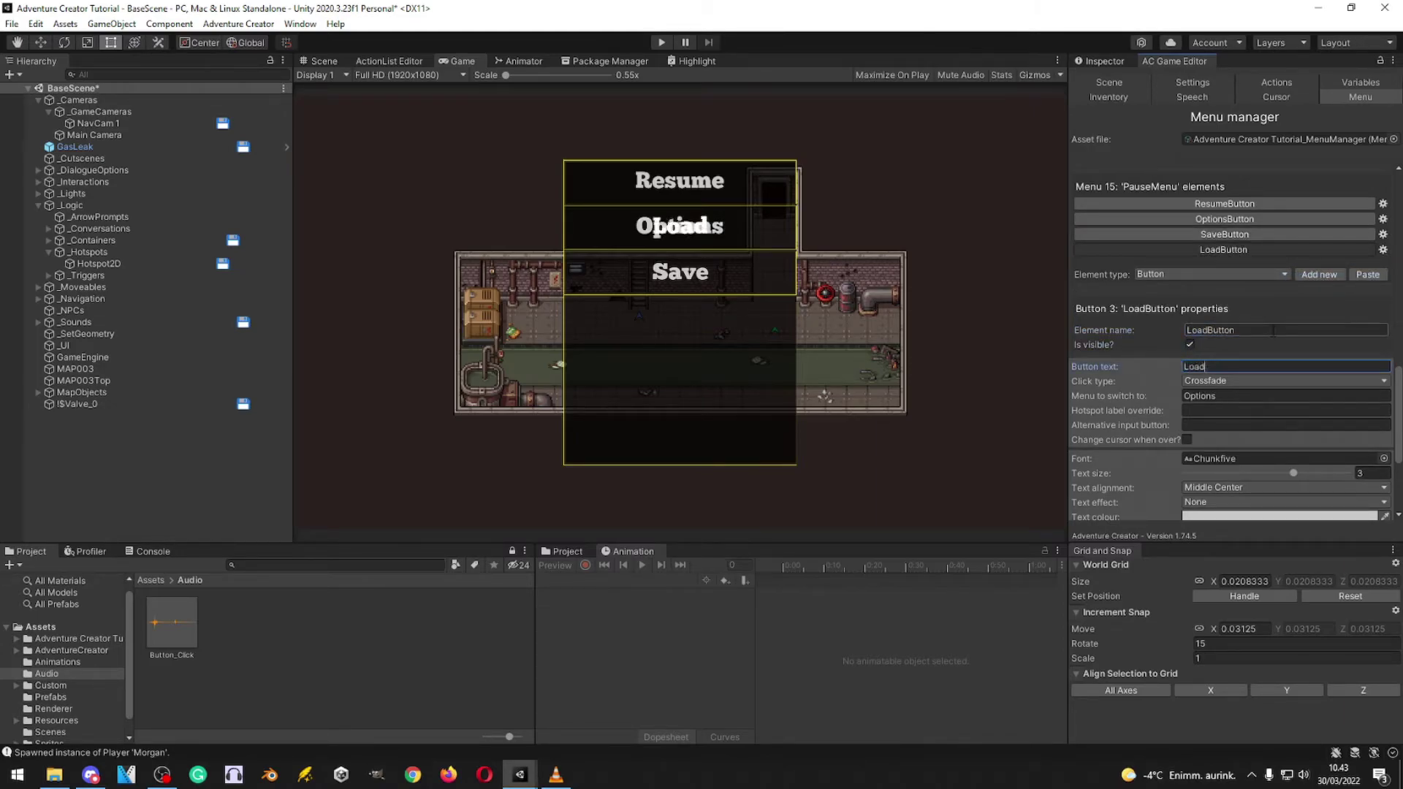
key("Tab")
key("Tab")
type("Load")
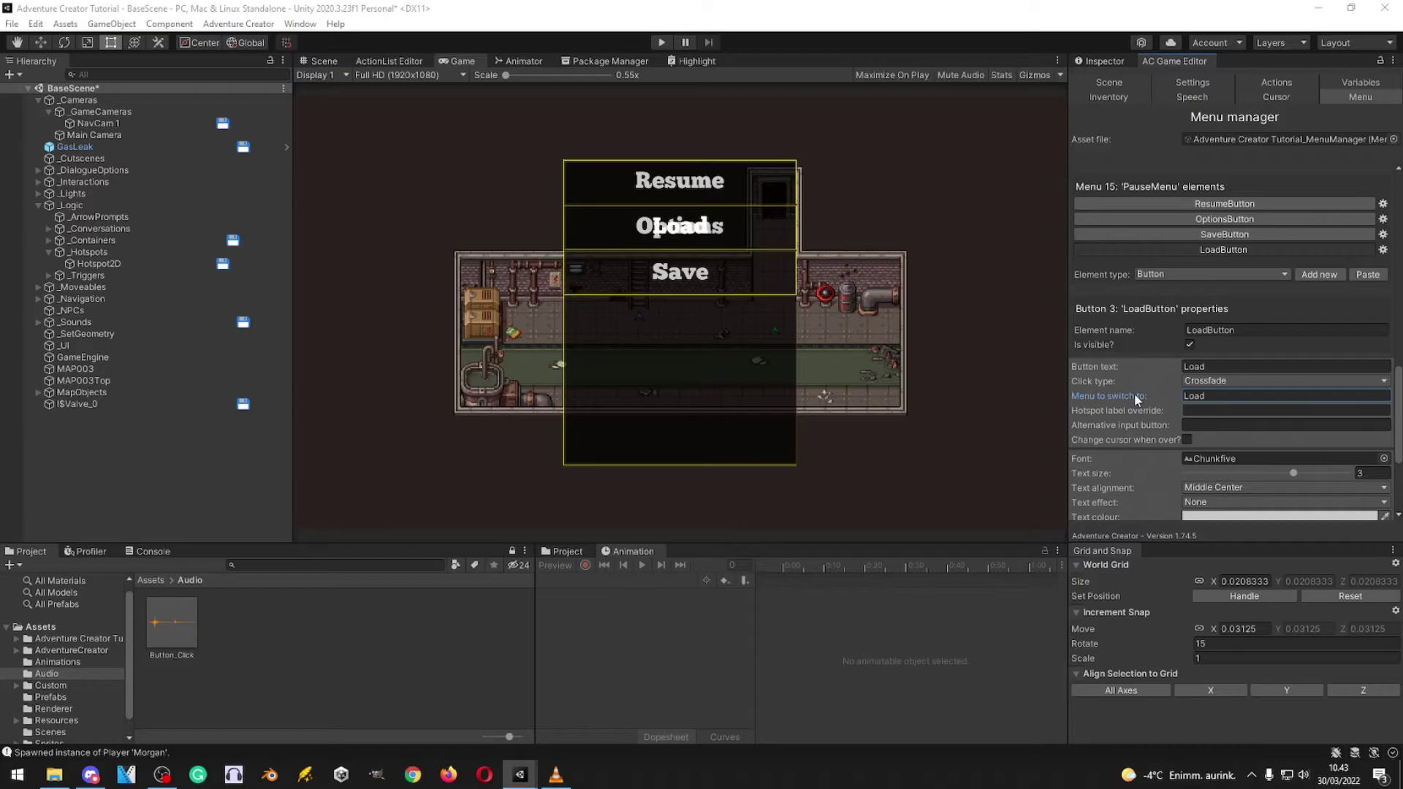
left_click(1212, 396)
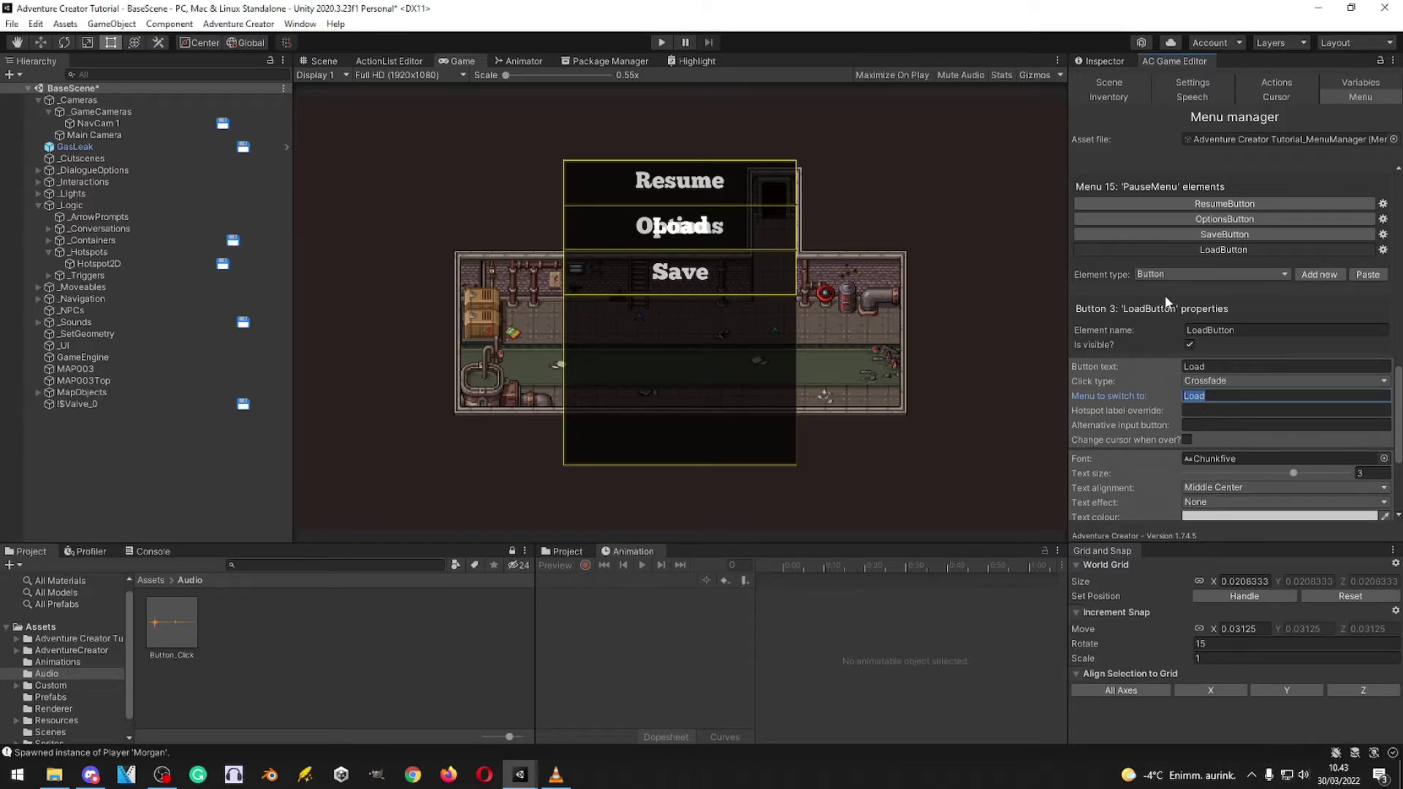
Step: Set LoadButton's Position Y to 45
scroll(1146, 335, "down", 5)
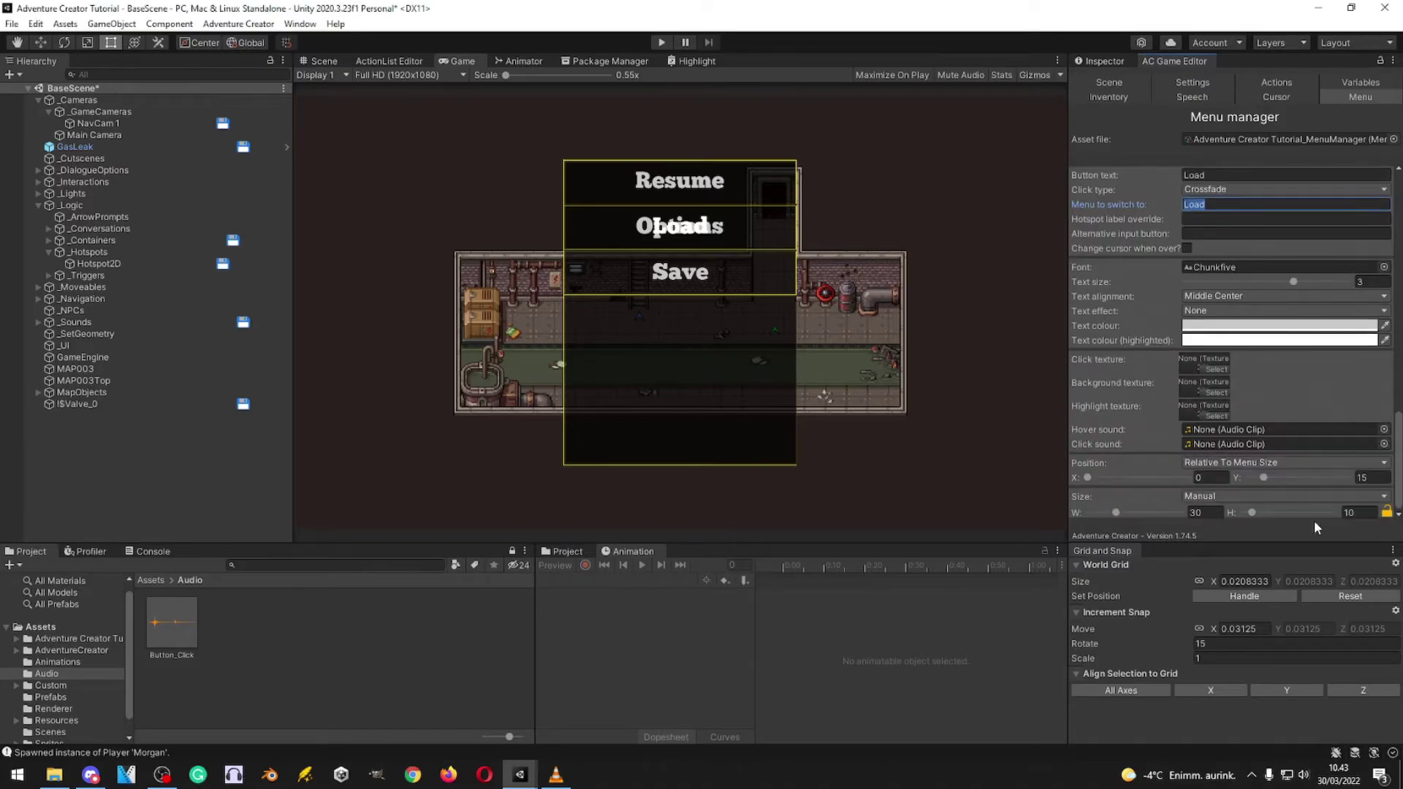
left_click(1364, 477)
type("3")
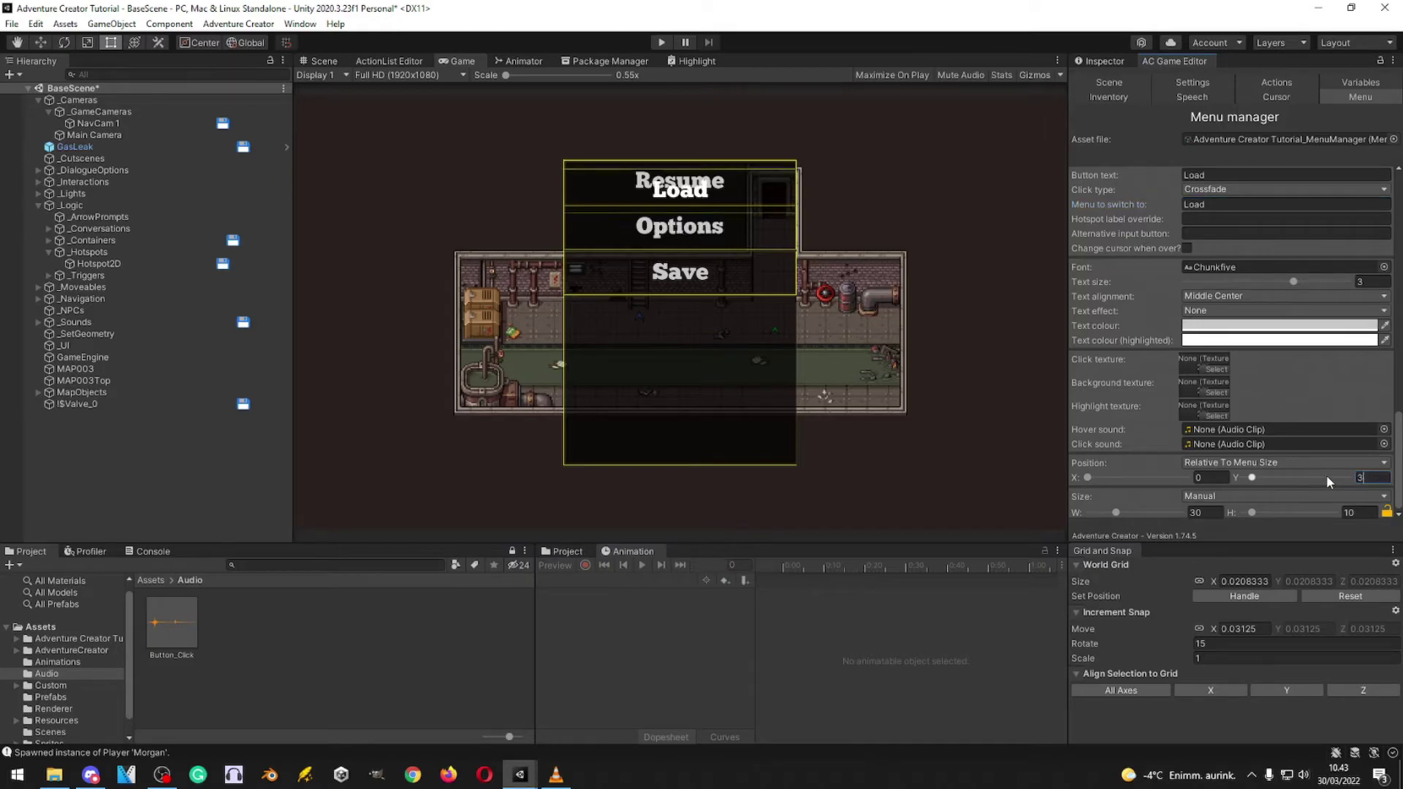
type("0")
key("BackSpace")
key("BackSpace")
type("45")
scroll(1371, 324, "up", 8)
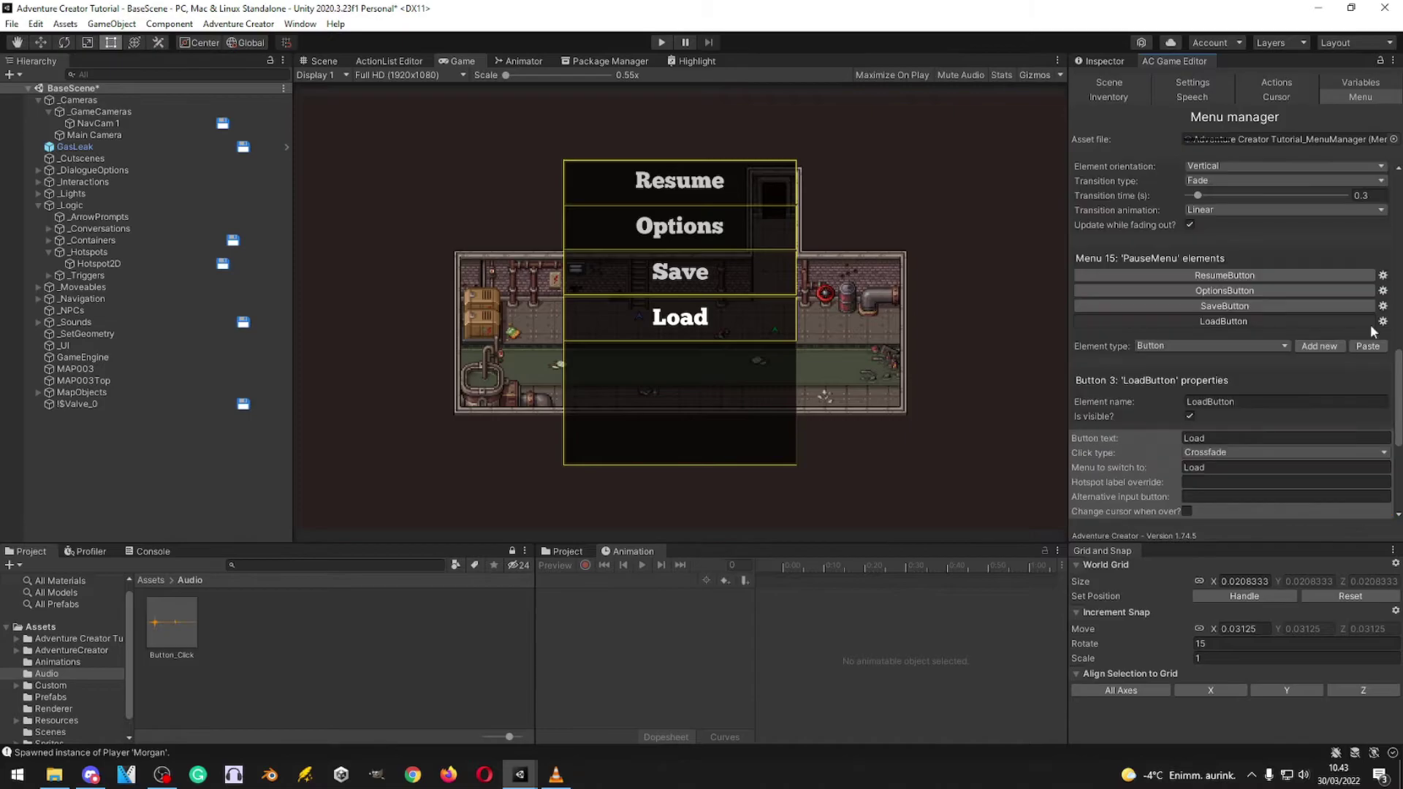
Step: Paste another button copy and set its Position Y to 60
left_click(1369, 347)
scroll(1241, 333, "down", 8)
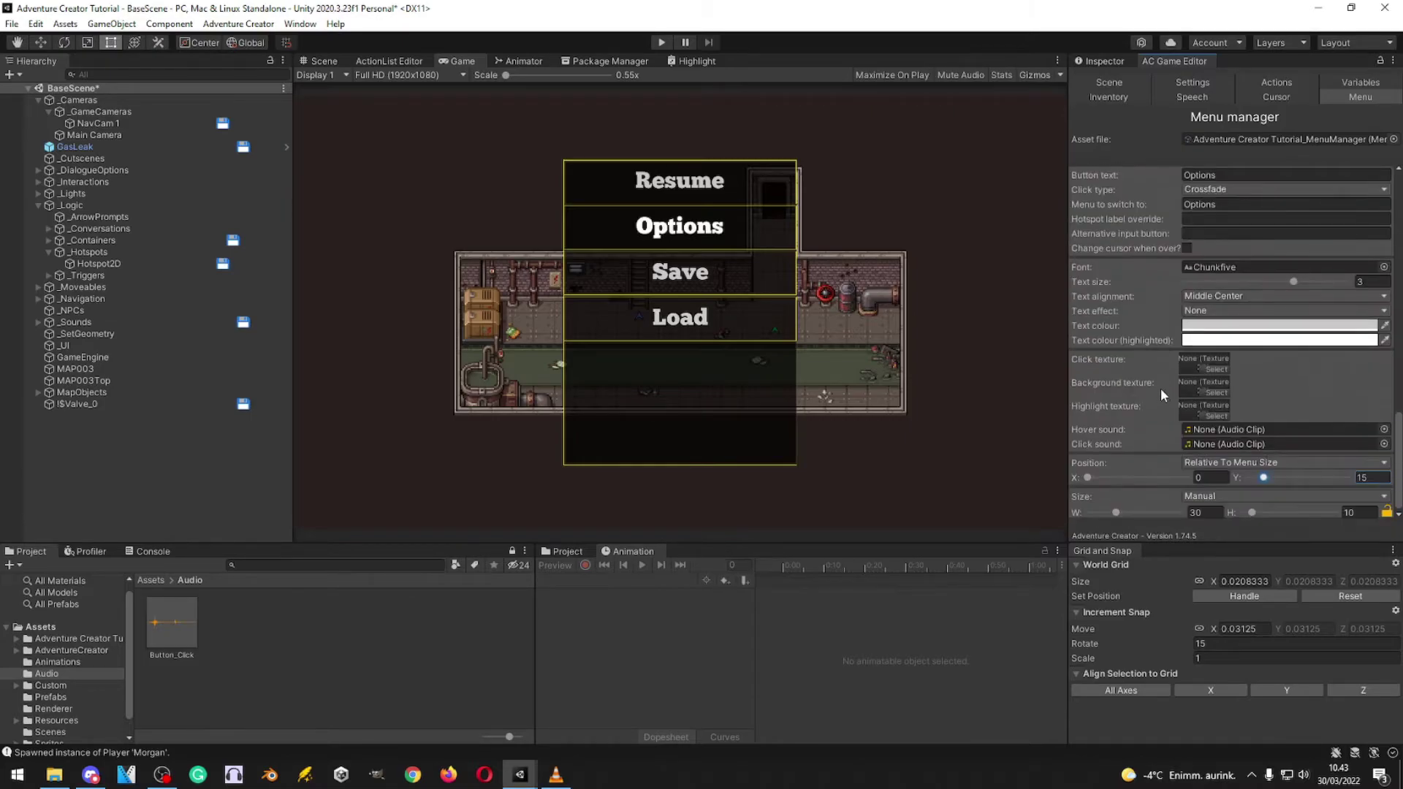
left_click(1369, 480)
type("60")
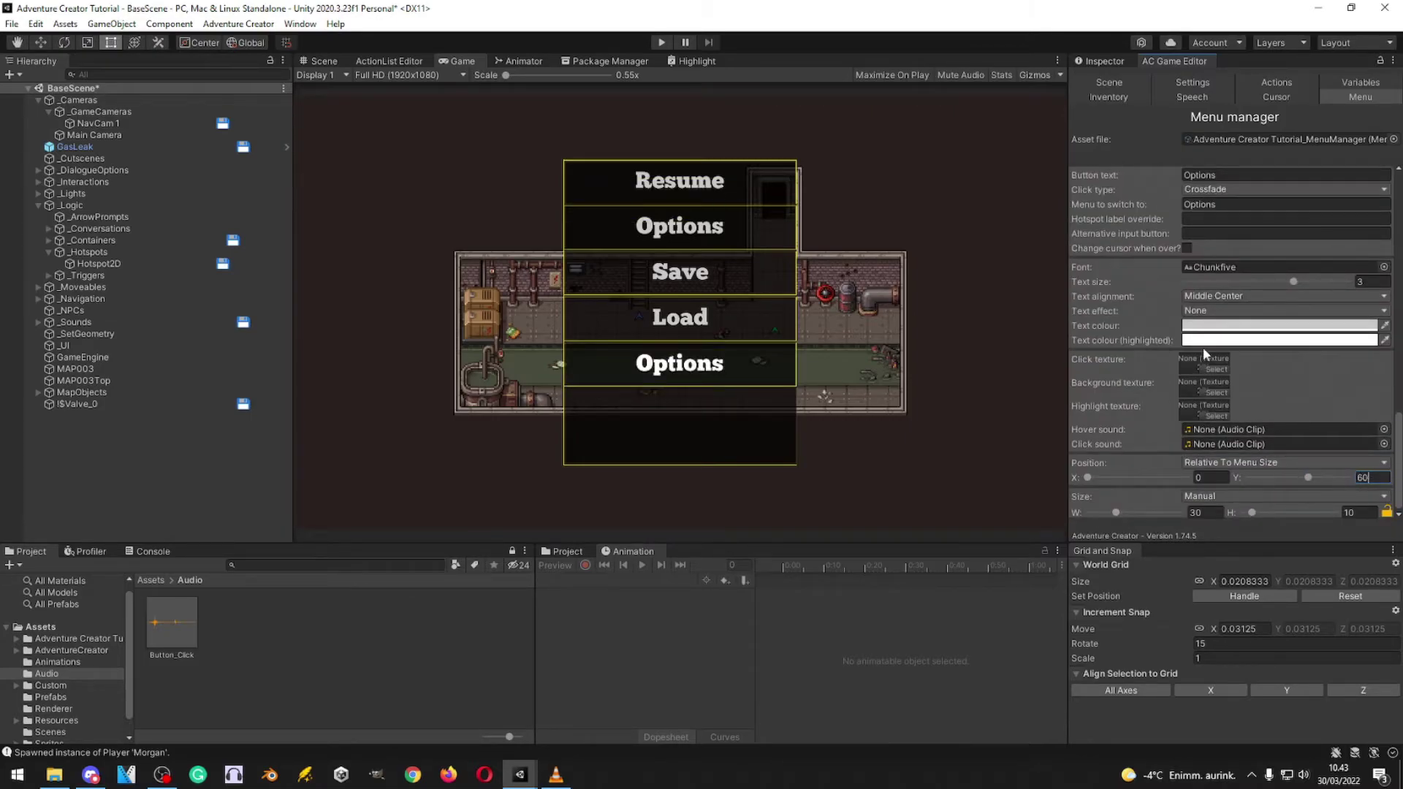
scroll(1203, 348, "up", 5)
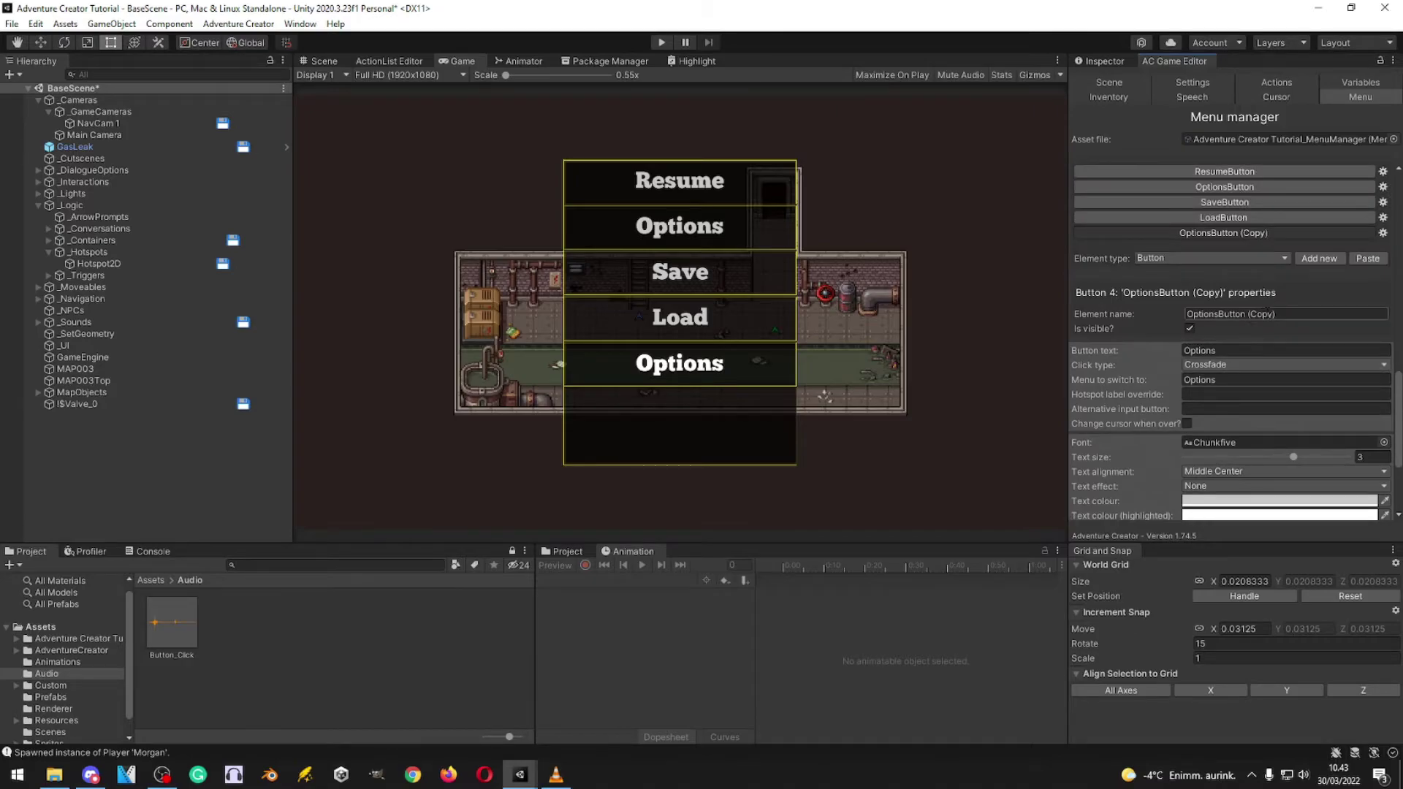
Step: Rename the copy QuitButton and set its button text to Quit
left_click(1275, 314)
type("Q")
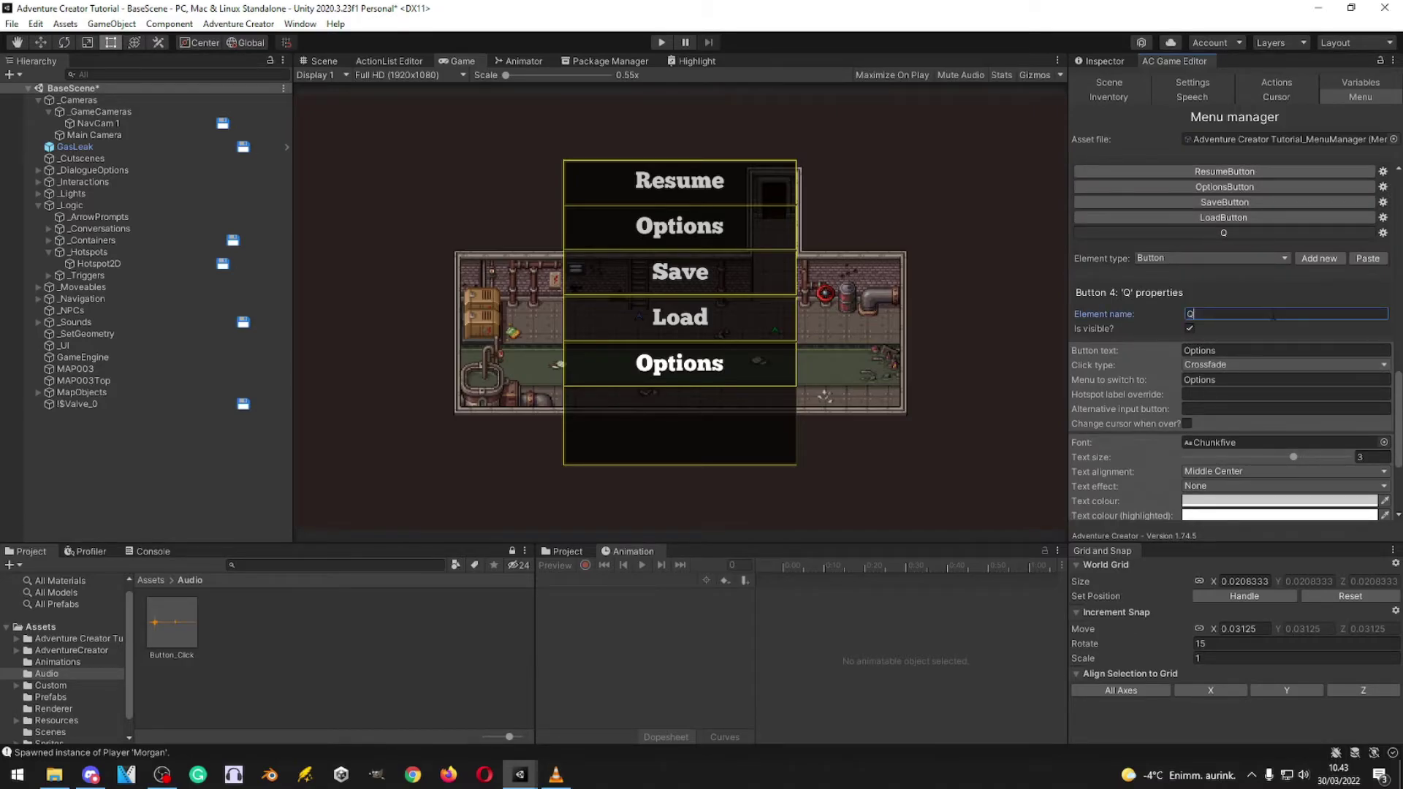
type("uitButton")
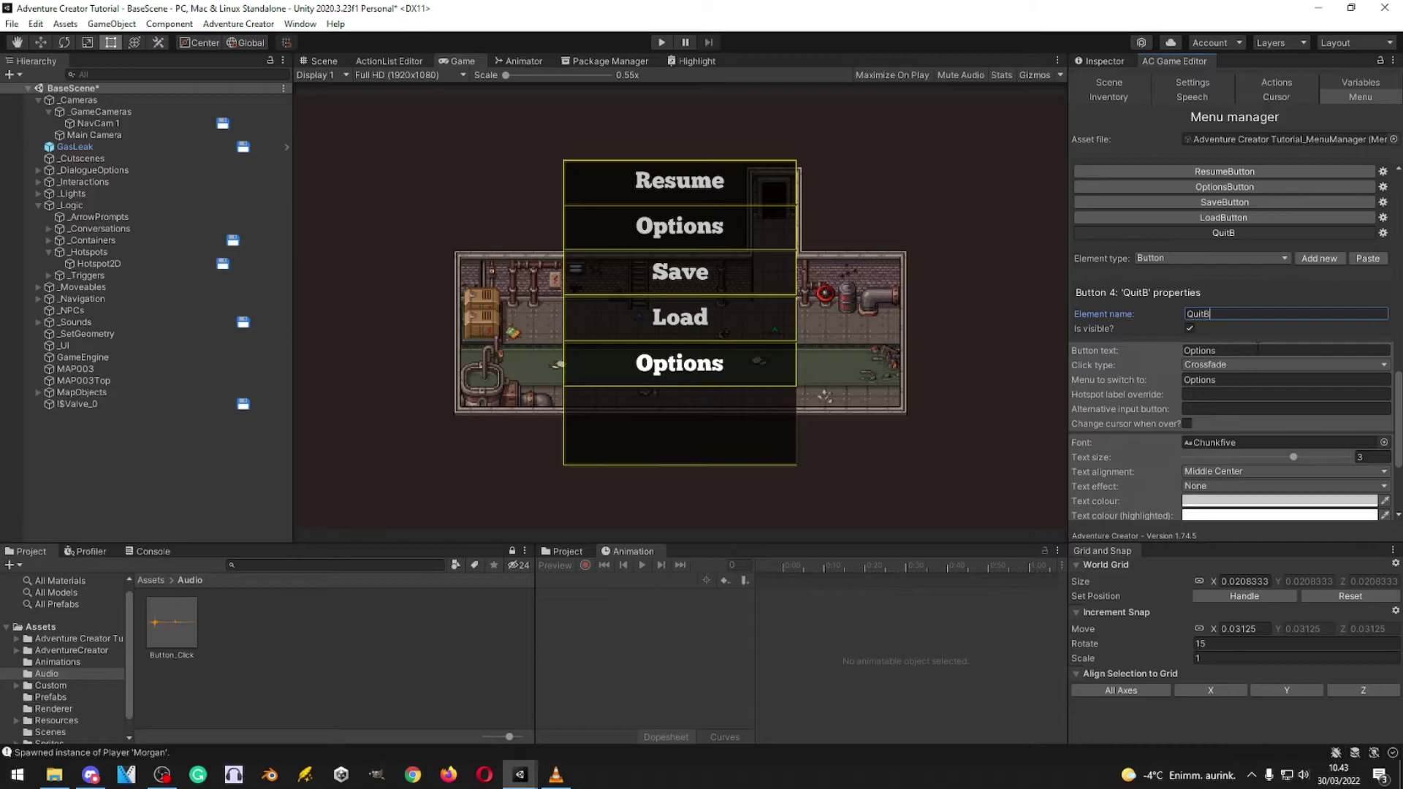
left_click(1258, 349)
type("Quit")
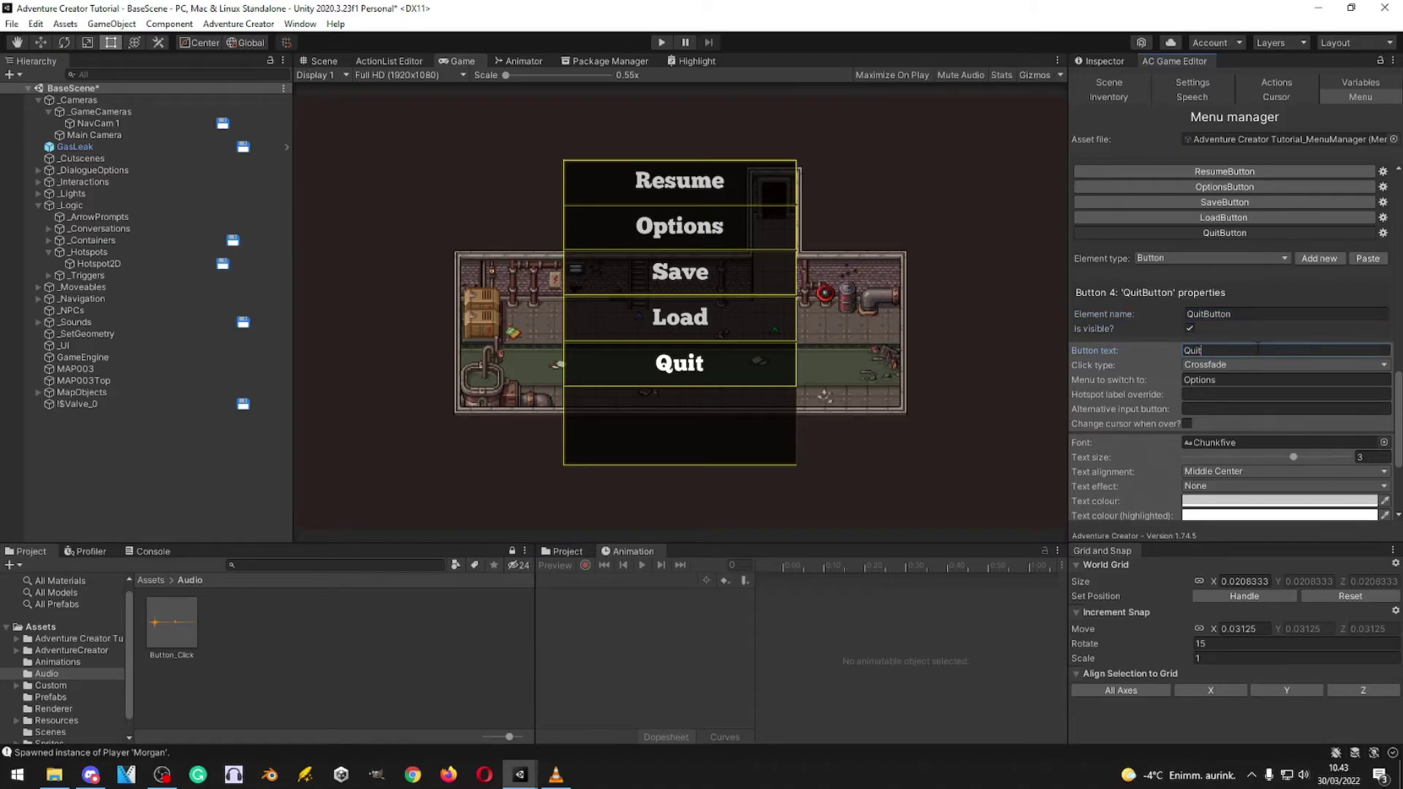
key("Tab")
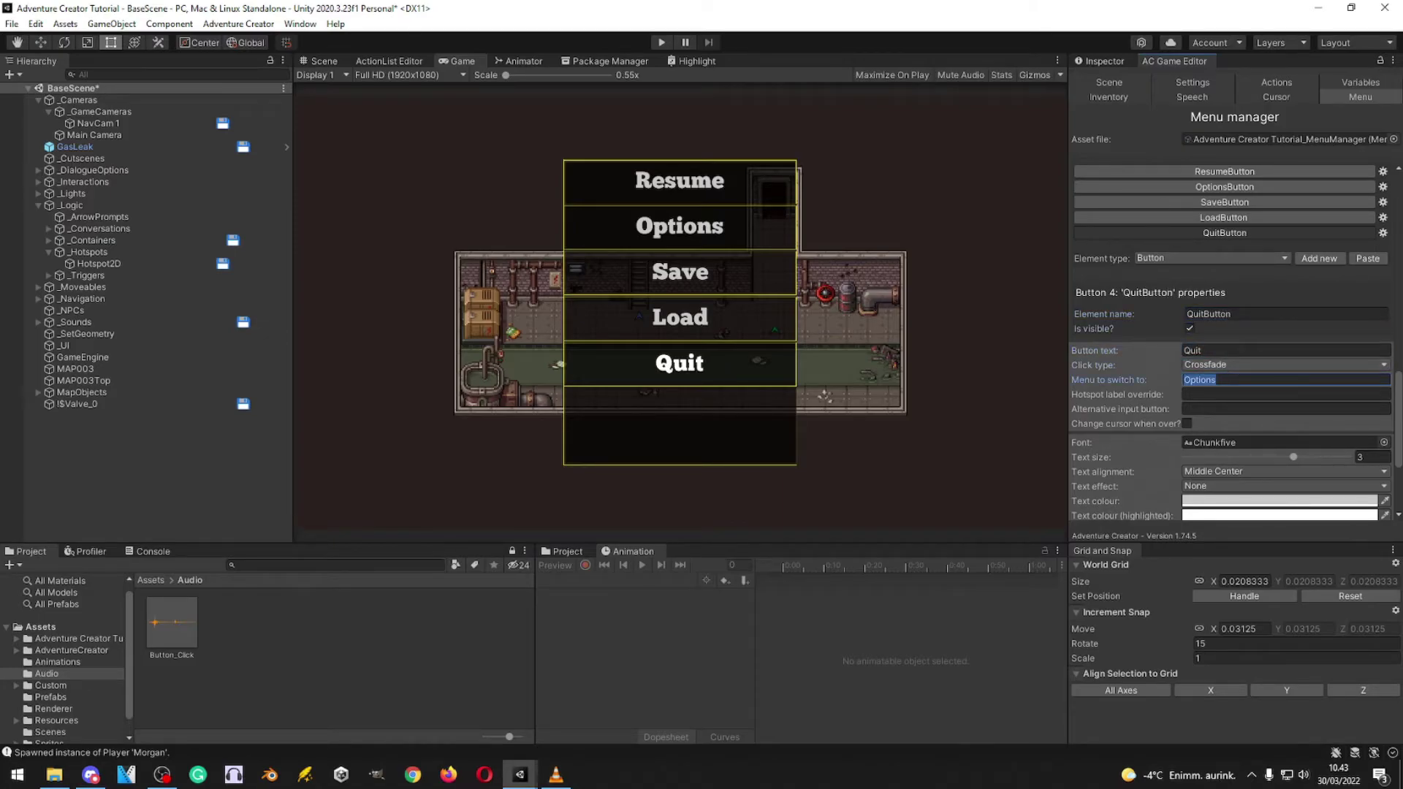
Step: Set QuitButton's click type to Run Action List using the QuitButton Action List Asset
left_click(1257, 365)
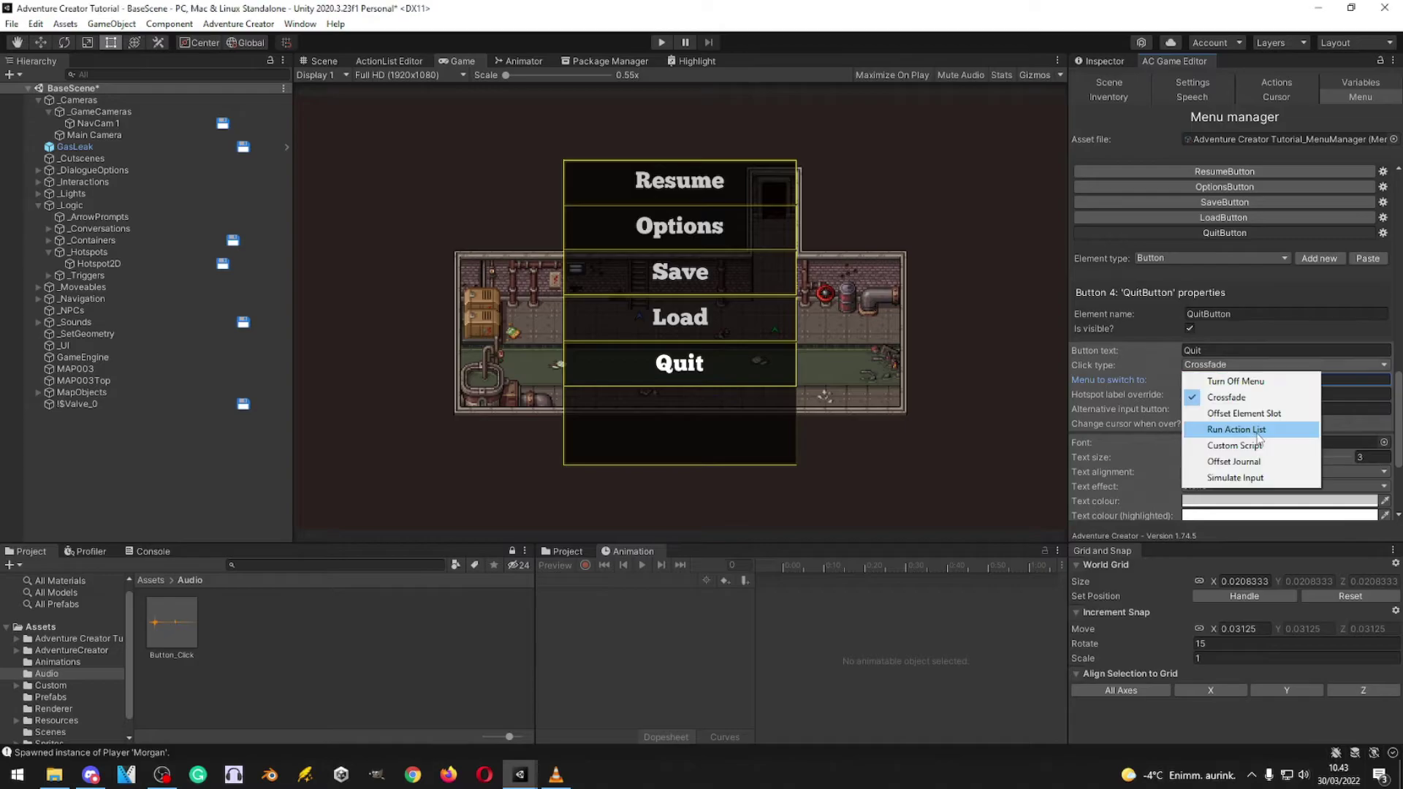
left_click(1260, 430)
left_click(1323, 380)
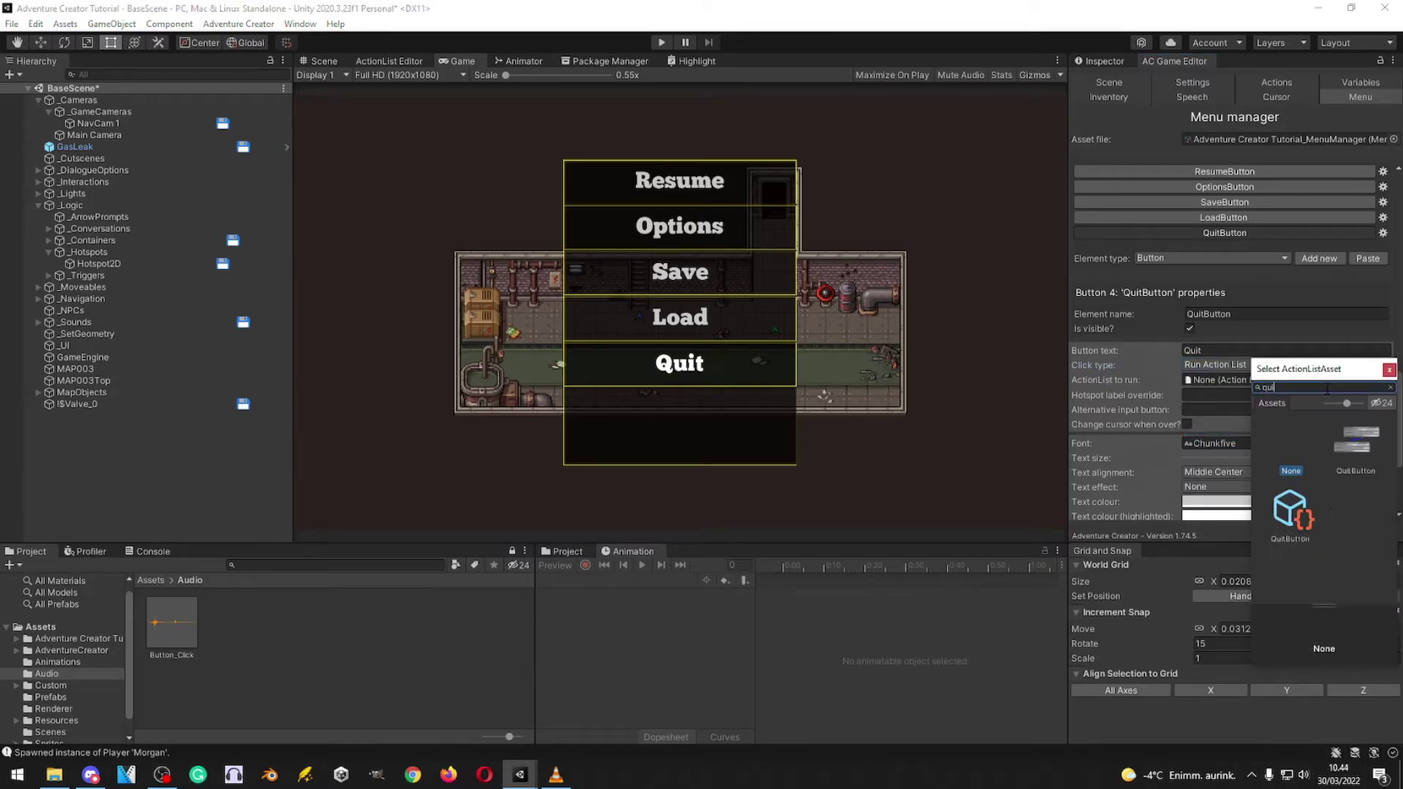
left_click(1296, 504)
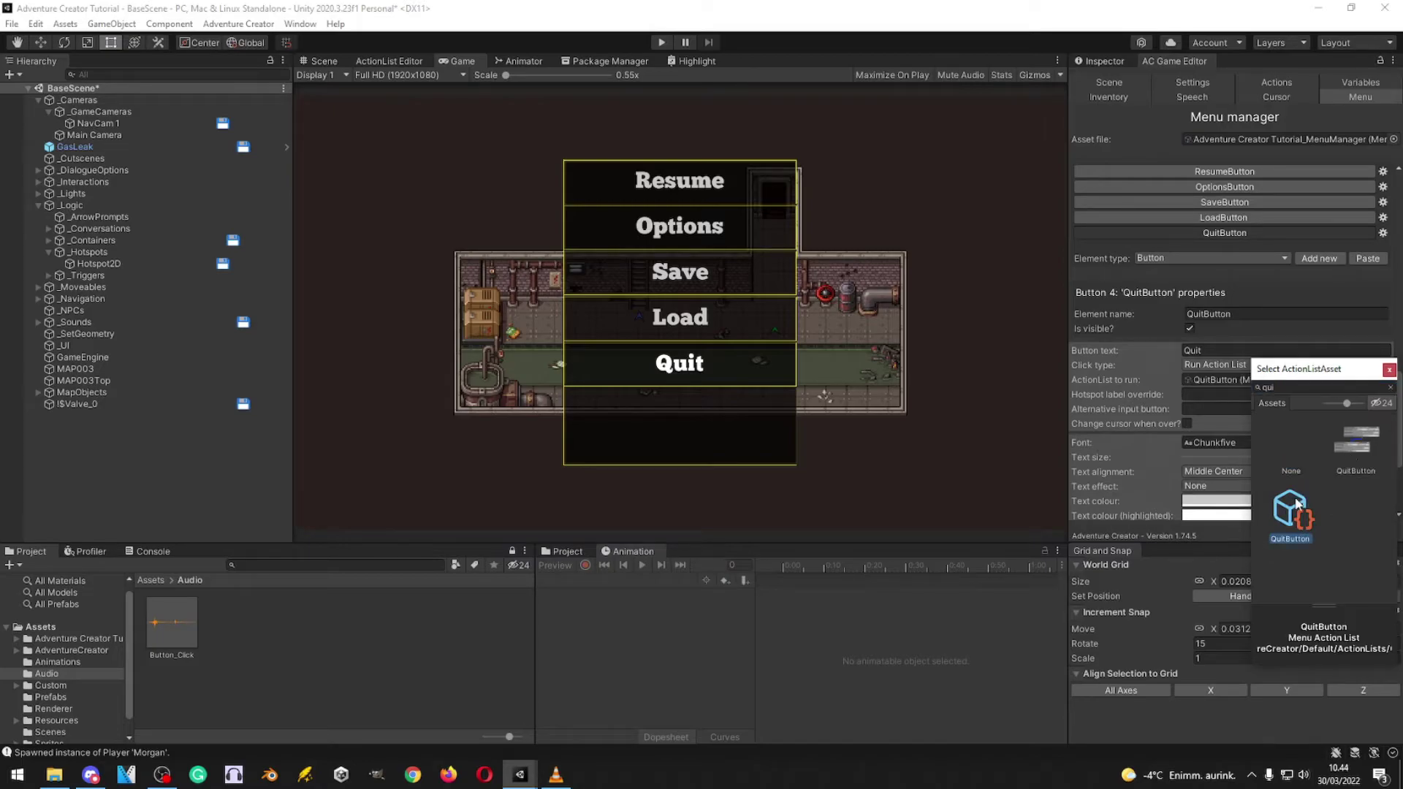
left_click(1350, 452)
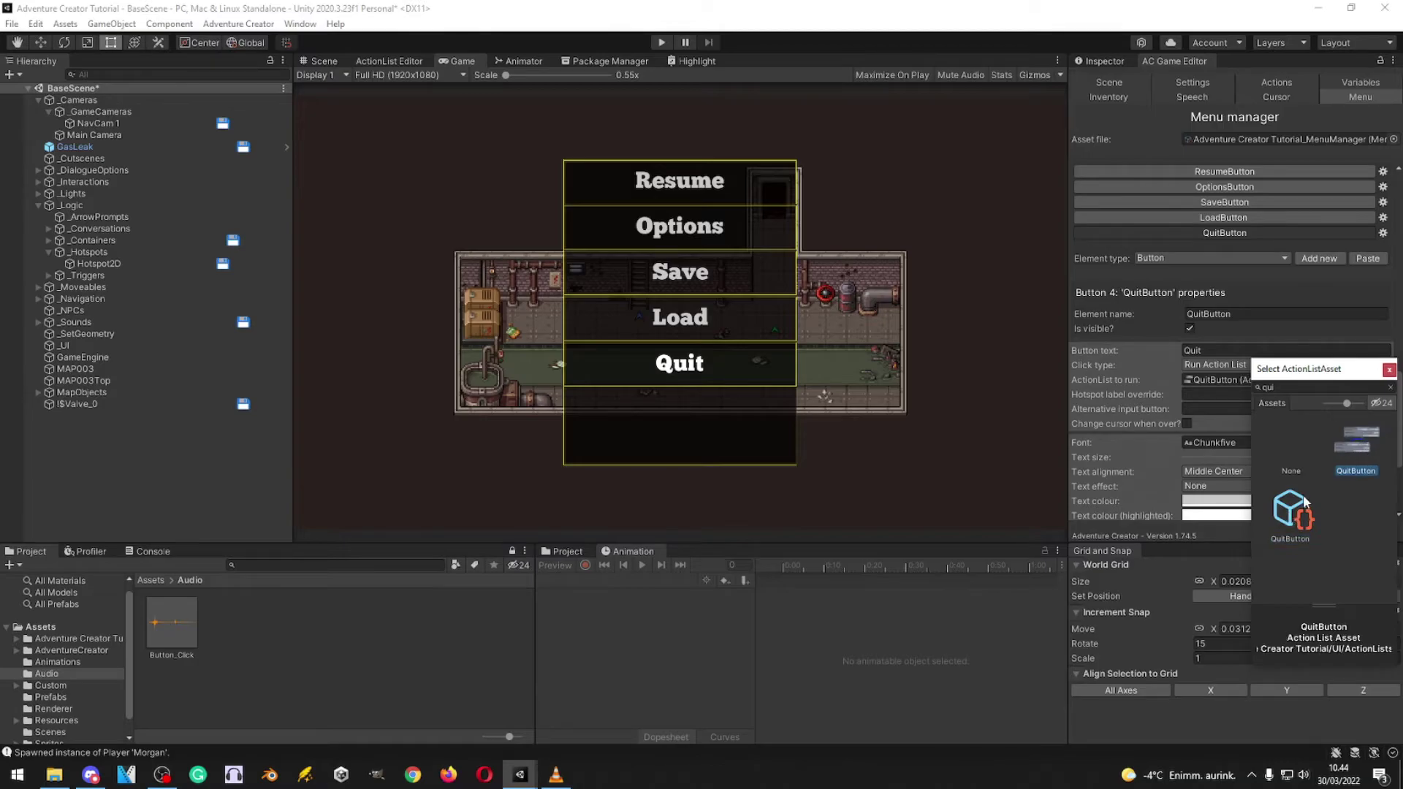
left_click(1276, 520)
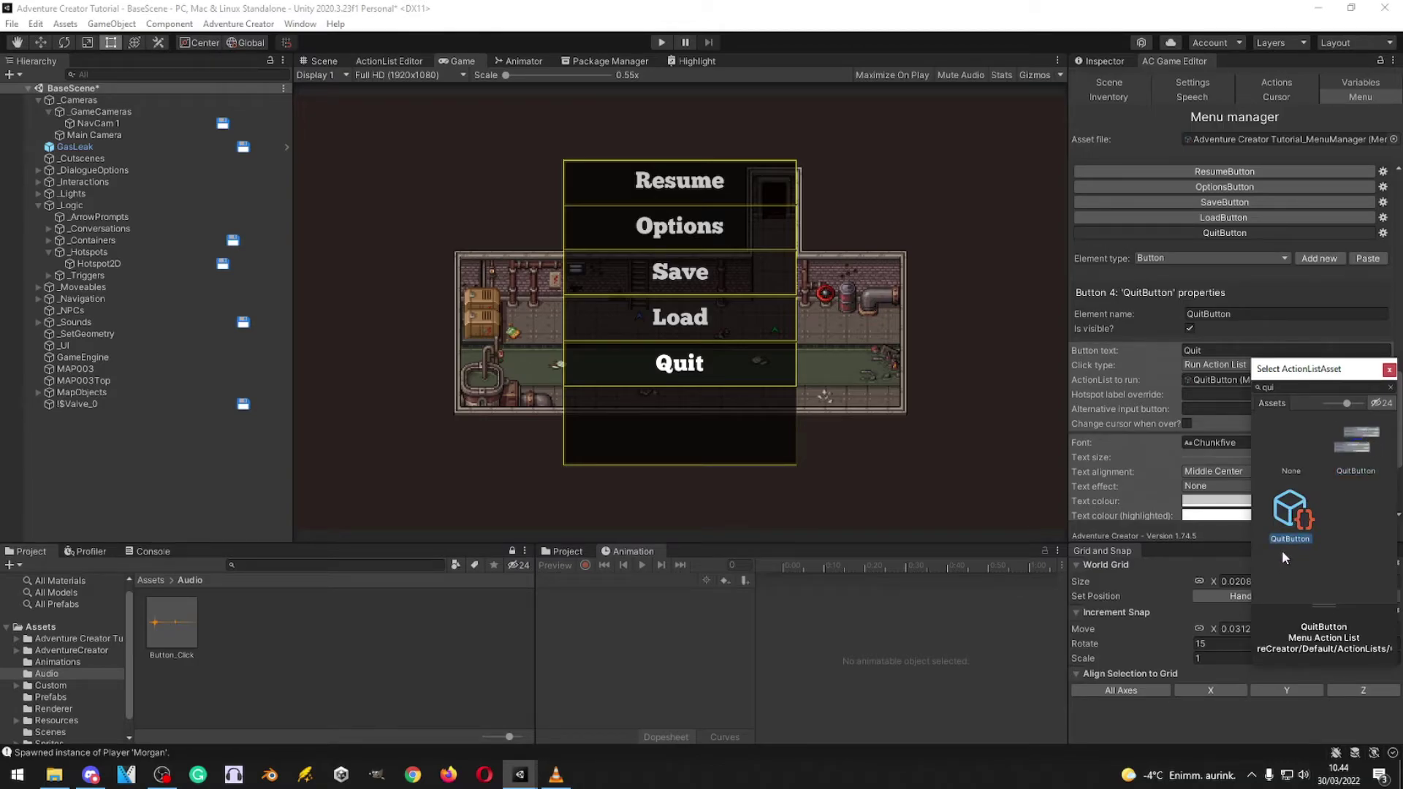
left_click(1364, 447)
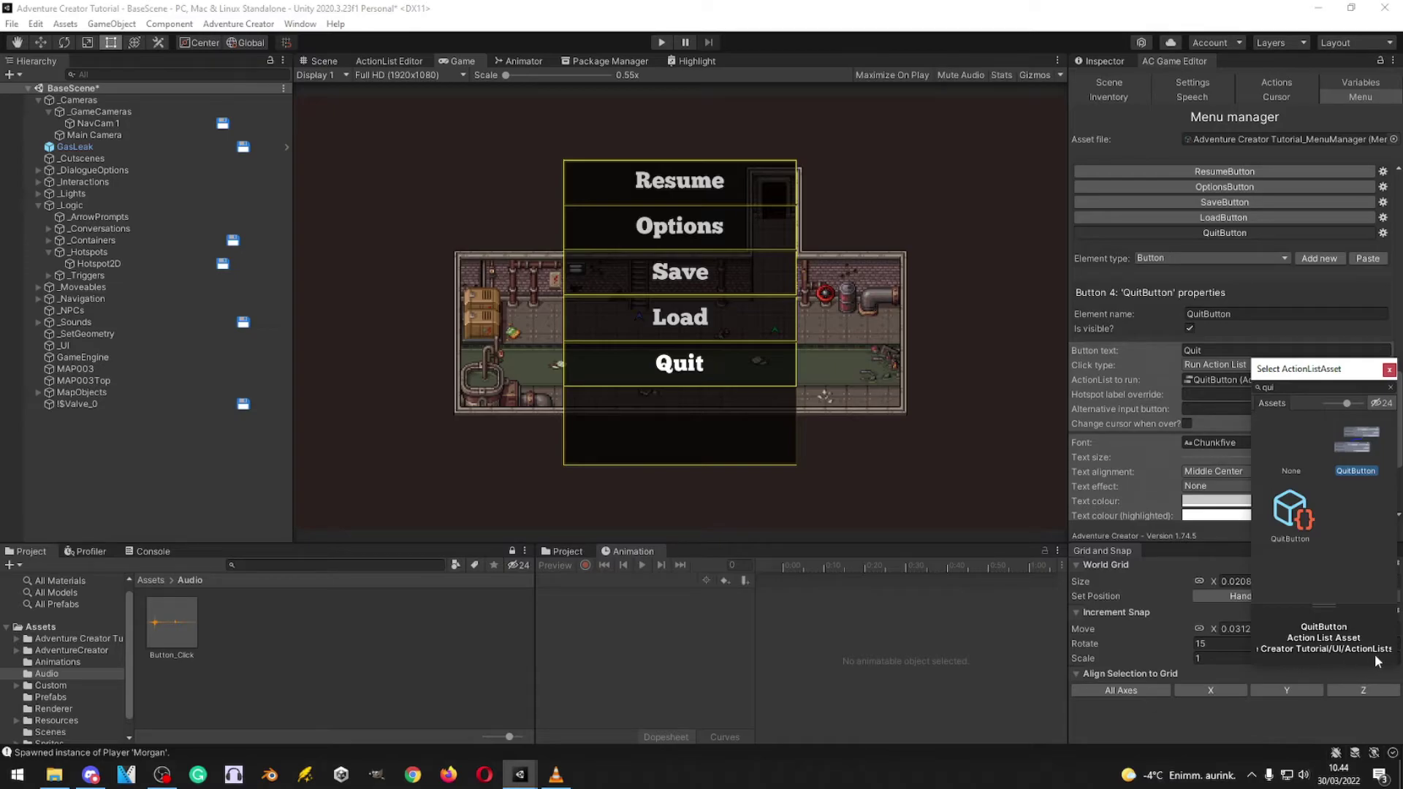
double_click(1353, 455)
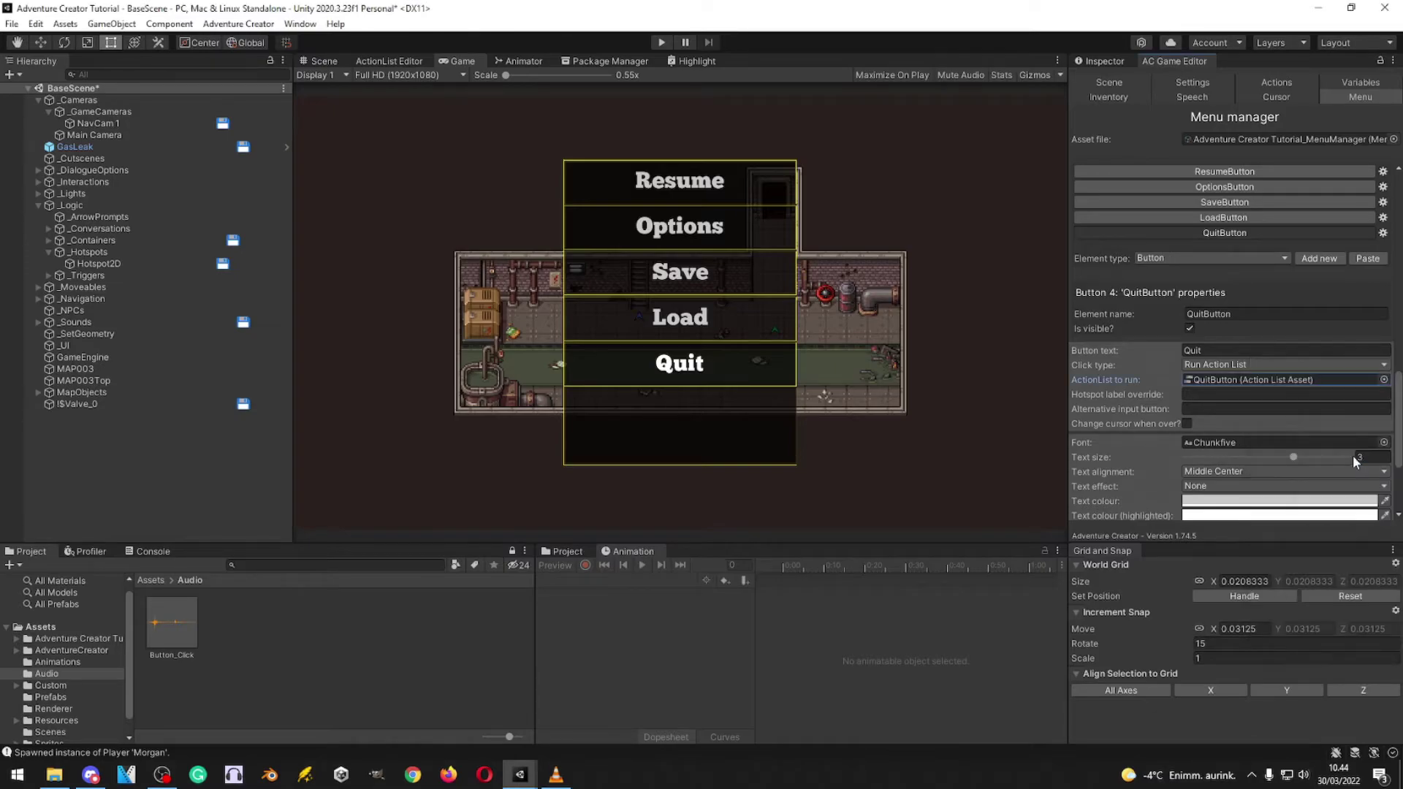
Step: Assign a QuitButton action list to the Quit button's ActionList to run field
left_click(150, 580)
double_click(1243, 380)
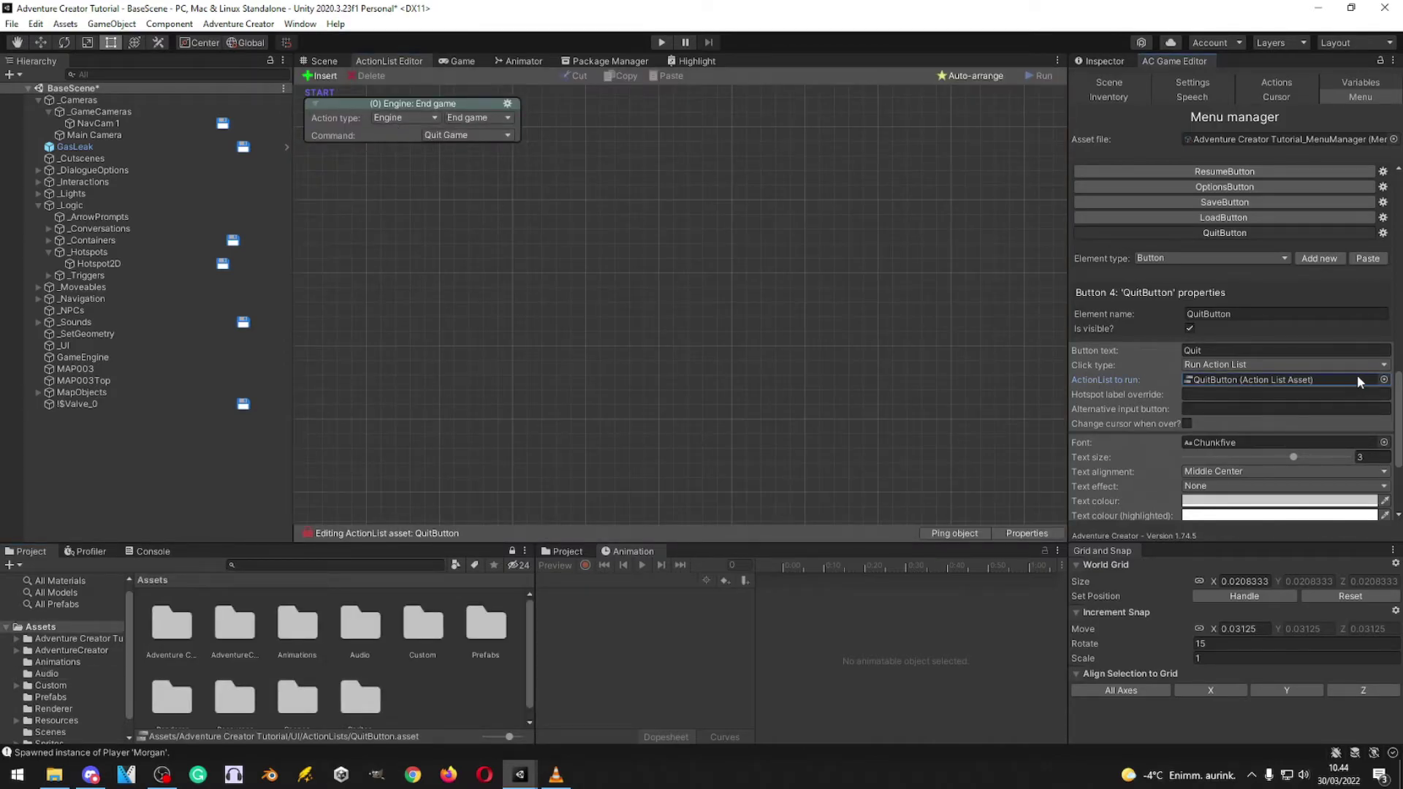
left_click(1383, 379)
double_click(1290, 504)
scroll(397, 633, "down", 1)
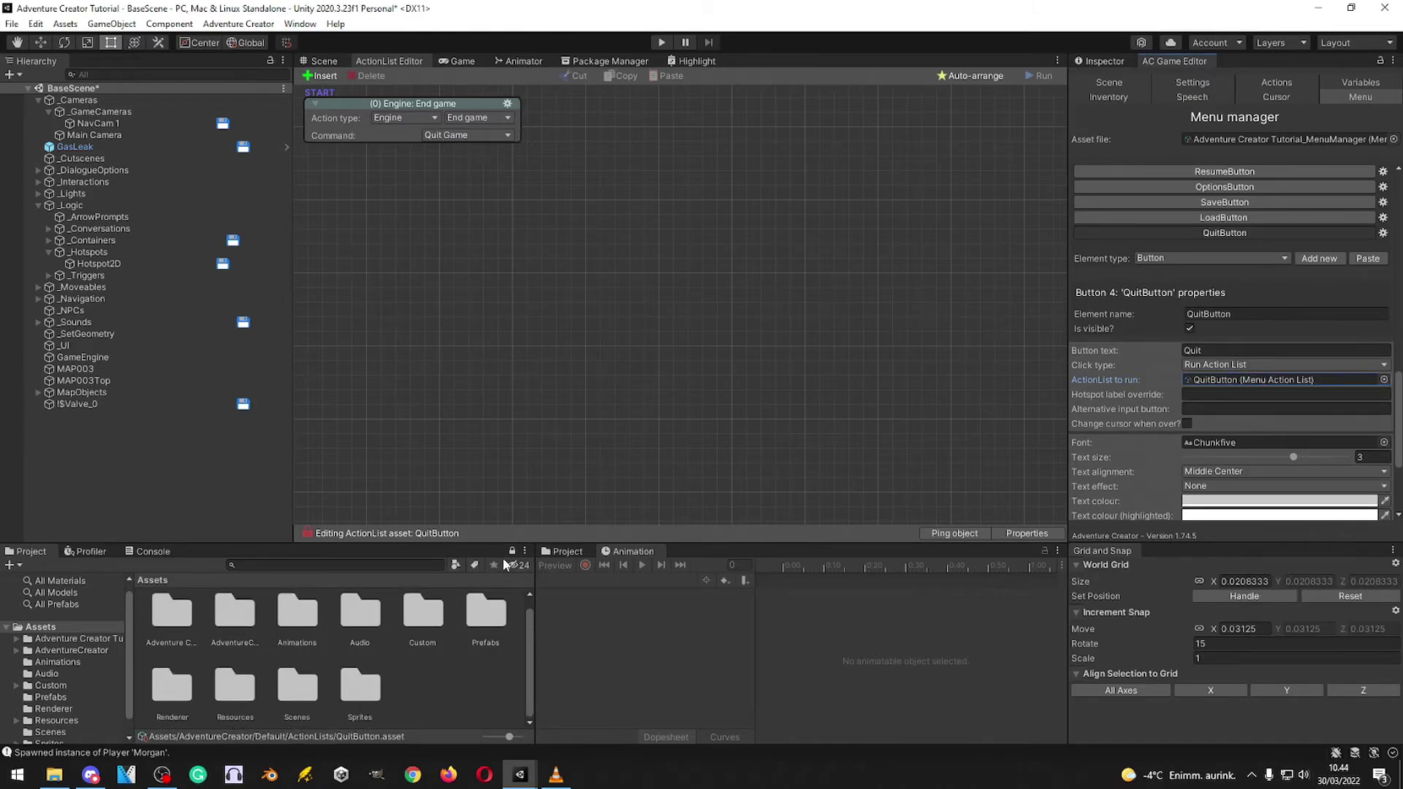
Step: Replace it with the QuitButton asset from the UI/ActionLists folder and ping it in the Project
left_click(1209, 380)
left_click(179, 687)
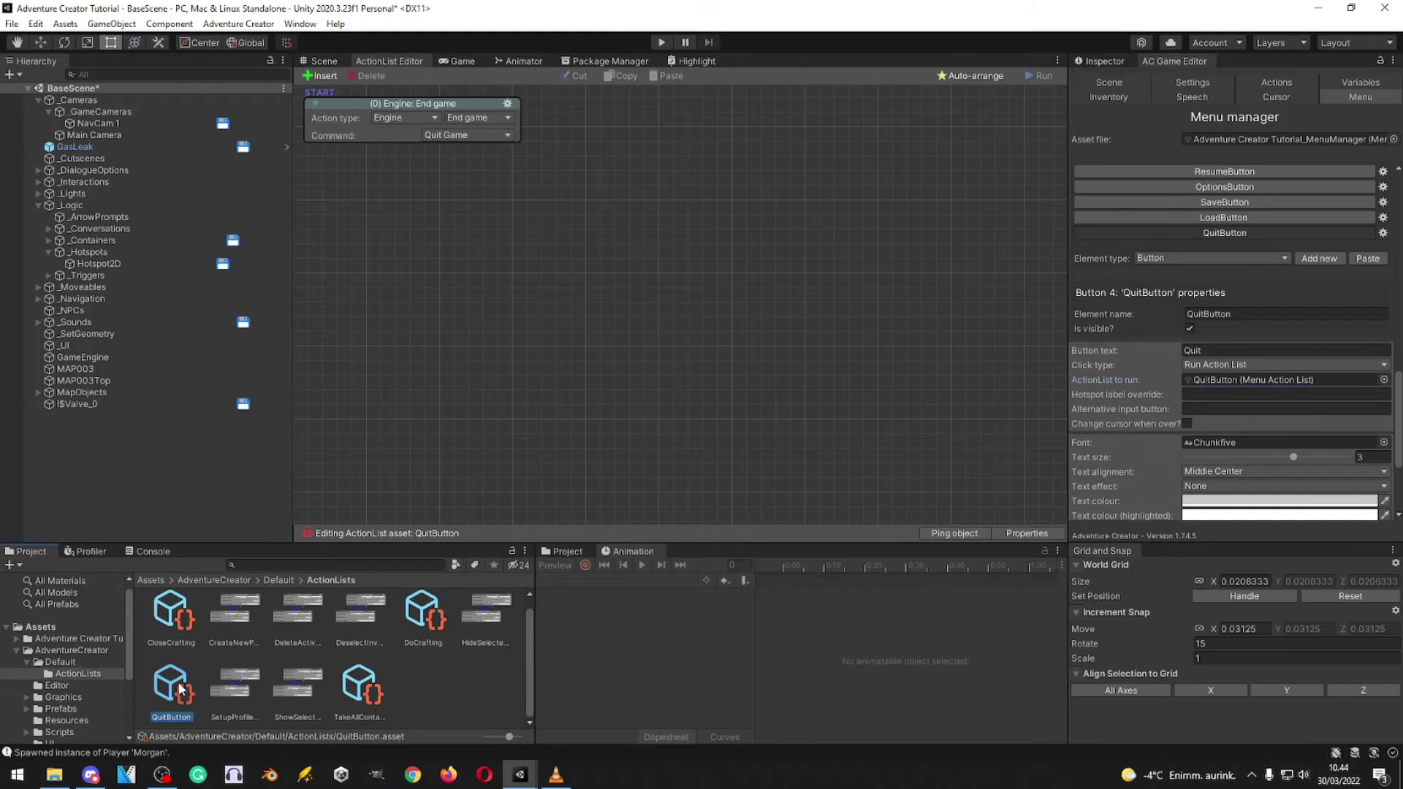
left_click(229, 688)
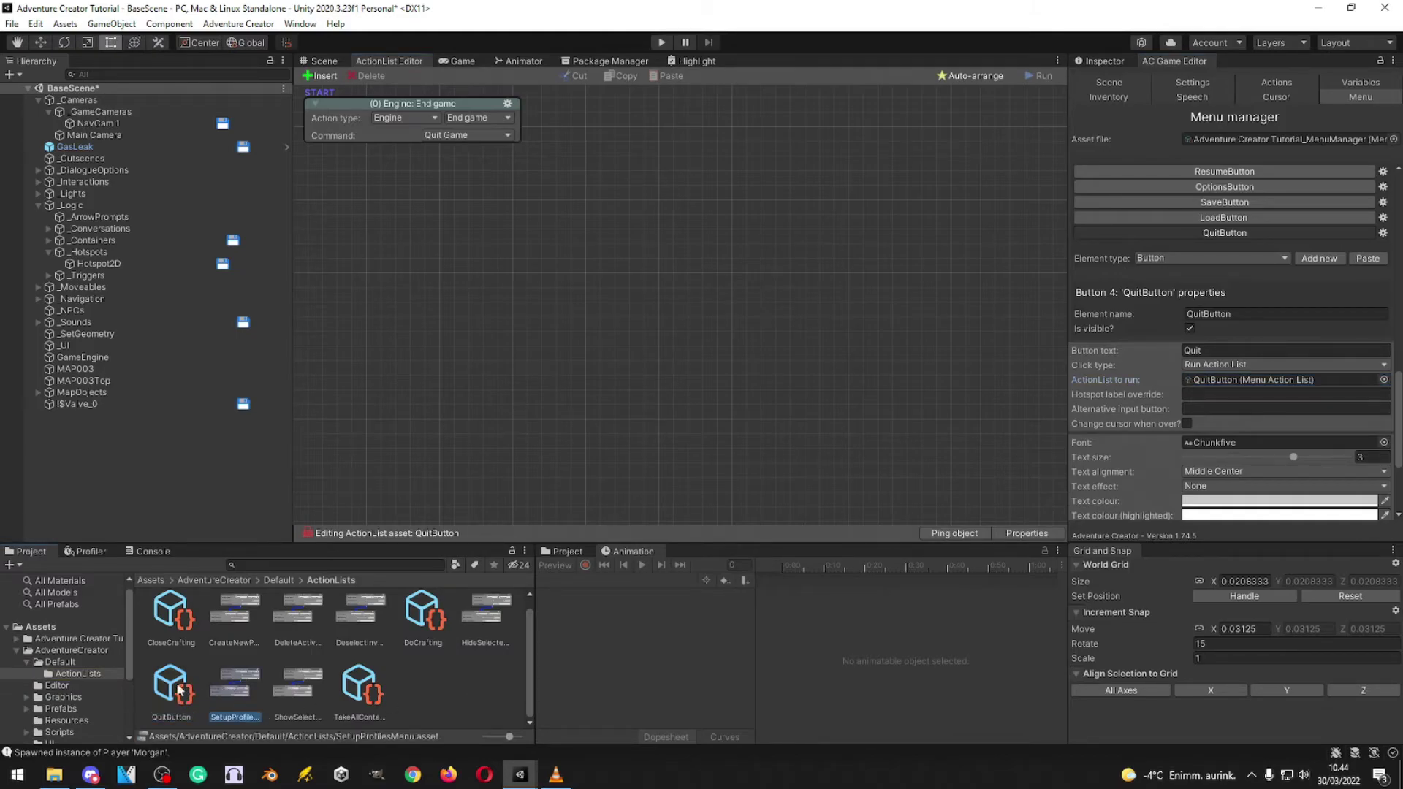
left_click(183, 689)
left_click(236, 694)
left_click(176, 694)
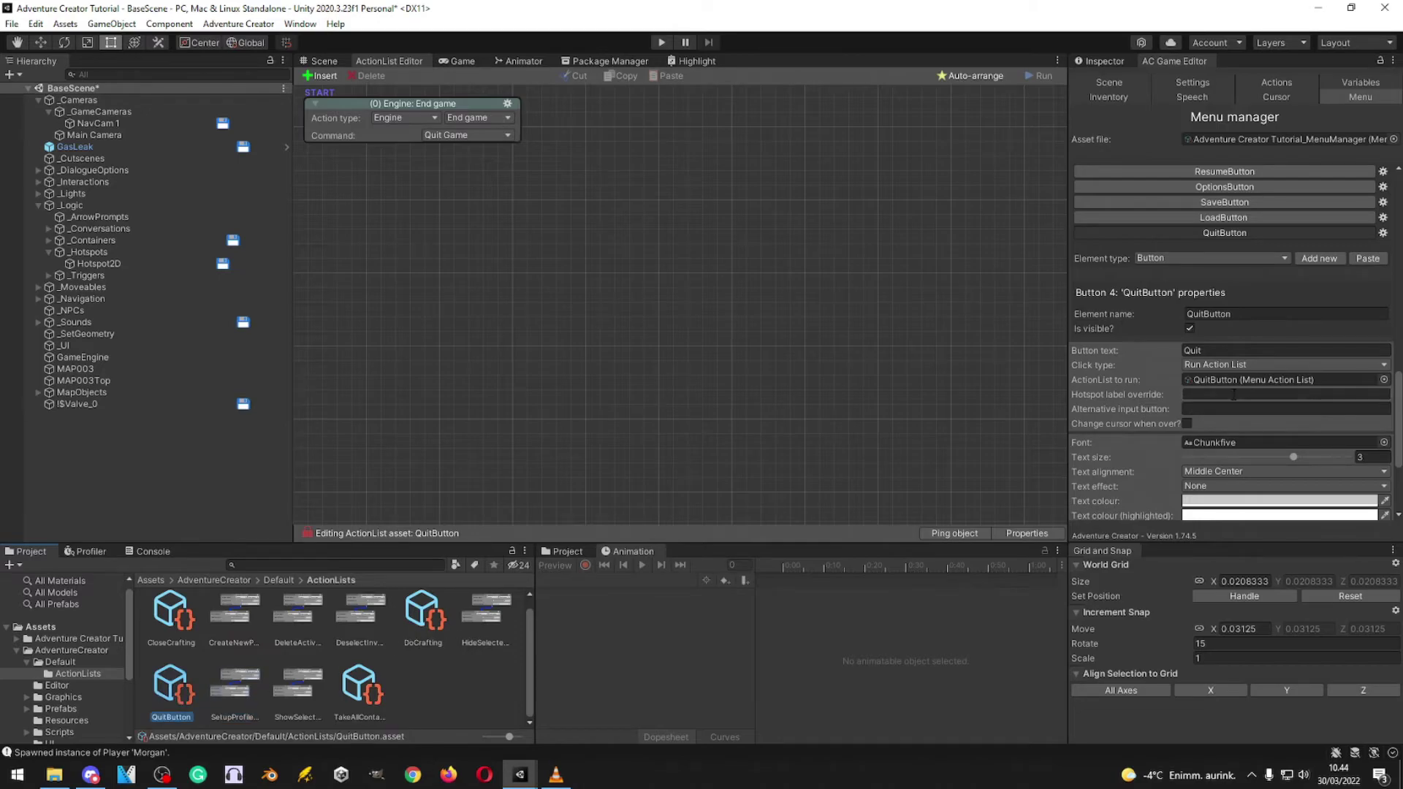
left_click(1384, 380)
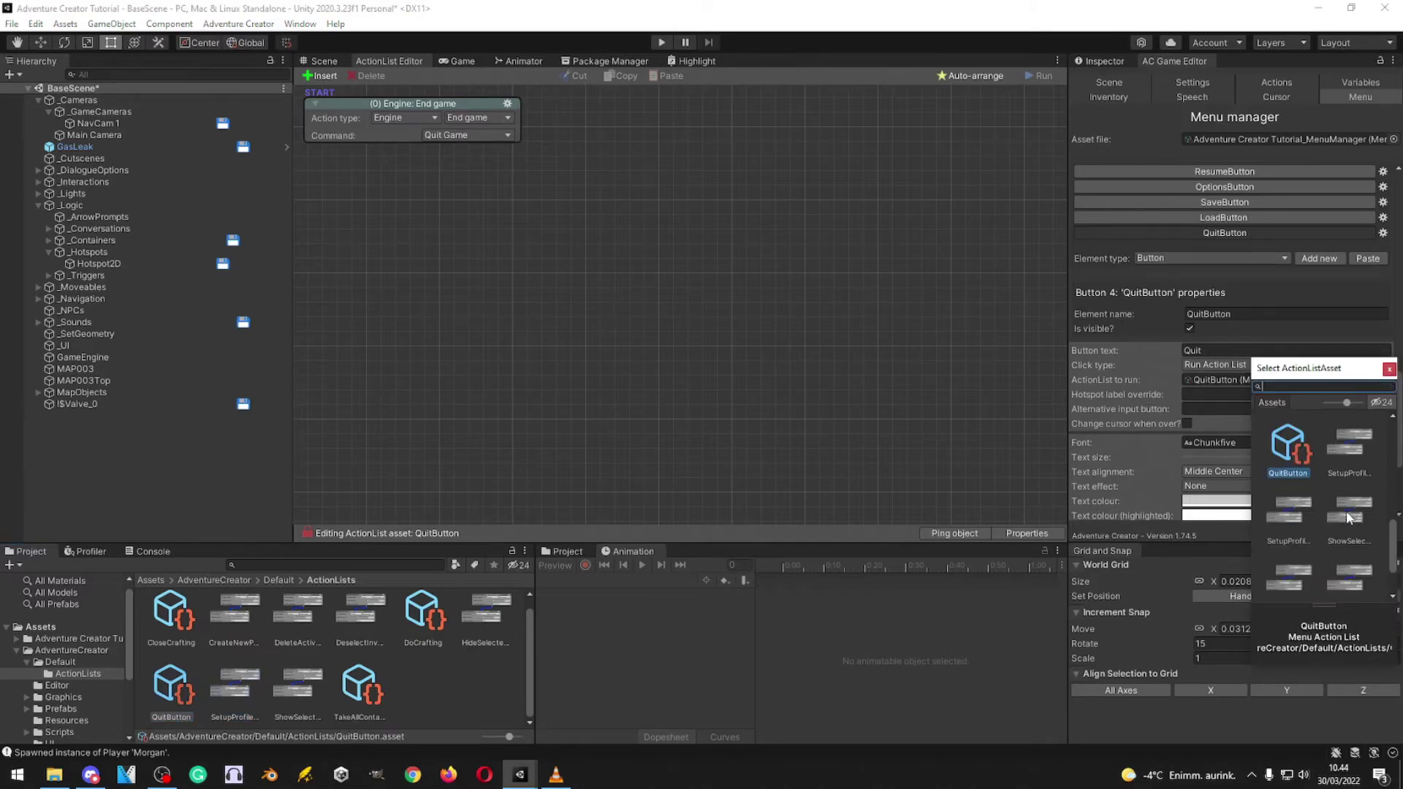
scroll(1349, 519, "up", 1)
double_click(1353, 471)
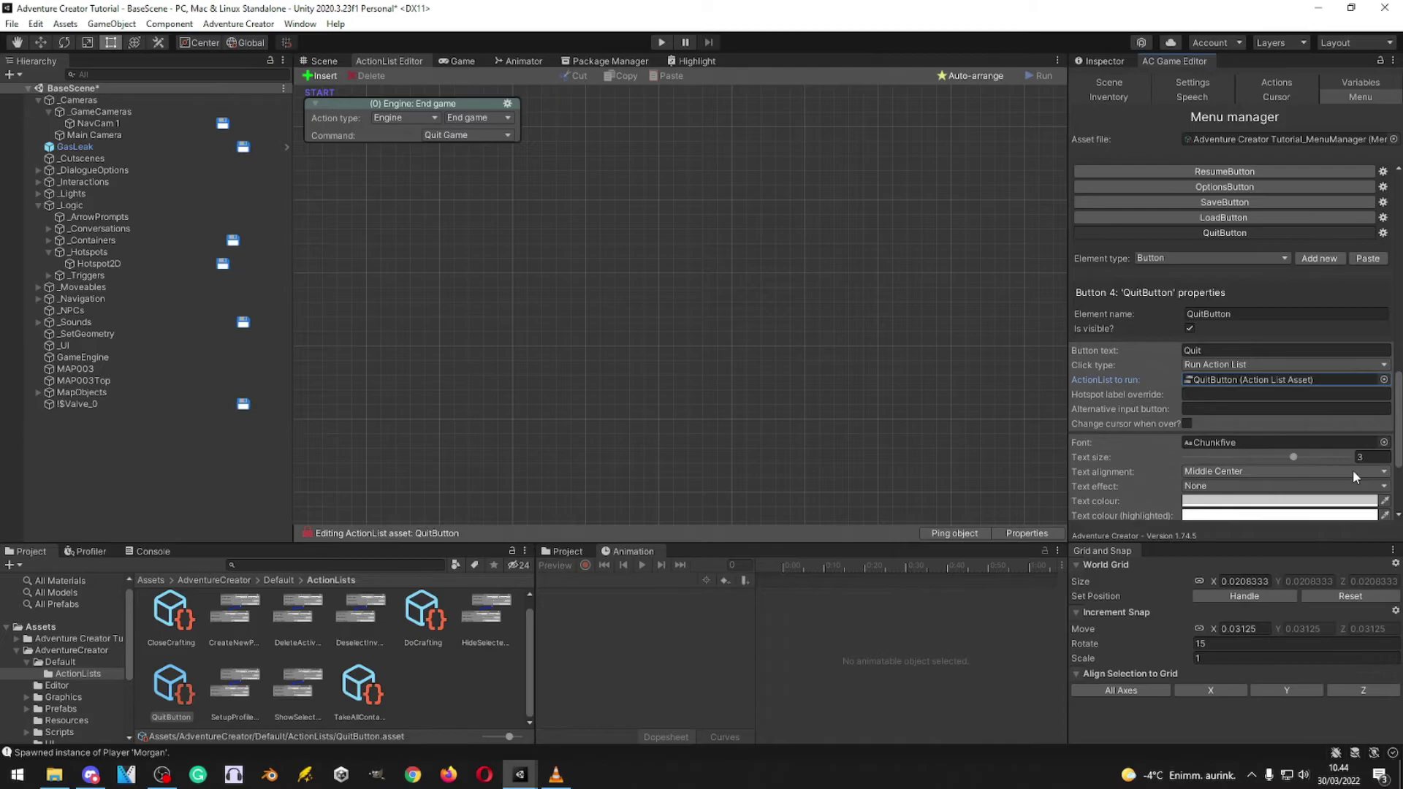
left_click(1221, 380)
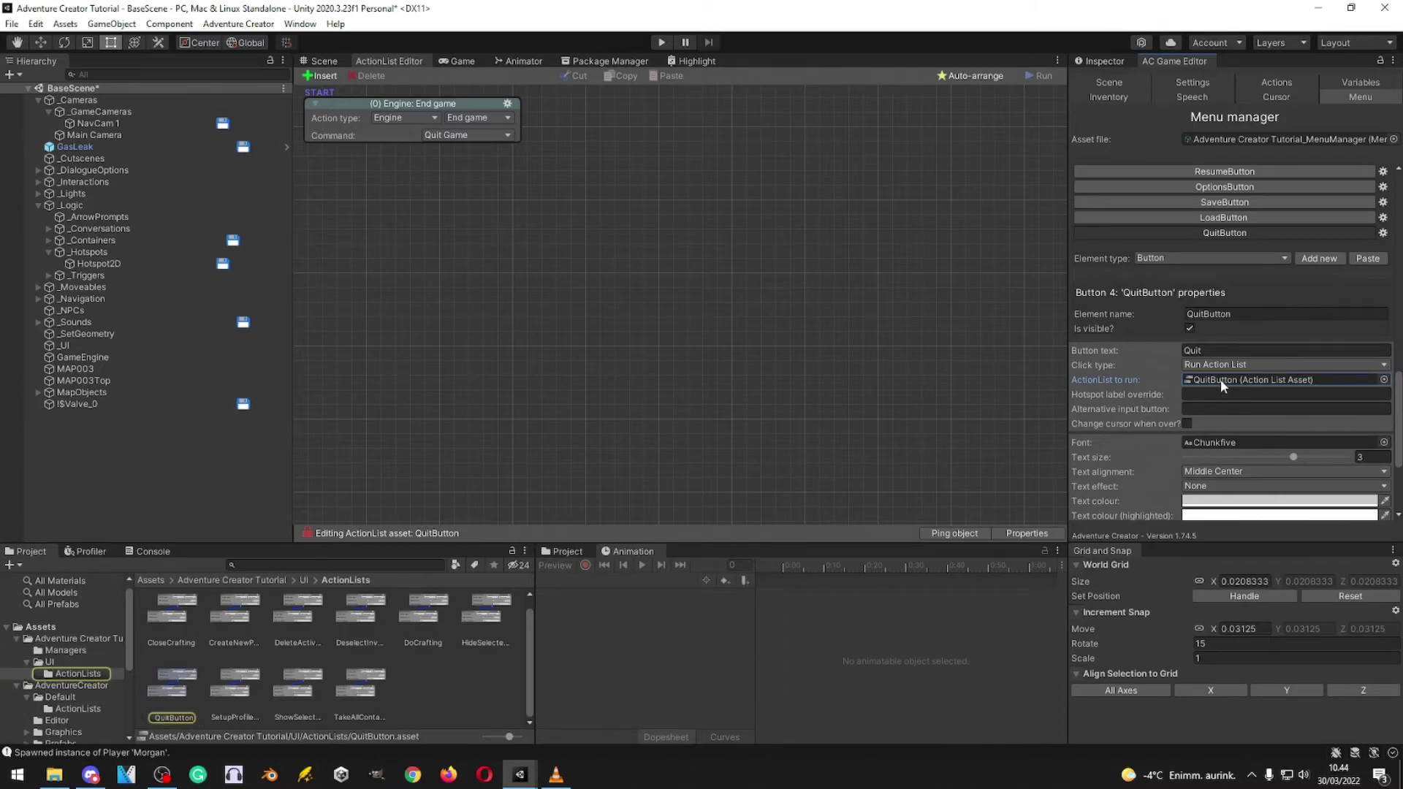
Step: Add a Camera Fade action set to Fade Out to the QuitButton graph
right_click(570, 187)
left_click(625, 193)
left_click(663, 204)
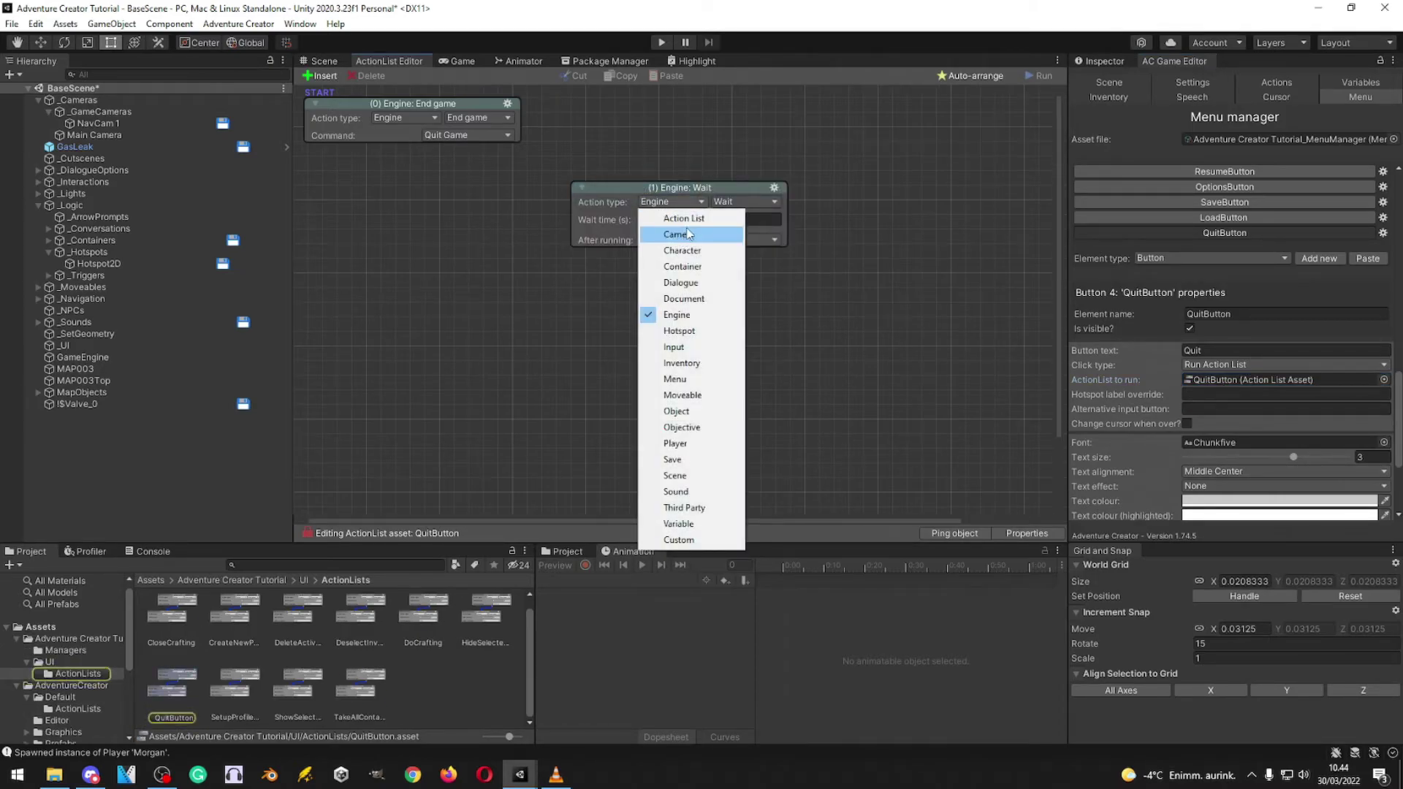
left_click(689, 234)
left_click(761, 201)
left_click(735, 232)
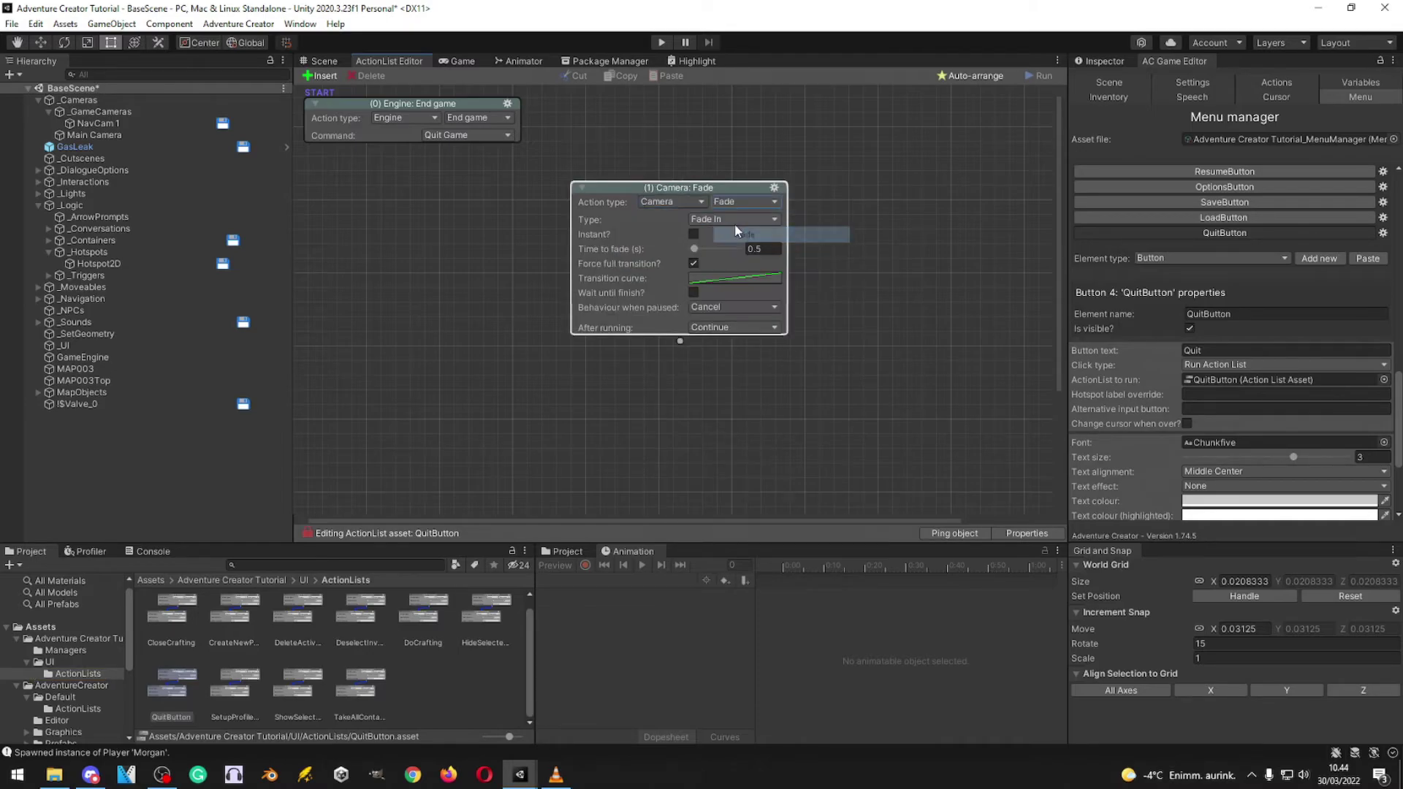
left_click(735, 220)
left_click(729, 247)
left_click(694, 307)
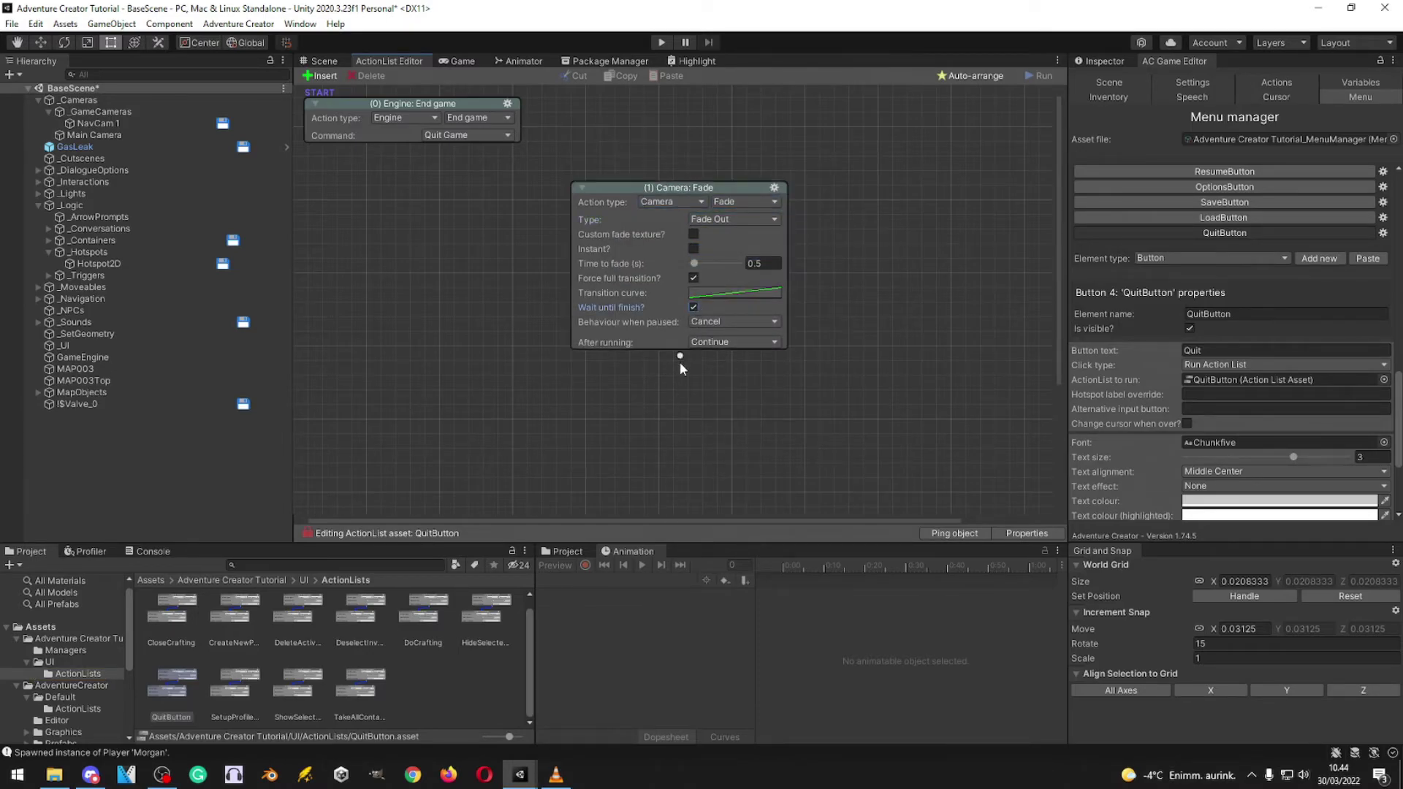
Step: Add a Sound Play music action with Method Stop and a 0.5 s fade-out, waiting until finished
left_click(680, 357)
left_click(671, 397)
left_click(694, 307)
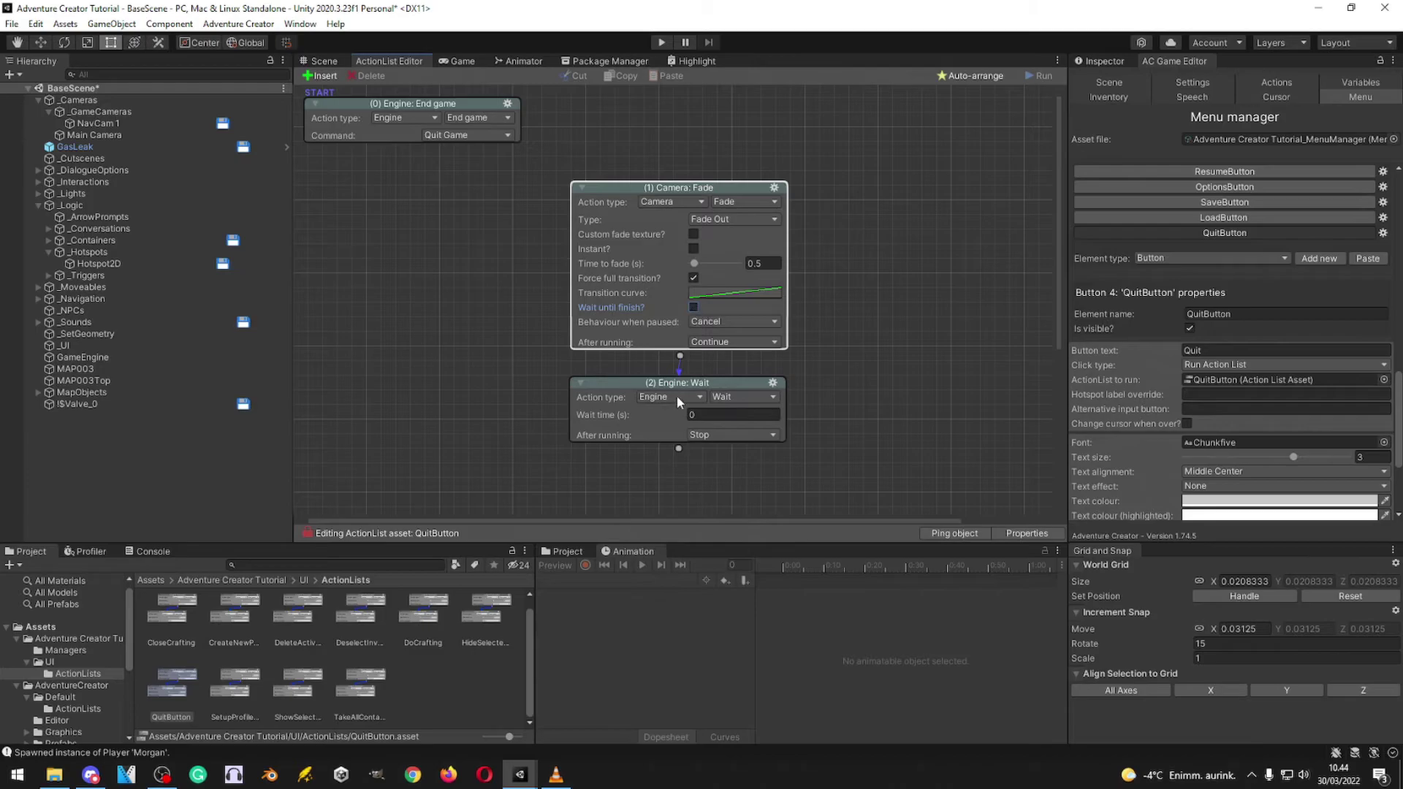
left_click(676, 397)
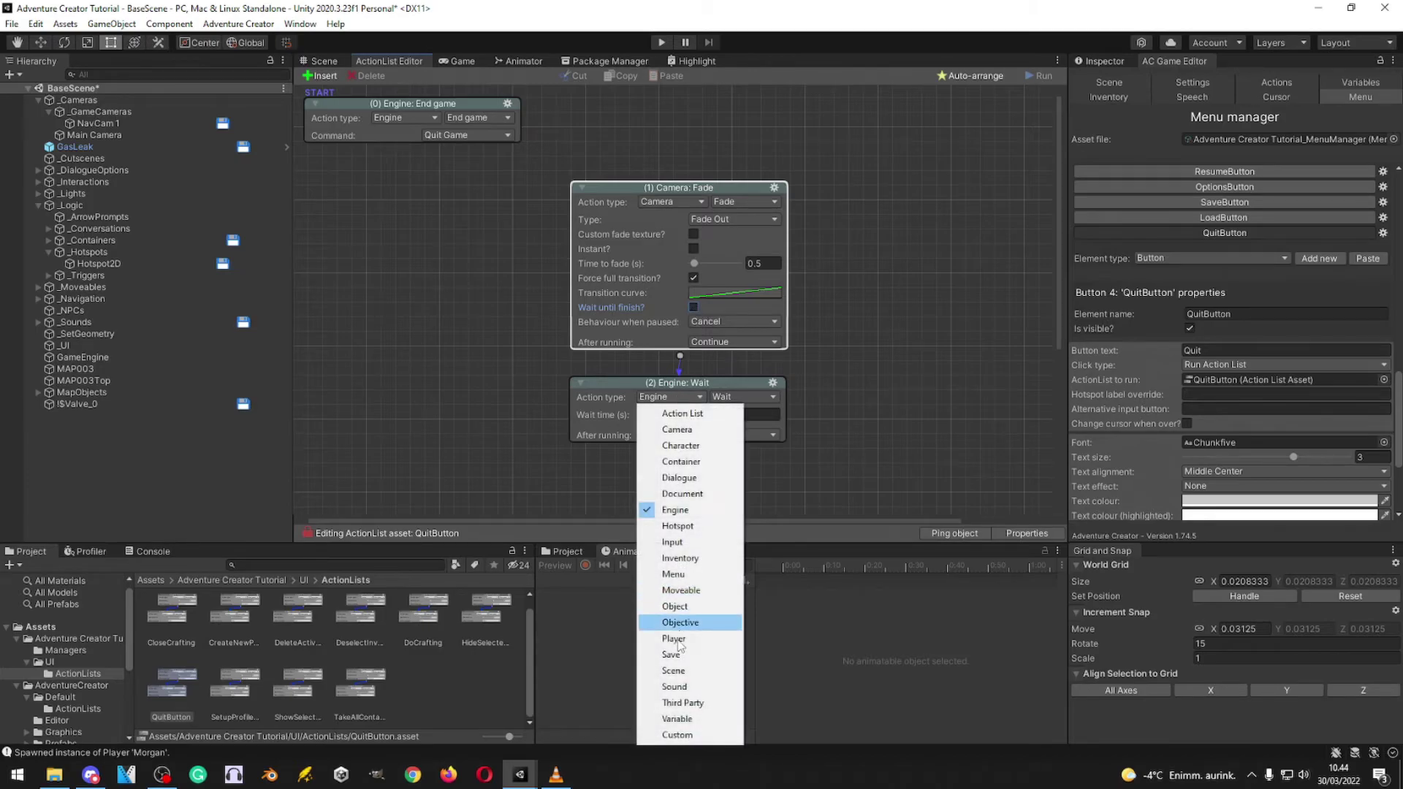
left_click(674, 687)
left_click(742, 397)
left_click(712, 464)
left_click(731, 429)
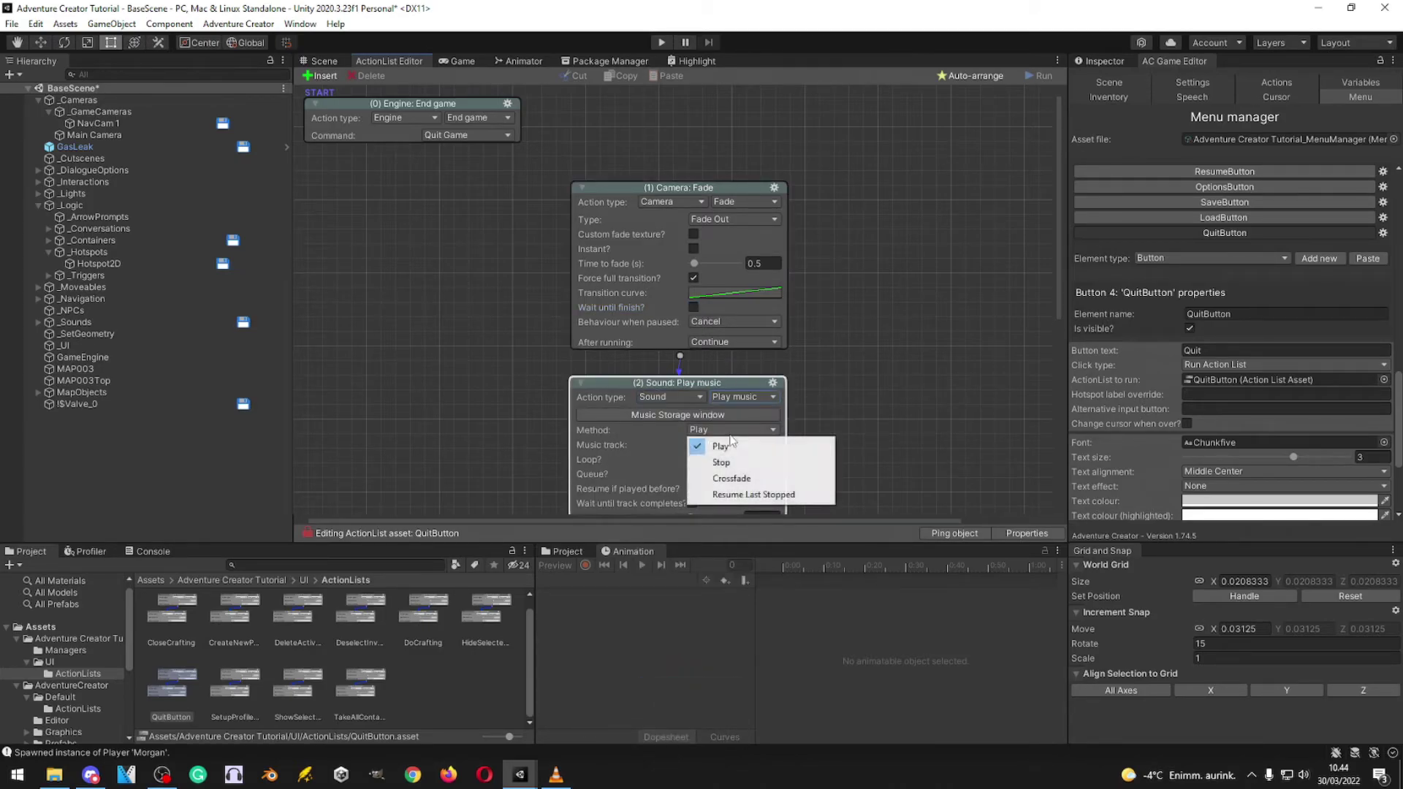
left_click(722, 462)
scroll(849, 397, "down", 1)
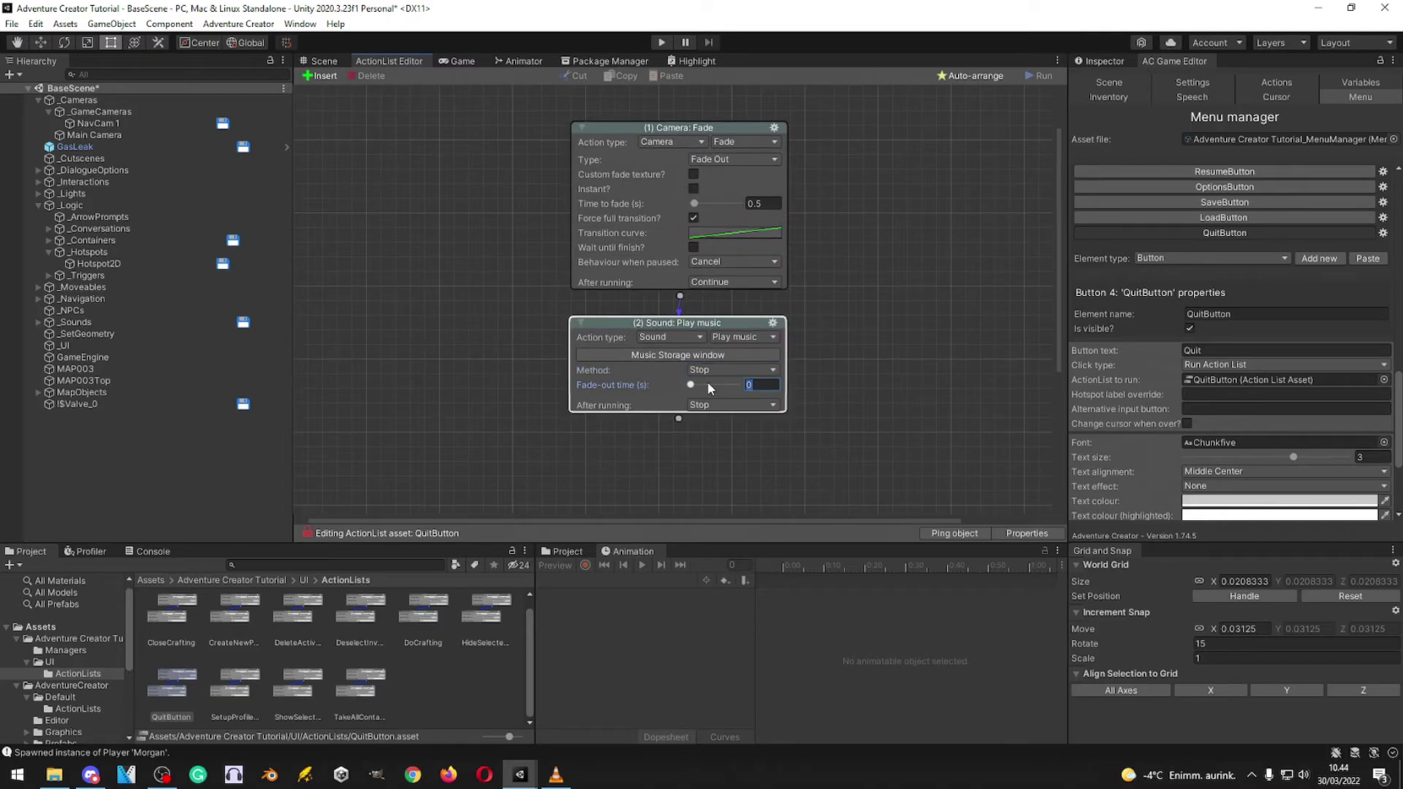
type("0.4")
key("BackSpace")
type("5")
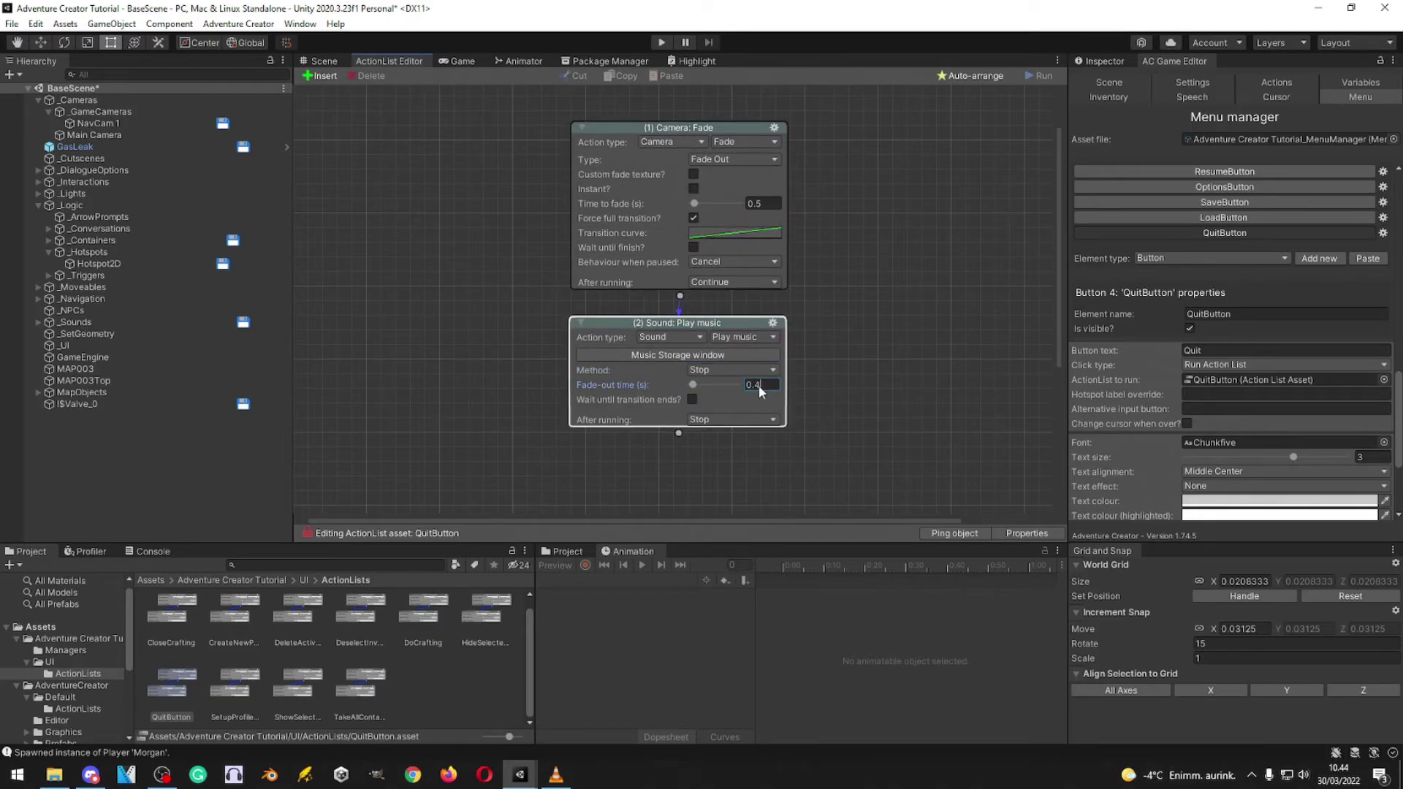
left_click(693, 399)
Step: Make the fade the first action, link Sound to End game, and auto-arrange the chain
scroll(784, 239, "up", 1)
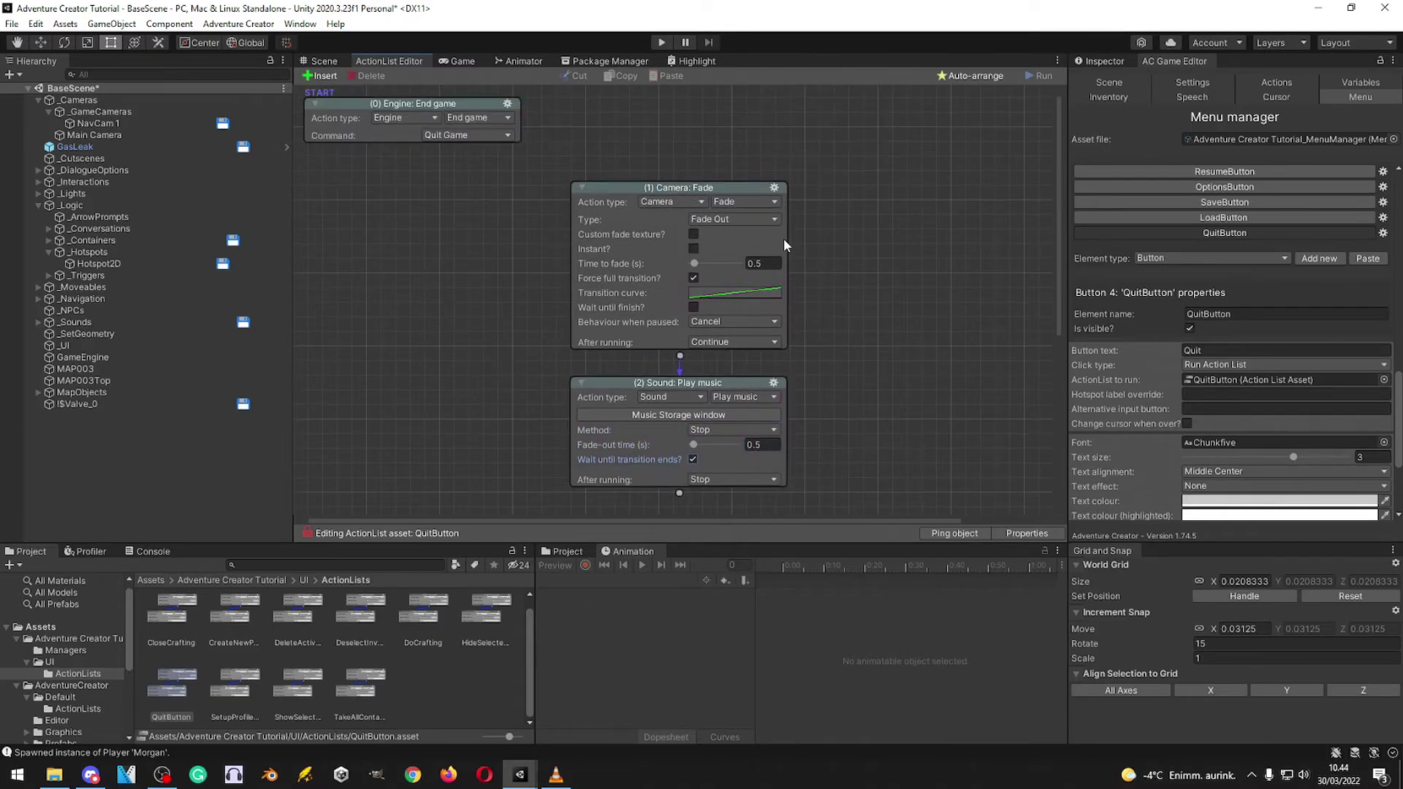
left_click(774, 188)
left_click(811, 268)
left_click_drag(431, 133, 425, 437)
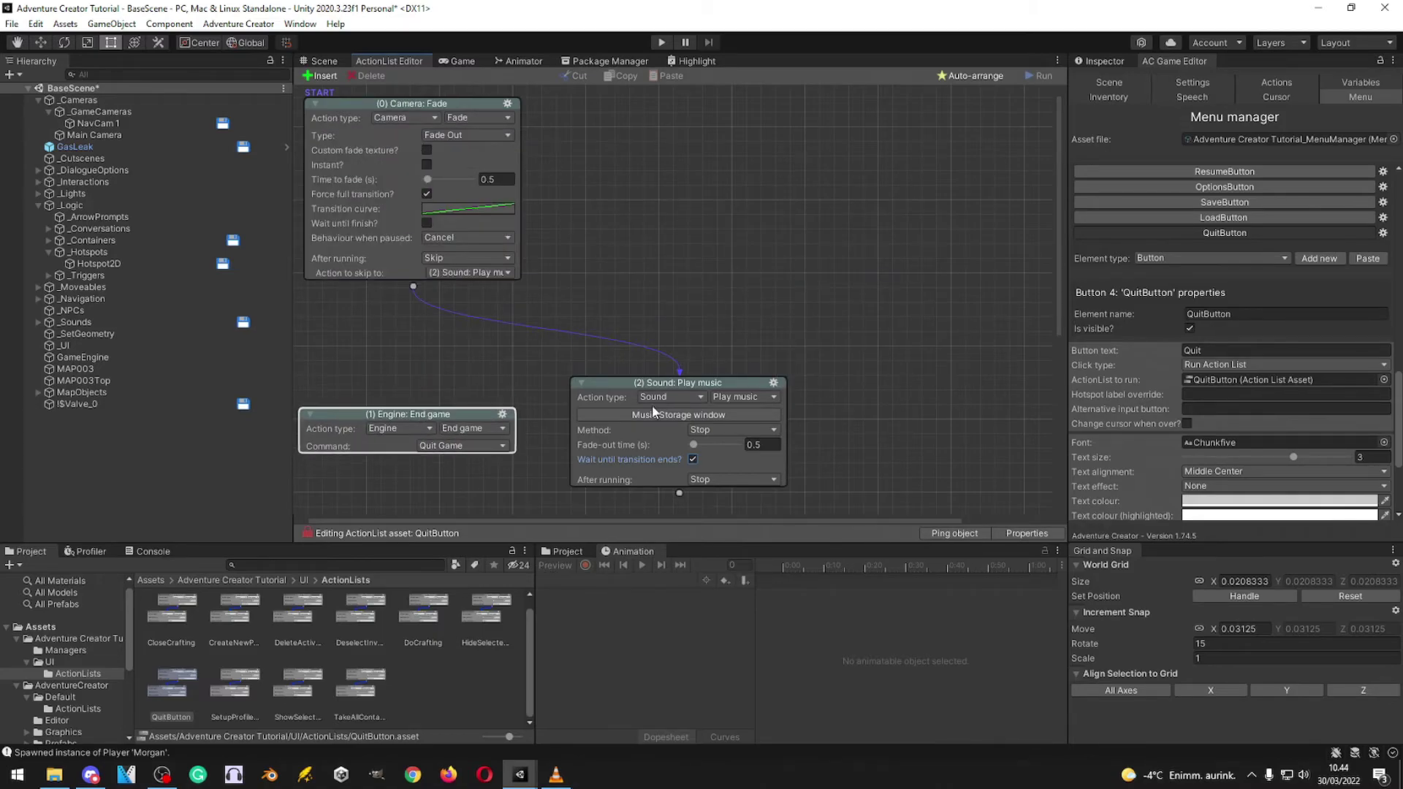
left_click_drag(652, 383, 651, 240)
left_click(731, 336)
left_click(681, 348)
right_click(711, 417)
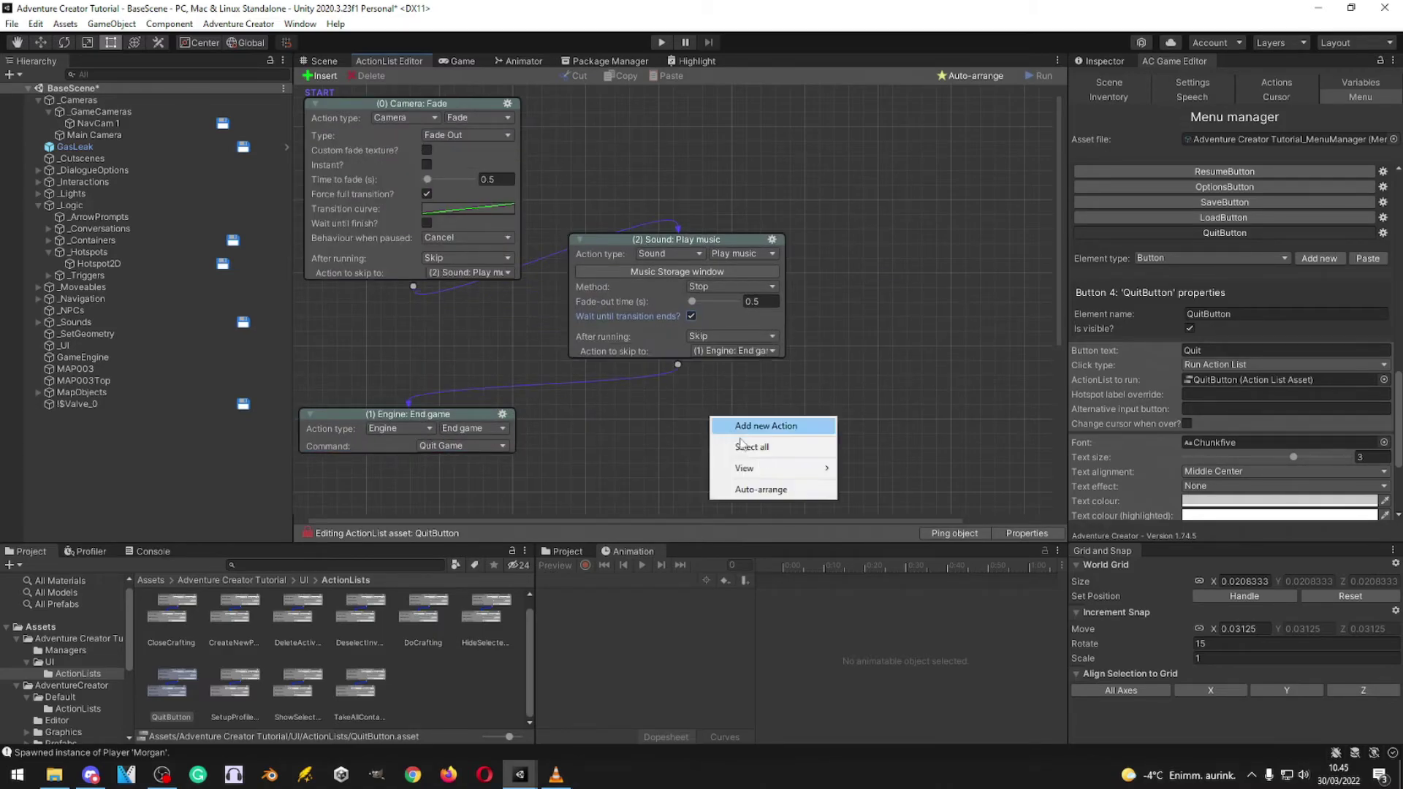
left_click(738, 487)
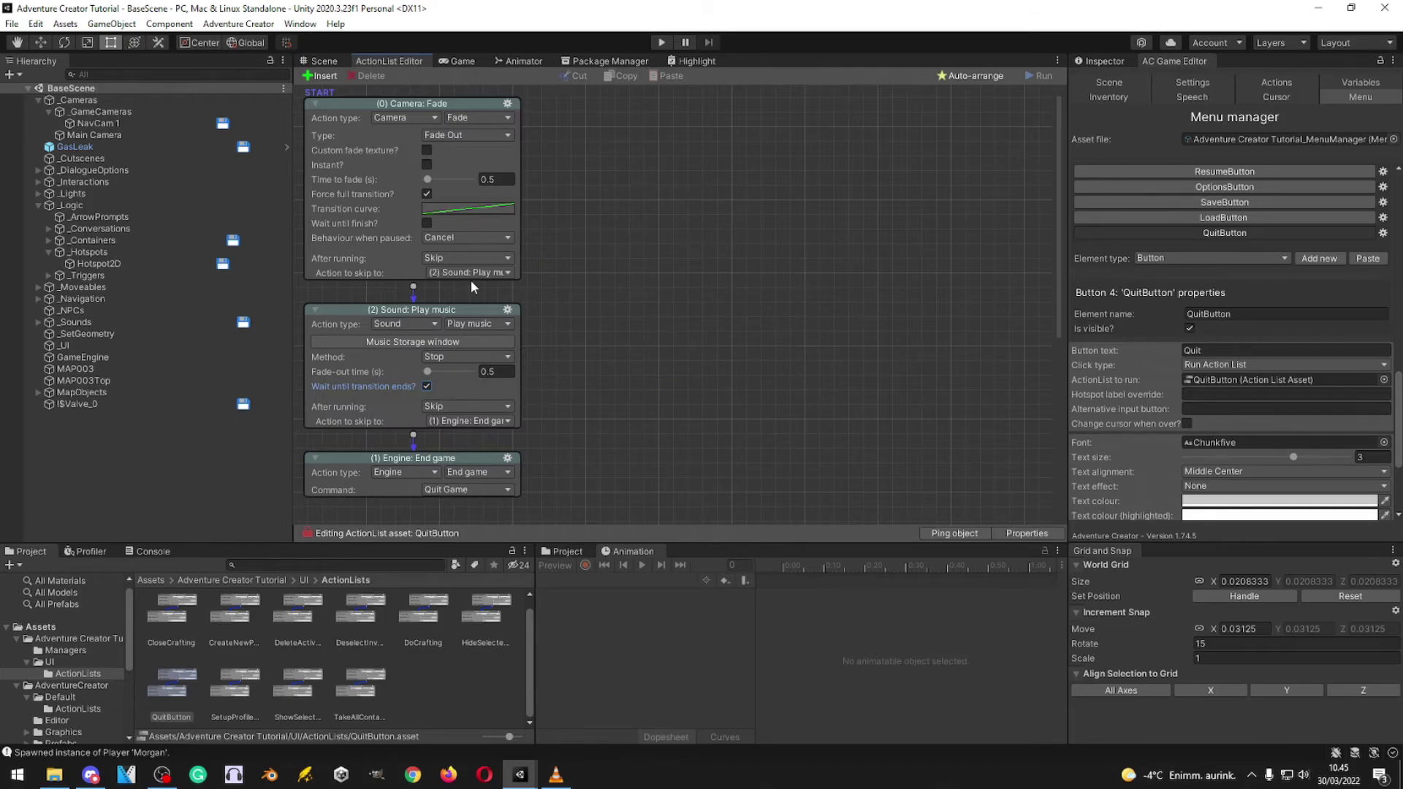
Step: Switch between the Scene view, the action list graph and the Game view showing the pause menu
left_click(309, 55)
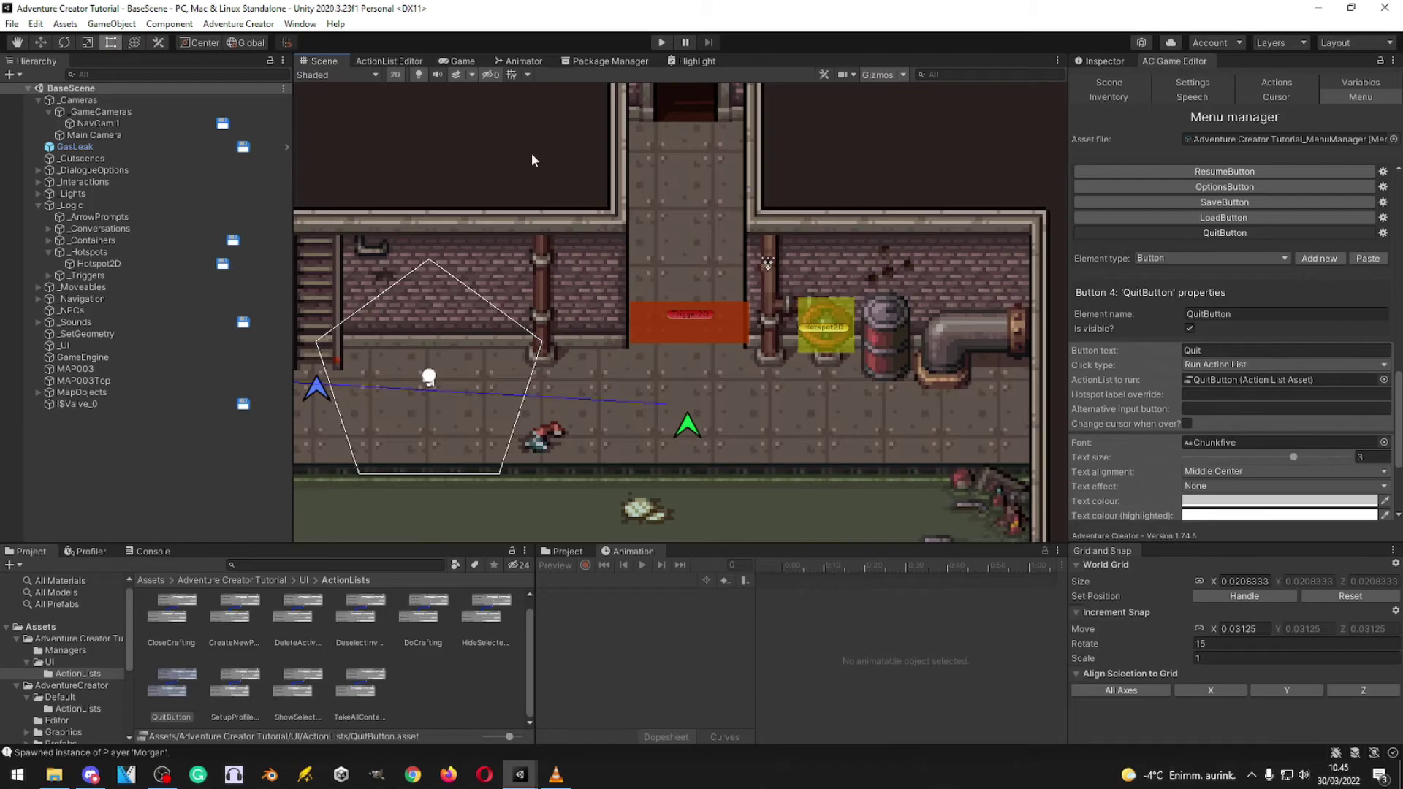
left_click(389, 61)
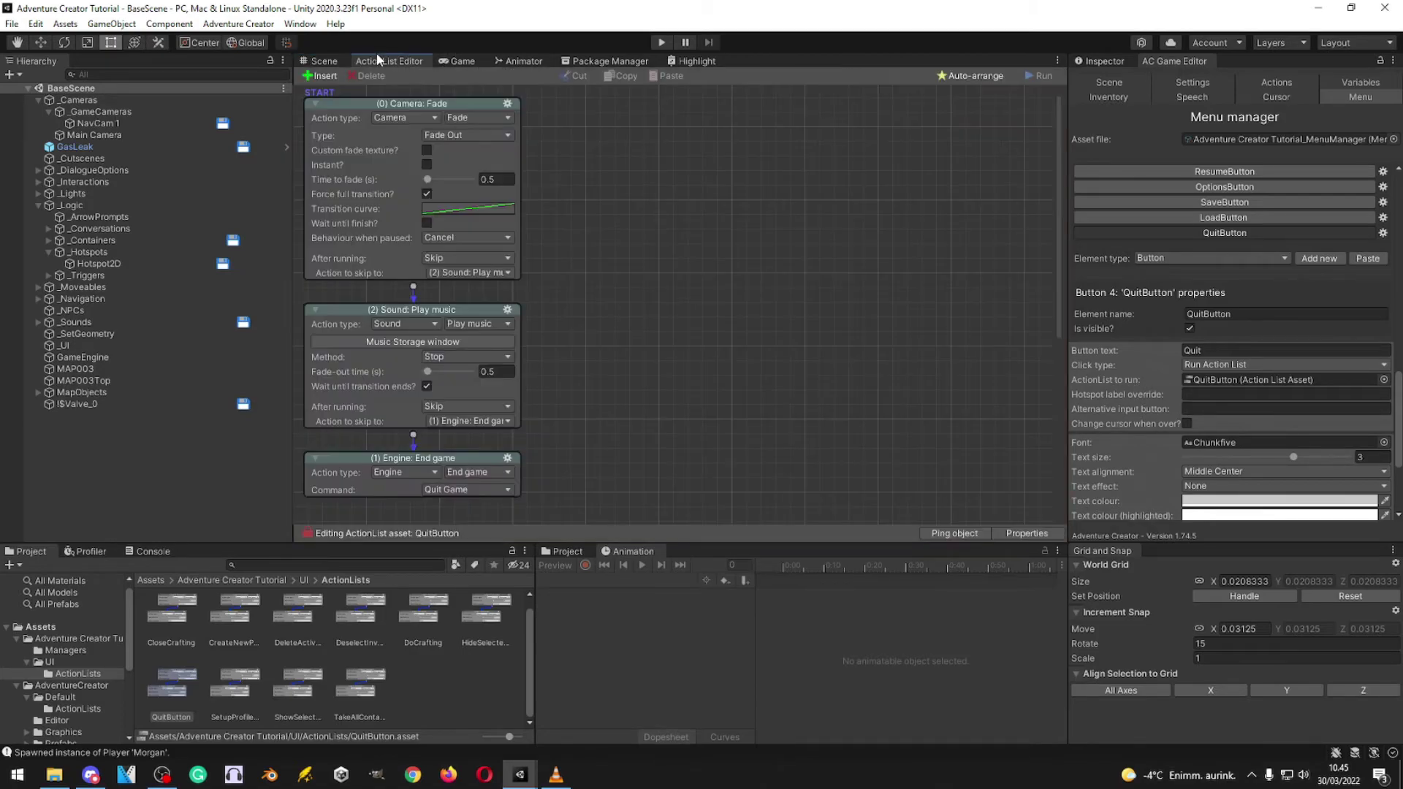
left_click(440, 62)
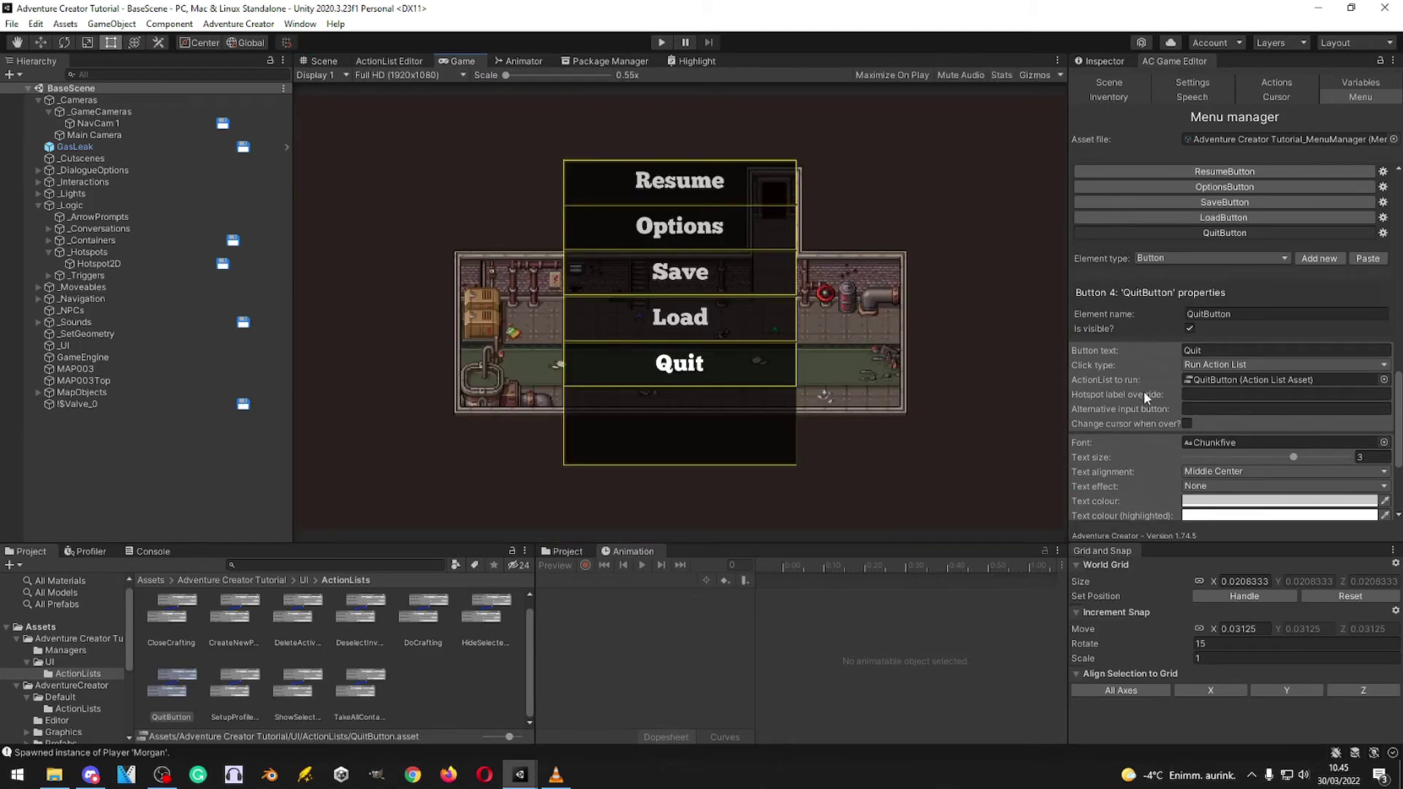
scroll(1146, 401, "up", 3)
scroll(1155, 422, "down", 7)
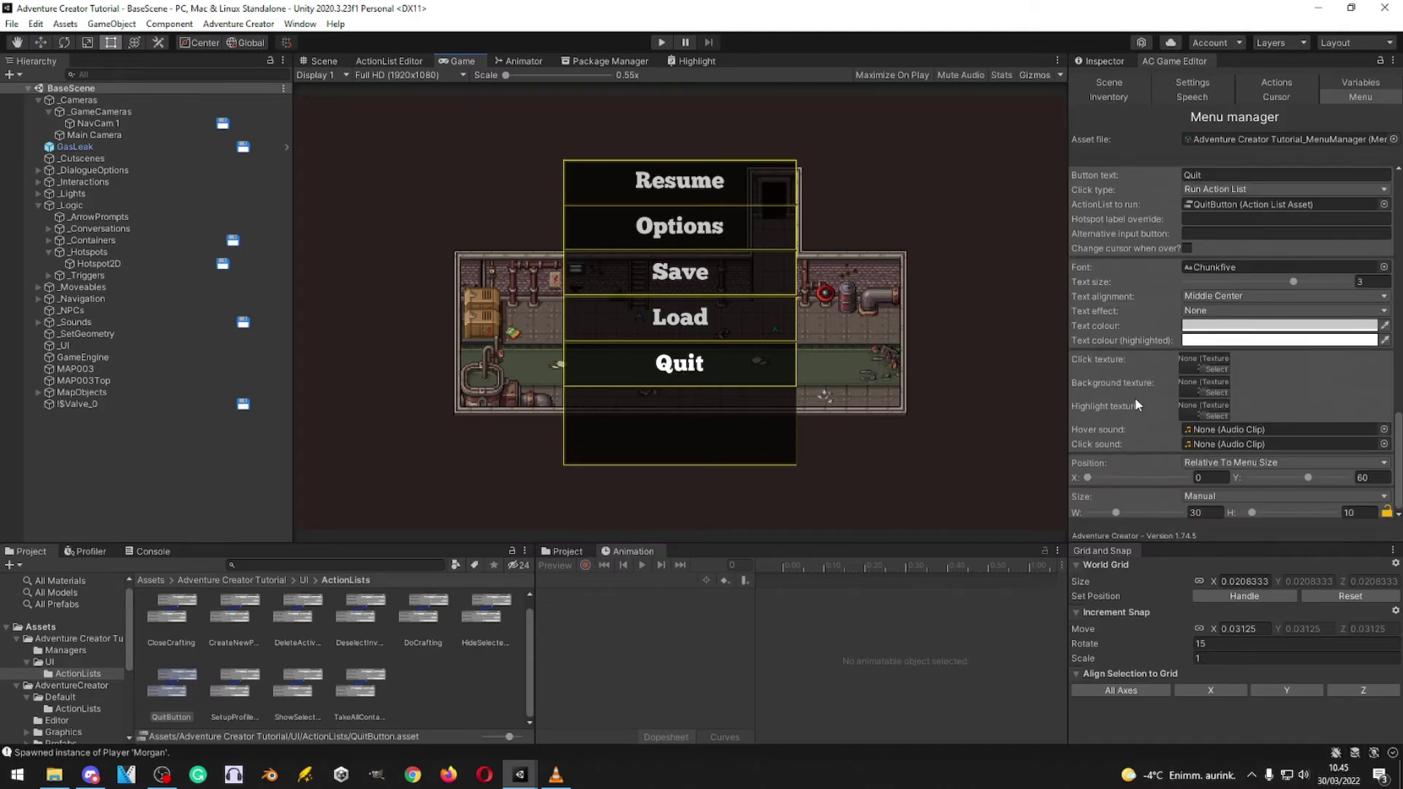
Step: Set Assets/Audio/Button_Click as the Resume button's click sound
scroll(1137, 404, "up", 8)
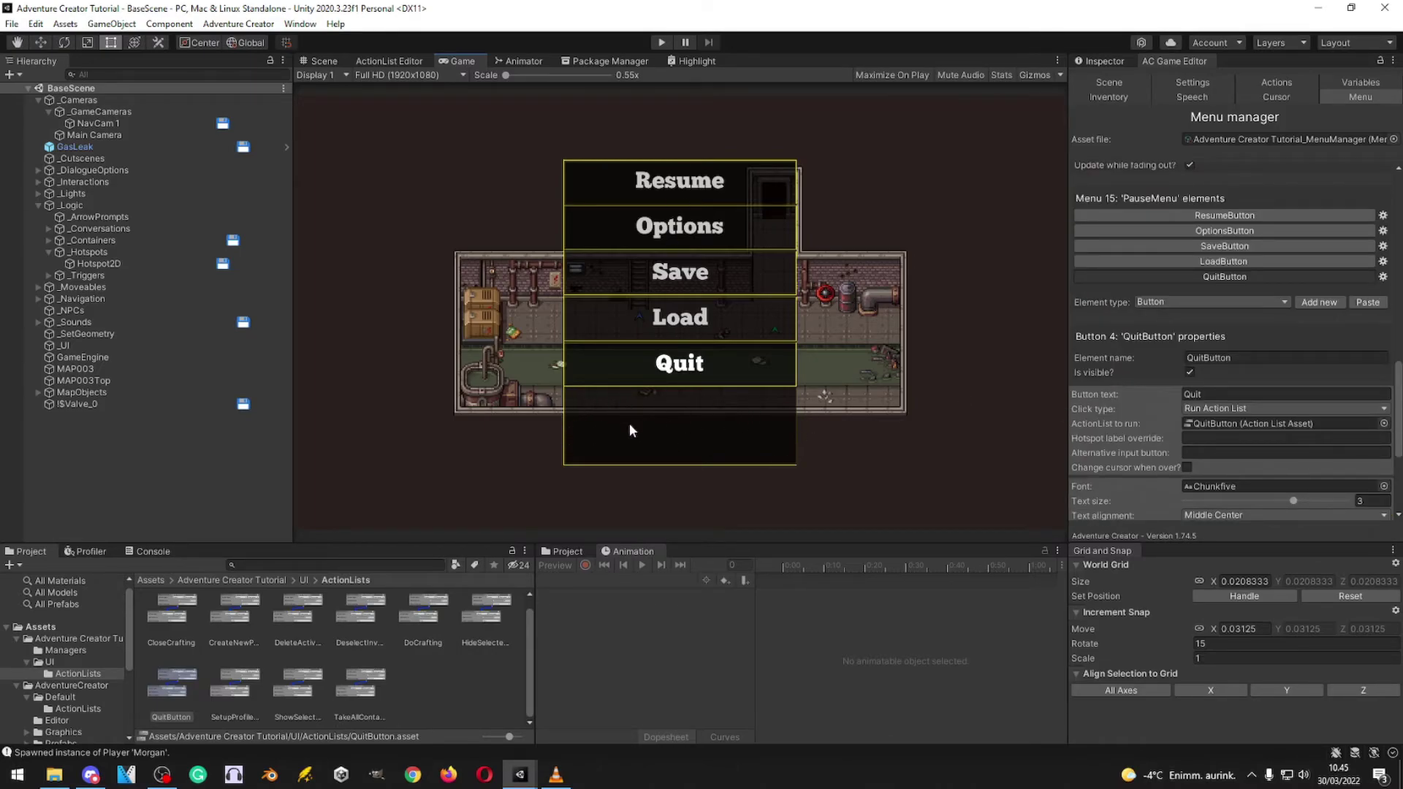
scroll(1257, 303, "up", 3)
left_click(1170, 304)
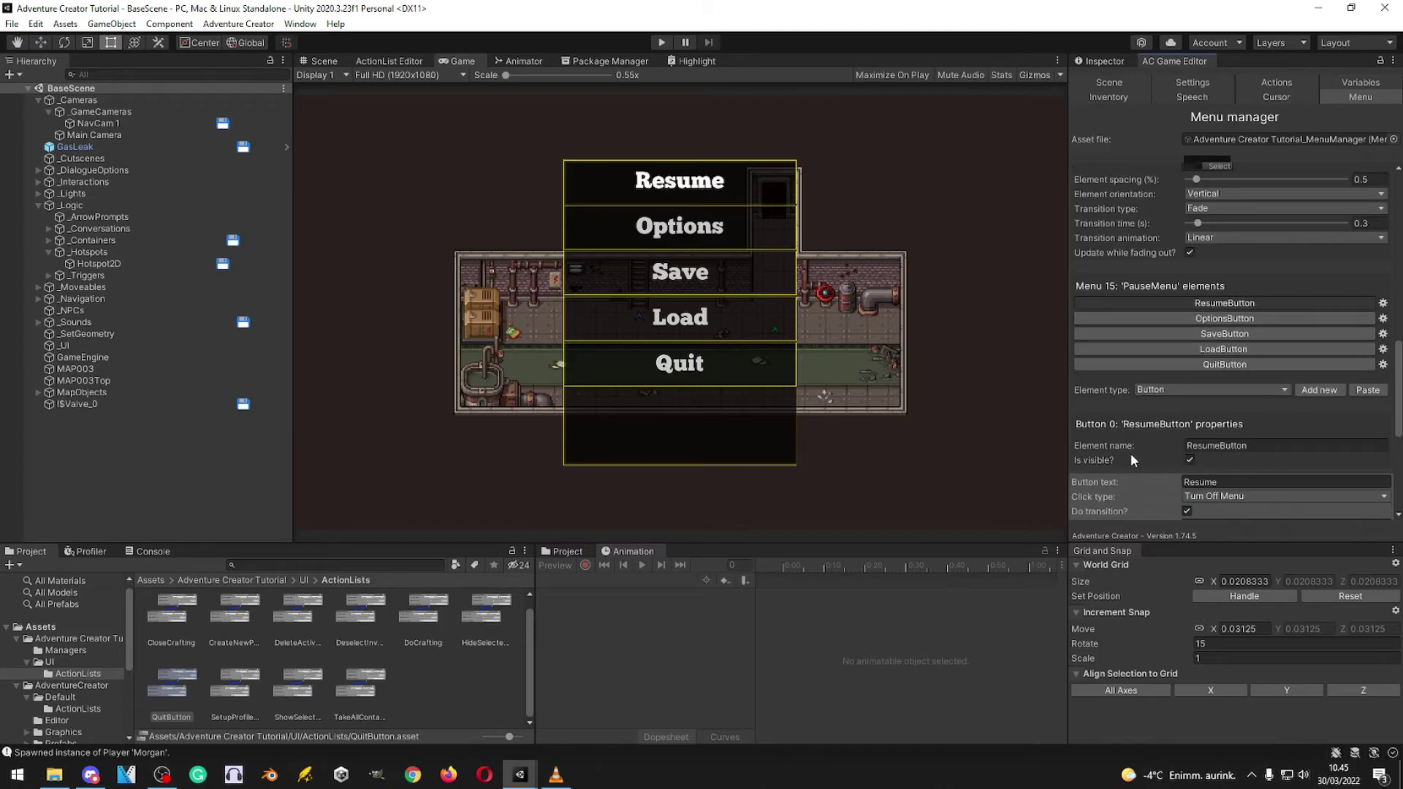
scroll(1133, 450, "down", 3)
scroll(1146, 409, "down", 8)
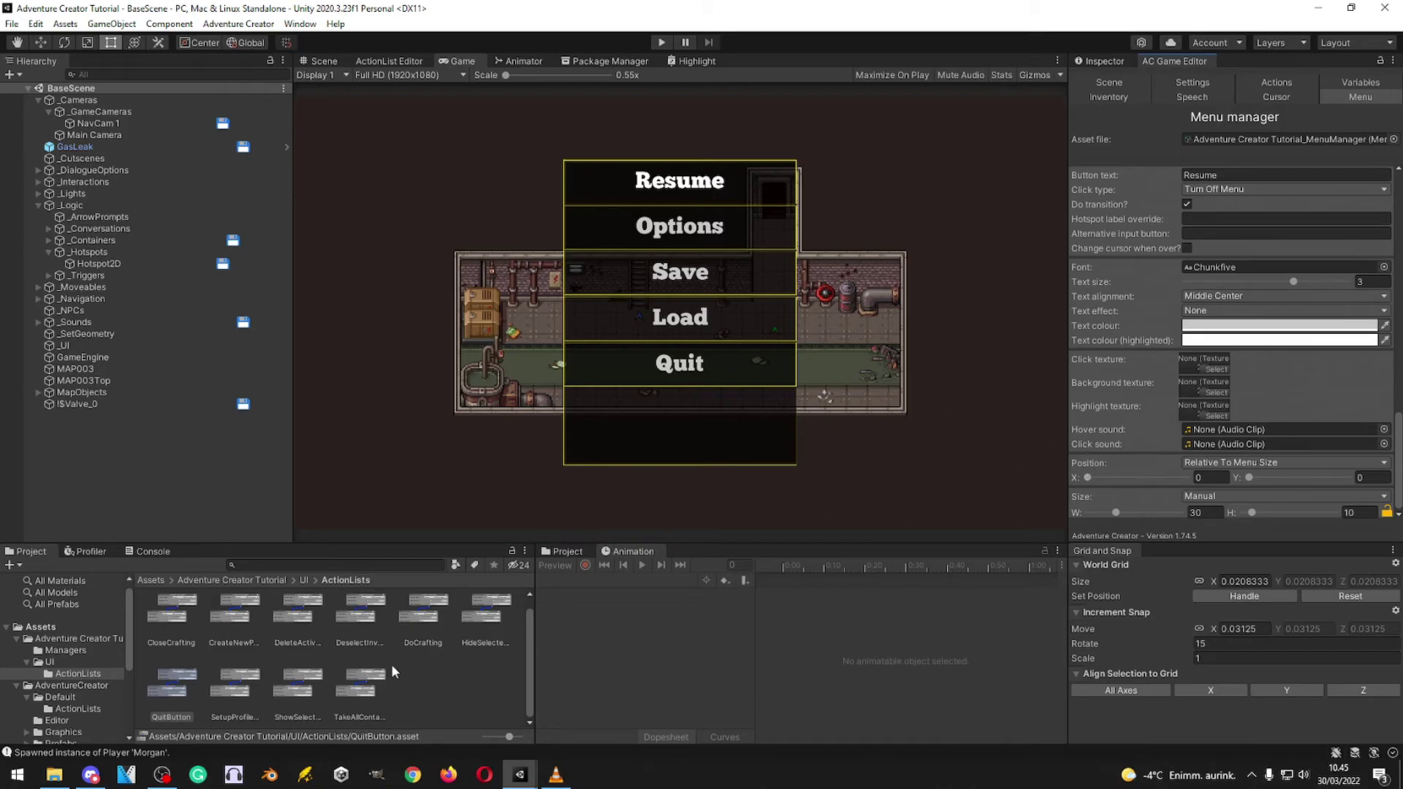
left_click(143, 582)
double_click(356, 620)
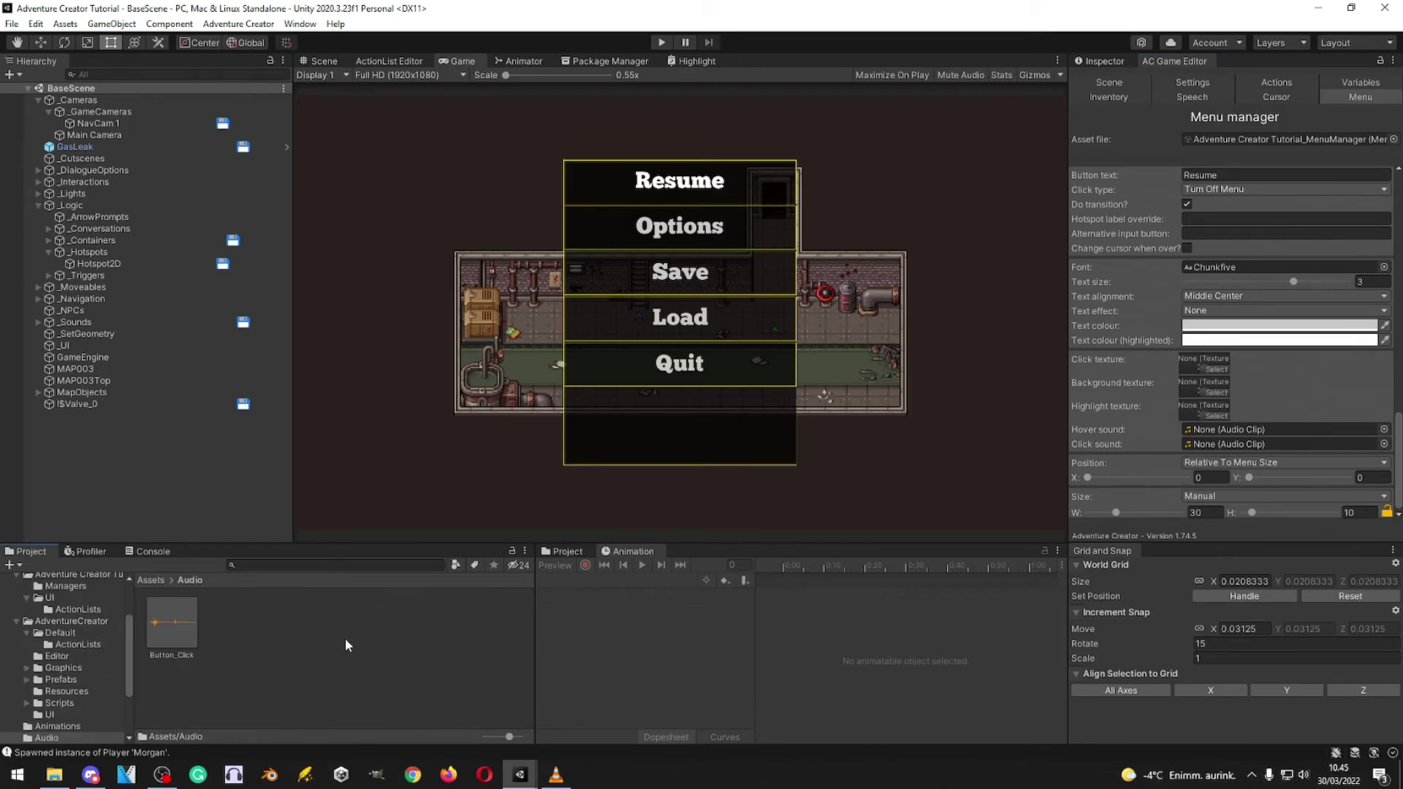
left_click_drag(175, 628, 1219, 449)
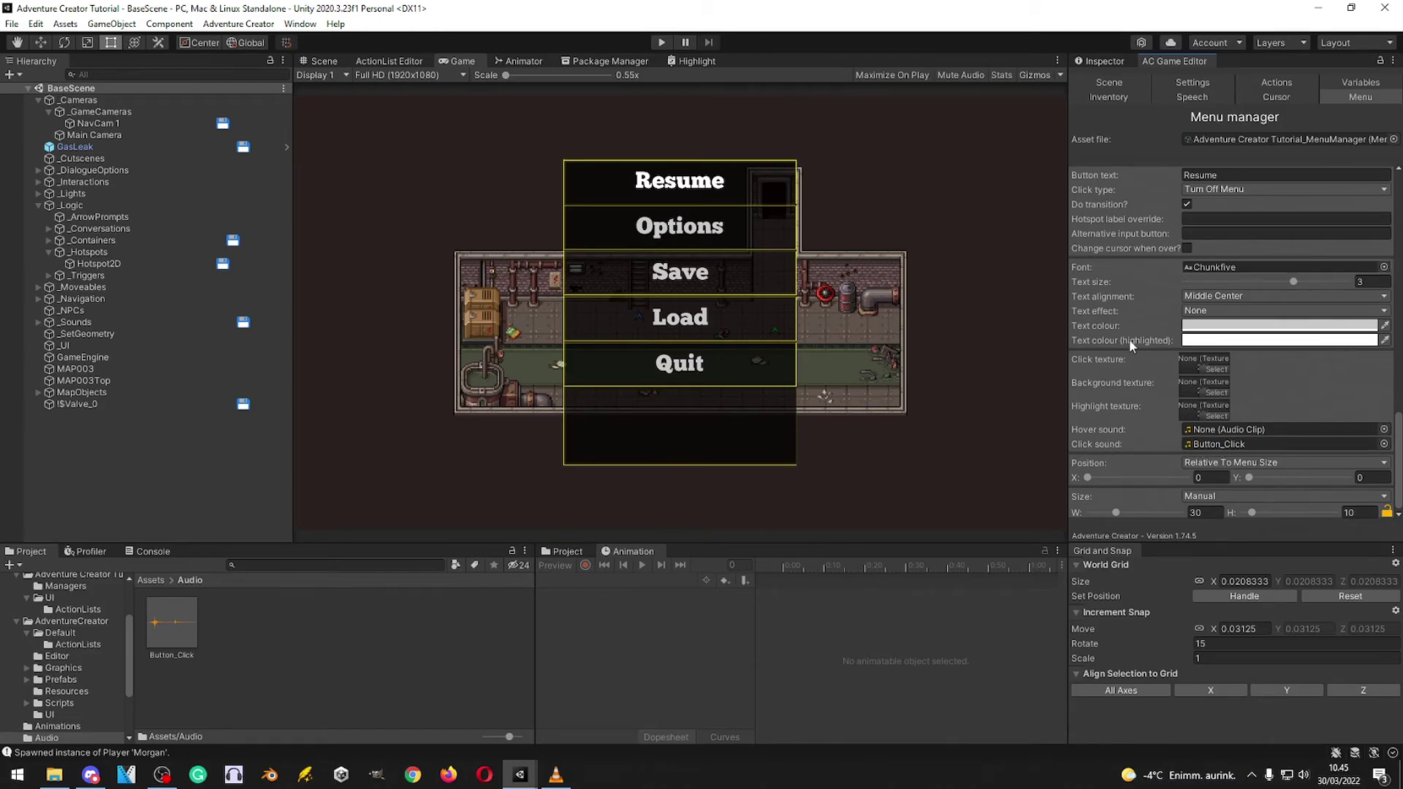
Step: Give the Options, Save and Quit buttons the Button_Click click sound too
scroll(1130, 340, "up", 7)
left_click(1187, 314)
scroll(1154, 438, "down", 7)
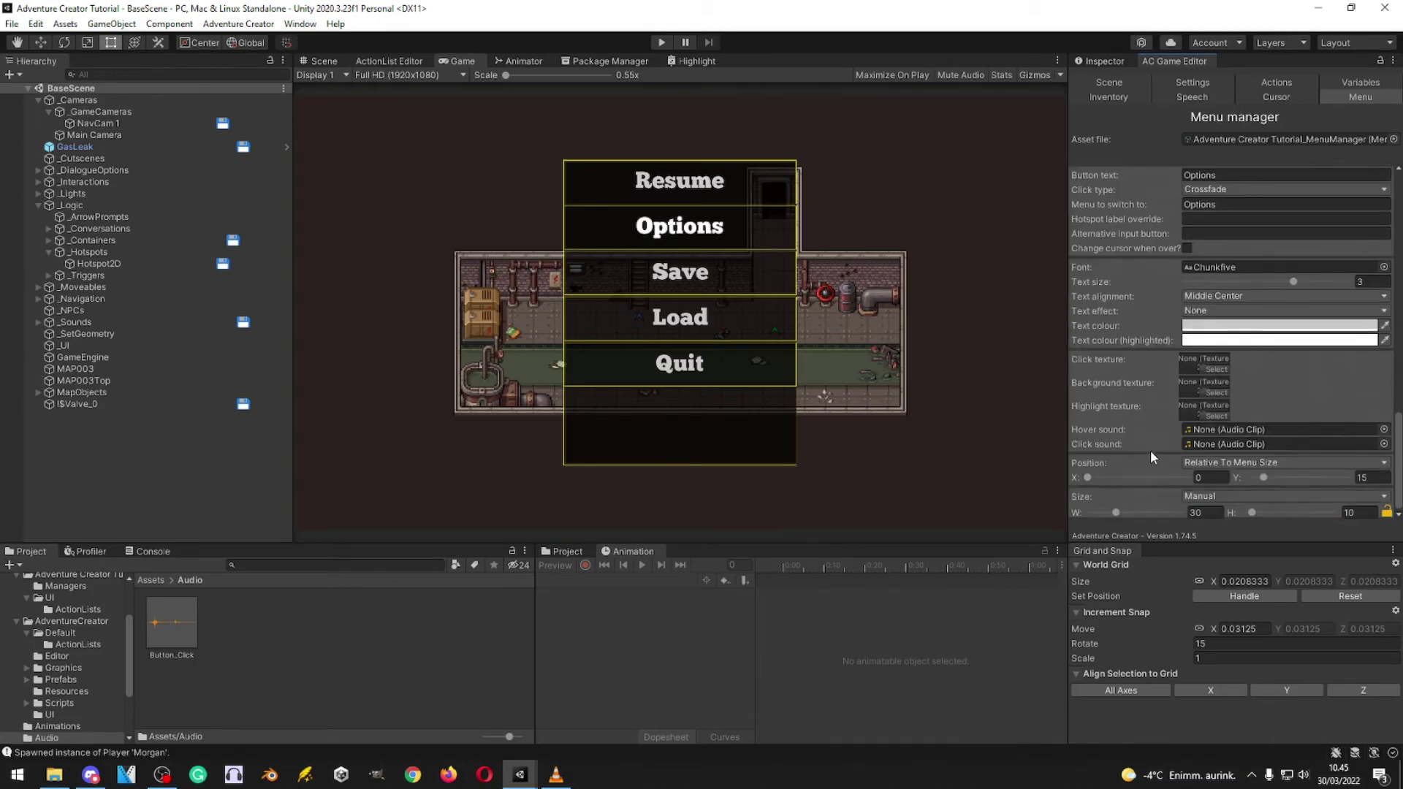
left_click_drag(171, 623, 1219, 445)
scroll(1229, 426, "up", 7)
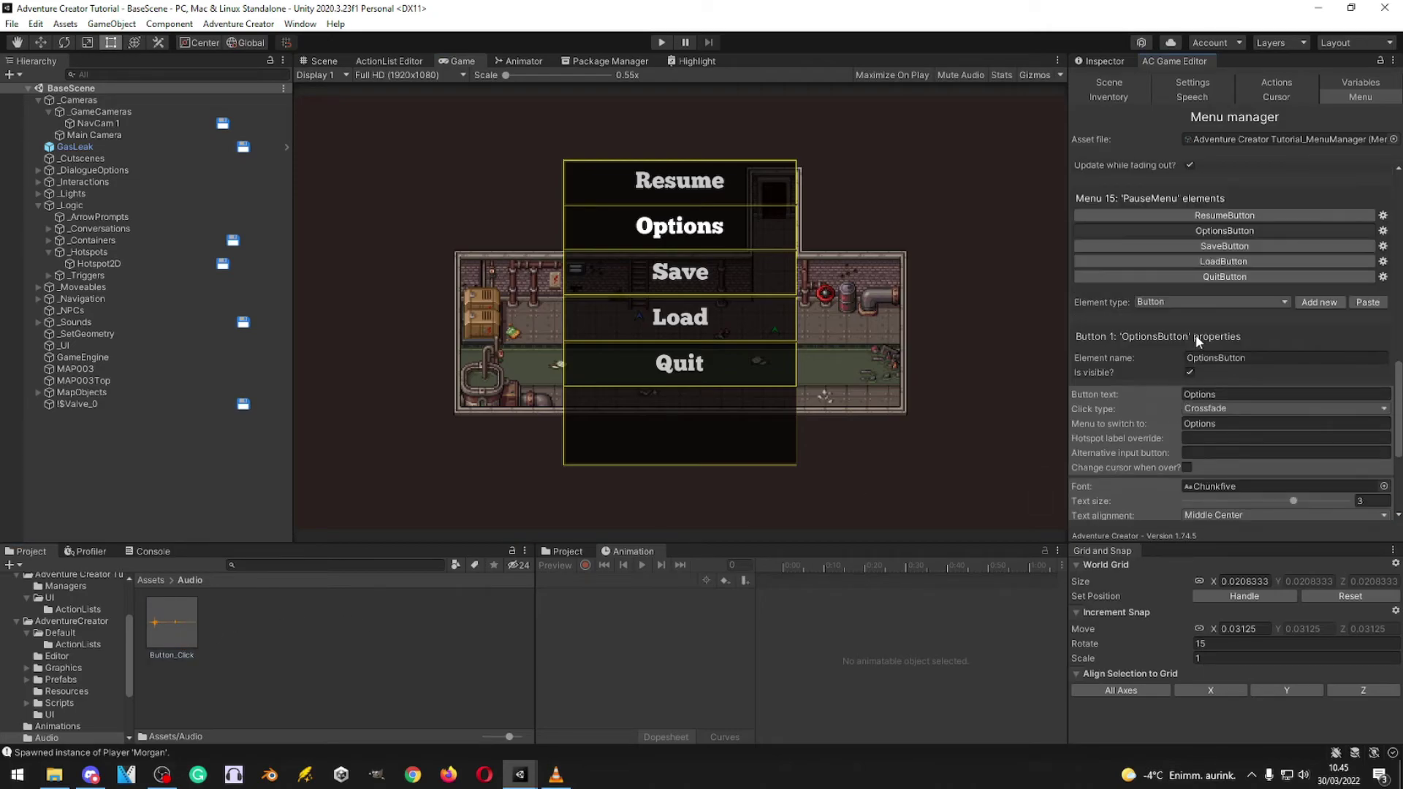
left_click(1187, 248)
scroll(1206, 336, "down", 7)
scroll(1169, 366, "up", 7)
left_click(1187, 264)
scroll(1133, 402, "down", 7)
scroll(1206, 366, "up", 7)
left_click_drag(171, 623, 1244, 444)
left_click(1187, 278)
scroll(1206, 336, "down", 7)
Step: In the Scene manager, leave Override vertical movement factor off and inspect the Default Sound object
left_click(1139, 82)
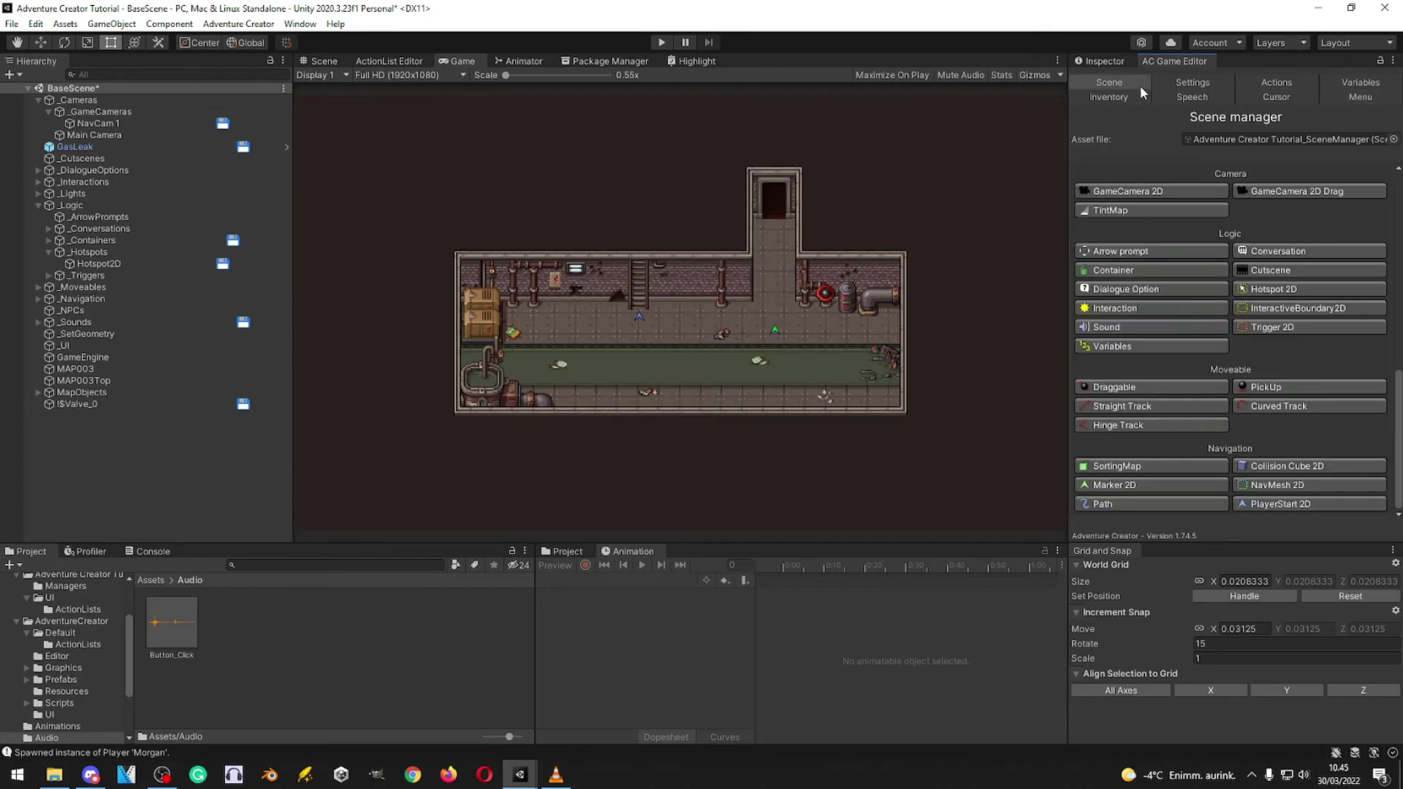
scroll(1170, 219, "up", 10)
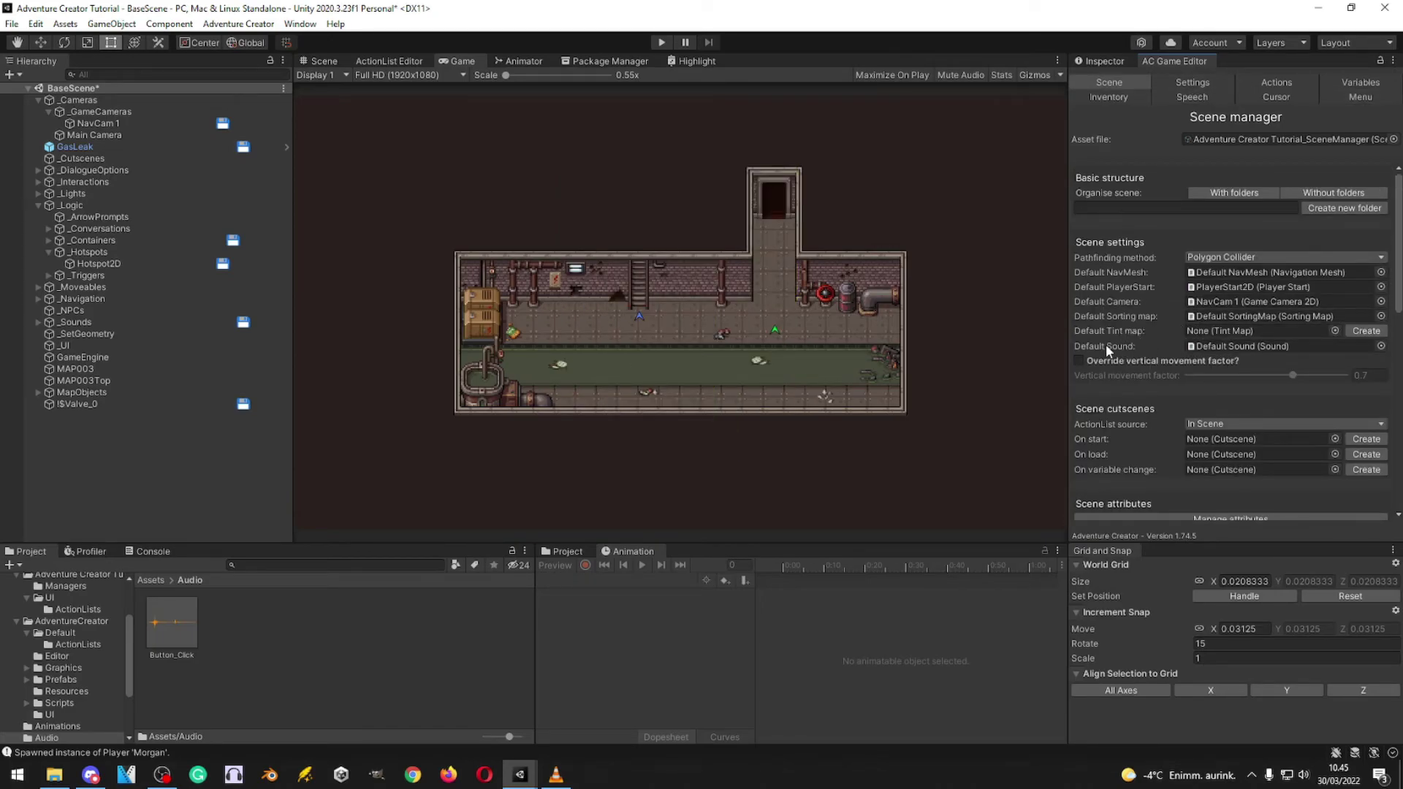
left_click(1254, 360)
left_click(1244, 357)
left_click(1243, 345)
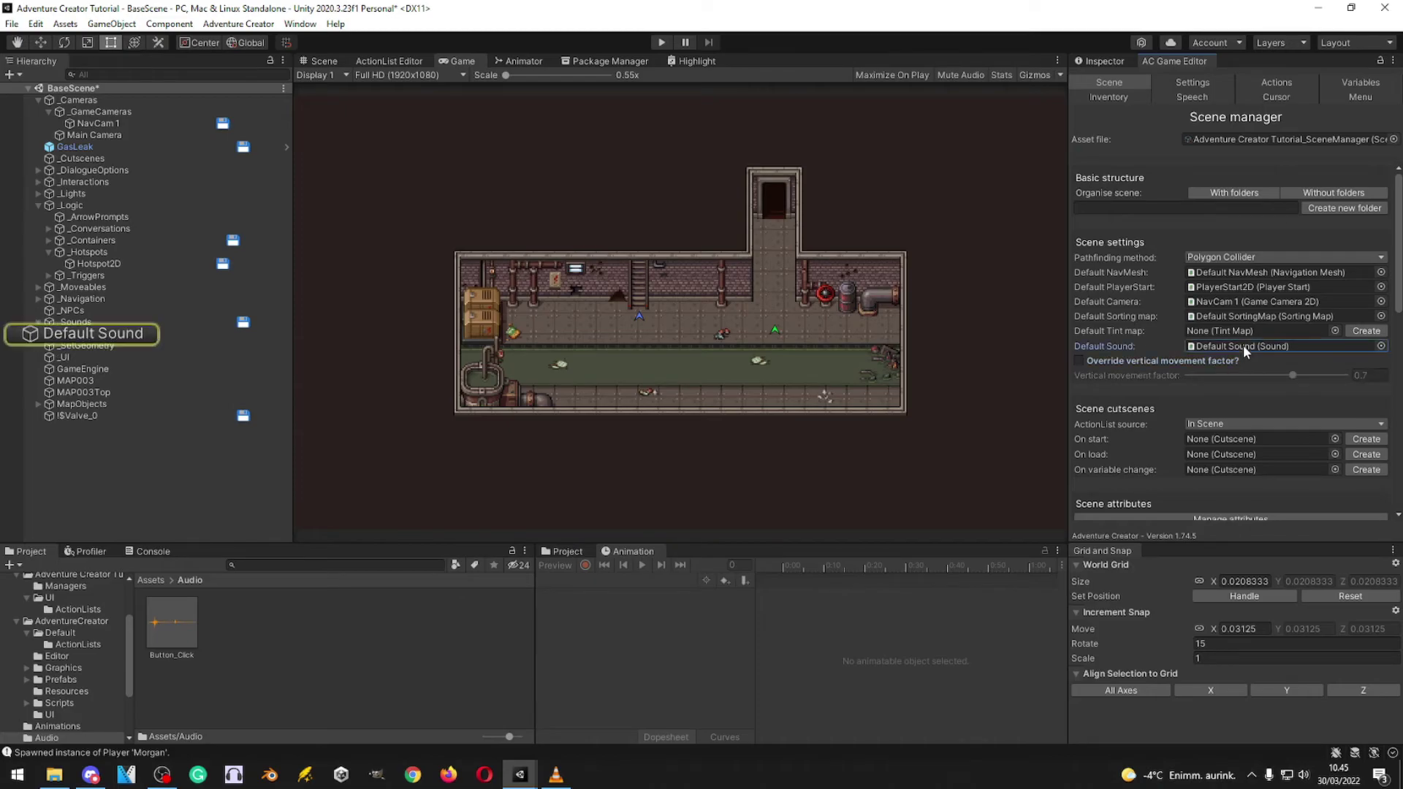
left_click(89, 334)
left_click(1112, 55)
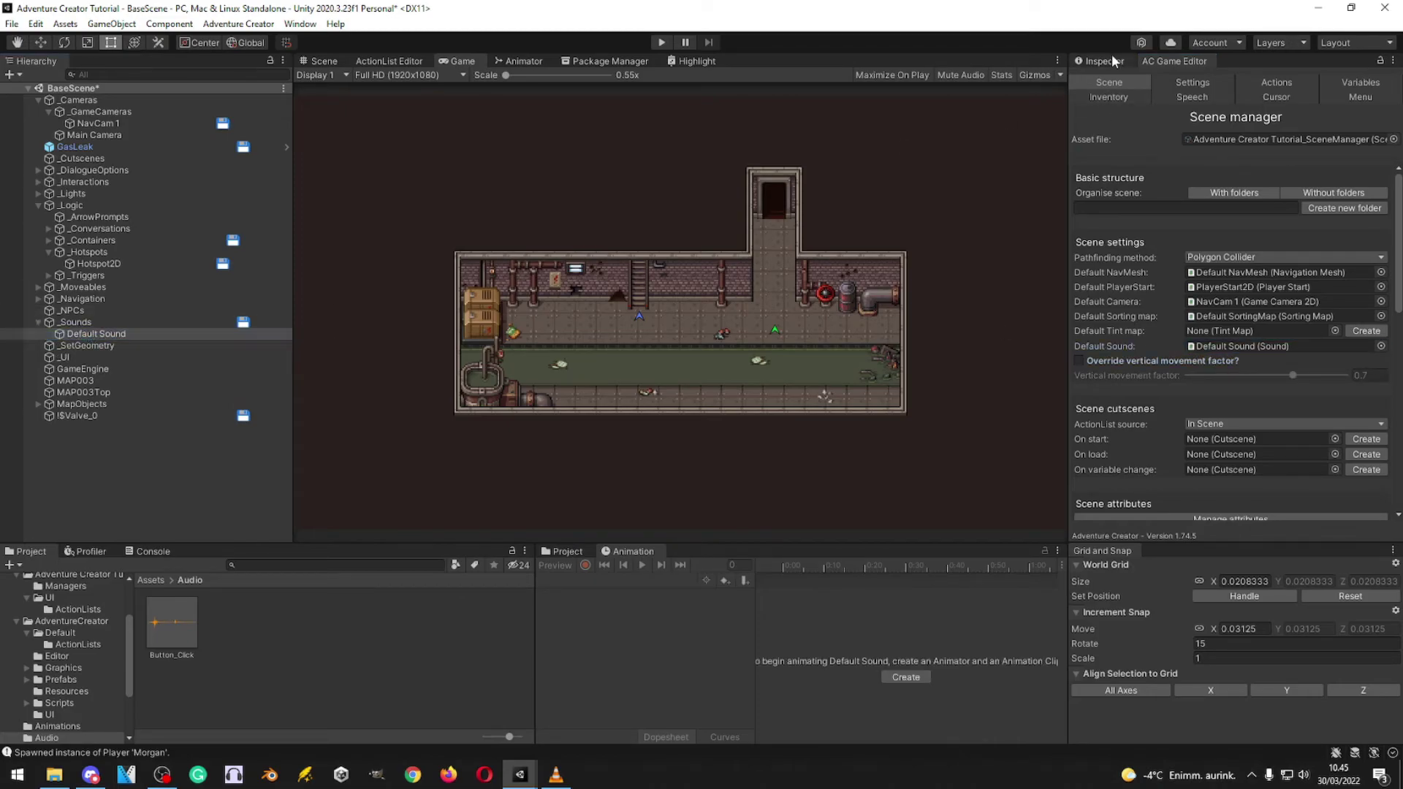
left_click(1191, 63)
Step: Open the Menu manager and start Play mode
left_click(1344, 97)
scroll(1179, 296, "down", 5)
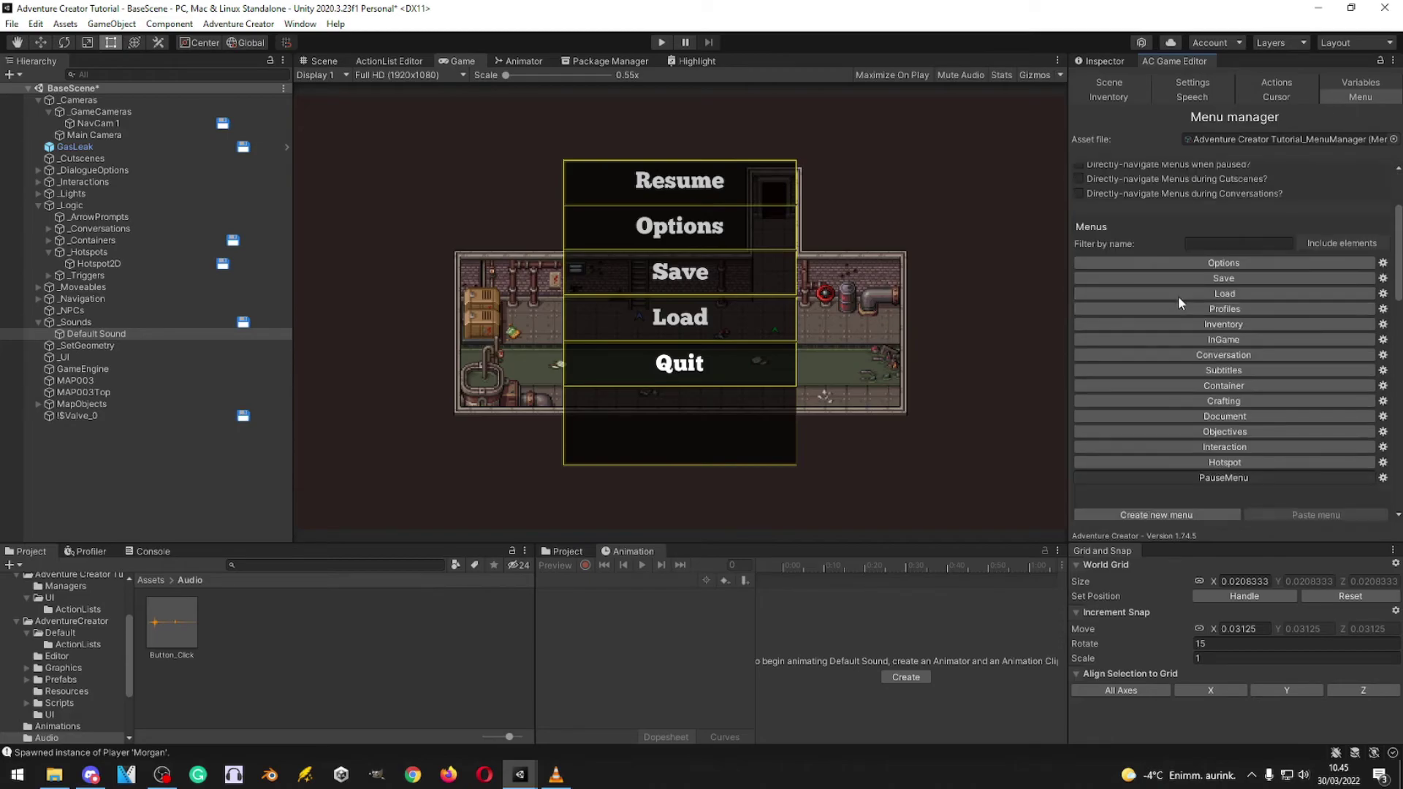
left_click(661, 42)
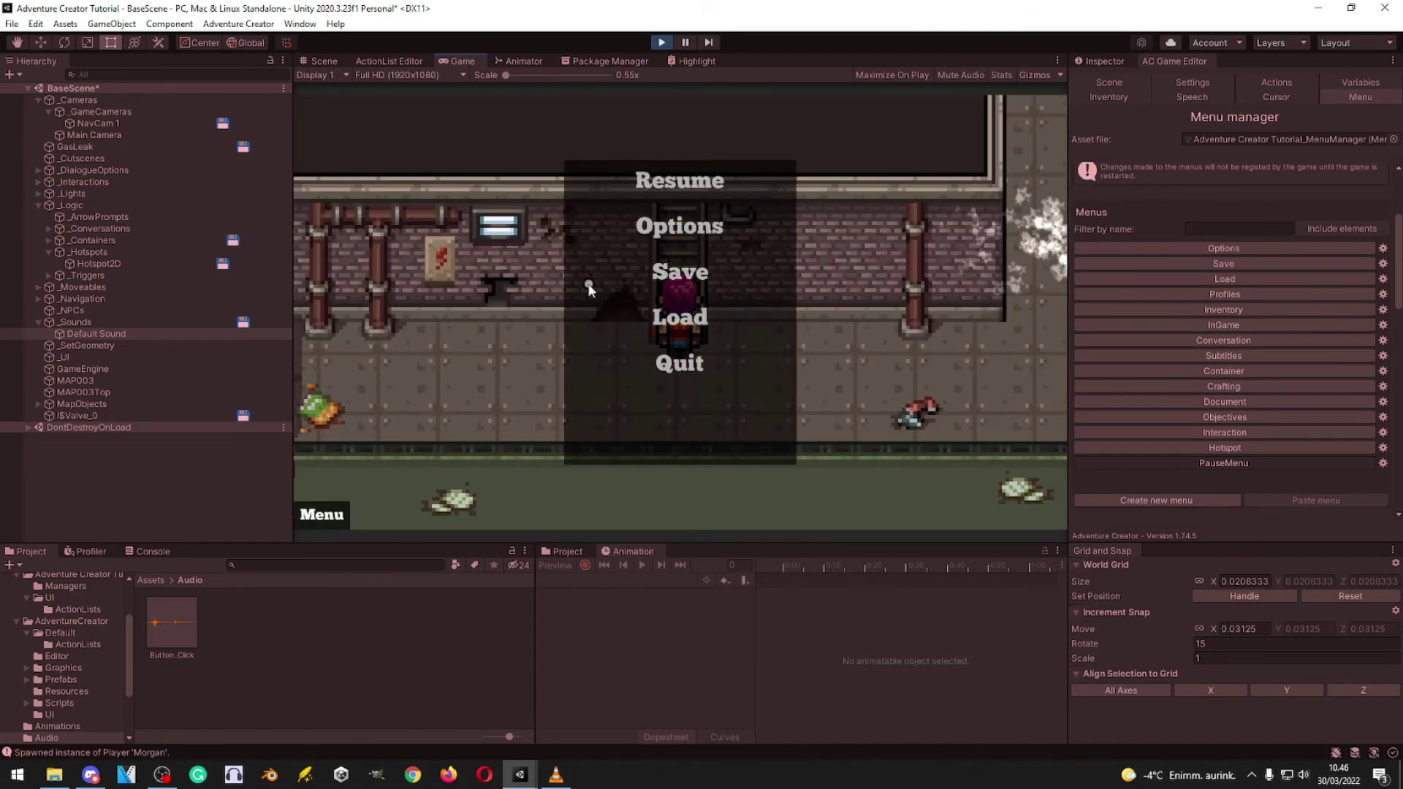
Step: Resume, reopen the pause menu with Escape, try Options, Save and Load, then stop playing
left_click(686, 189)
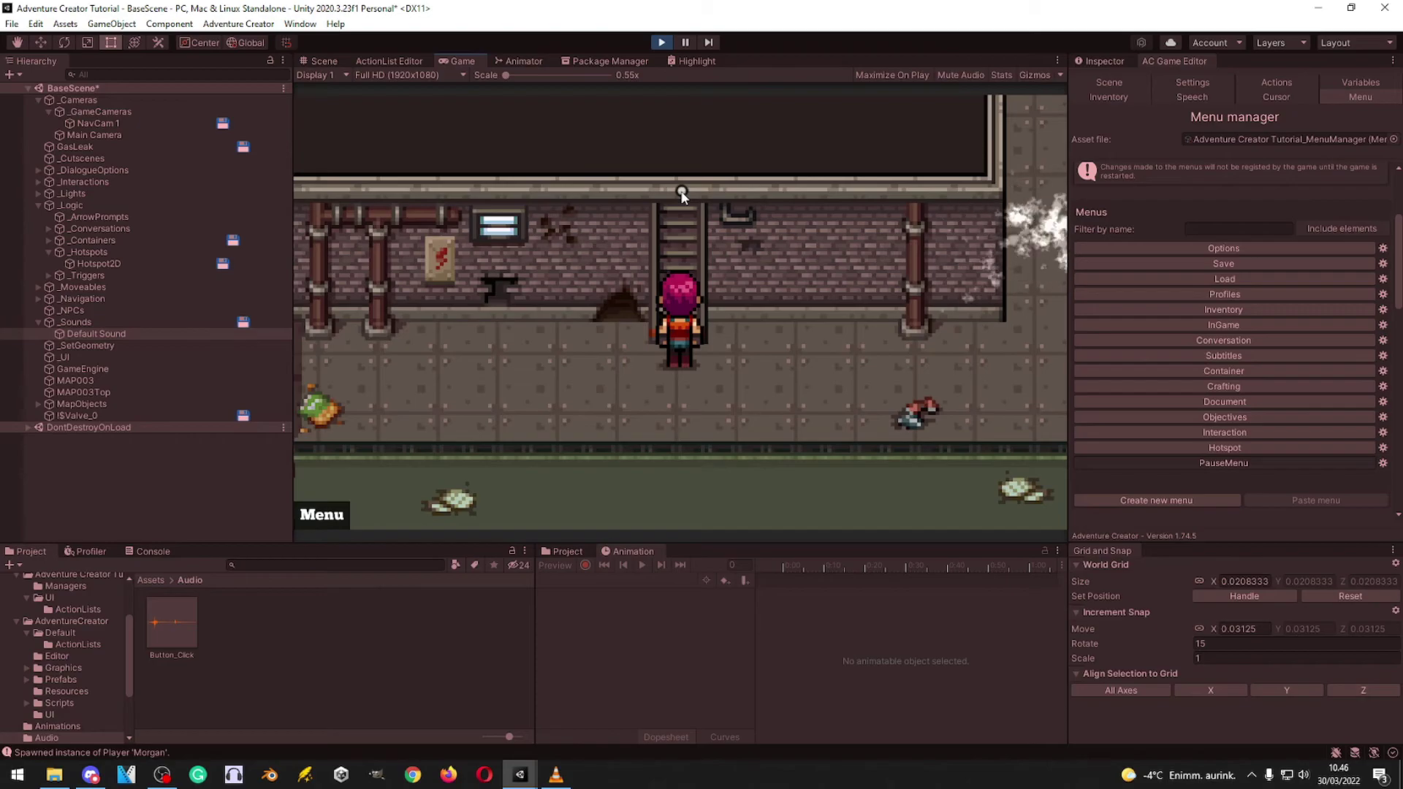
key("Escape")
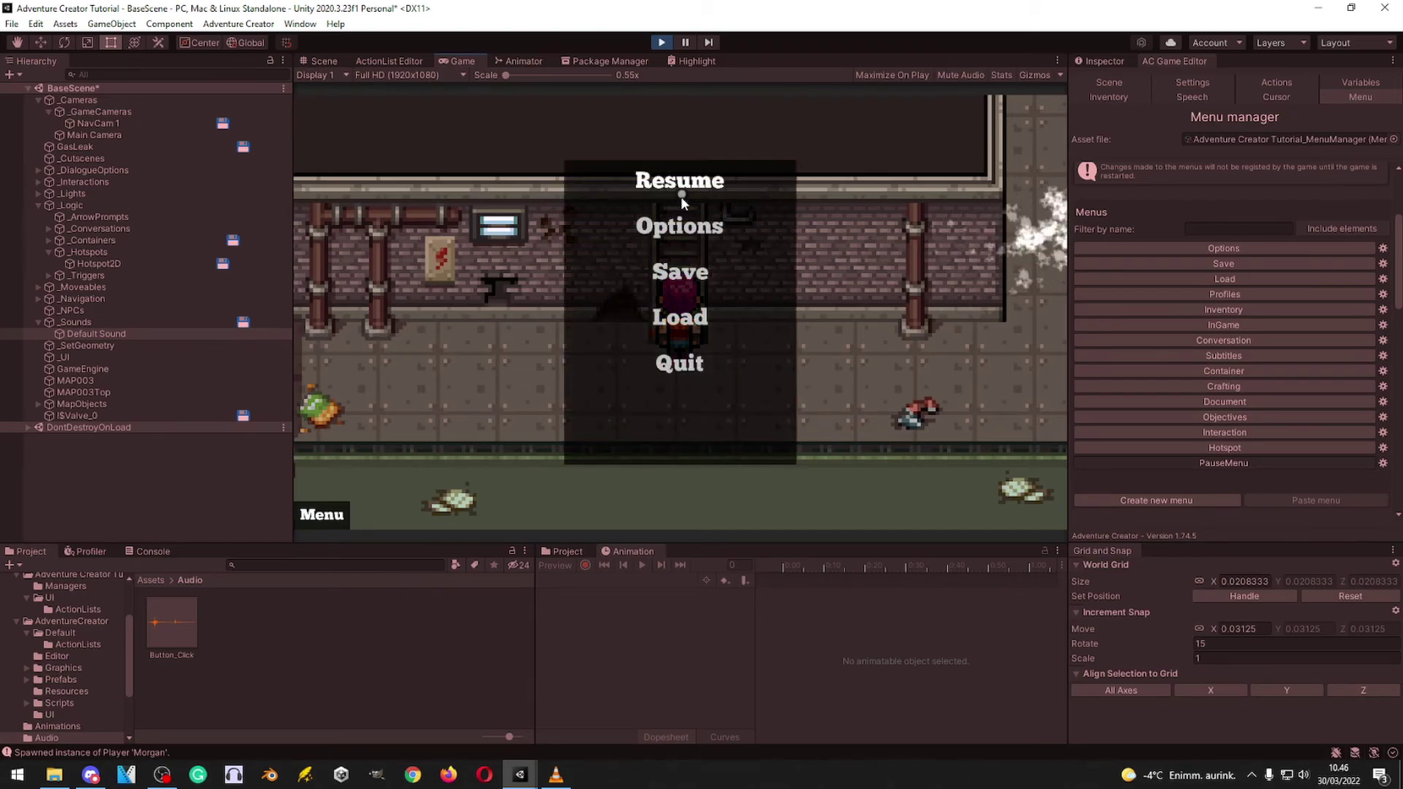
left_click(656, 226)
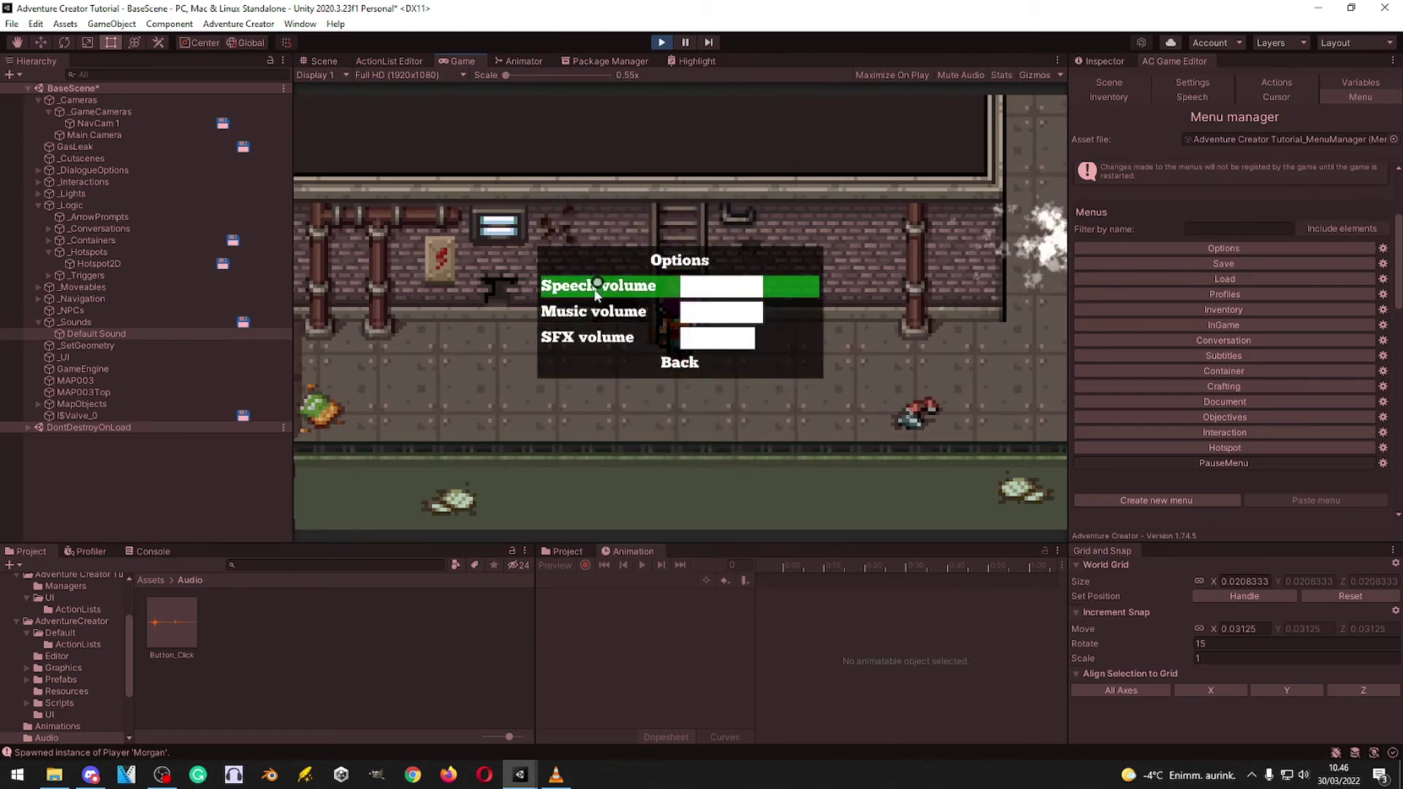
left_click(682, 363)
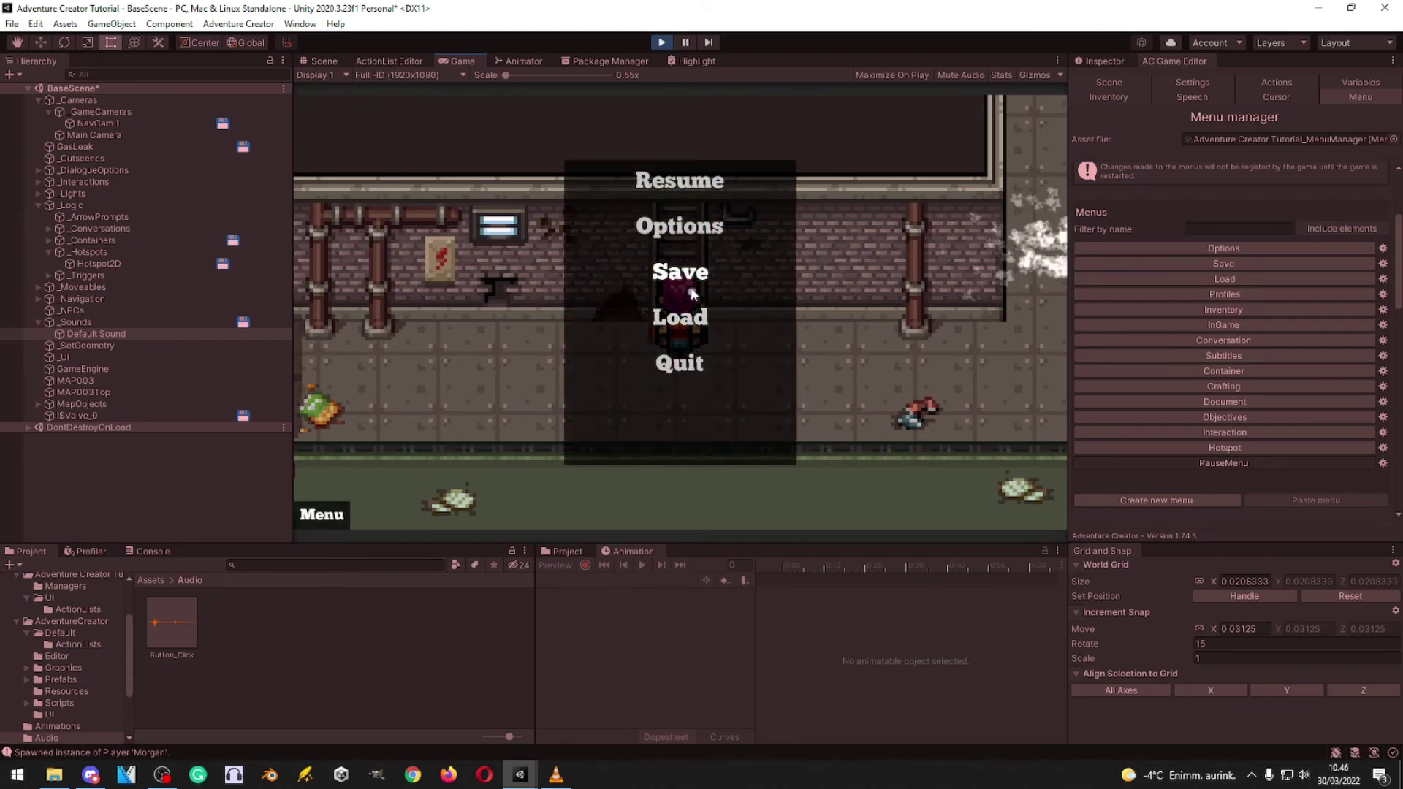
left_click(692, 291)
left_click(677, 348)
left_click(678, 325)
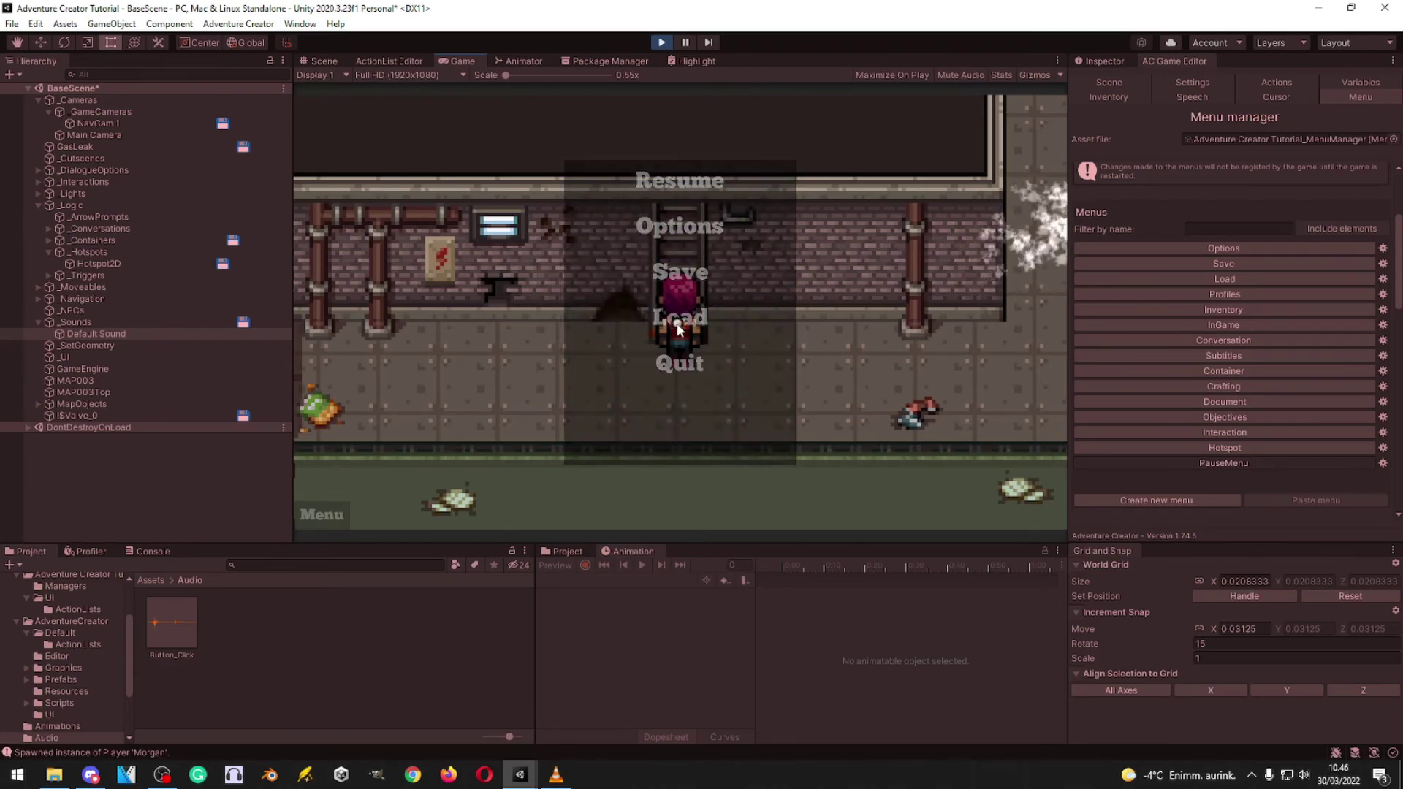
left_click(676, 336)
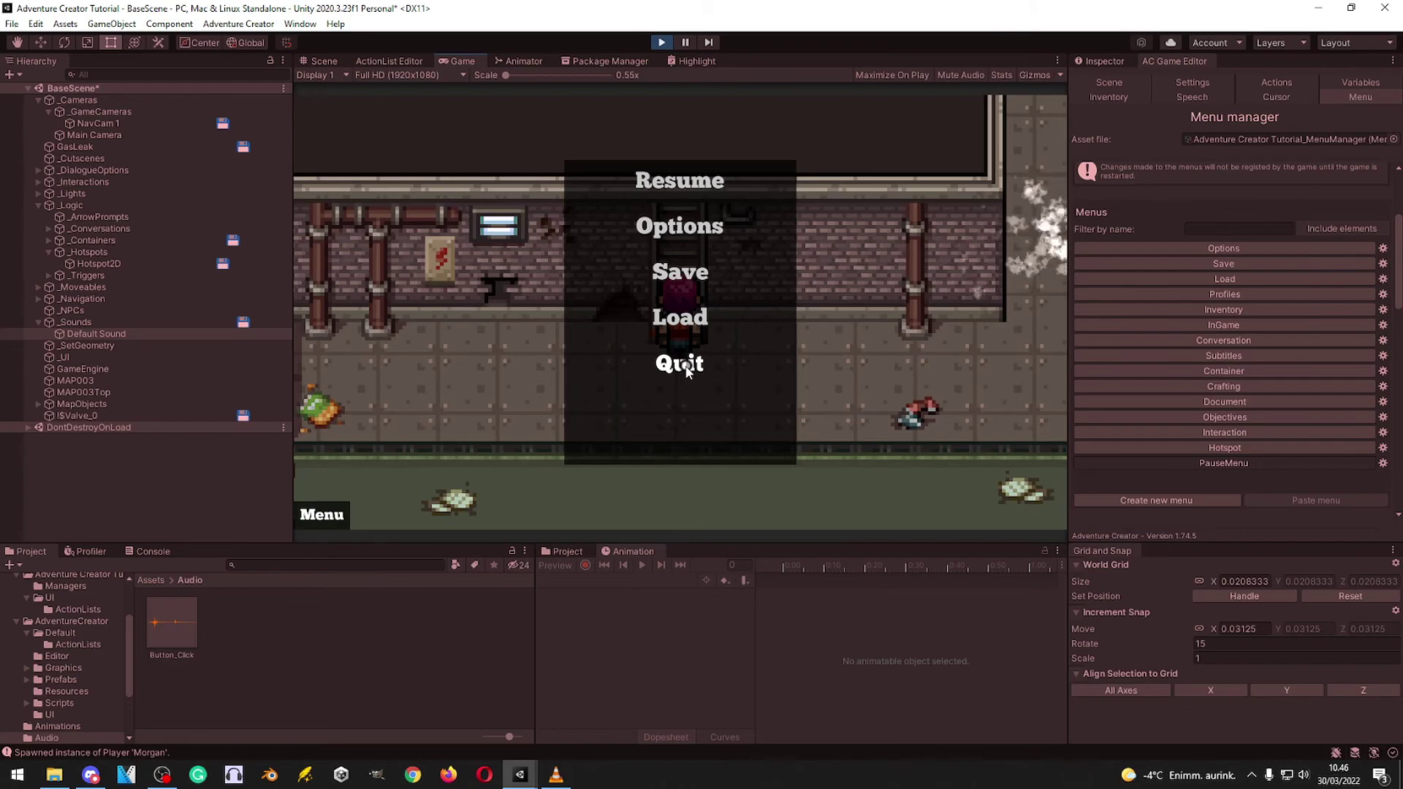
left_click(686, 366)
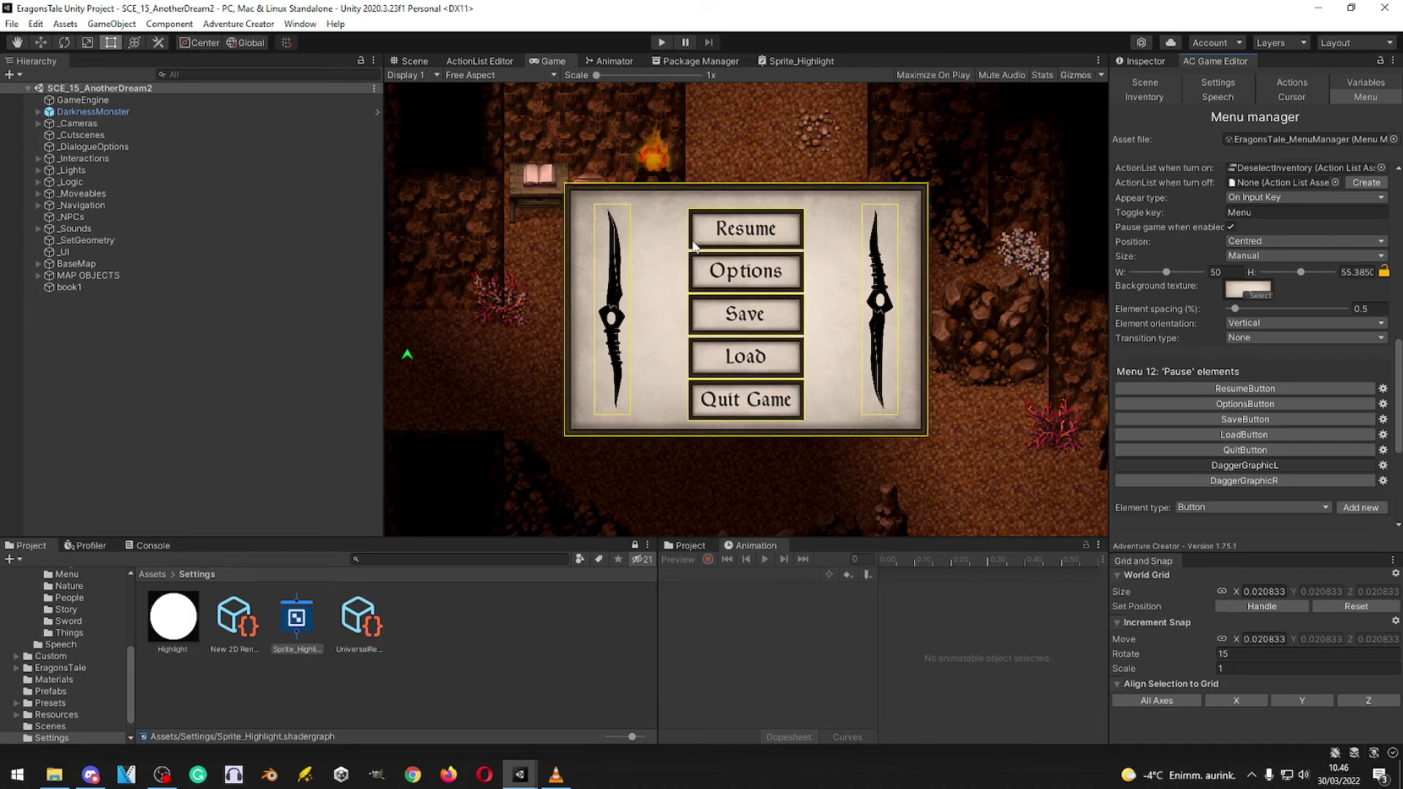
Step: Preview the EragonsTale project's Options and Save menus and its SavesList element
scroll(1187, 361, "up", 5)
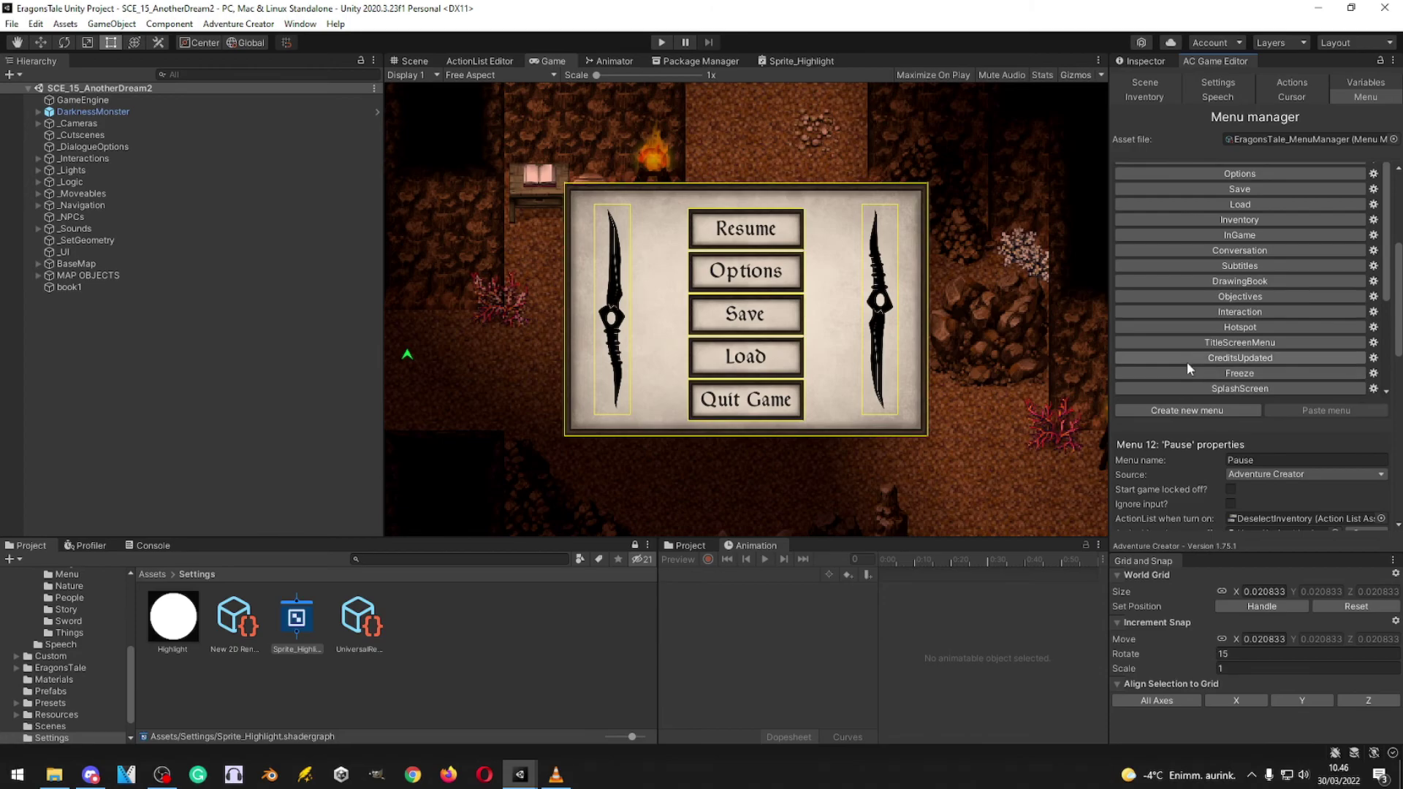
left_click(1222, 262)
left_click(1222, 277)
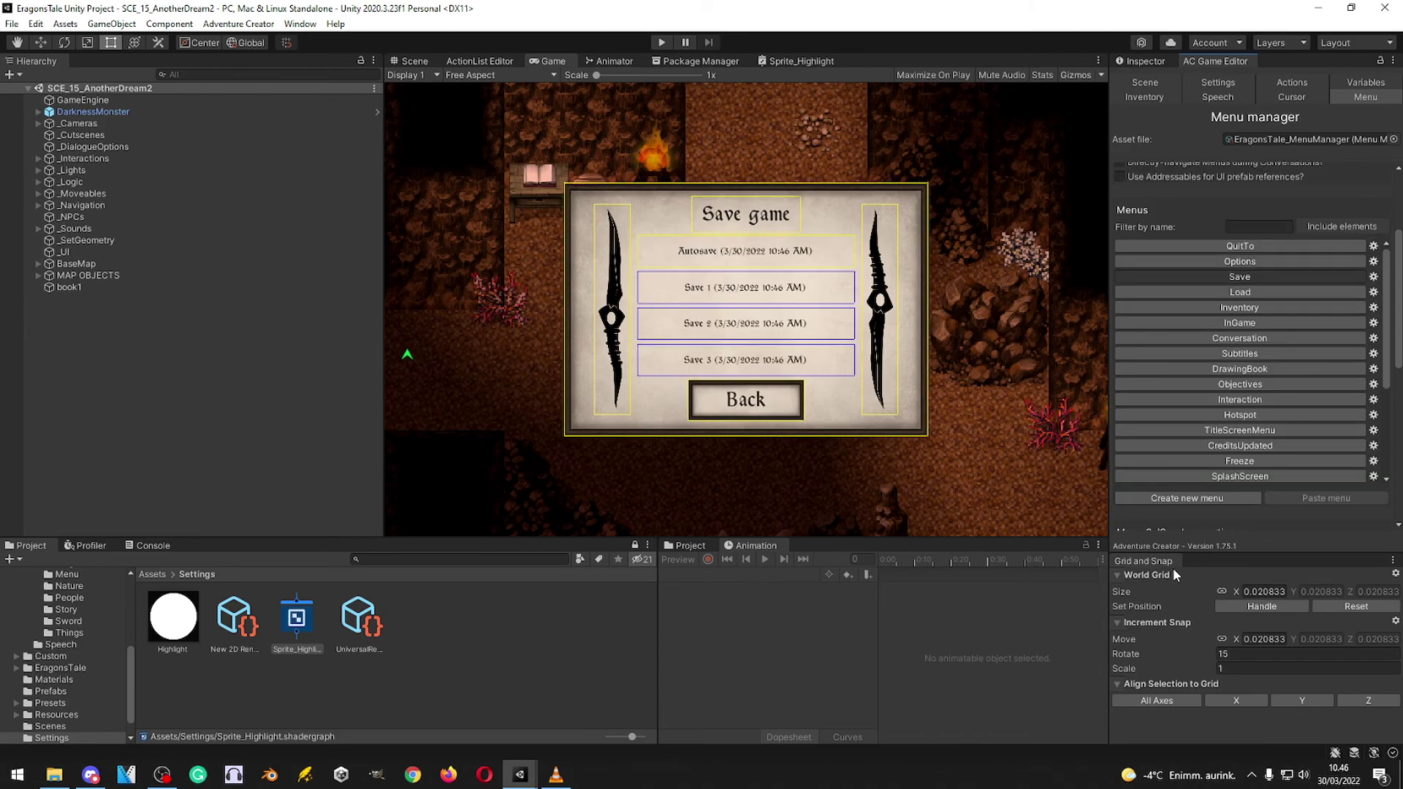
scroll(1215, 412, "down", 5)
left_click(1215, 444)
scroll(1208, 333, "down", 3)
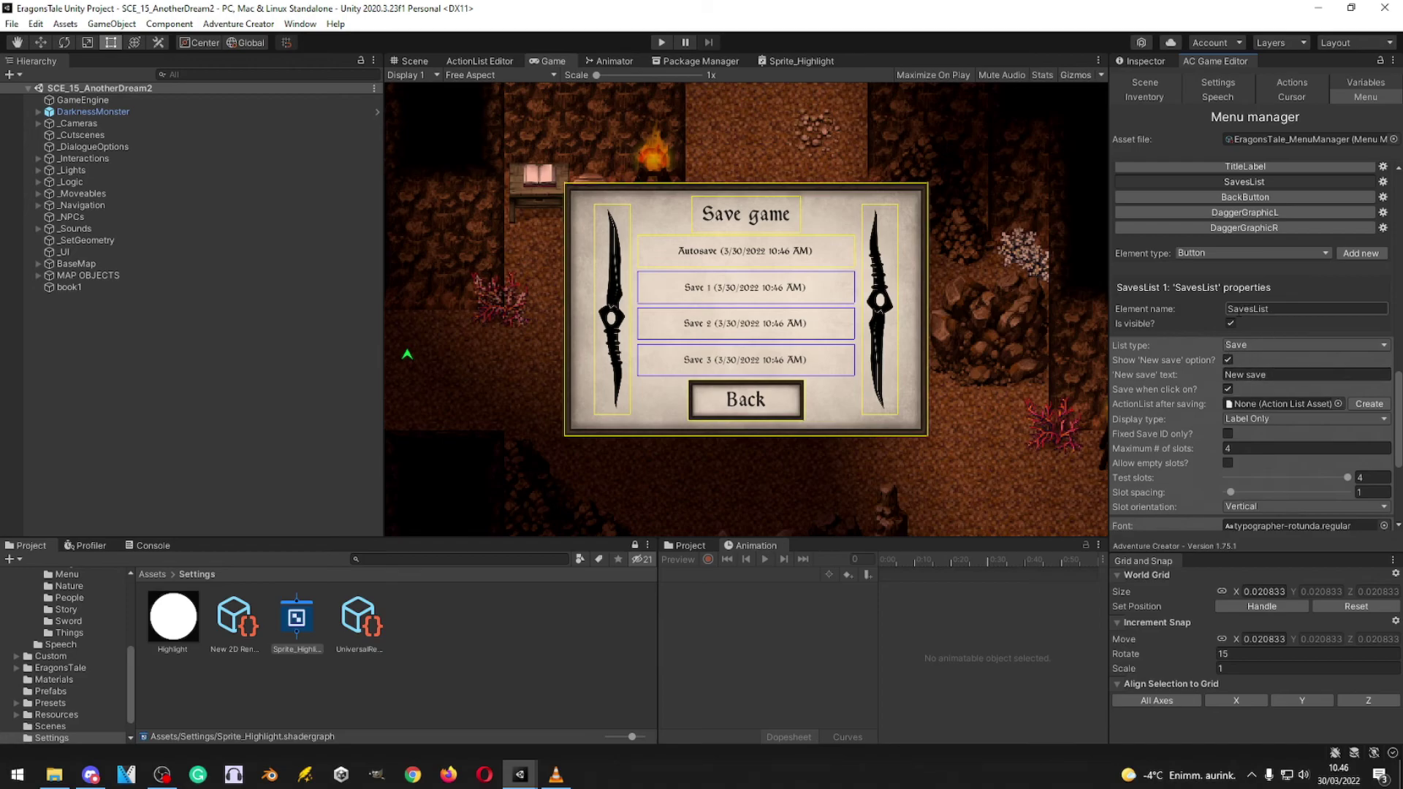
scroll(1191, 381, "up", 3)
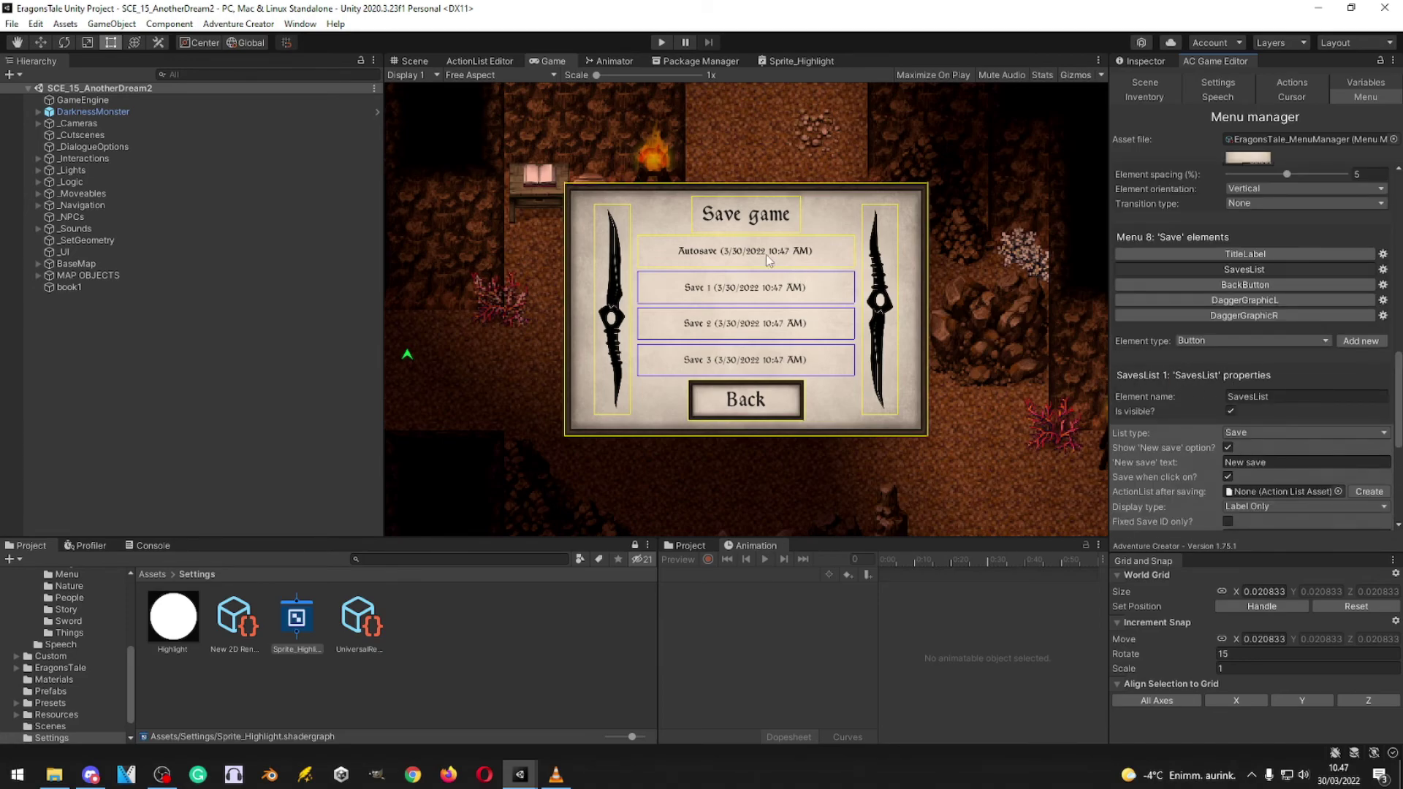
scroll(1209, 407, "up", 5)
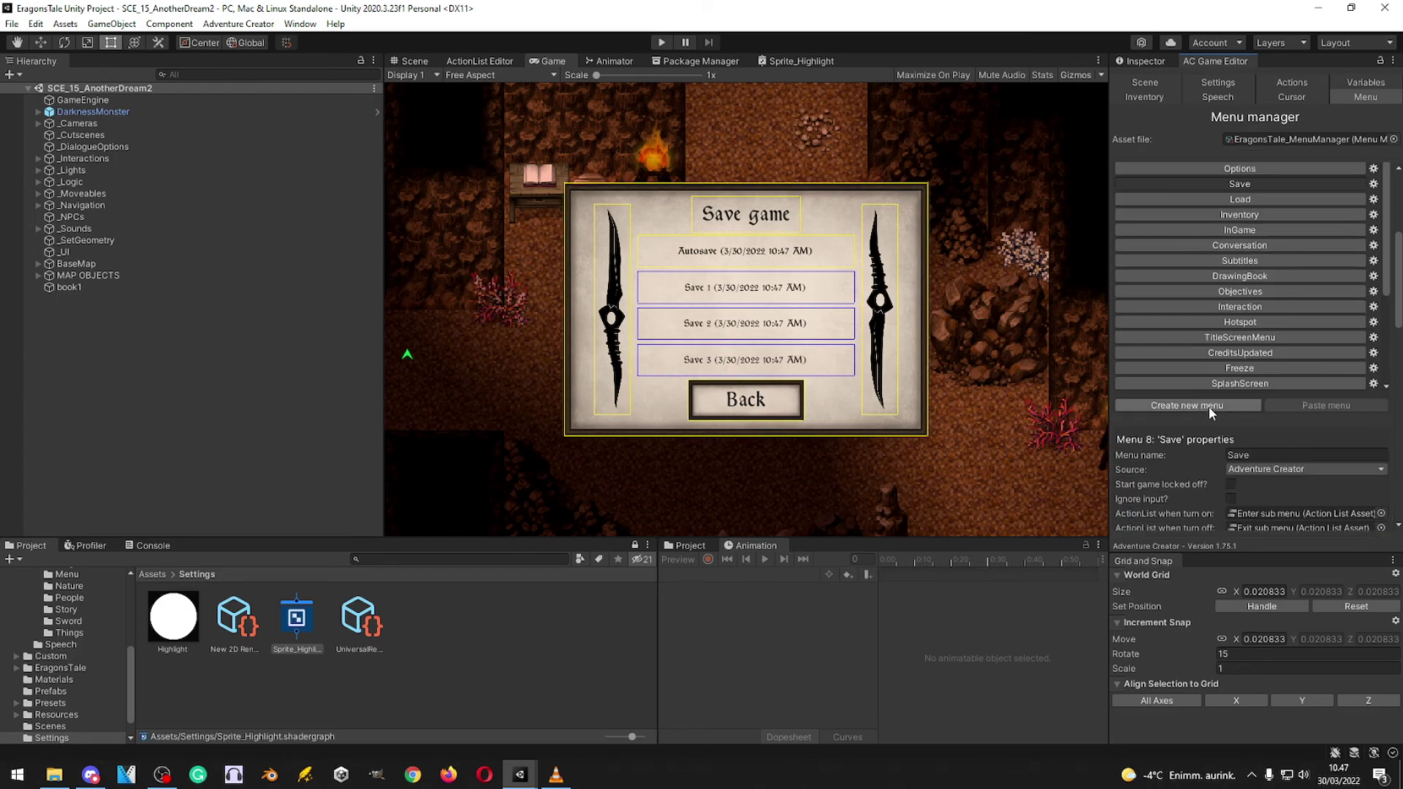
Step: Preview its Load, Inventory, InGame, Conversation, Subtitles, DrawingBook, Objectives, Interaction and Hotspot menus
left_click(1235, 200)
left_click(1234, 216)
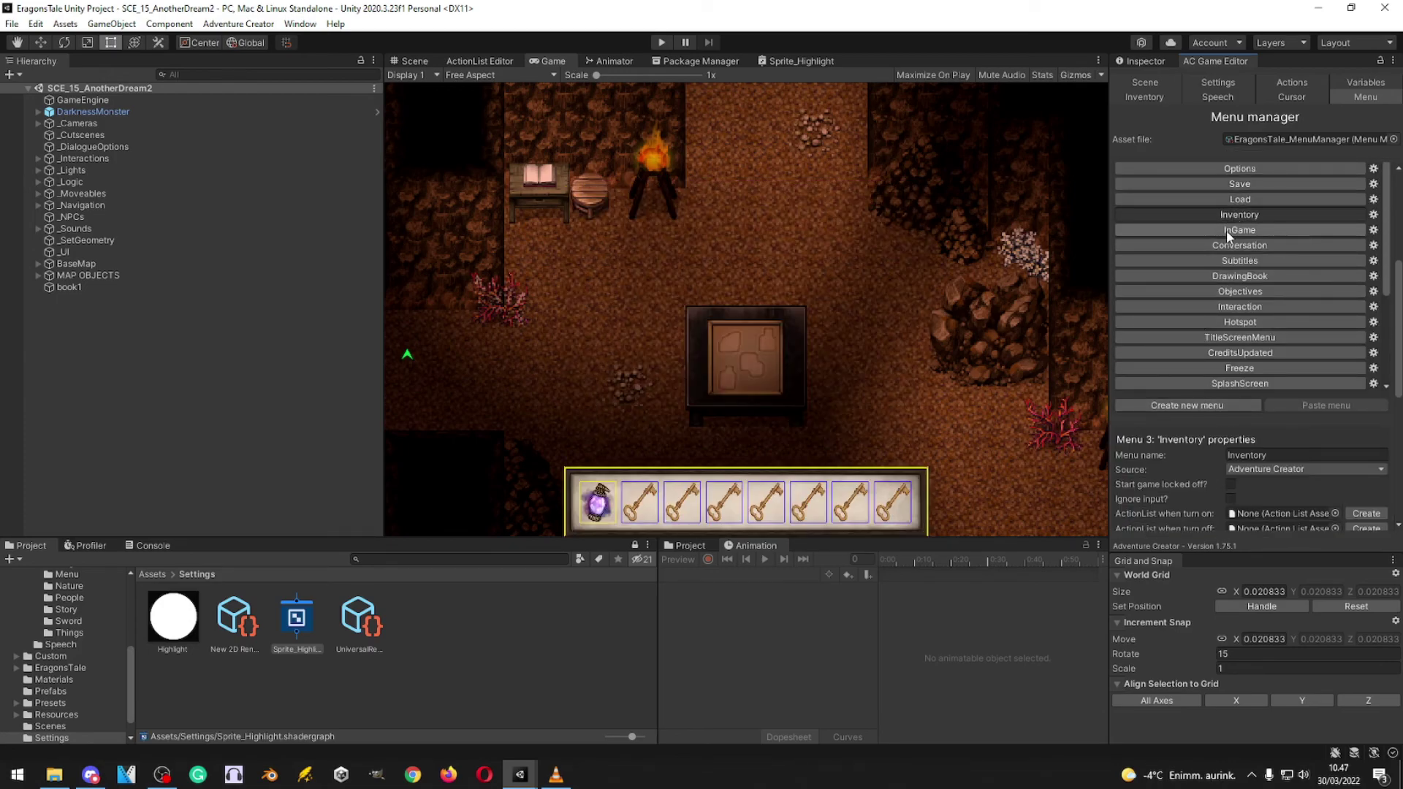
left_click(1226, 231)
left_click(1225, 244)
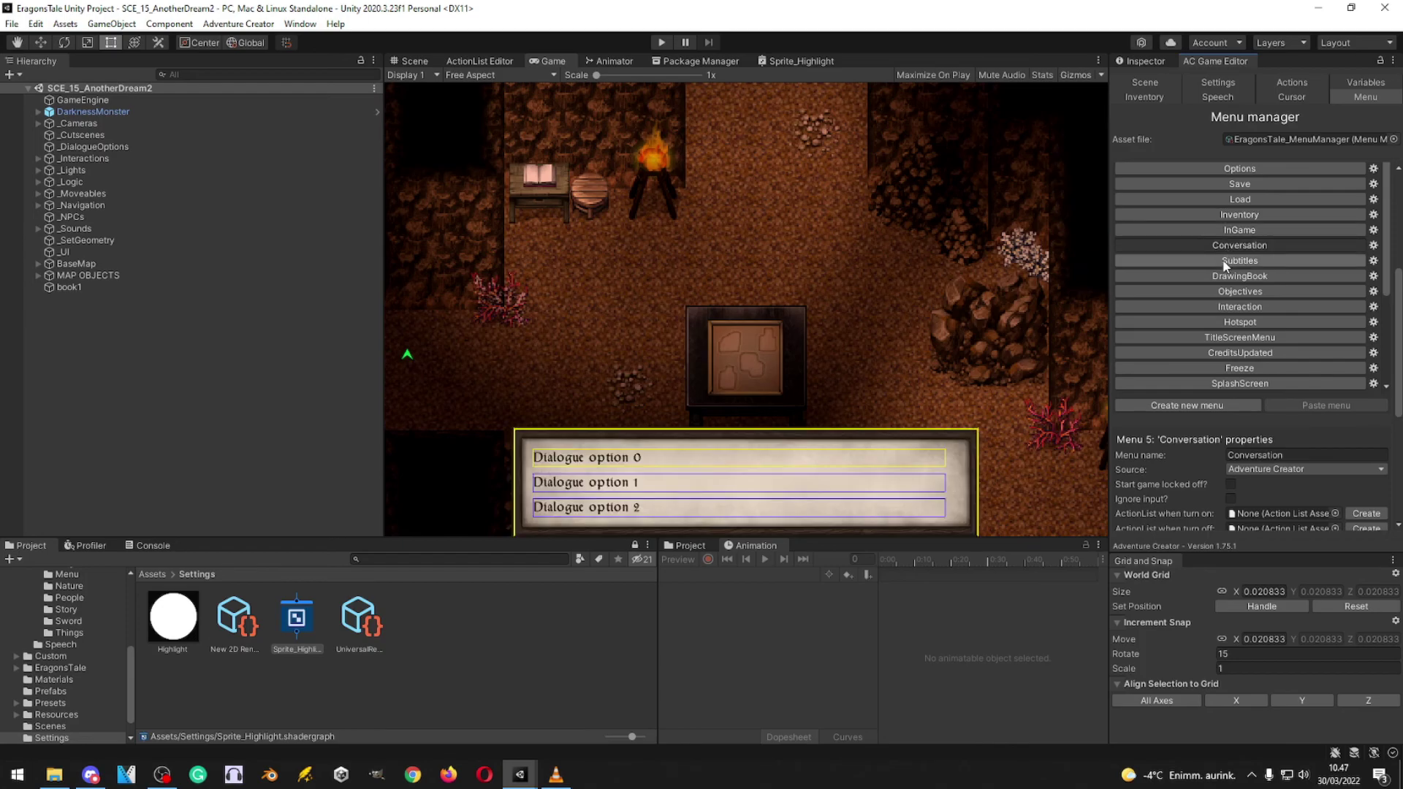
left_click(1227, 261)
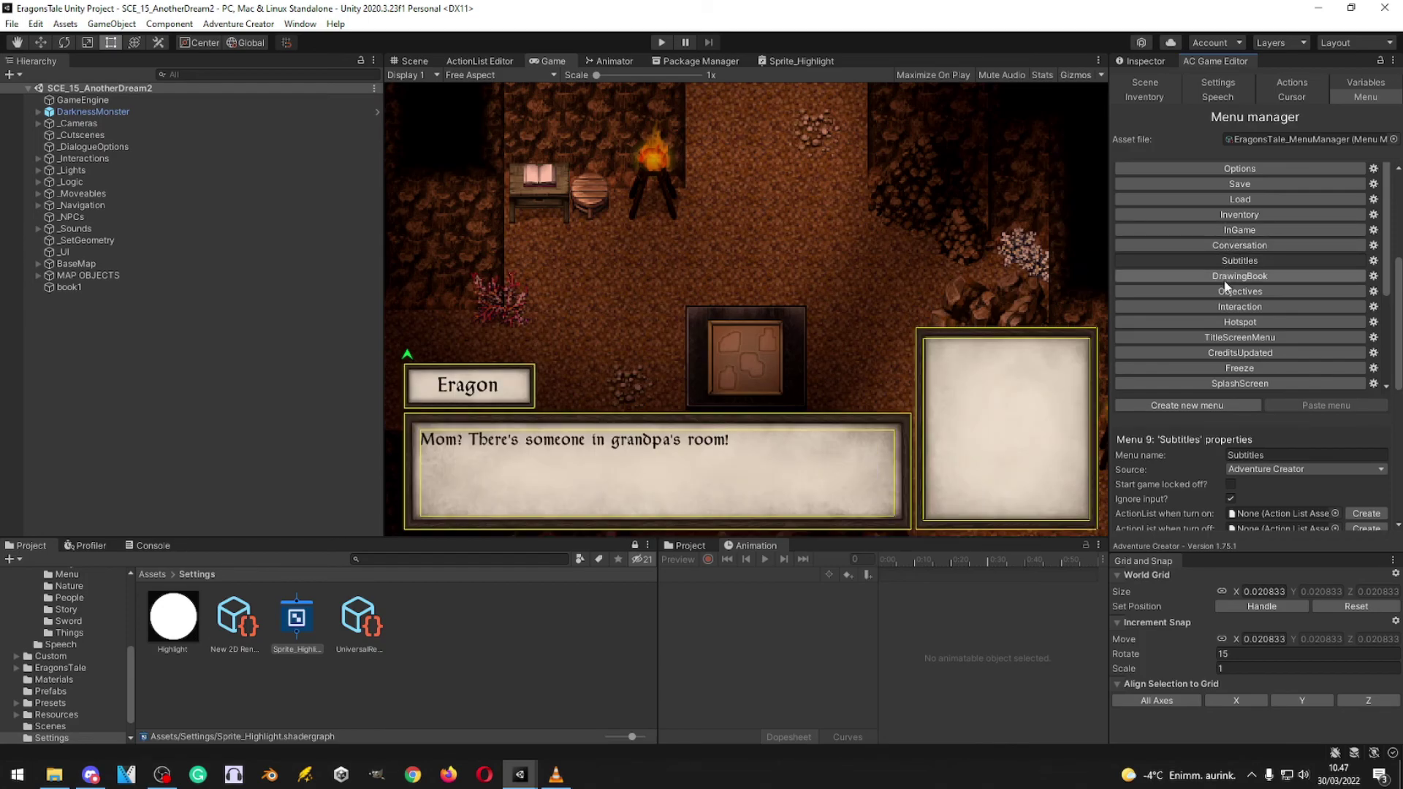
left_click(1217, 280)
left_click(1214, 292)
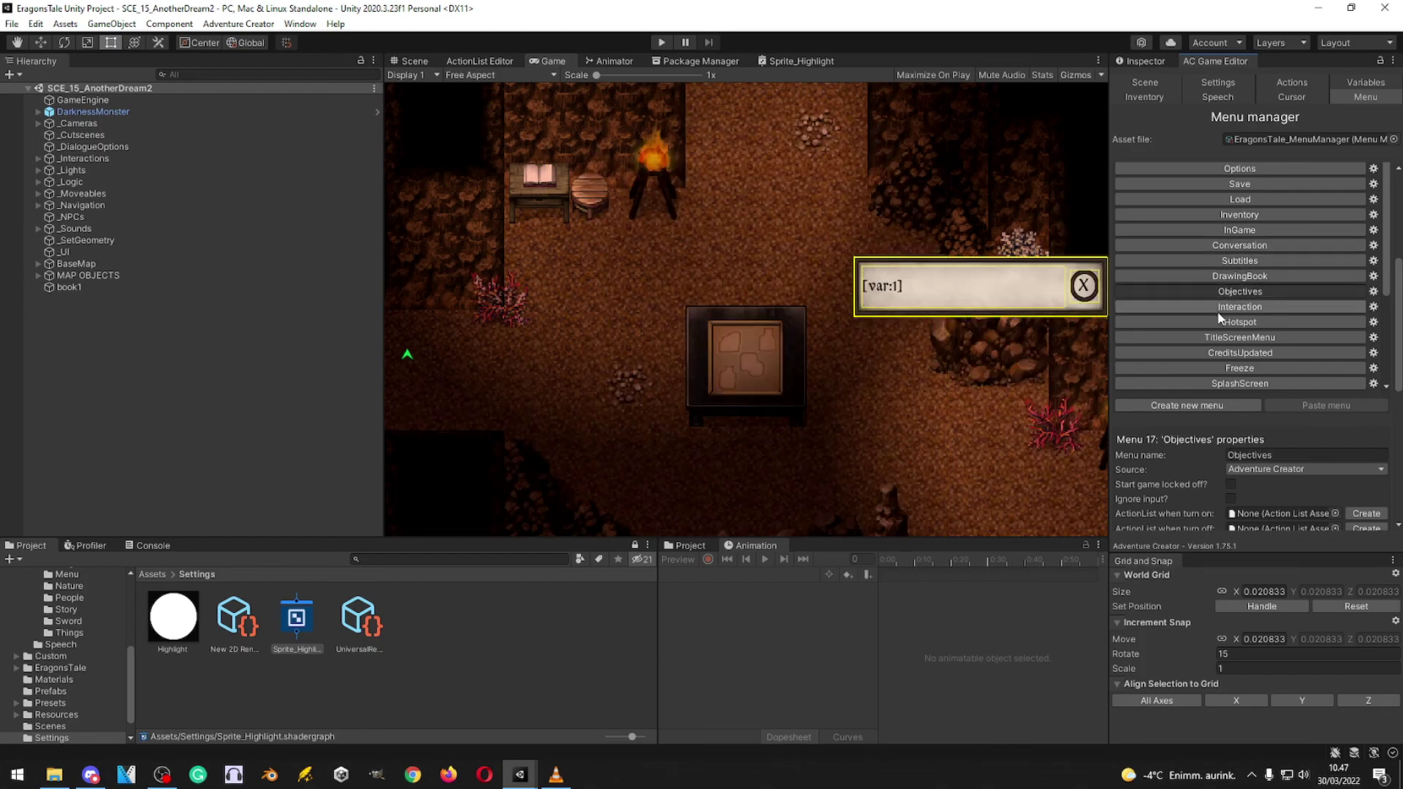
left_click(1220, 307)
left_click(1221, 326)
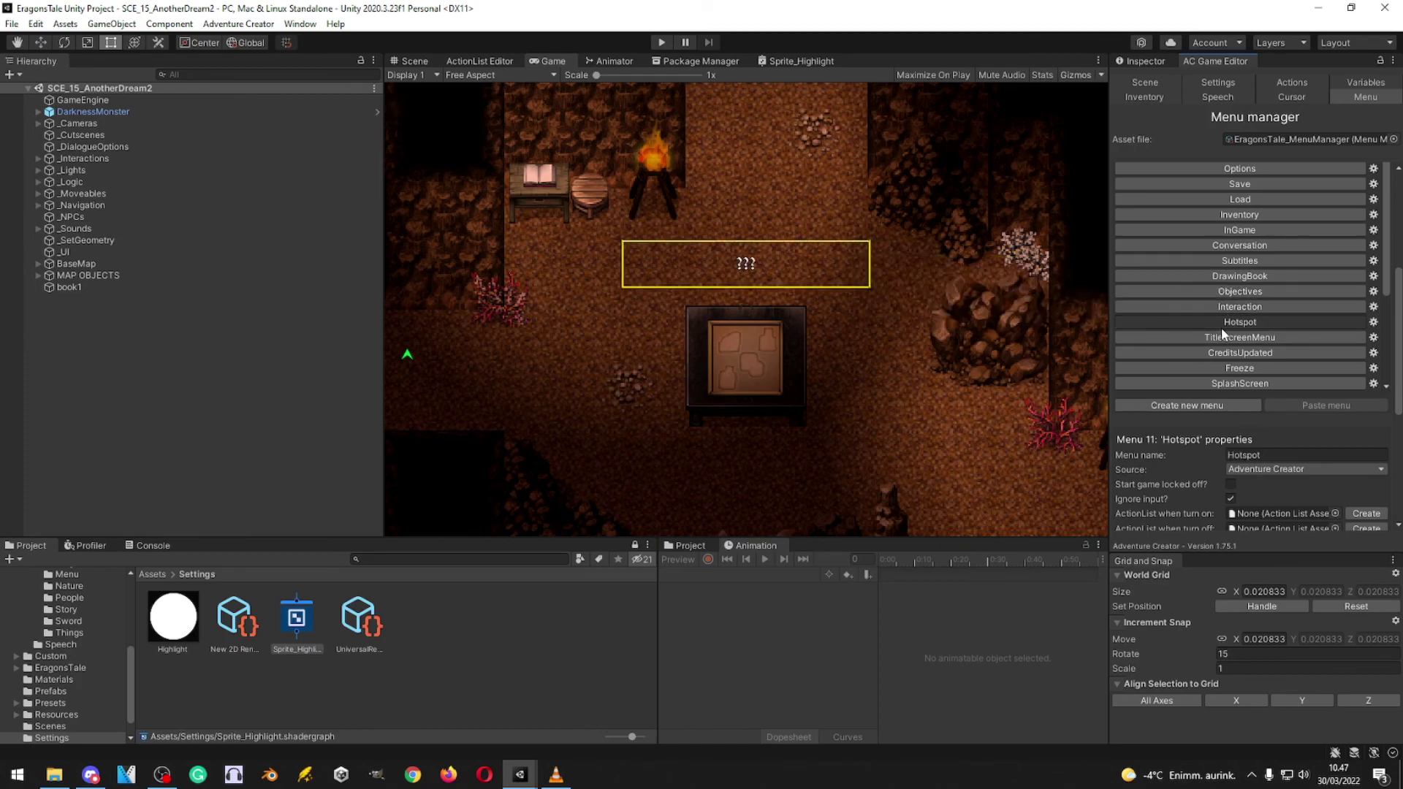
left_click(1229, 312)
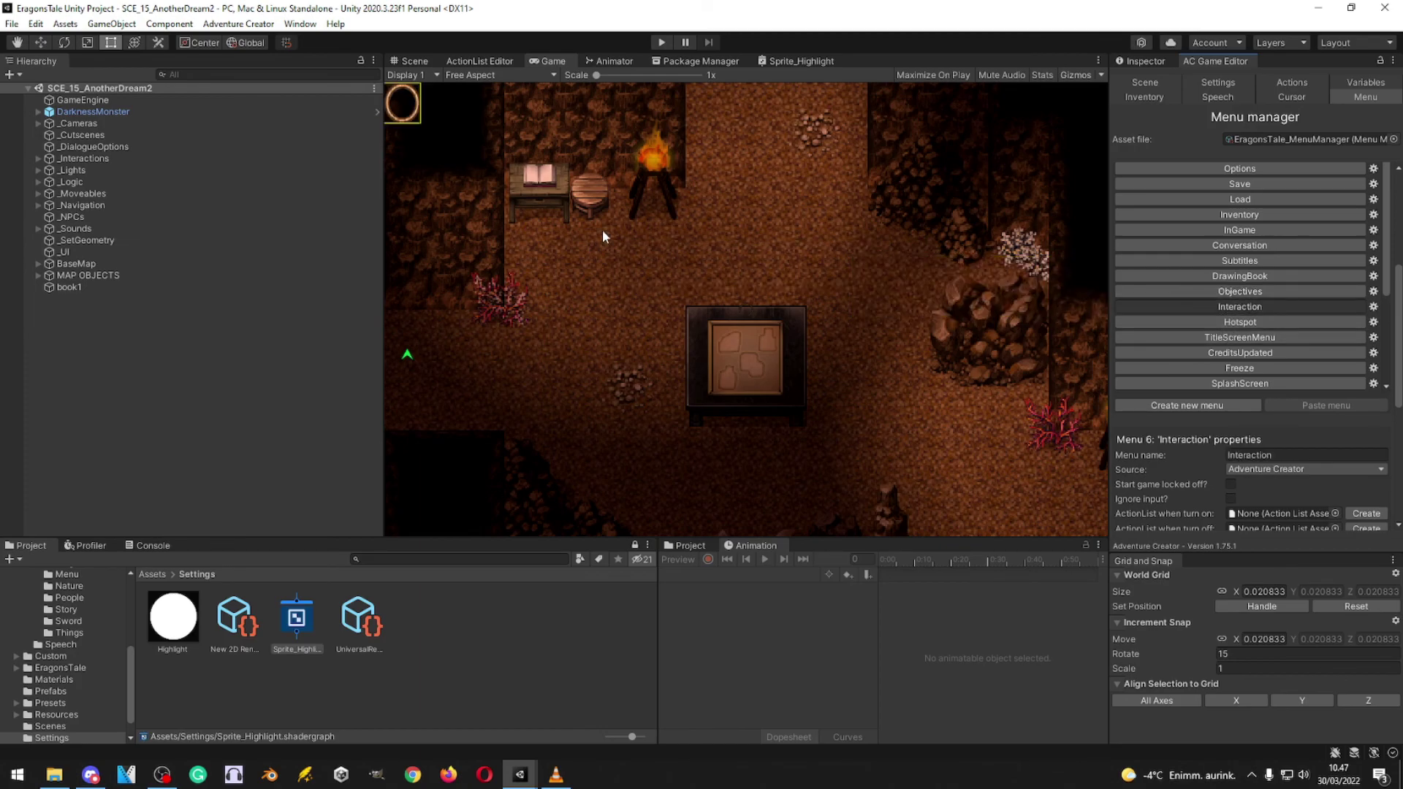
left_click(503, 77)
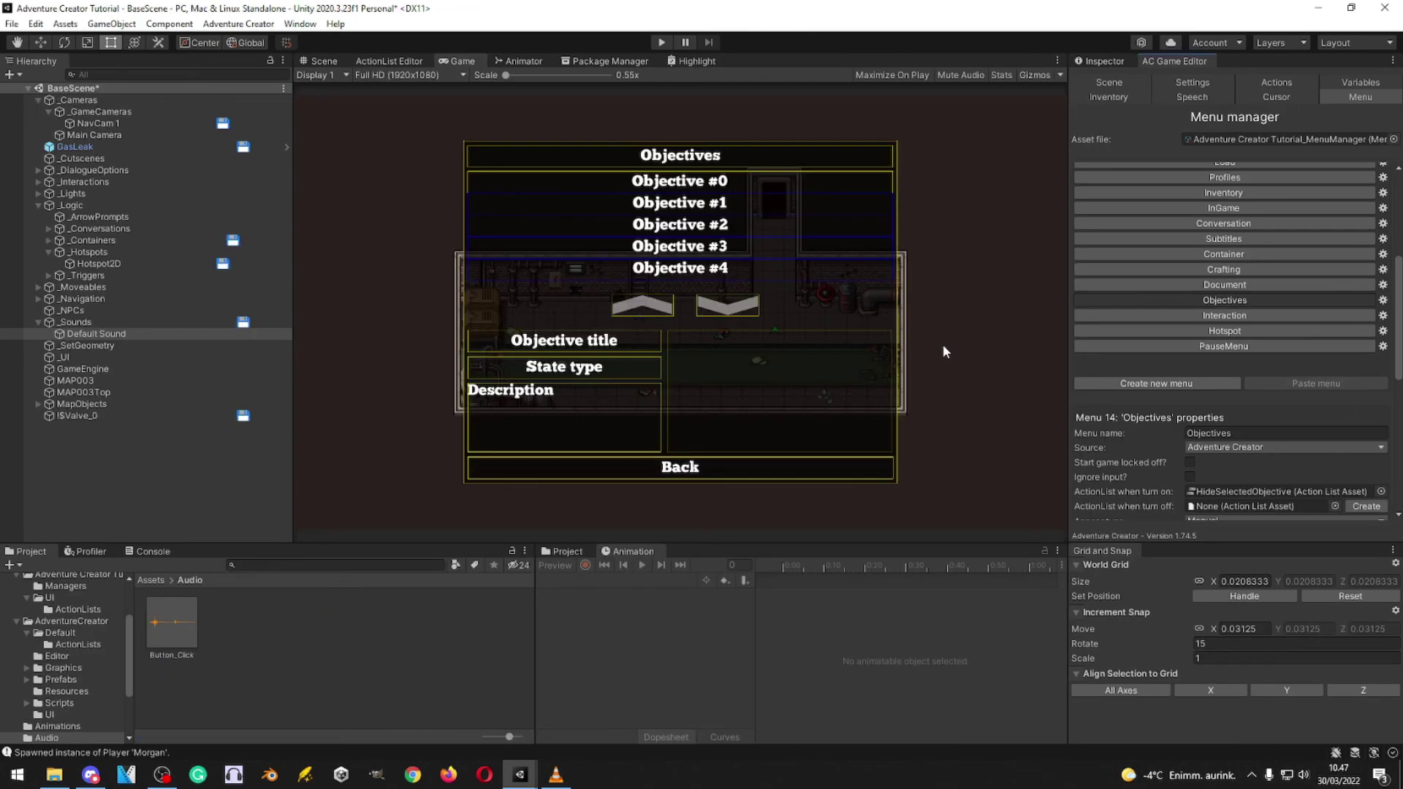
Step: Preview Interaction and Hotspot, then open PauseMenu and keep its element type as Button
left_click(1234, 316)
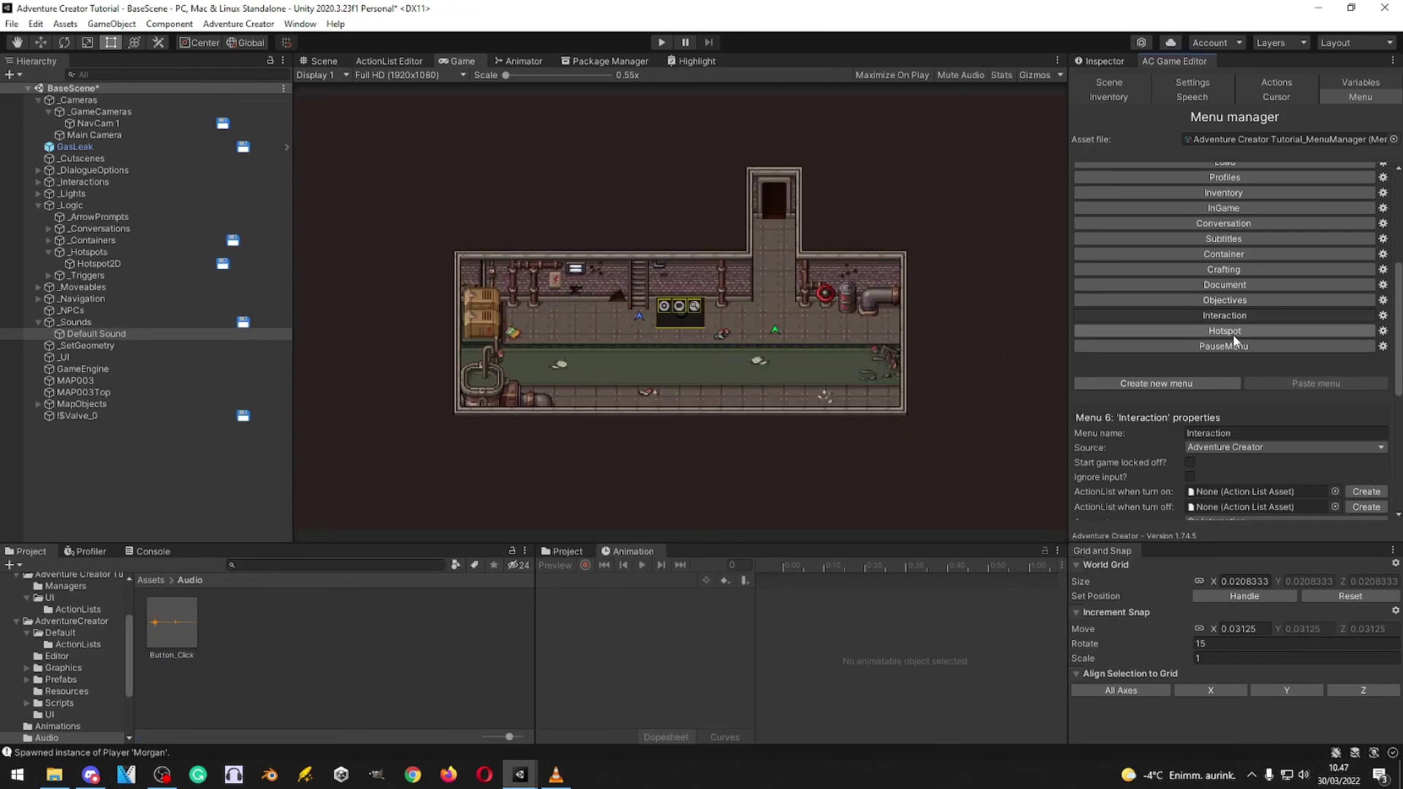
left_click(1234, 332)
left_click(1235, 346)
scroll(1165, 448, "down", 3)
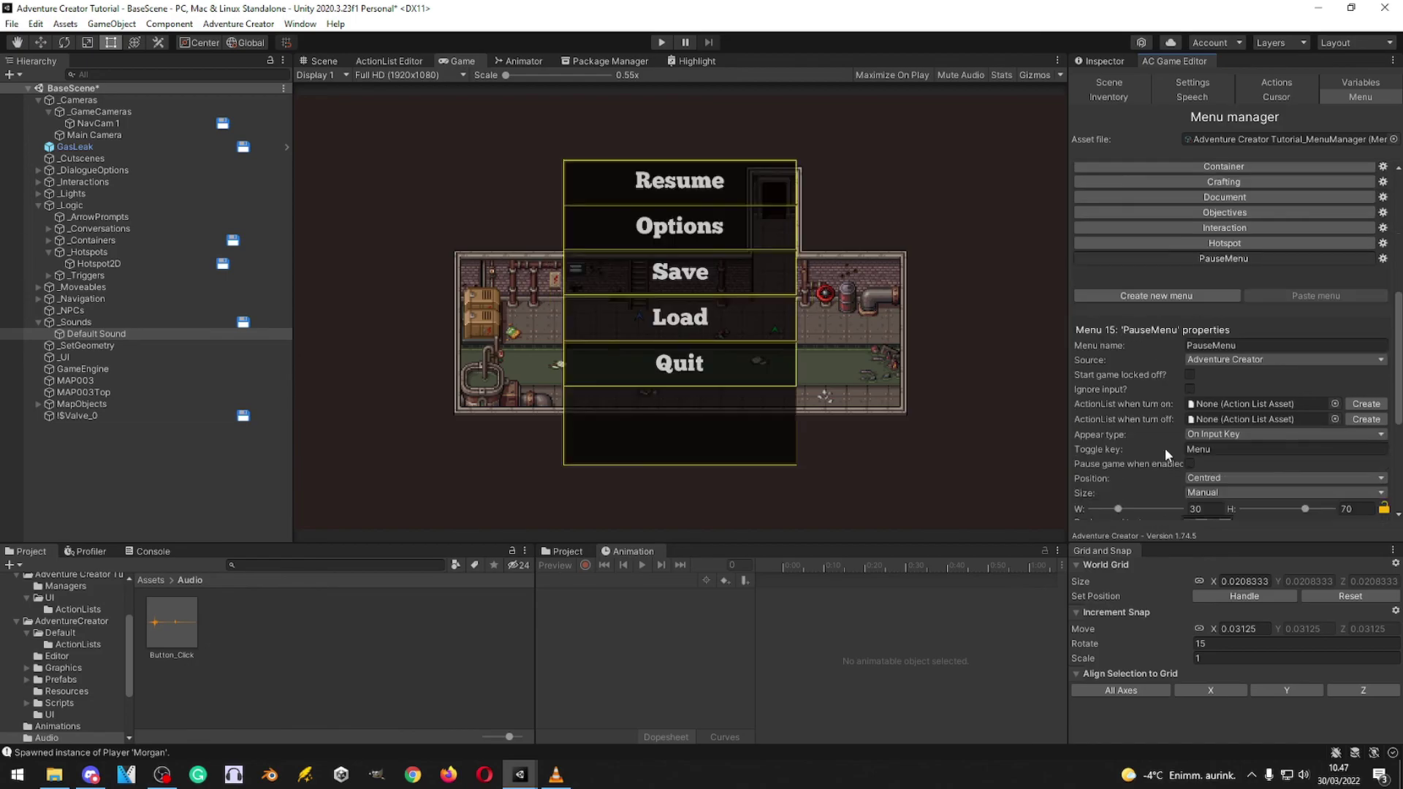
scroll(1165, 449, "down", 5)
left_click(1271, 503)
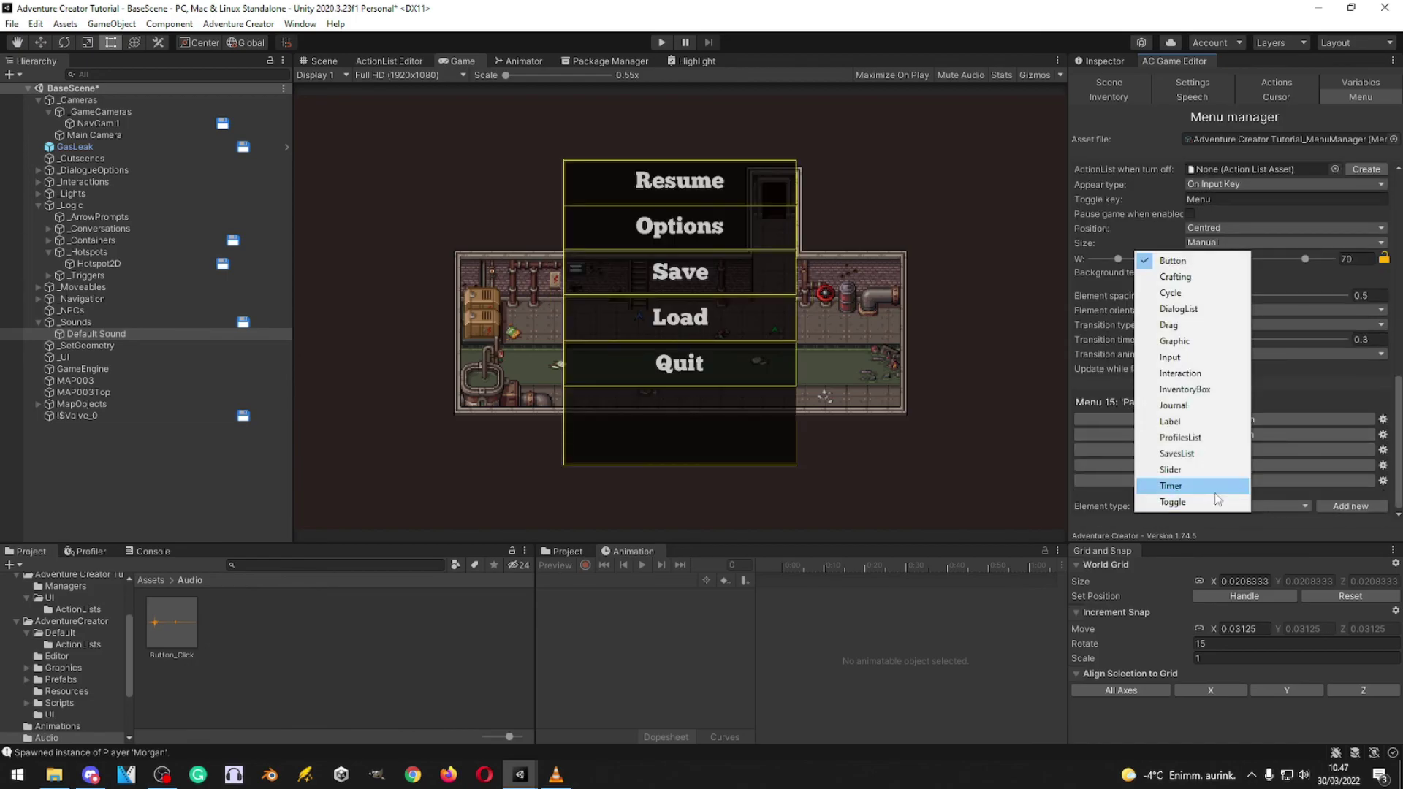
left_click(1172, 261)
scroll(1123, 229, "up", 5)
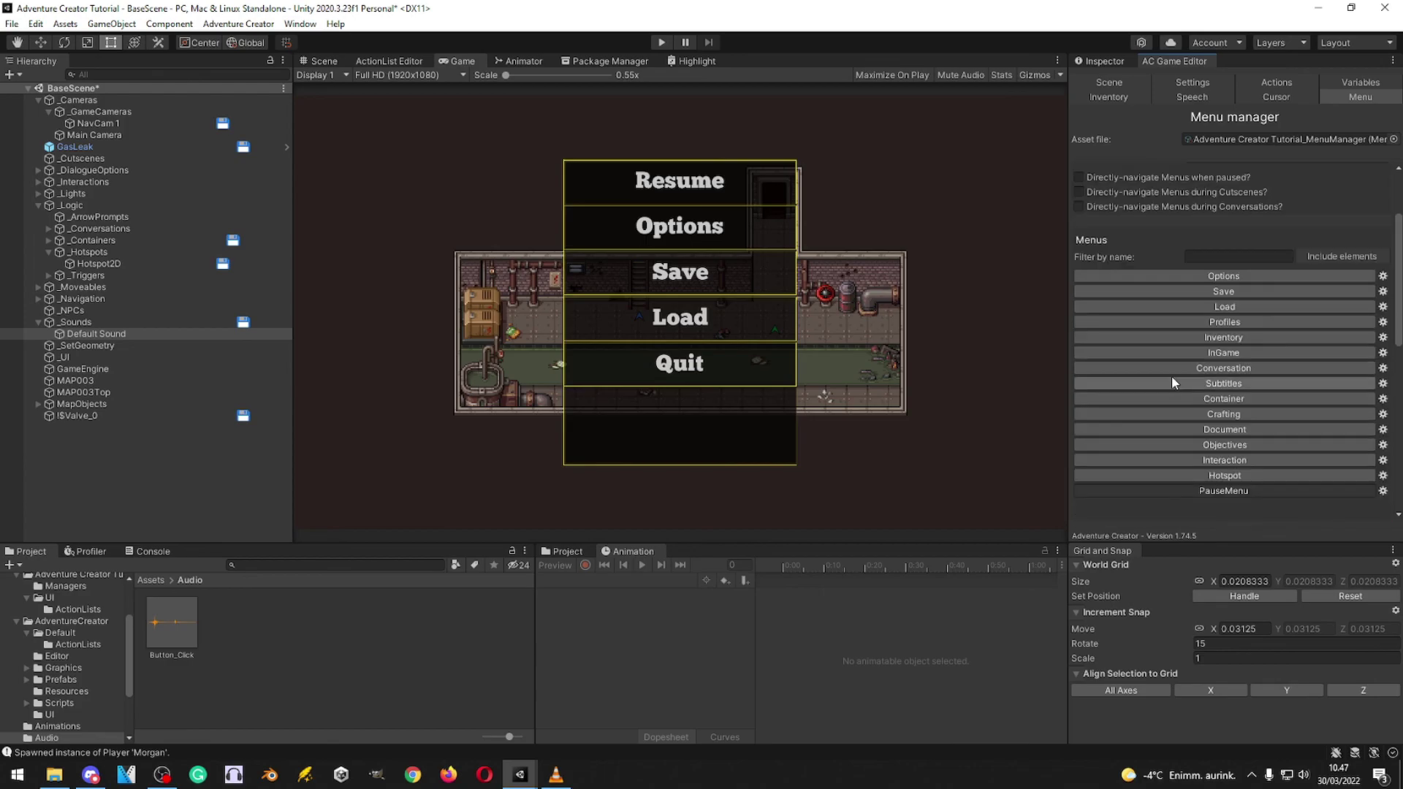
Step: Preview the Options, Save, Load and Profiles menus
left_click(1131, 277)
left_click(1141, 293)
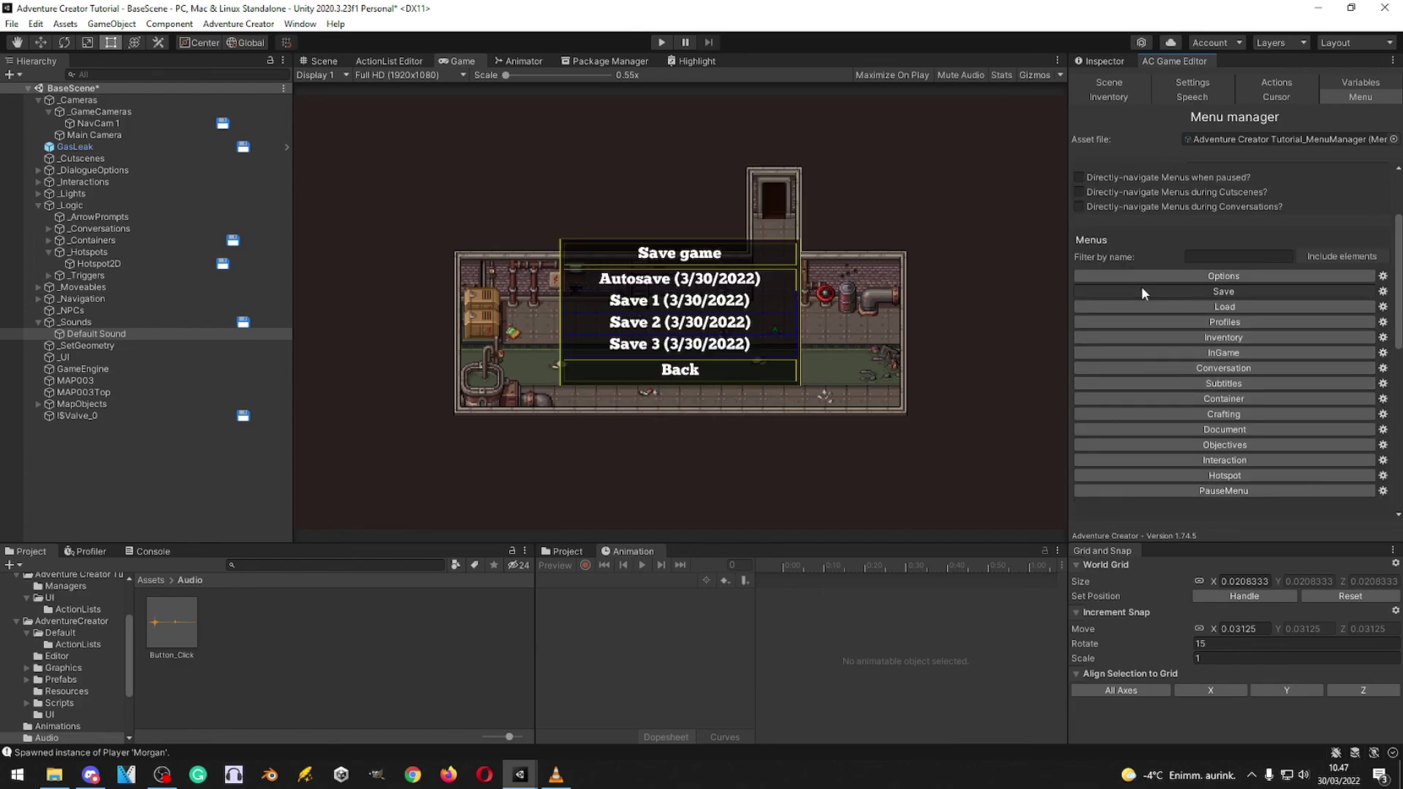
left_click(1140, 306)
left_click(1146, 322)
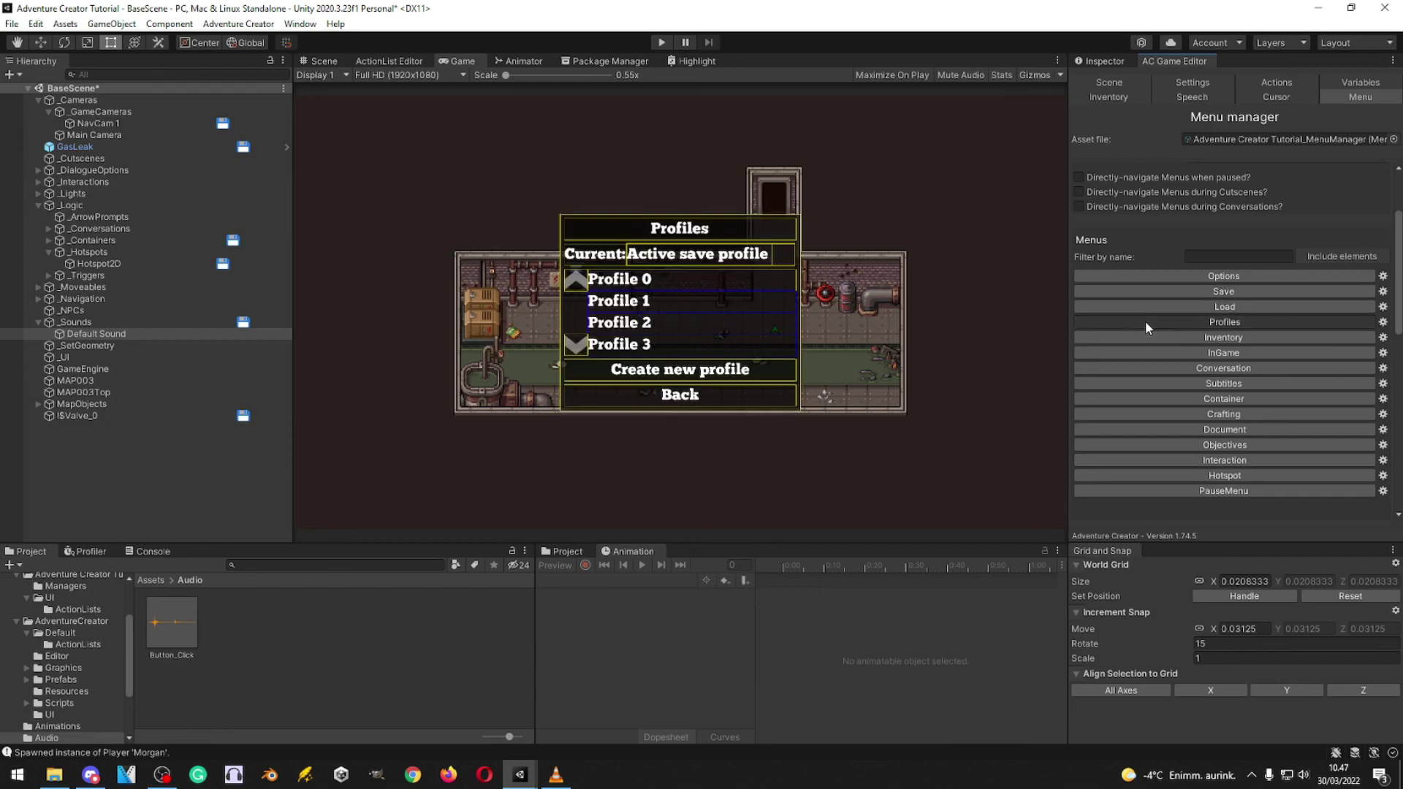